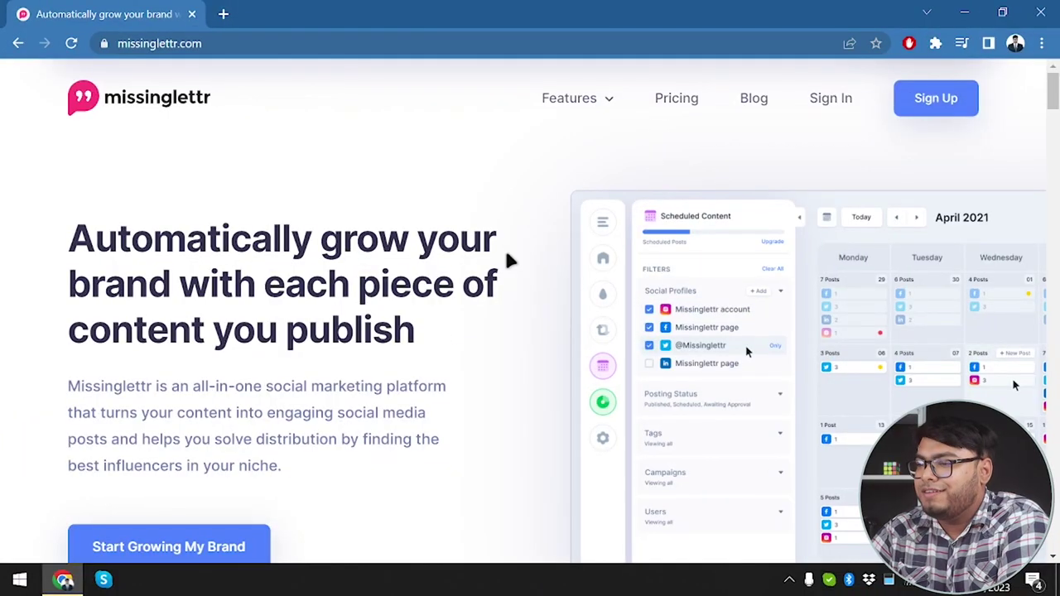
Open the Missinglettr pricing page and compare the yearly and monthly plan prices, ending on monthly billing.
left_click(690, 110)
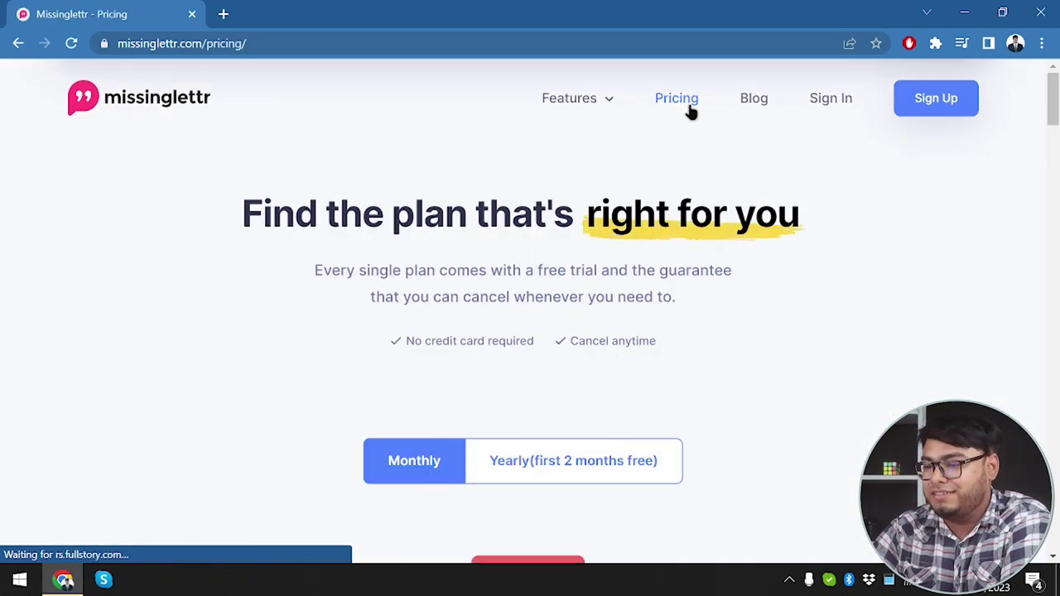
left_click(534, 461)
scroll(534, 469, "down", 4)
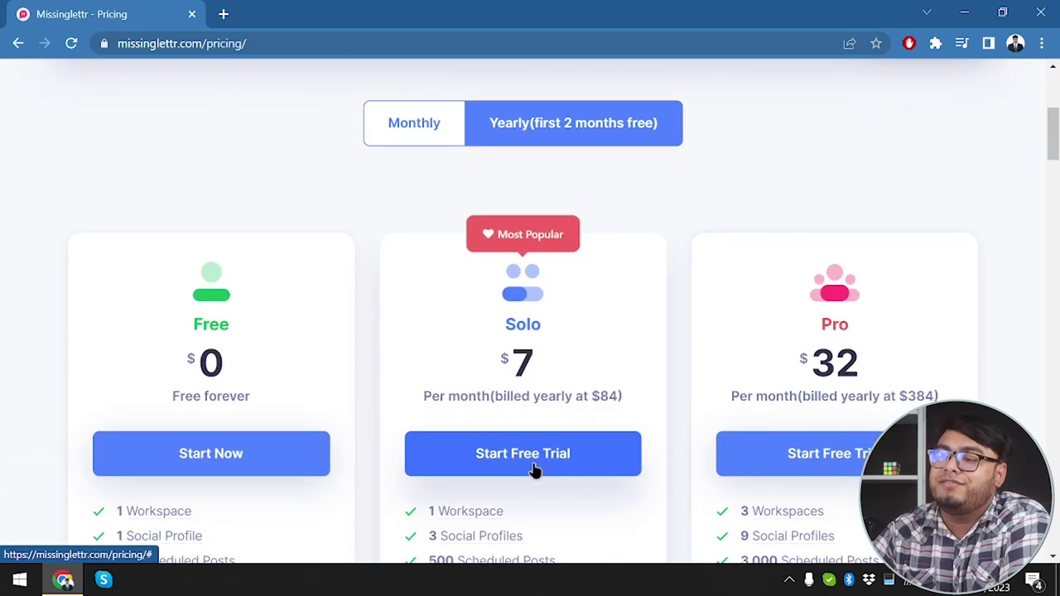
left_click(420, 125)
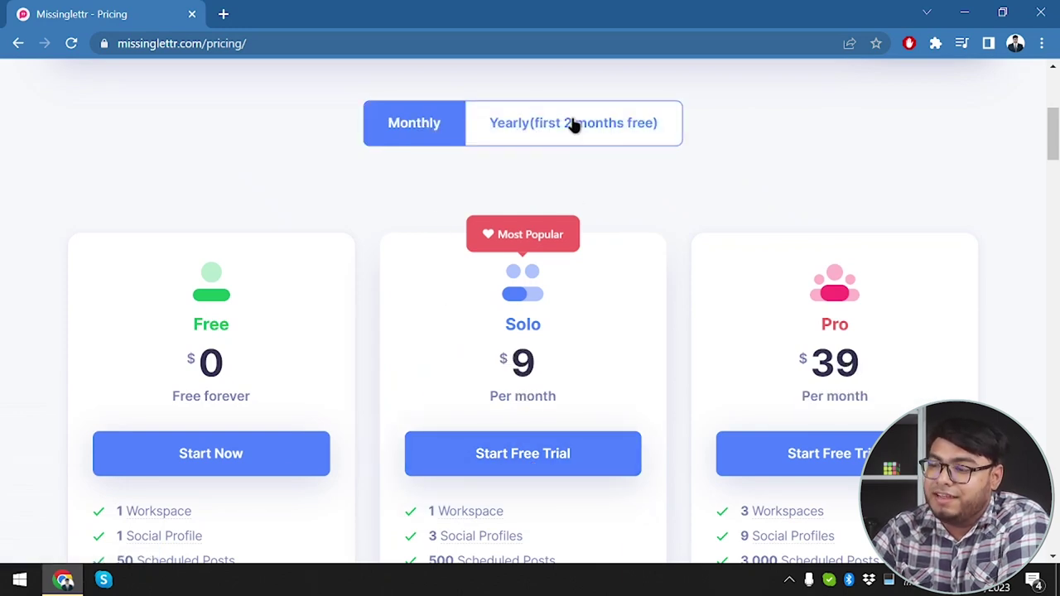
left_click(573, 124)
left_click(405, 132)
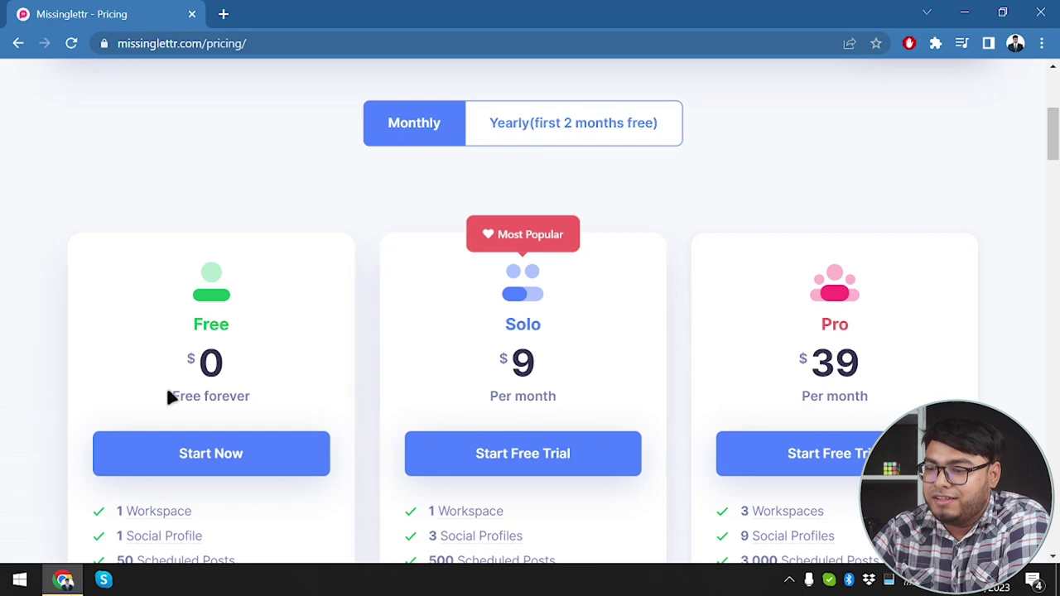
Examine the Free plan's workspace, social profile, scheduled post and extra user allowances with their explanations.
scroll(218, 390, "down", 2)
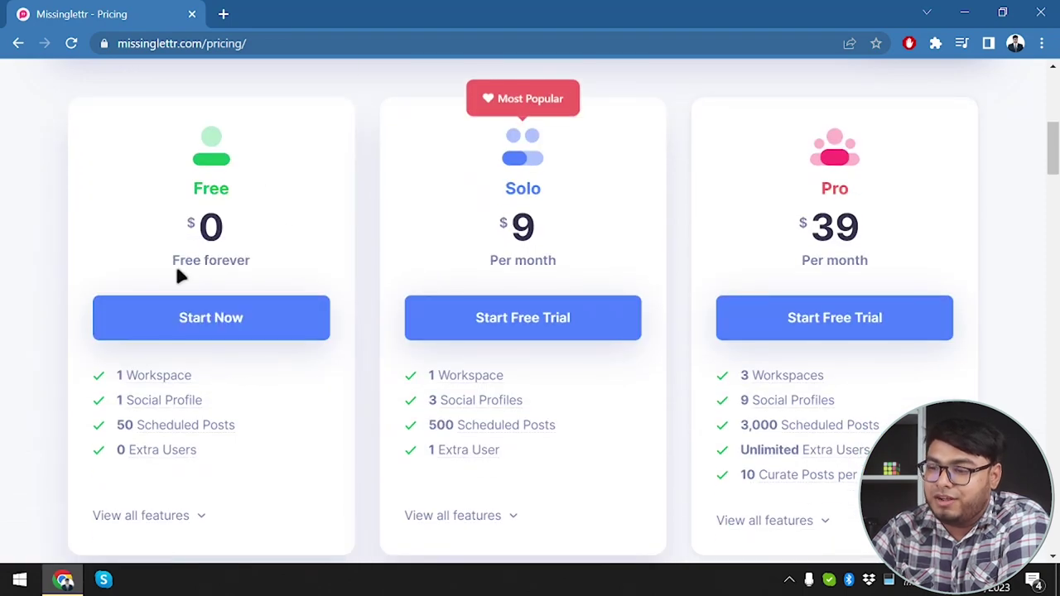
mouse_move(145, 383)
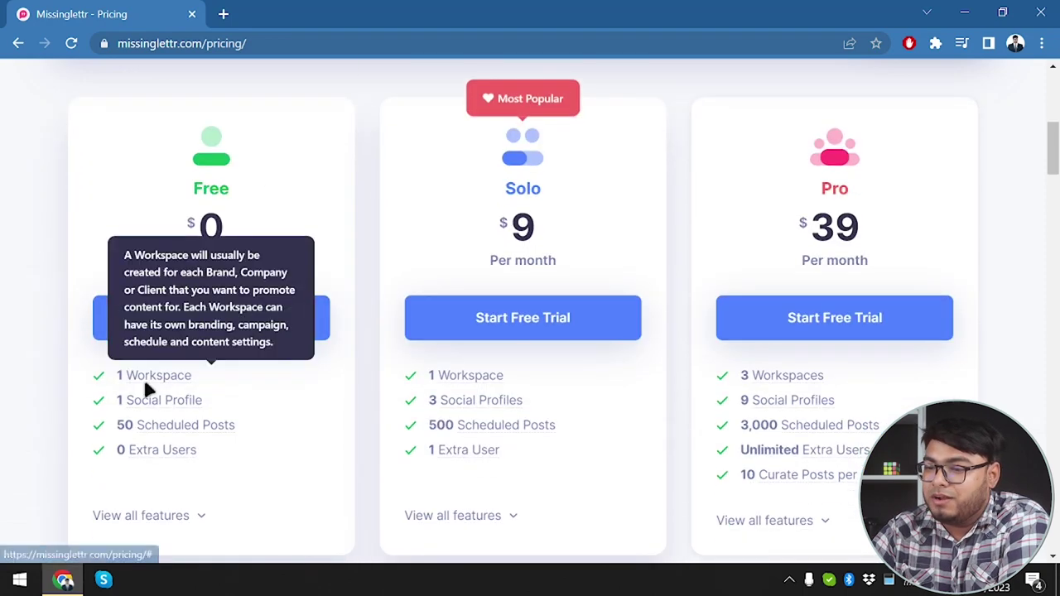
mouse_move(106, 400)
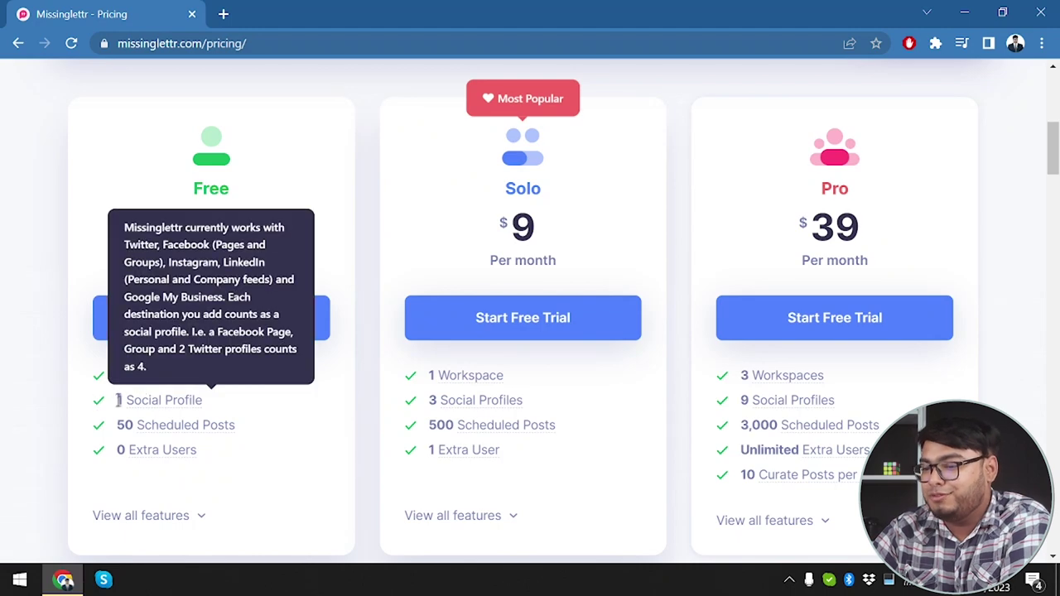
mouse_move(104, 425)
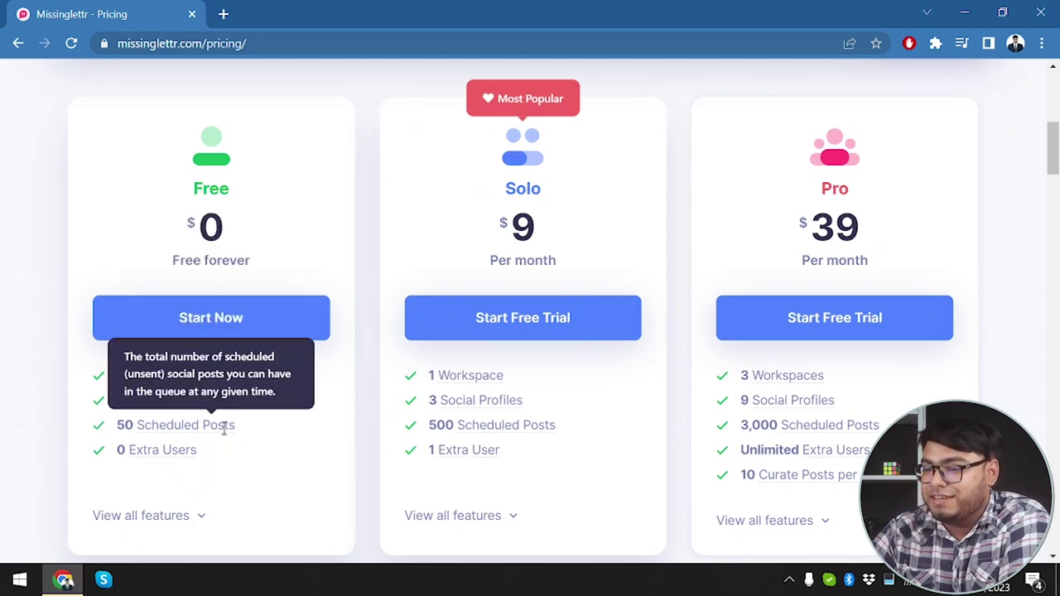
mouse_move(146, 452)
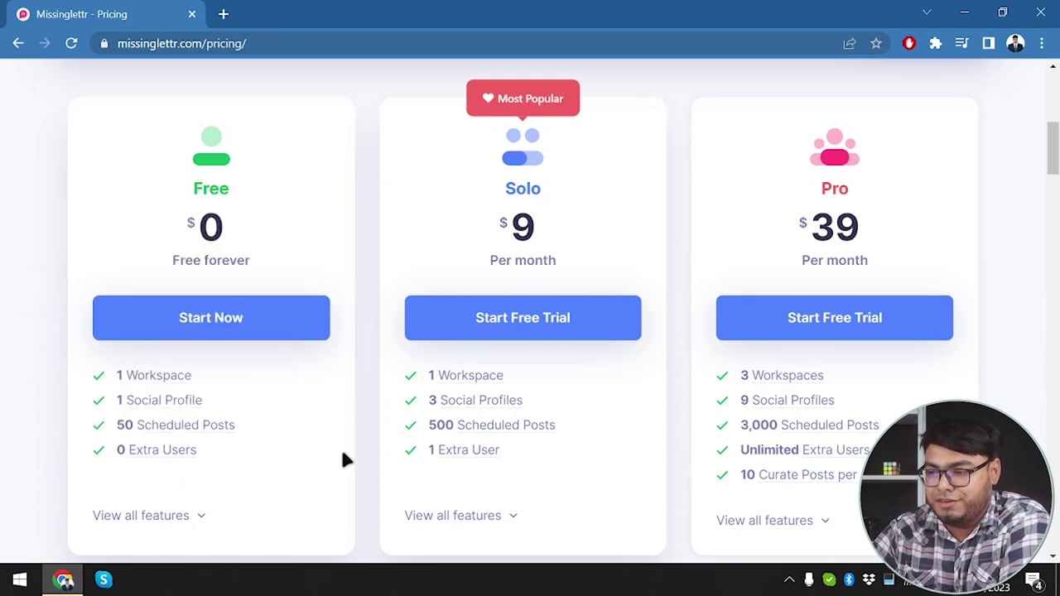
scroll(497, 347, "up", 1)
scroll(516, 323, "down", 1)
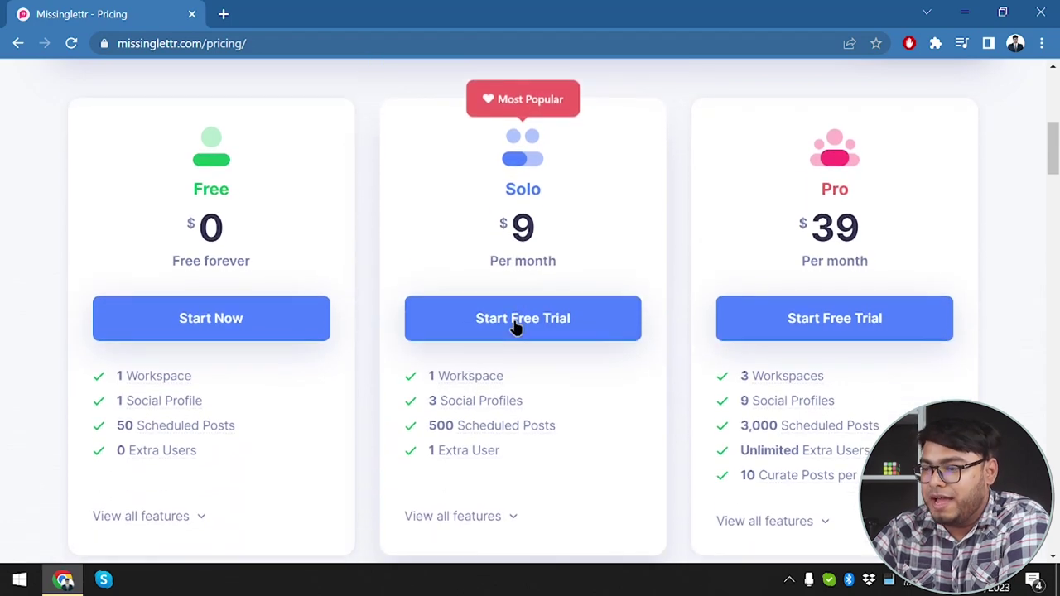
Examine the explanations for the Solo plan's workspace, social profile, scheduled post and extra user allowances.
mouse_move(408, 378)
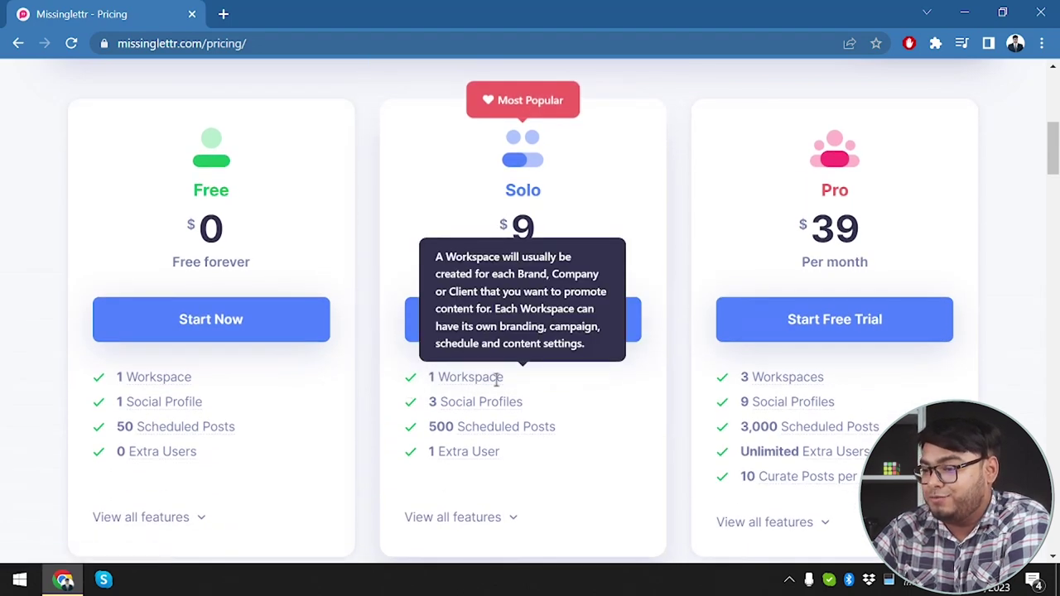
mouse_move(432, 401)
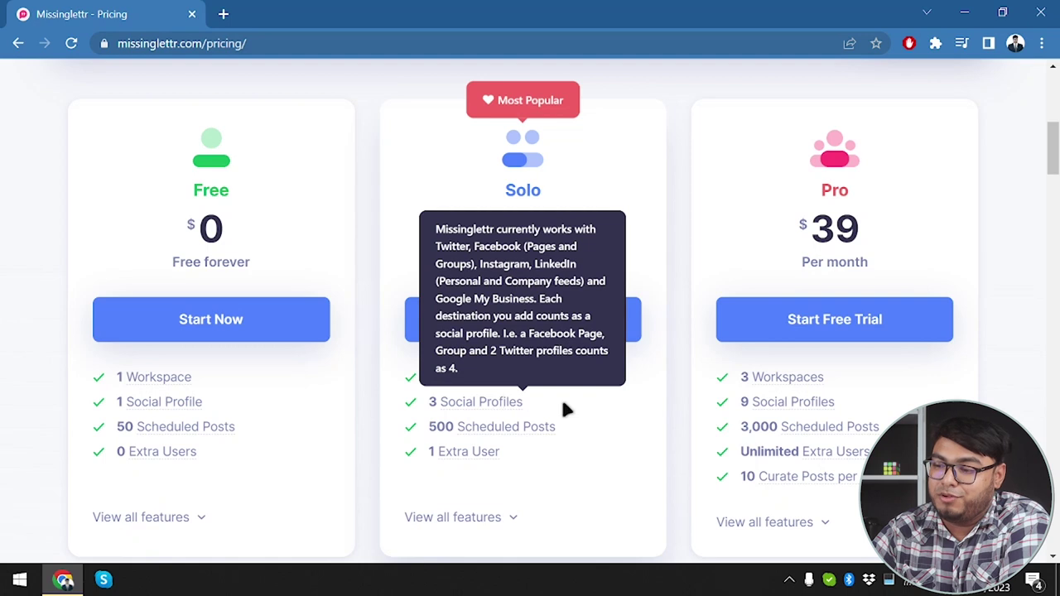
mouse_move(515, 420)
mouse_move(466, 448)
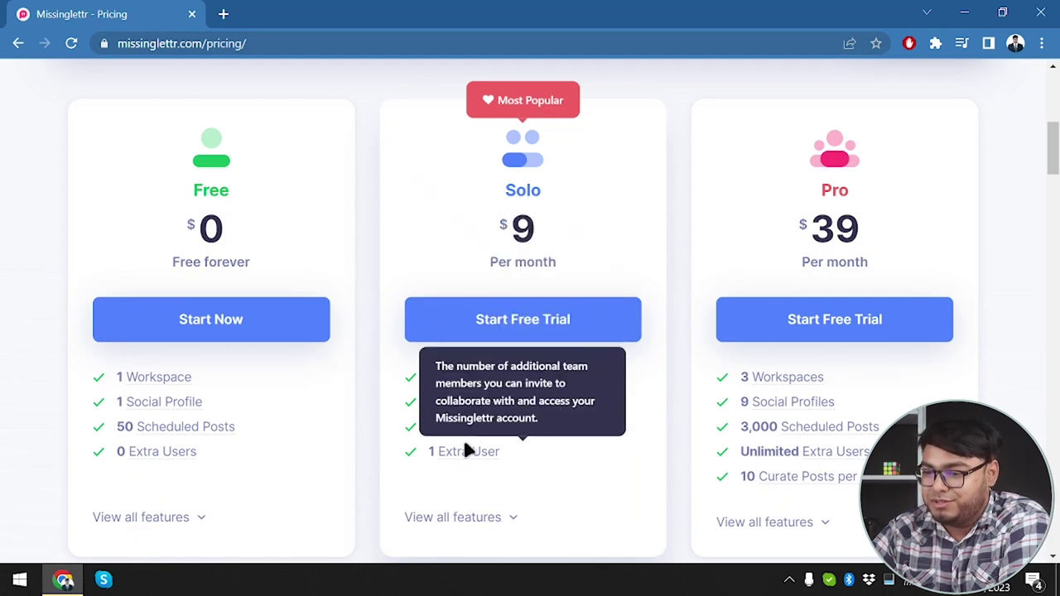
Examine the Pro plan's allowances, including its Curate posts, and look over the rest of the pricing page.
mouse_move(797, 375)
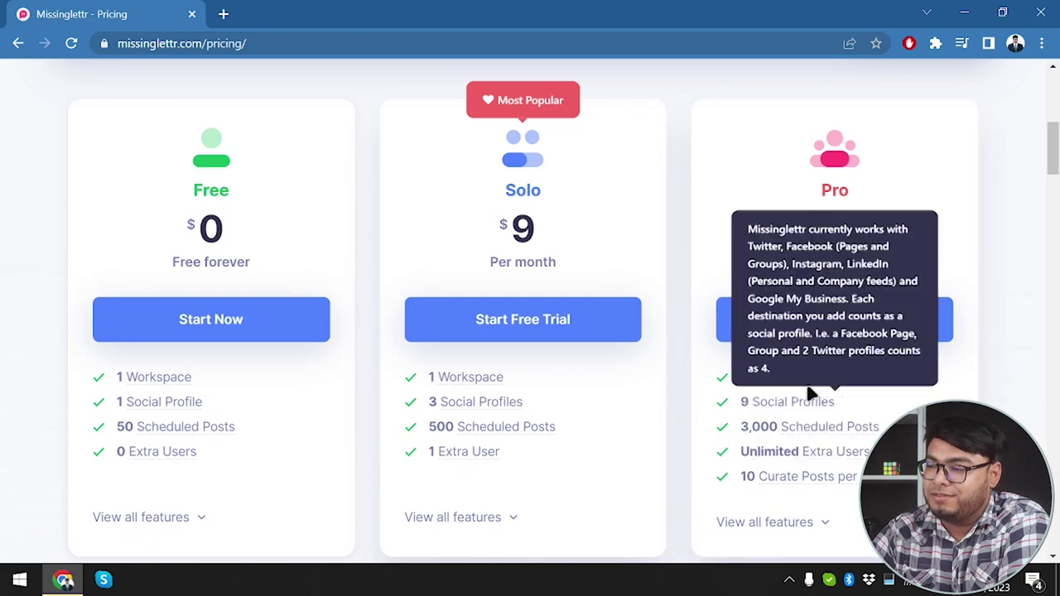
mouse_move(770, 408)
mouse_move(785, 432)
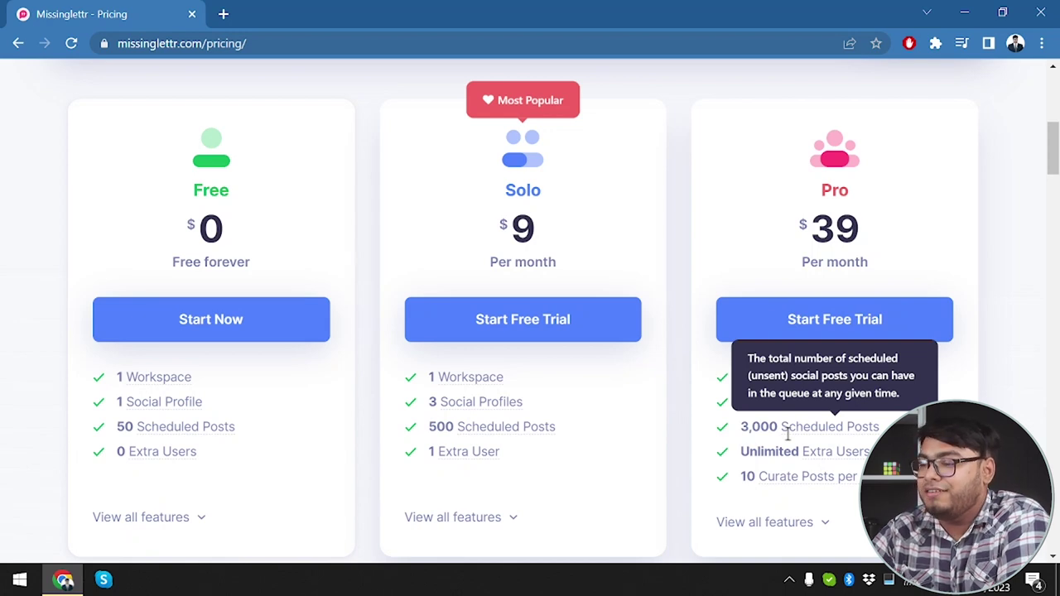
mouse_move(786, 452)
mouse_move(762, 481)
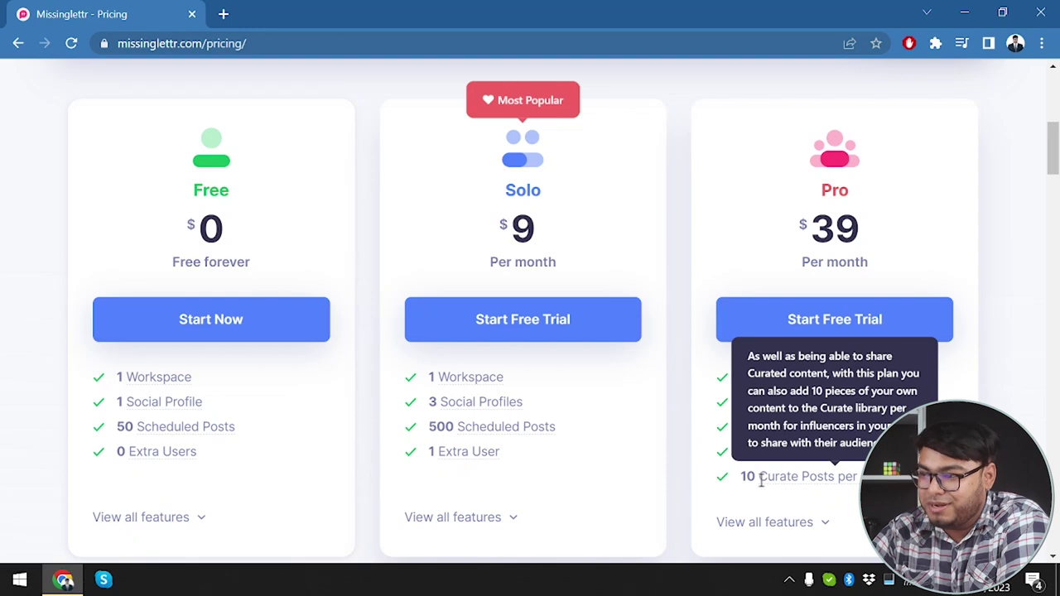
scroll(450, 418, "down", 6)
scroll(451, 416, "up", 5)
scroll(453, 428, "up", 3)
scroll(453, 429, "down", 2)
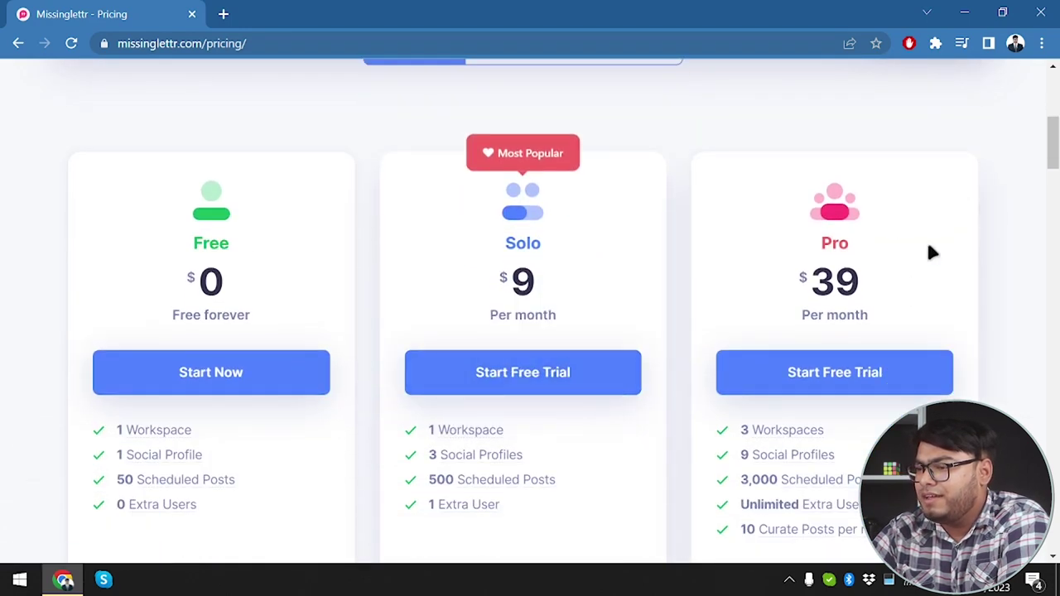
Search Google for "missinglettr lifetime deal" in a new tab.
left_click(229, 10)
type("missi")
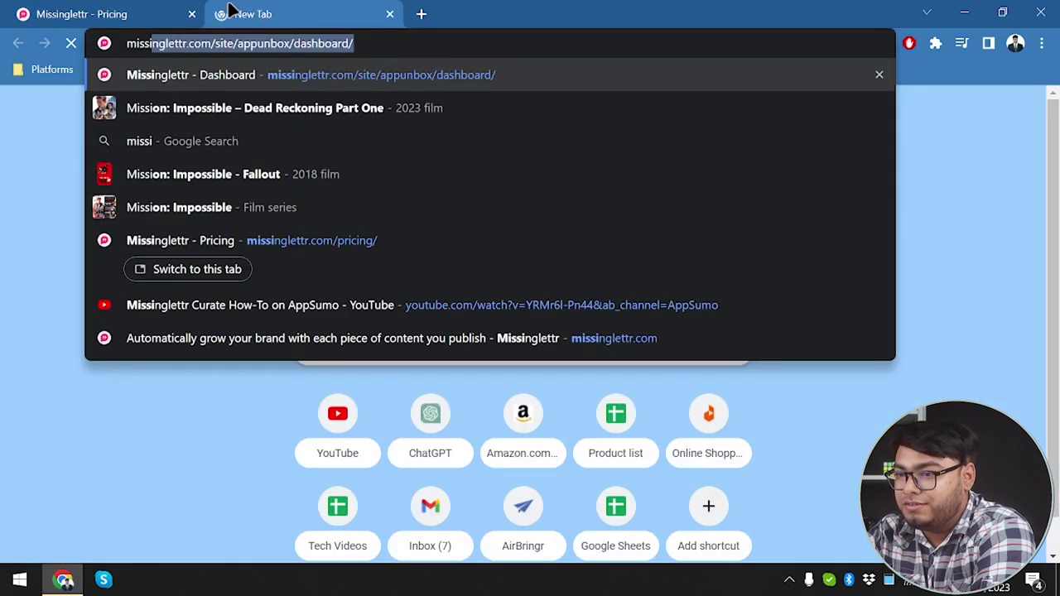
type("ngle")
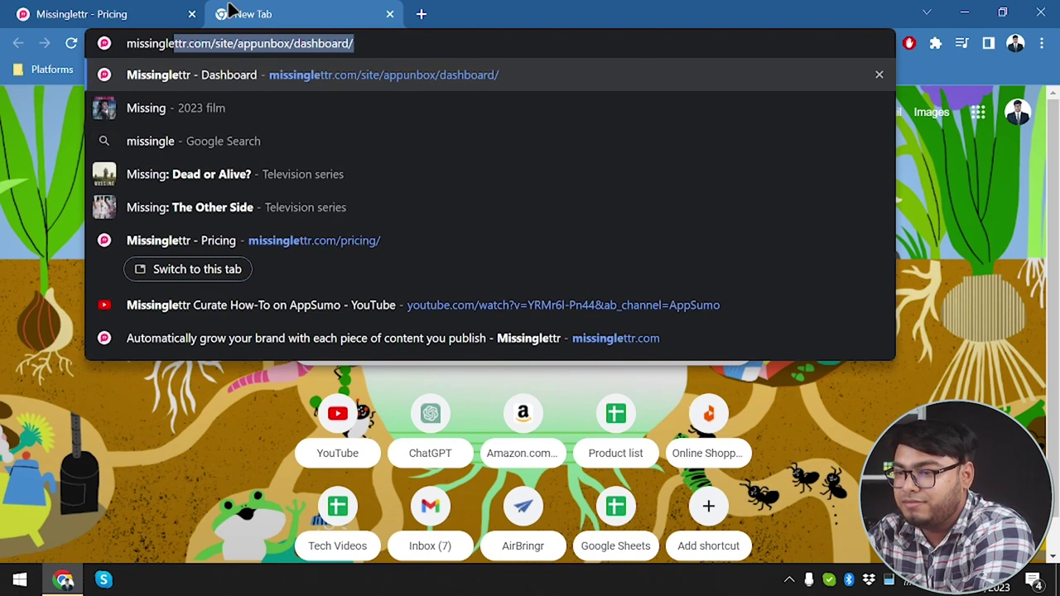
type("tter")
key("BackSpace")
key("BackSpace")
type("r lifetime dea")
key("BackSpace")
key("BackSpace")
key("BackSpace")
type("time dea")
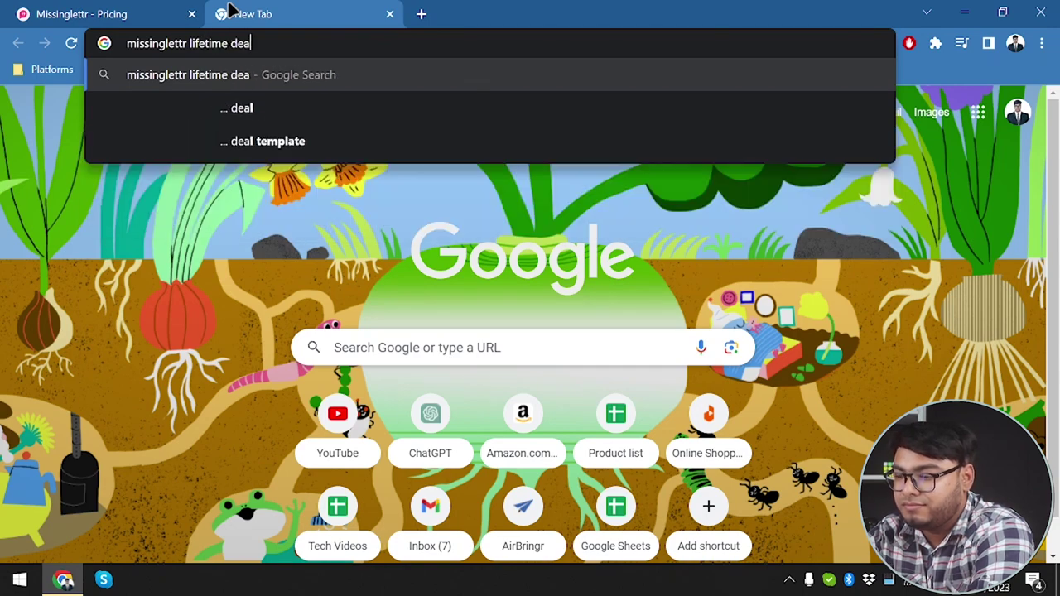
type("l")
key("Return")
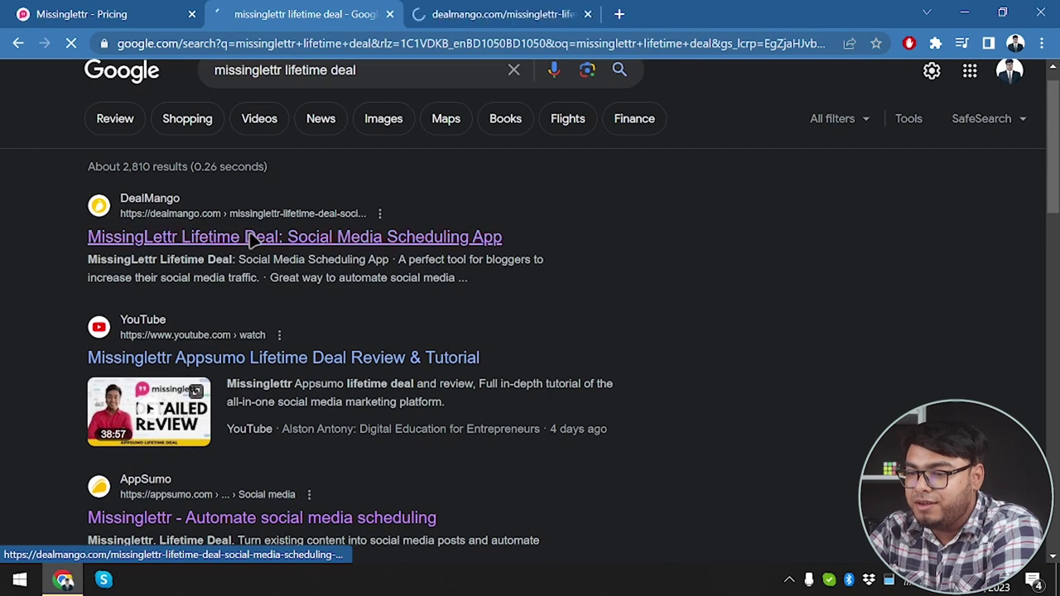
Open the AppSumo, Digital Launchpad and Lifetimo results for the Missinglettr deal in separate background tabs.
scroll(248, 239, "down", 2)
middle_click(220, 338)
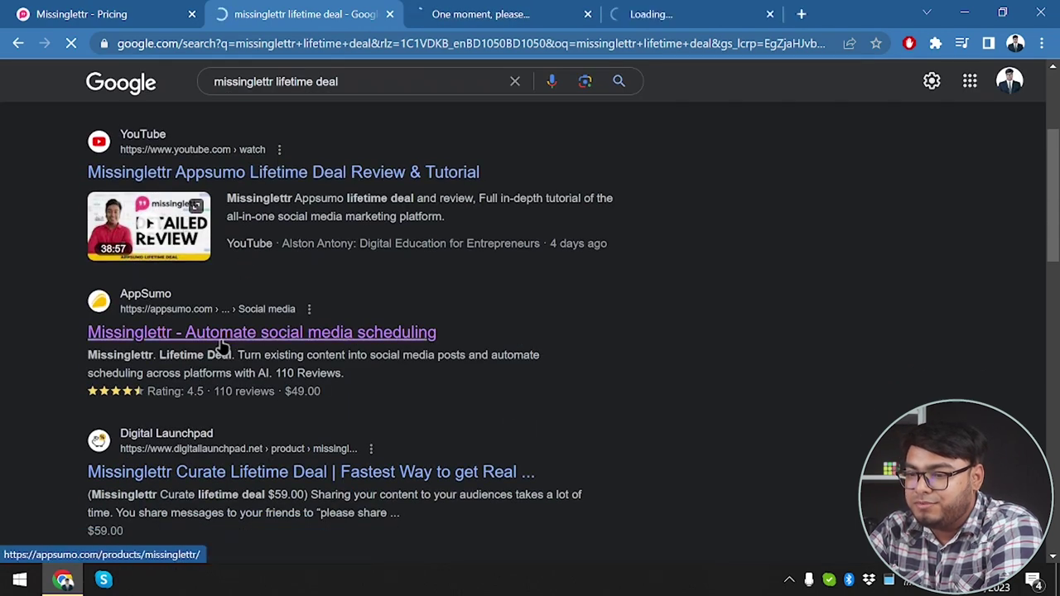
scroll(220, 347, "down", 1)
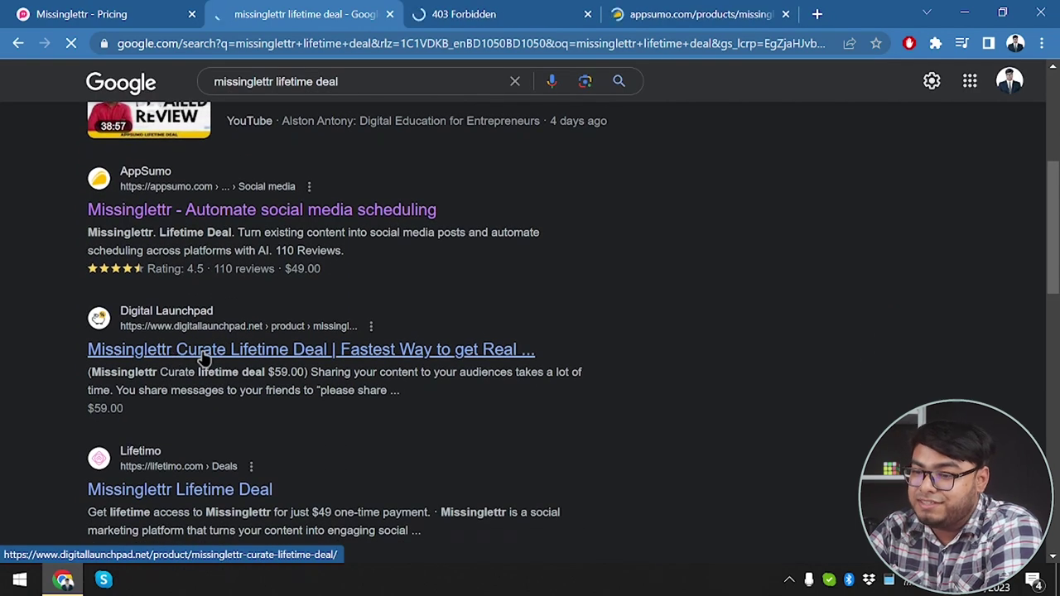
middle_click(205, 360)
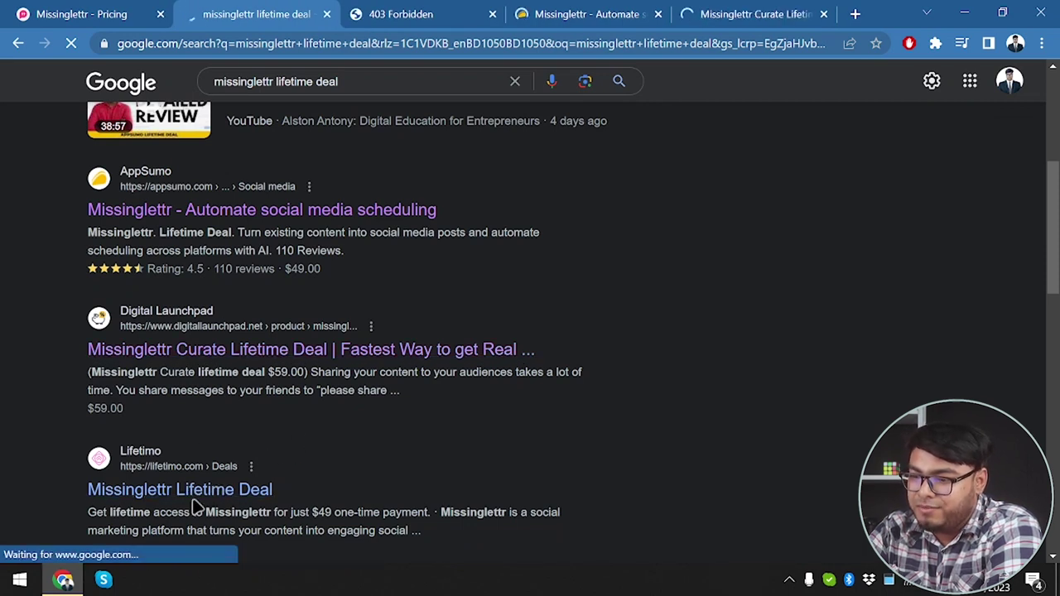
middle_click(210, 492)
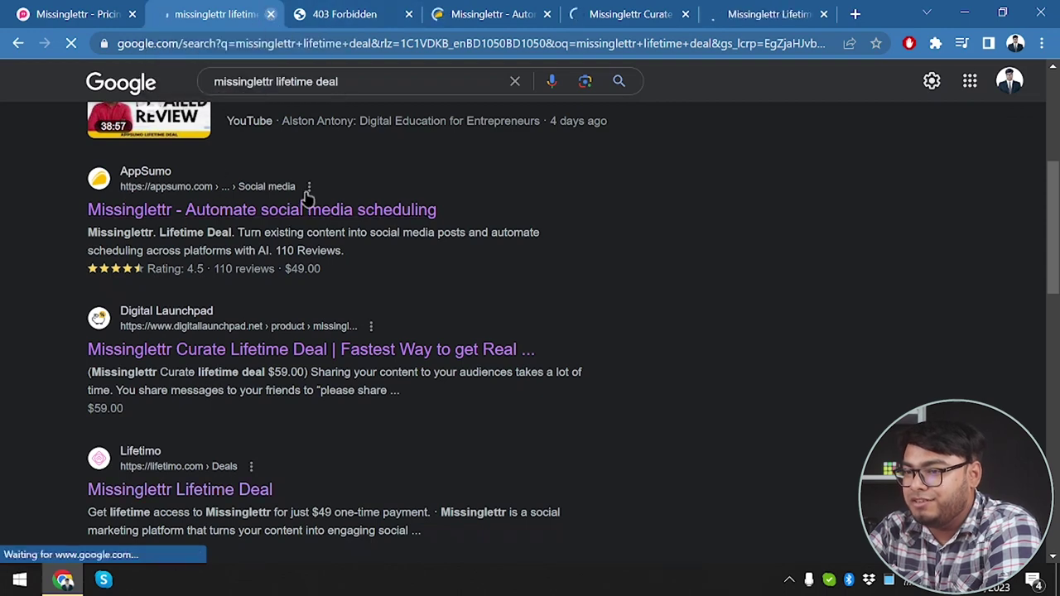
Close the search results and DealMango tabs, and bring up the Digital Launchpad deal page.
key("ctrl+w")
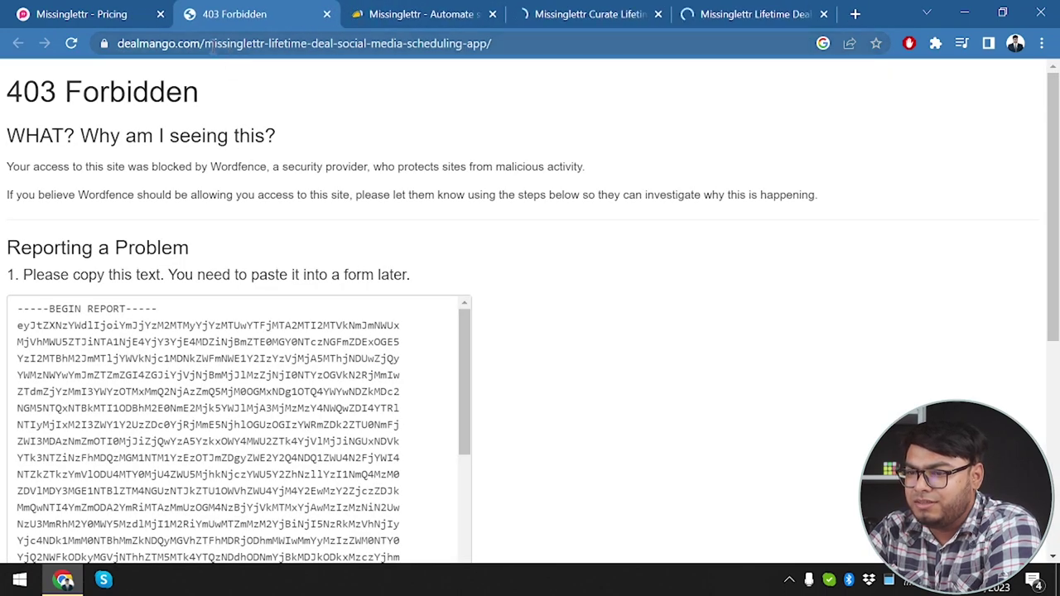
left_click(326, 14)
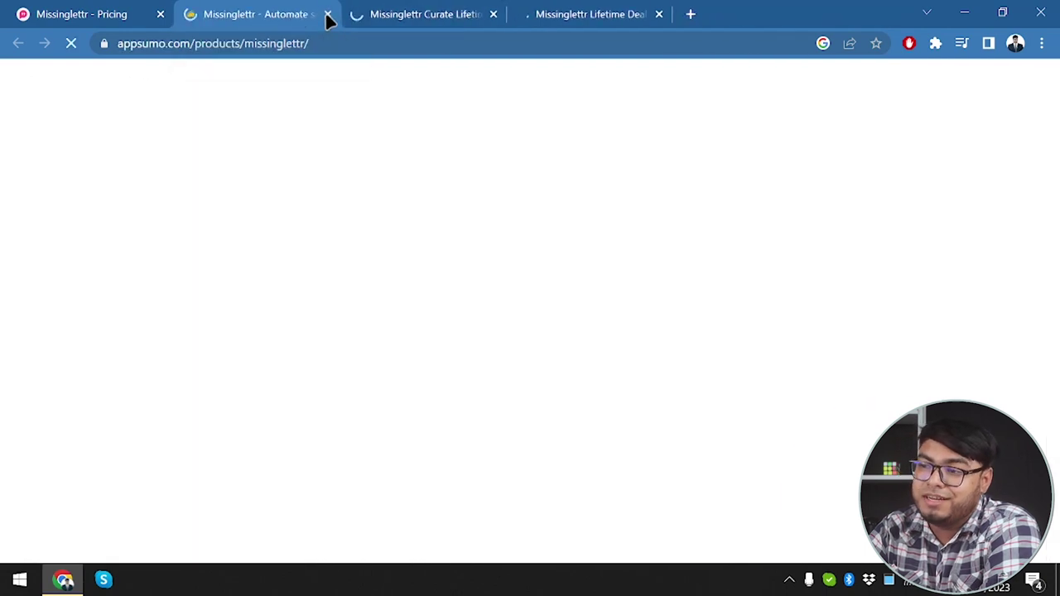
left_click(426, 10)
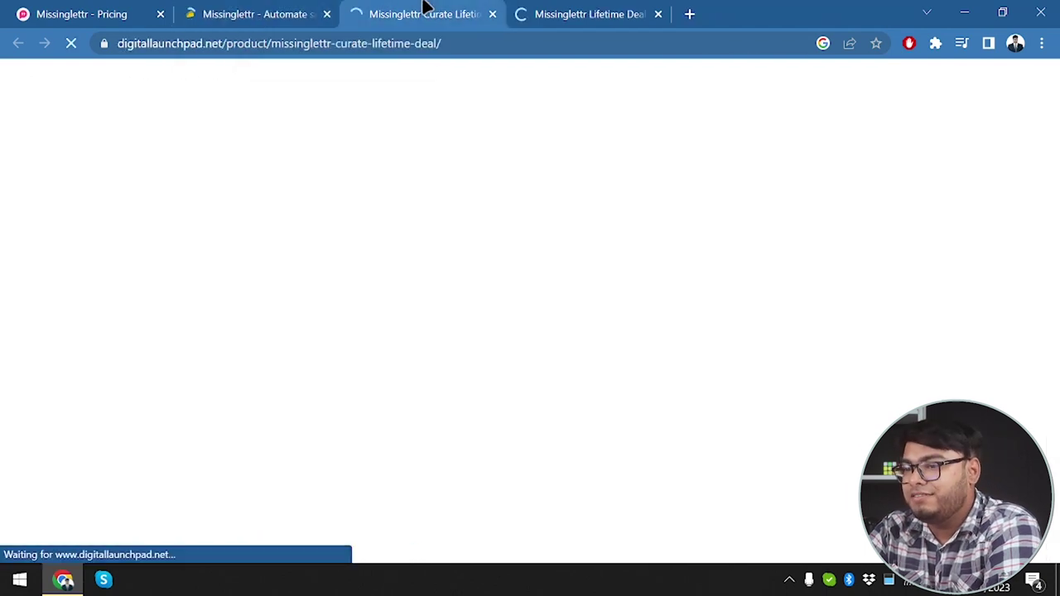
left_click(260, 9)
left_click(409, 8)
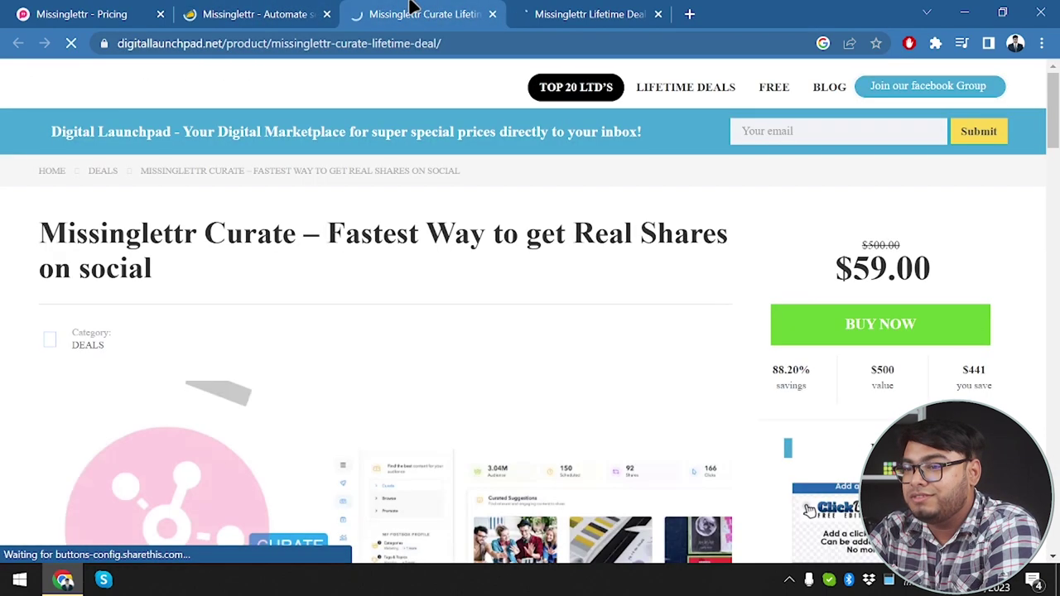
Check where the Lifetimo deal's Get Access link leads, and close both the Lifetimo tab and the tab it opened.
left_click(608, 10)
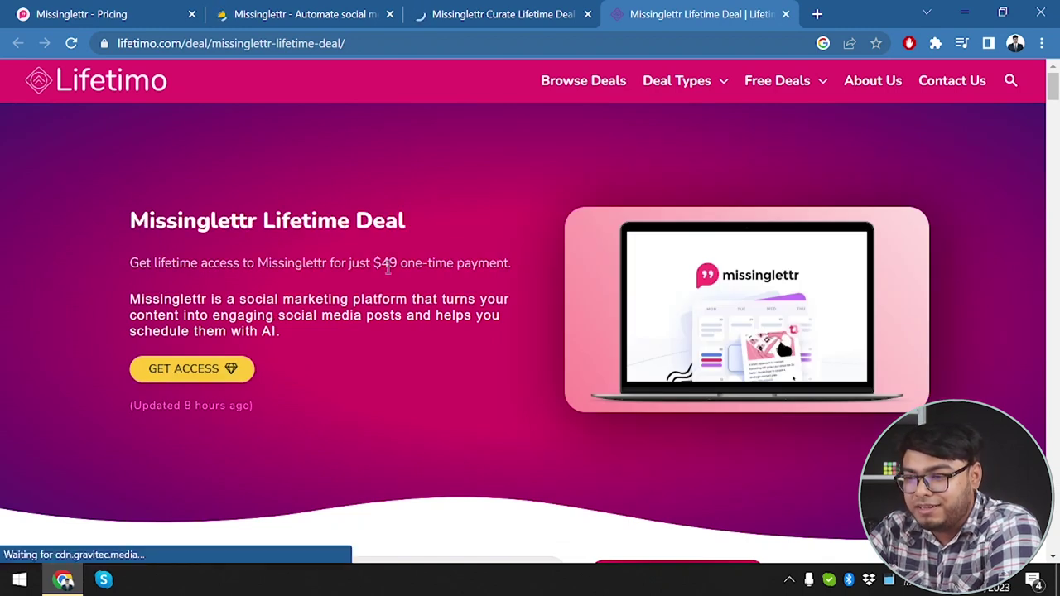
left_click(210, 367)
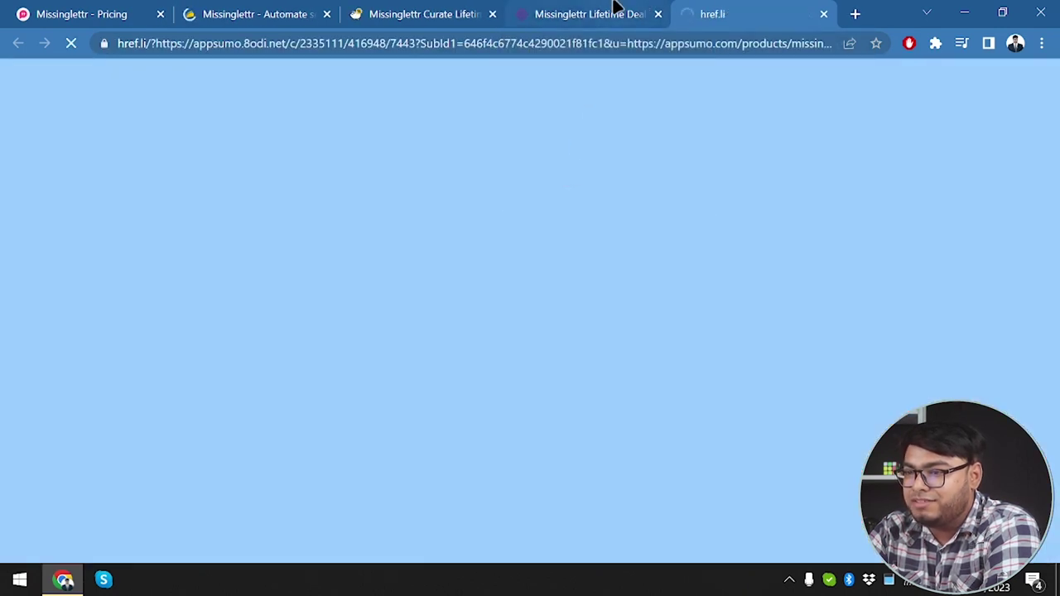
left_click(615, 6)
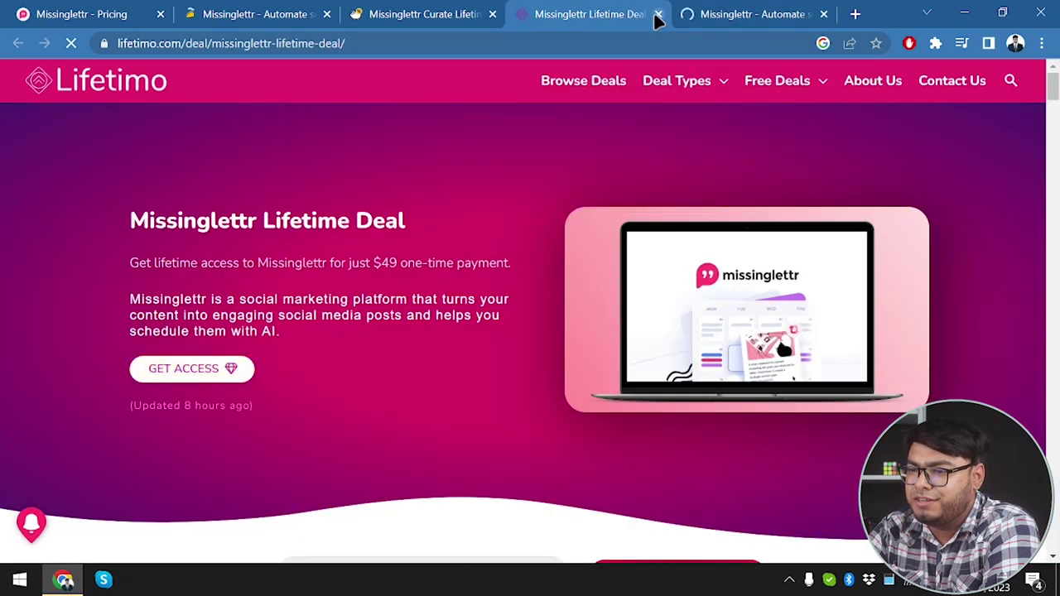
left_click(657, 14)
left_click(658, 14)
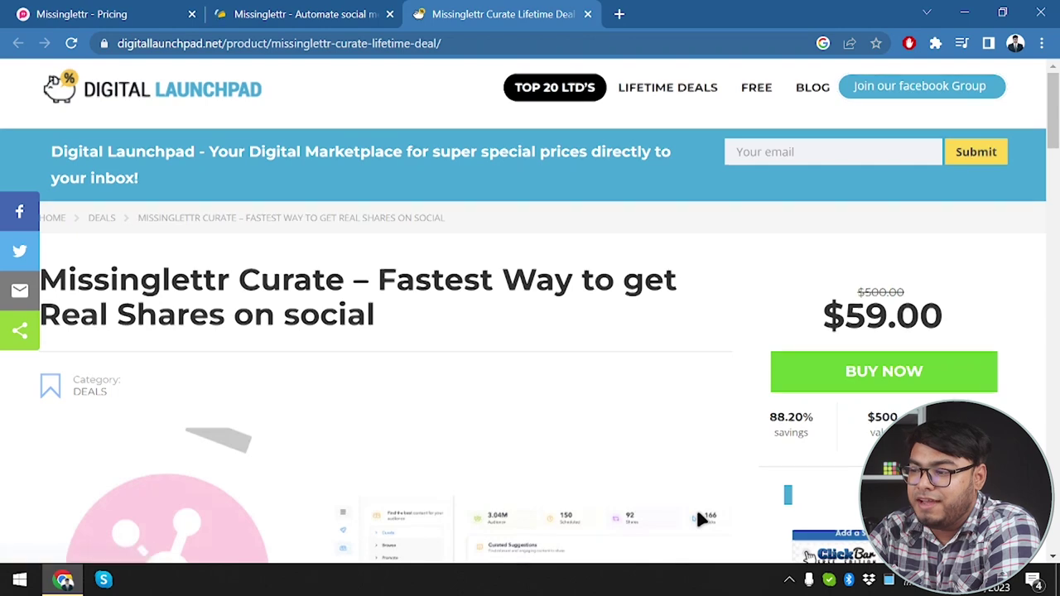
Read the Missinglettr Curate lifetime deal's price and description on the Digital Launchpad page.
scroll(700, 518, "down", 1)
scroll(861, 276, "down", 1)
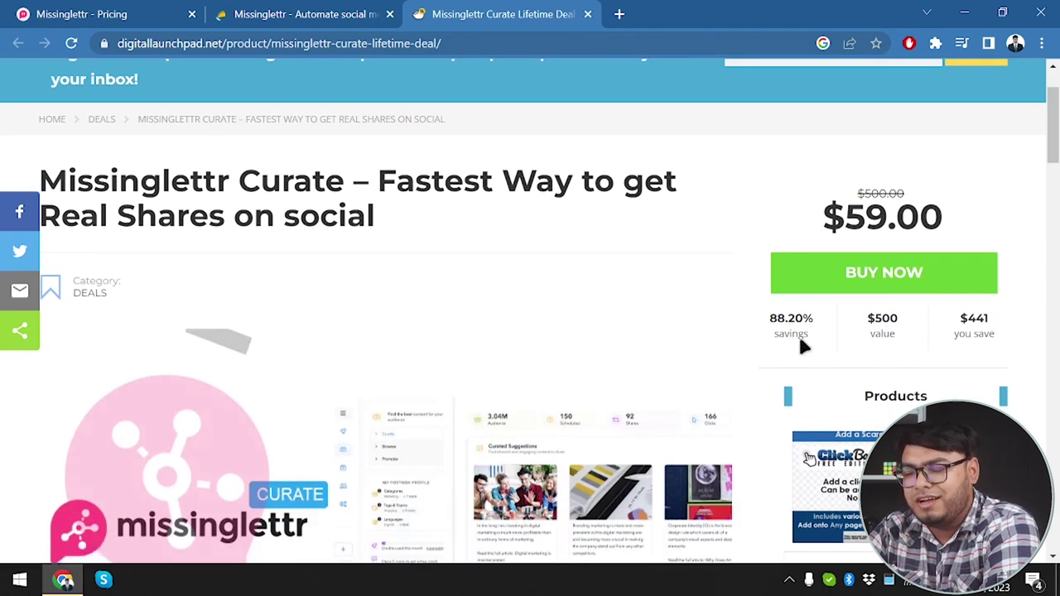
scroll(799, 339, "down", 4)
scroll(801, 339, "down", 2)
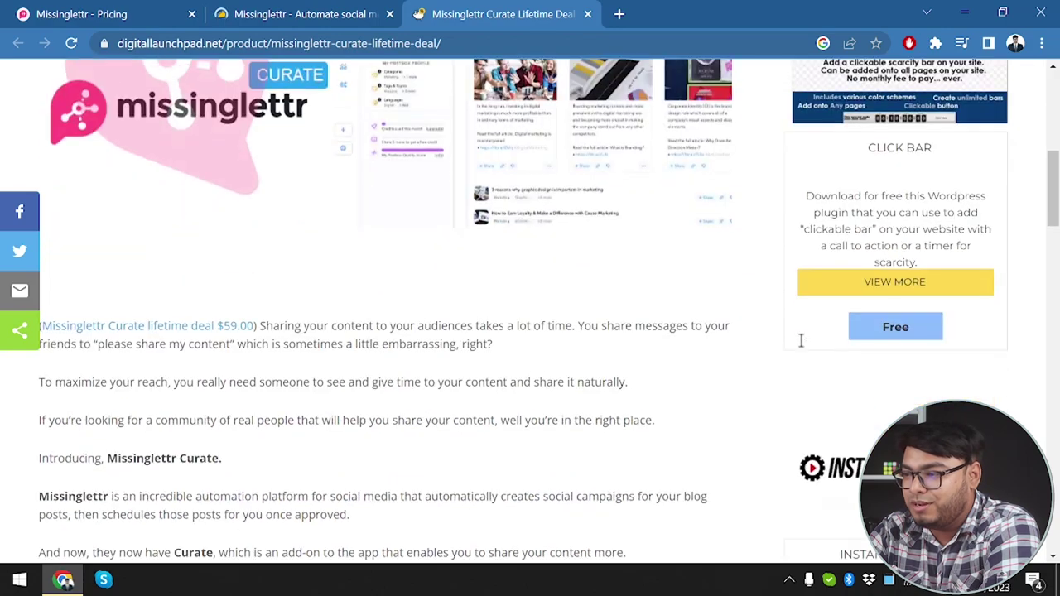
Read the rest of the Missinglettr Curate description on Digital Launchpad, down to the lifetime deal's purchase section.
scroll(799, 333, "down", 2)
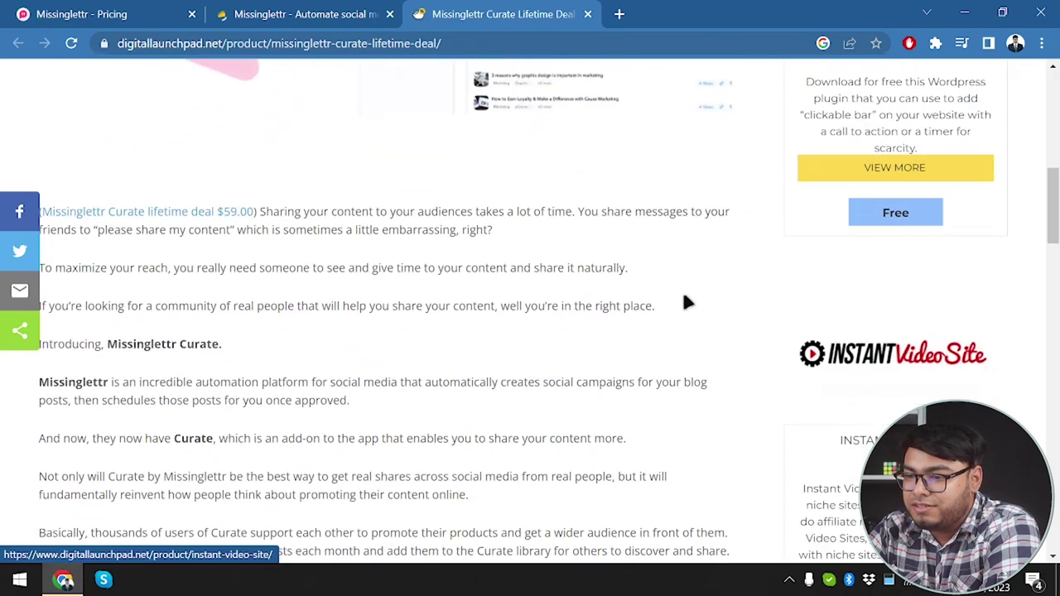
scroll(485, 303, "down", 8)
scroll(485, 303, "down", 4)
scroll(485, 303, "down", 2)
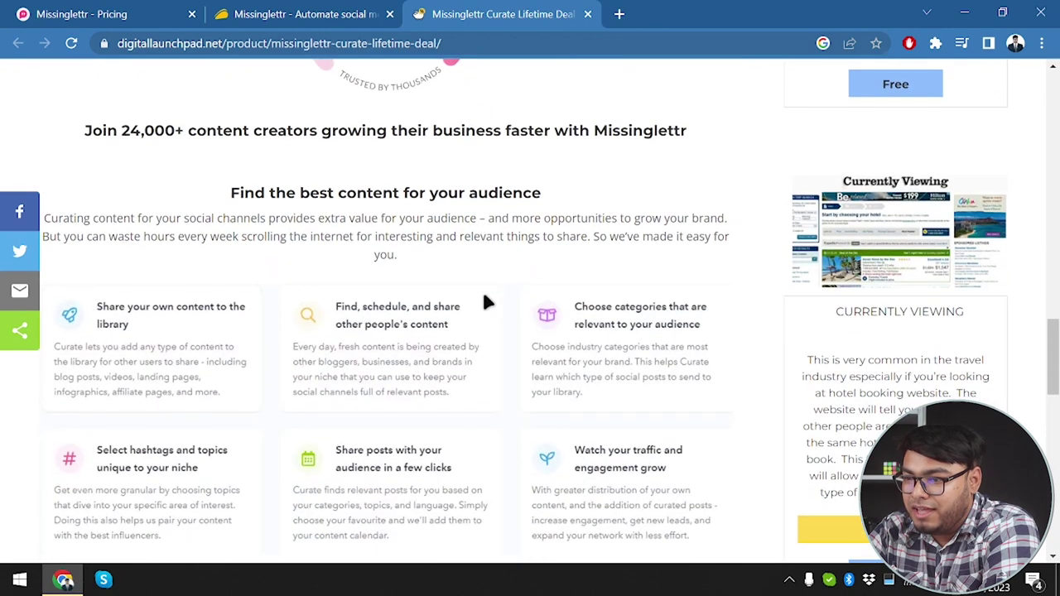
scroll(486, 304, "down", 9)
scroll(485, 303, "down", 6)
scroll(485, 303, "up", 2)
scroll(350, 313, "up", 1)
scroll(349, 308, "up", 2)
scroll(349, 308, "down", 3)
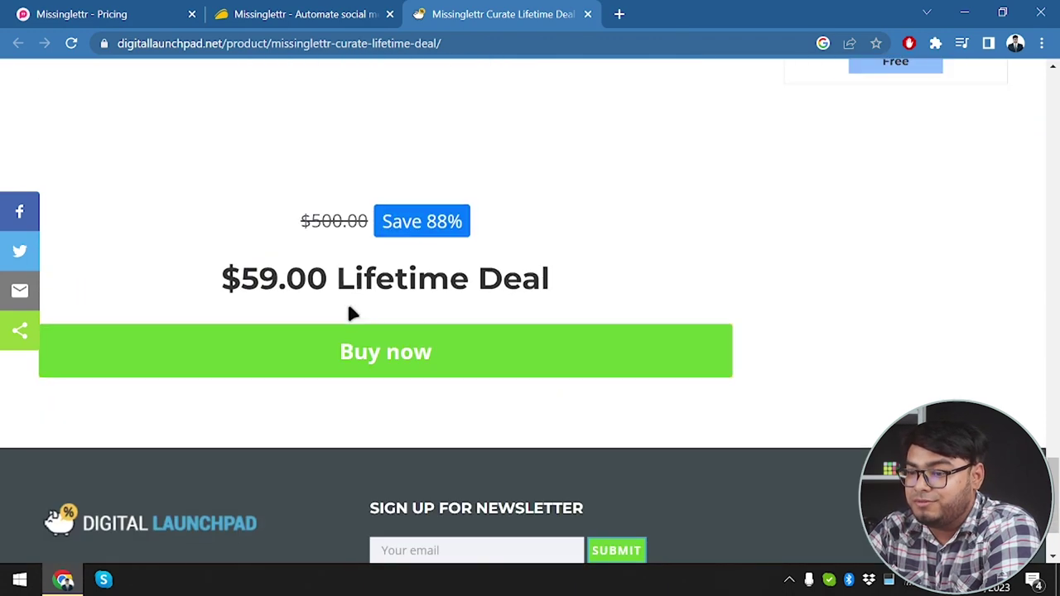
scroll(349, 313, "down", 1)
scroll(349, 313, "up", 1)
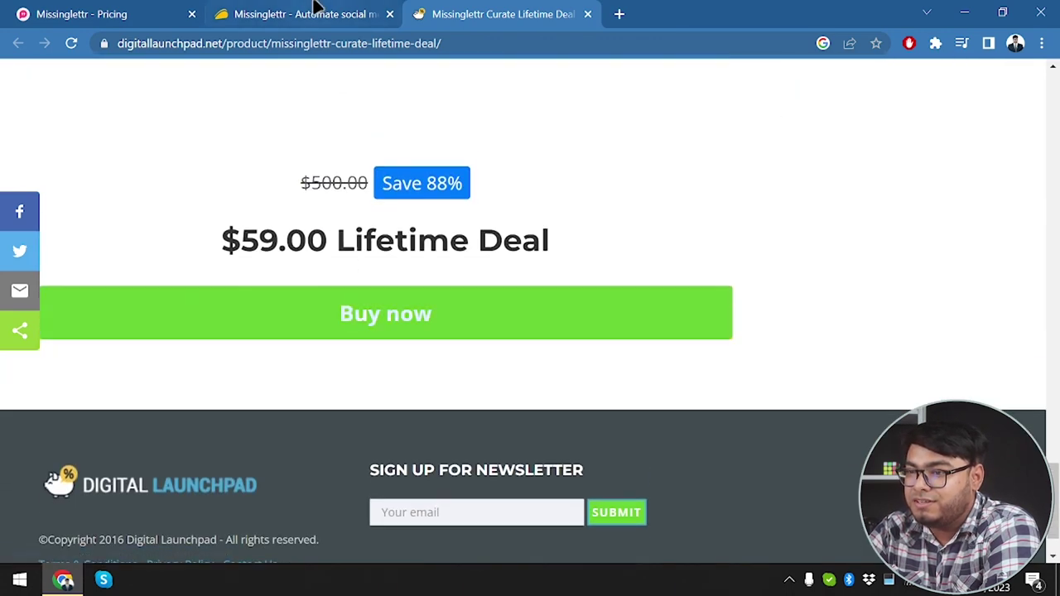
Compare the Digital Launchpad deal price with the AppSumo listing, and close the Digital Launchpad tab.
left_click(315, 10)
left_click(492, 20)
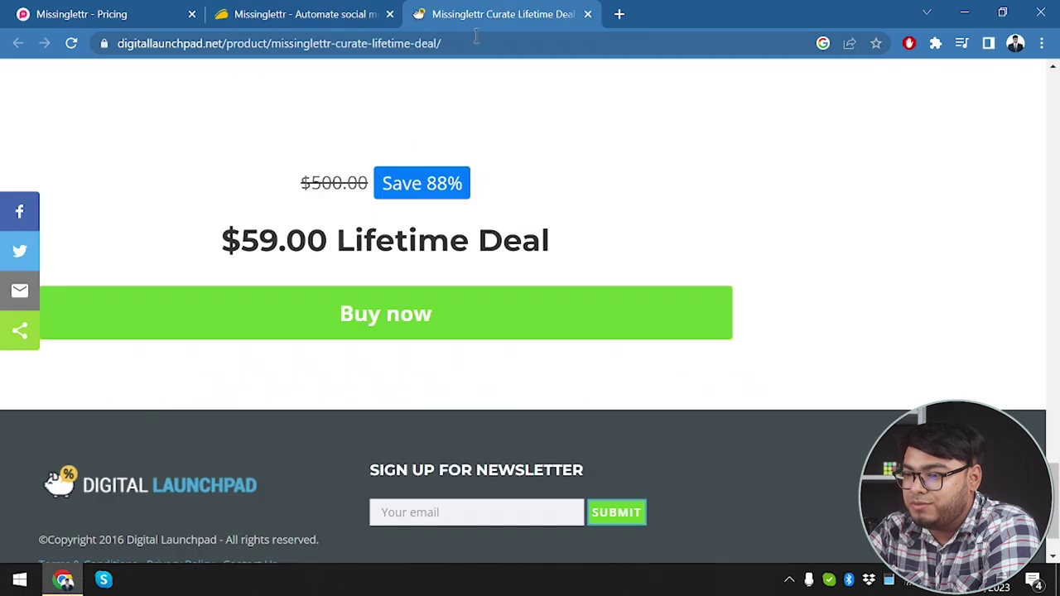
double_click(273, 247)
left_click(324, 14)
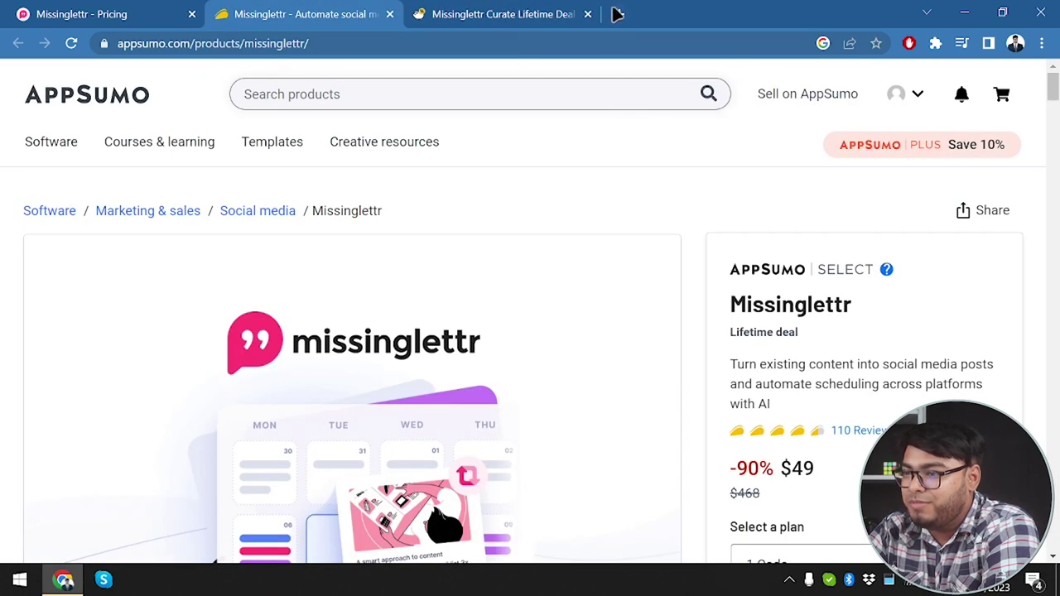
left_click(563, 12)
scroll(472, 149, "up", 10)
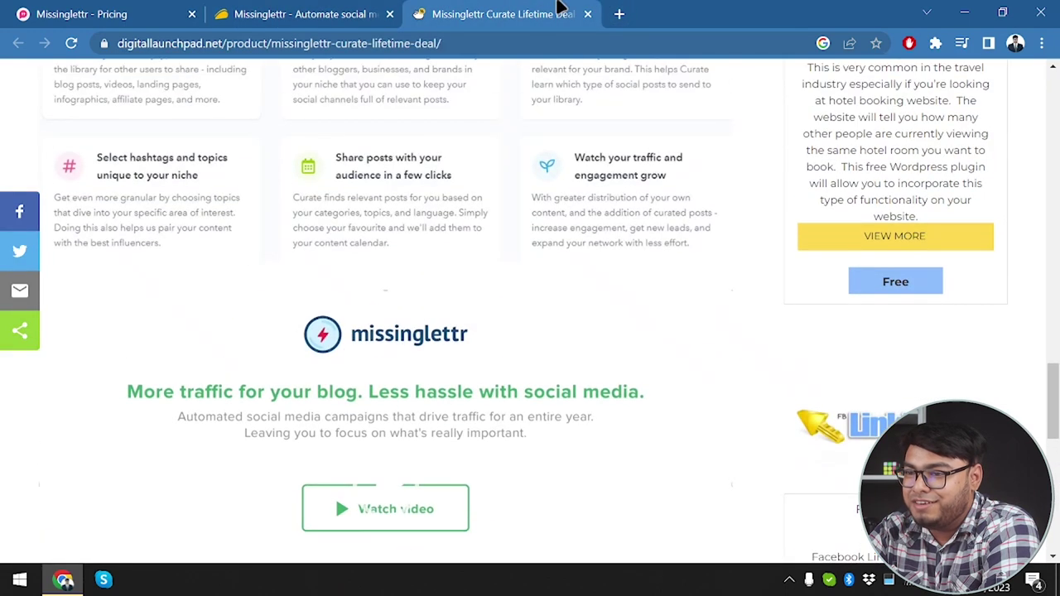
left_click(586, 15)
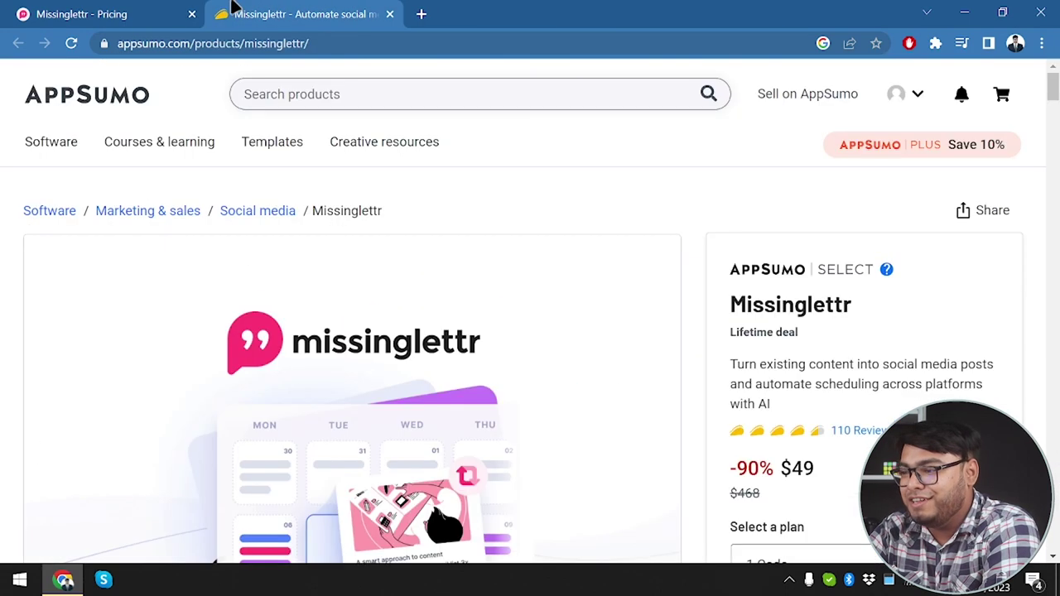
Review the AppSumo overview of Missinglettr and check the code options offered for the lifetime deal.
scroll(490, 301, "down", 3)
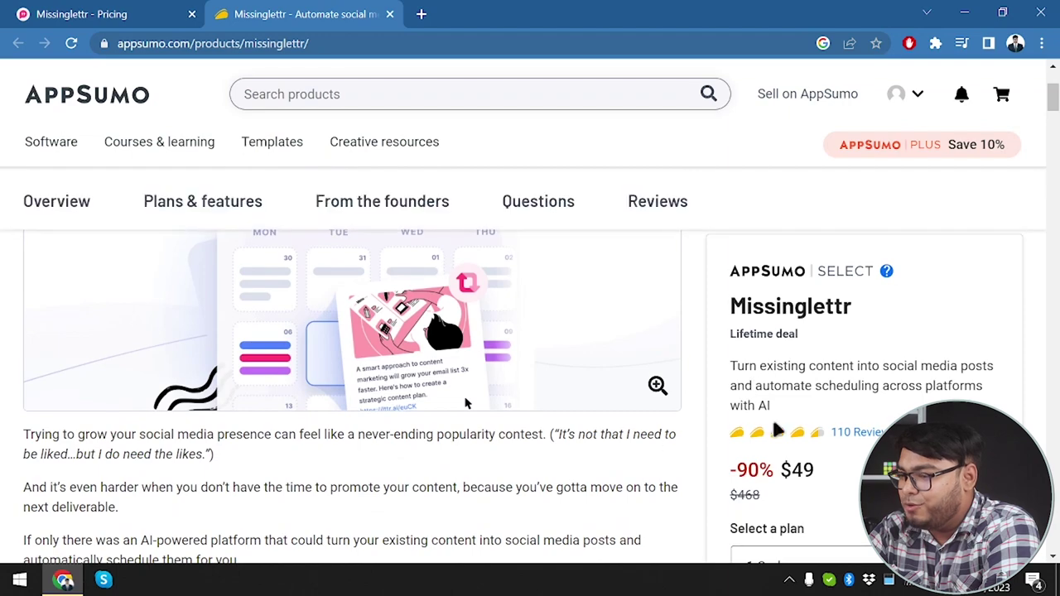
scroll(396, 435, "down", 10)
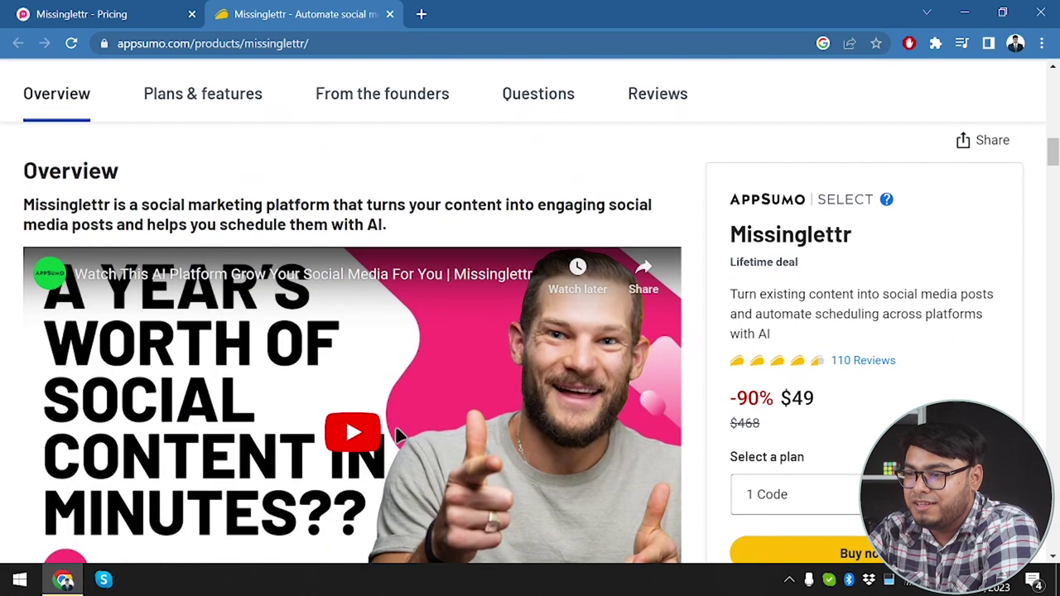
scroll(397, 435, "down", 6)
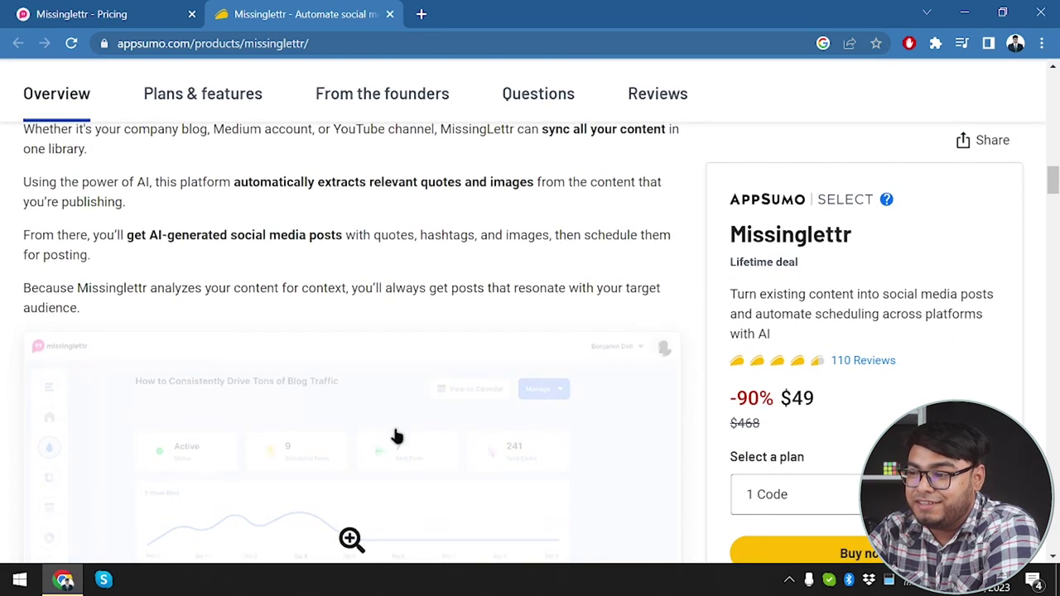
left_click(823, 501)
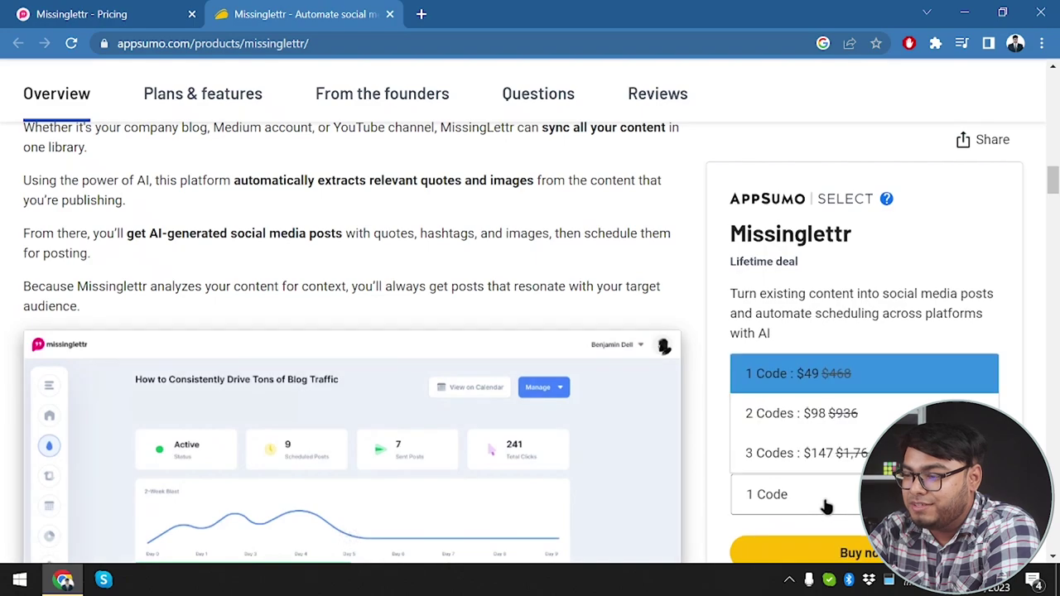
left_click(932, 307)
Read AppSumo's plans and features section, including the money-back guarantee and the Single, Double and Multiple tiers.
scroll(466, 379, "down", 10)
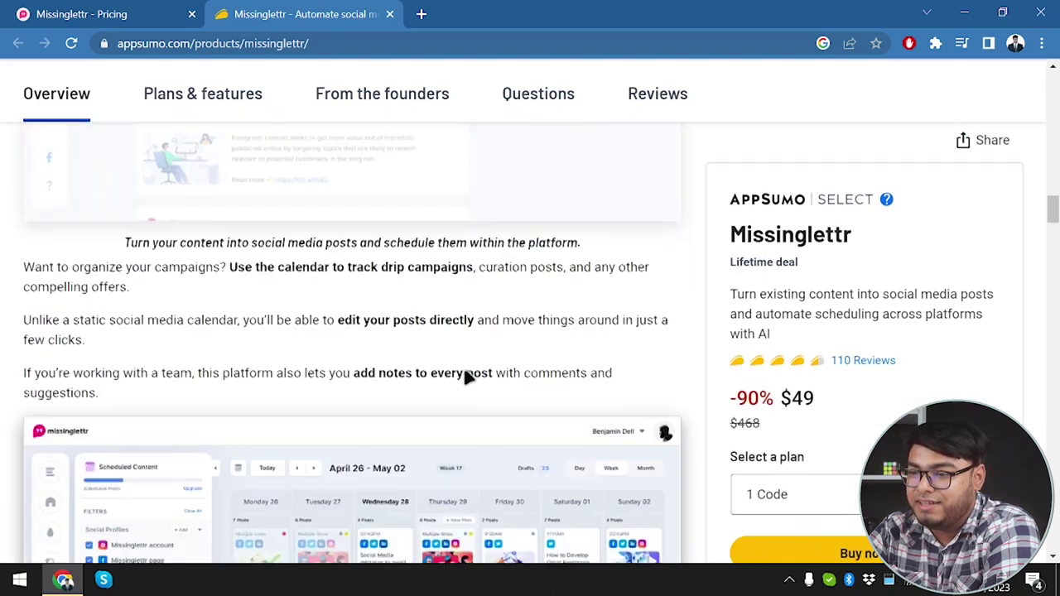
scroll(466, 378, "down", 18)
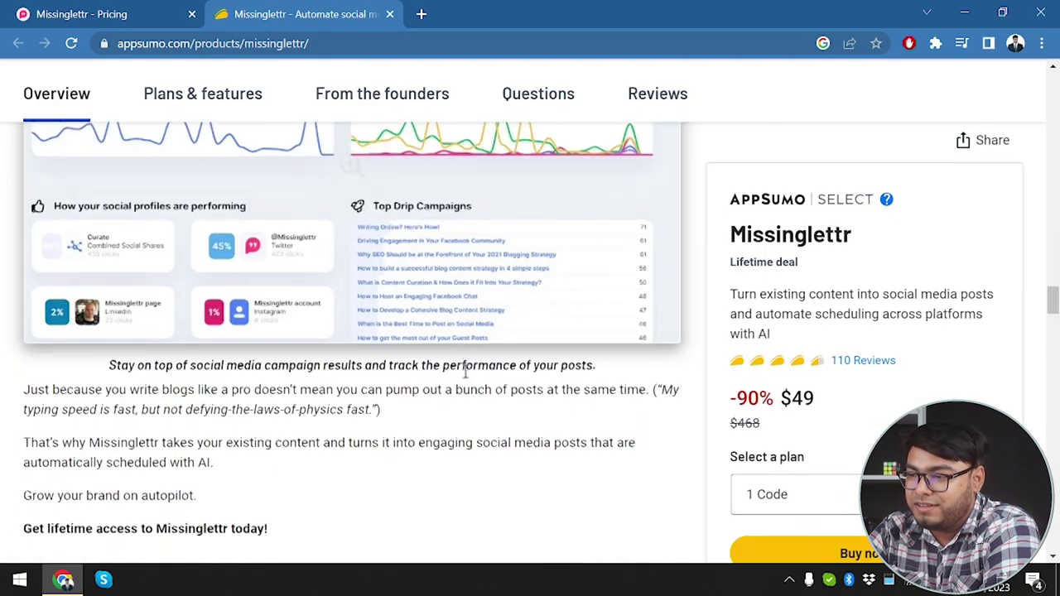
scroll(464, 375, "up", 2)
scroll(466, 376, "down", 4)
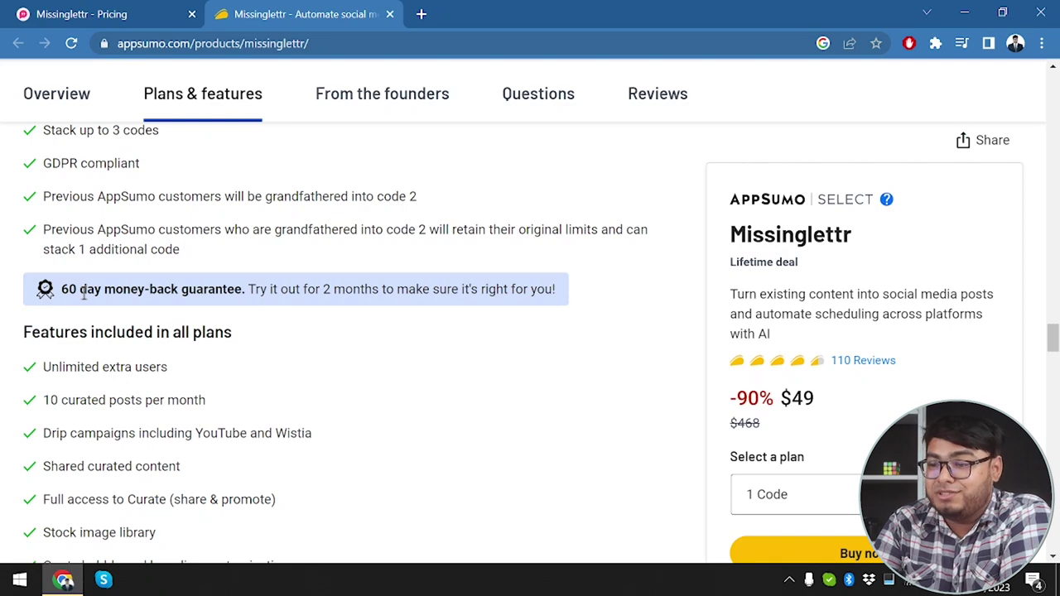
scroll(85, 298, "down", 1)
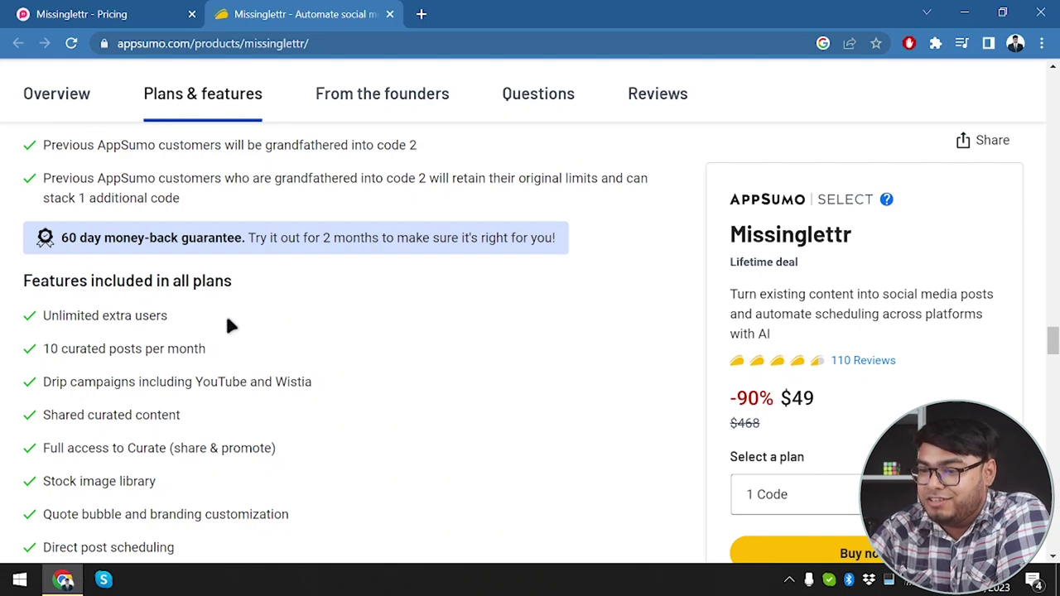
scroll(230, 325, "down", 7)
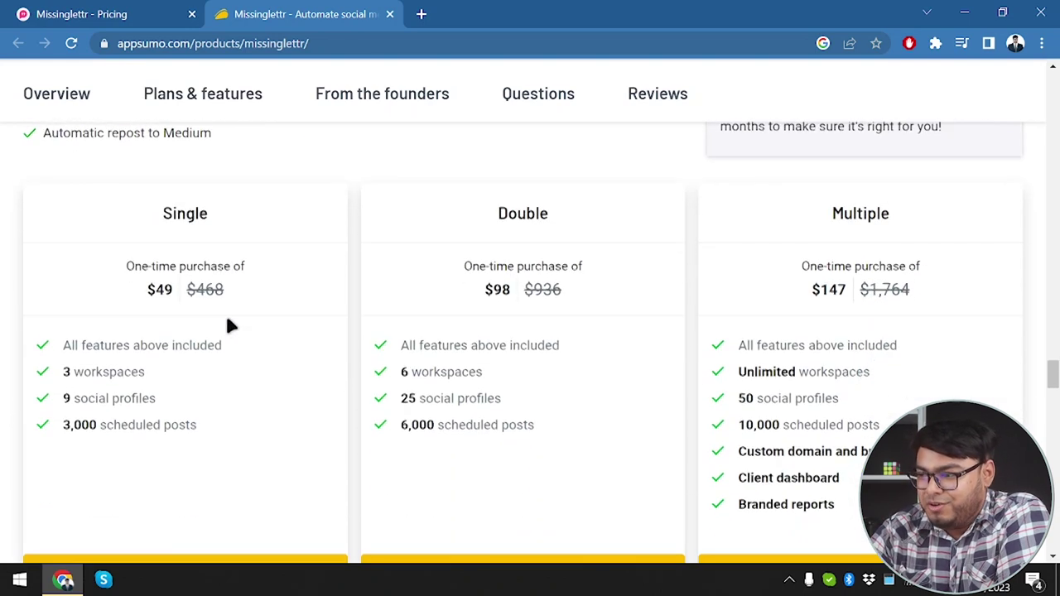
scroll(236, 385, "down", 1)
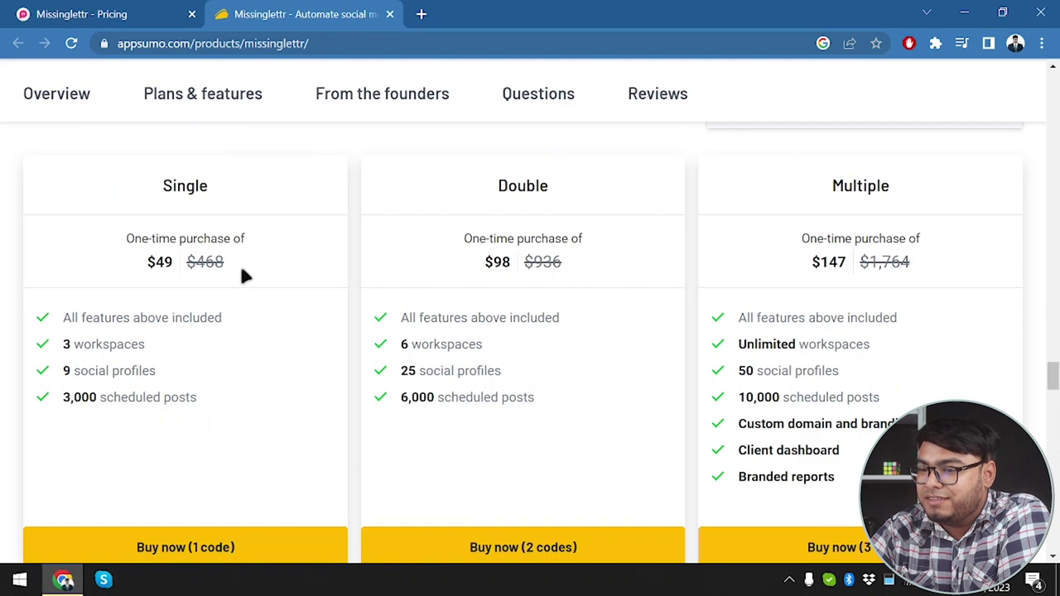
scroll(135, 349, "down", 1)
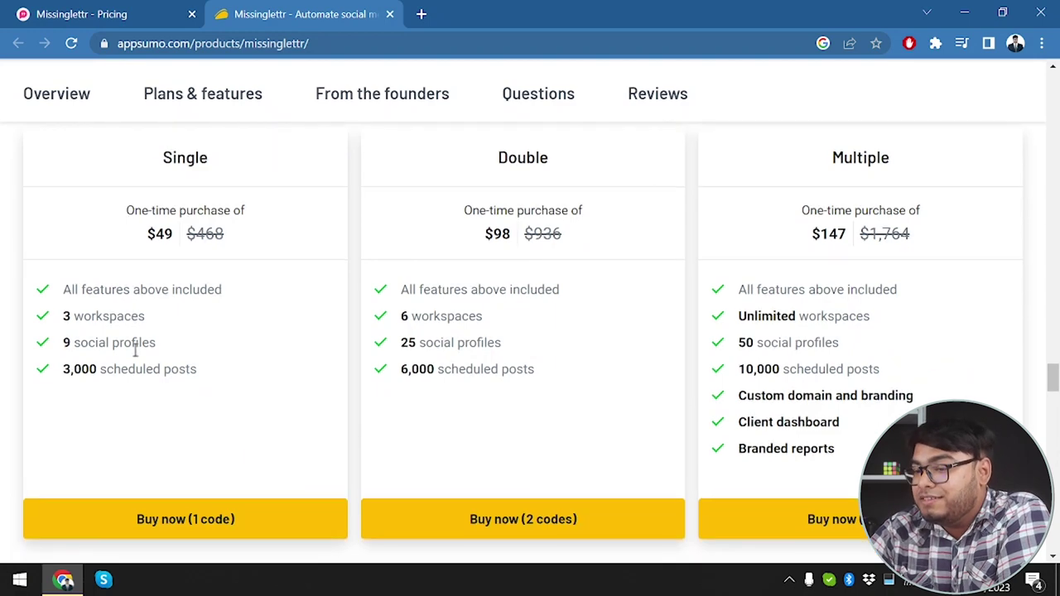
Compare the Pro plan on Missinglettr's pricing page with the Single tier on AppSumo.
left_click(120, 9)
scroll(445, 307, "down", 1)
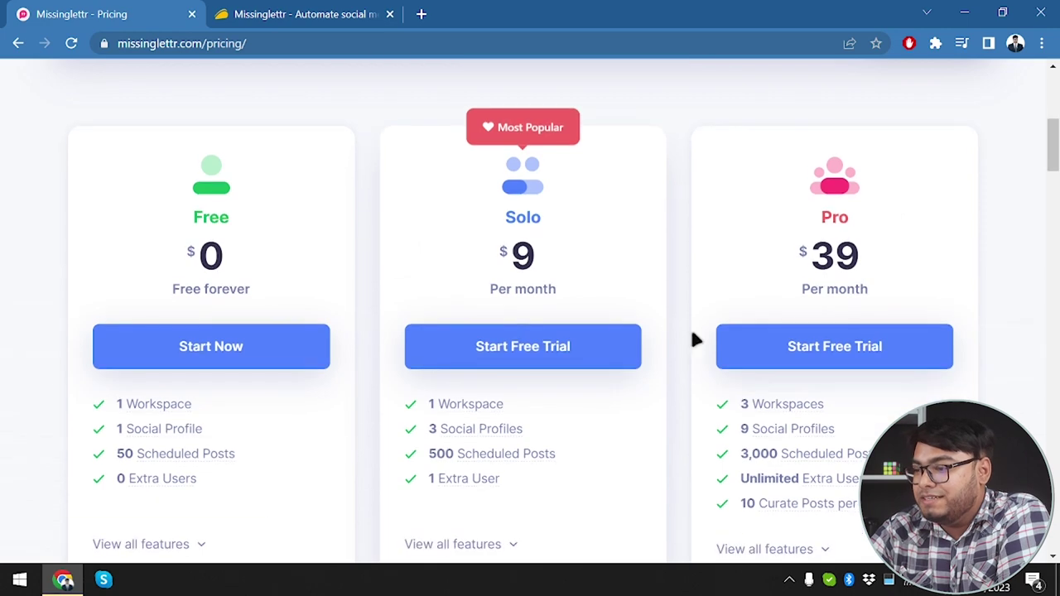
mouse_move(812, 406)
scroll(811, 405, "down", 1)
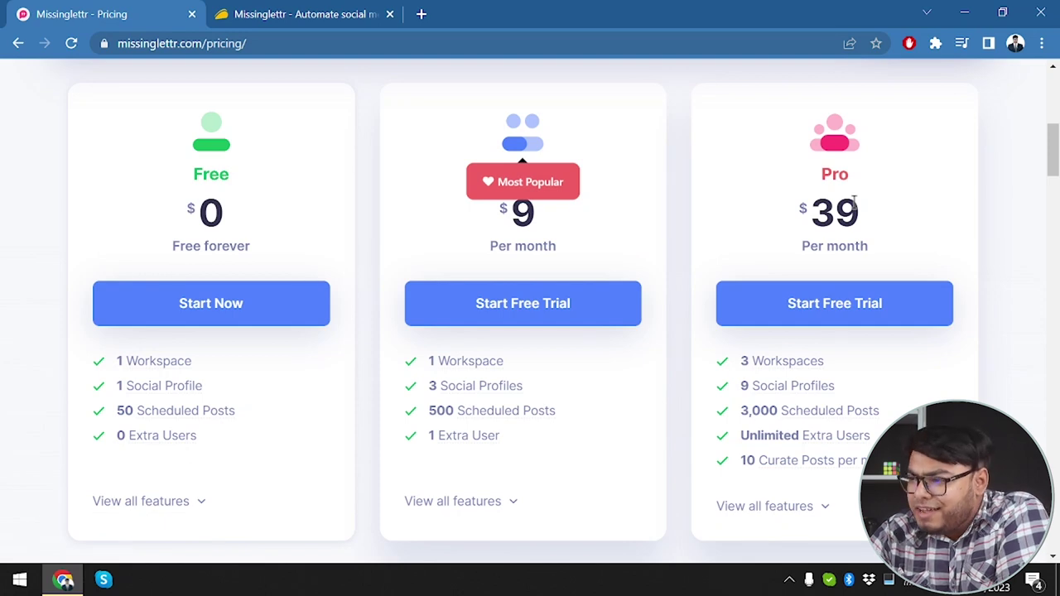
left_click(264, 10)
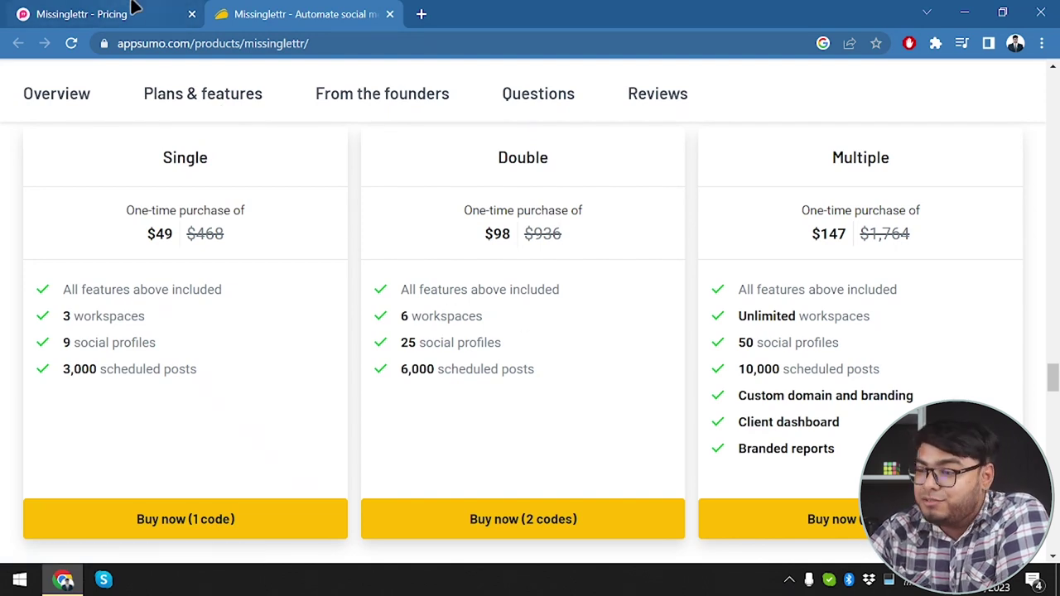
left_click(96, 10)
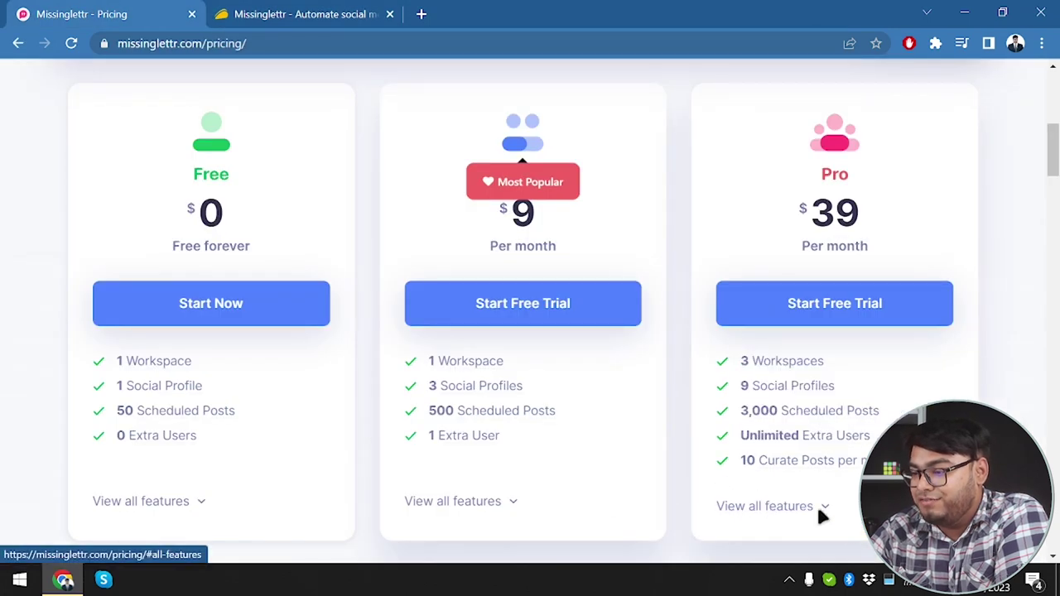
Examine the Agency and Enterprise offers on Missinglettr's pricing page alongside the Free, Solo and Pro plans.
left_click(786, 508)
scroll(570, 447, "up", 15)
scroll(570, 443, "down", 4)
scroll(570, 442, "down", 5)
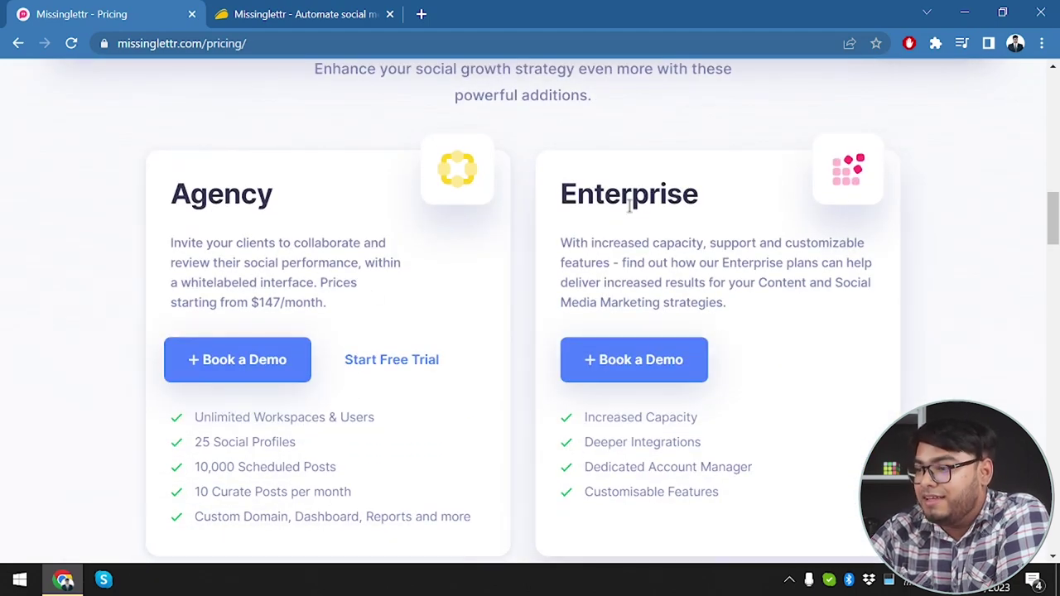
scroll(649, 190, "up", 2)
scroll(648, 191, "up", 6)
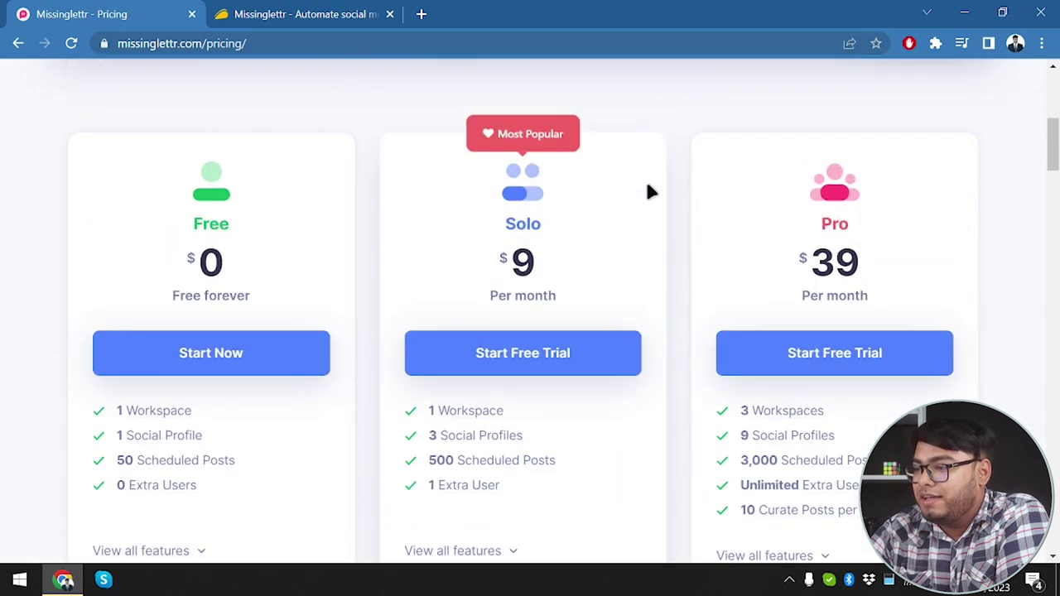
scroll(629, 197, "down", 2)
scroll(613, 203, "down", 4)
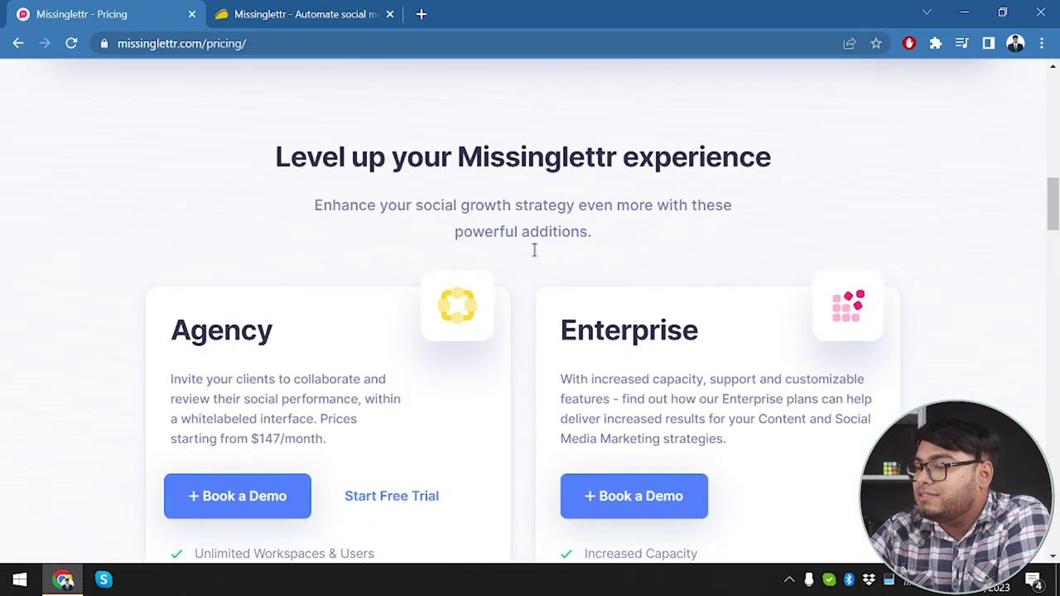
scroll(717, 343, "down", 1)
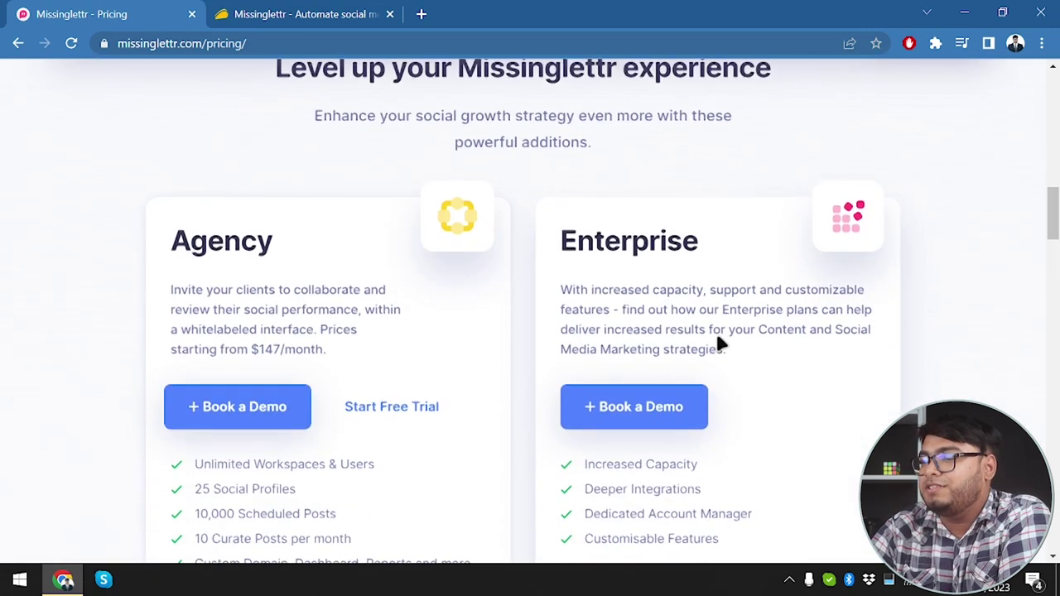
Examine AppSumo's Multiple tier price and limits for comparison with Missinglettr's Agency plan.
left_click(269, 11)
scroll(607, 271, "down", 3)
scroll(471, 282, "up", 6)
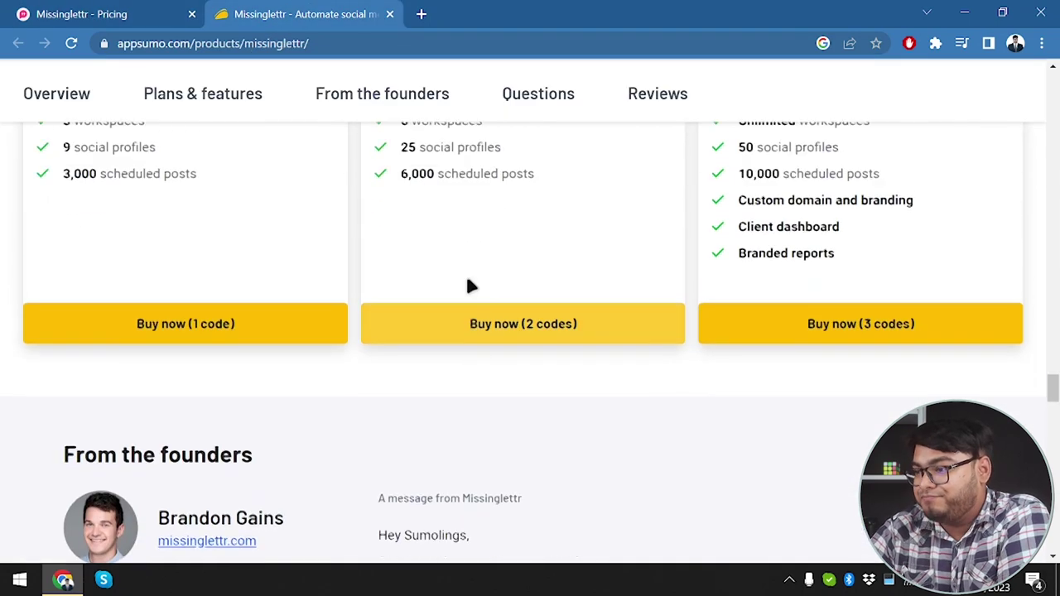
scroll(485, 396, "down", 2)
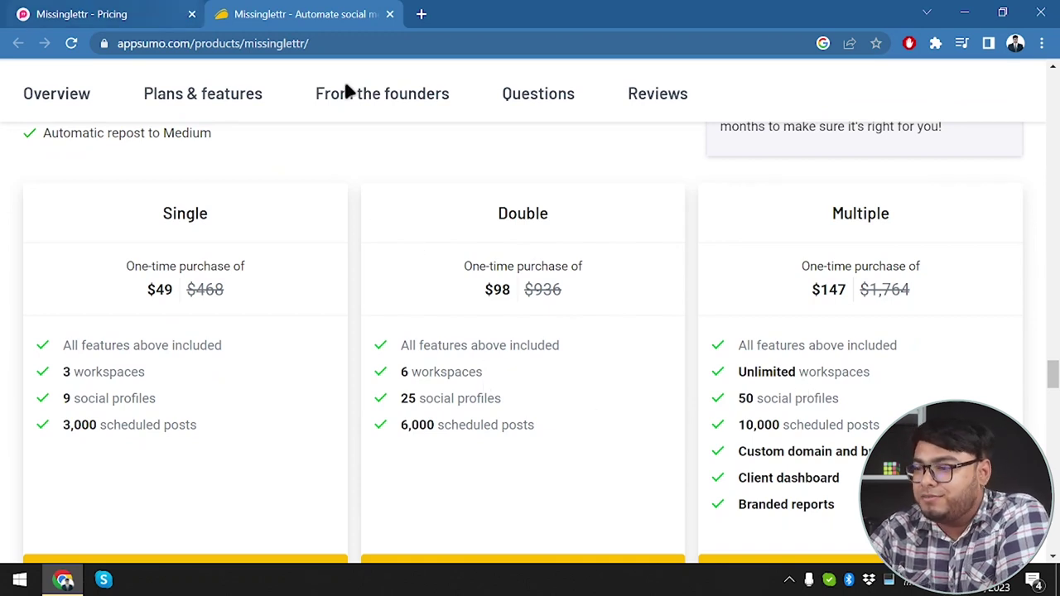
scroll(584, 154, "down", 1)
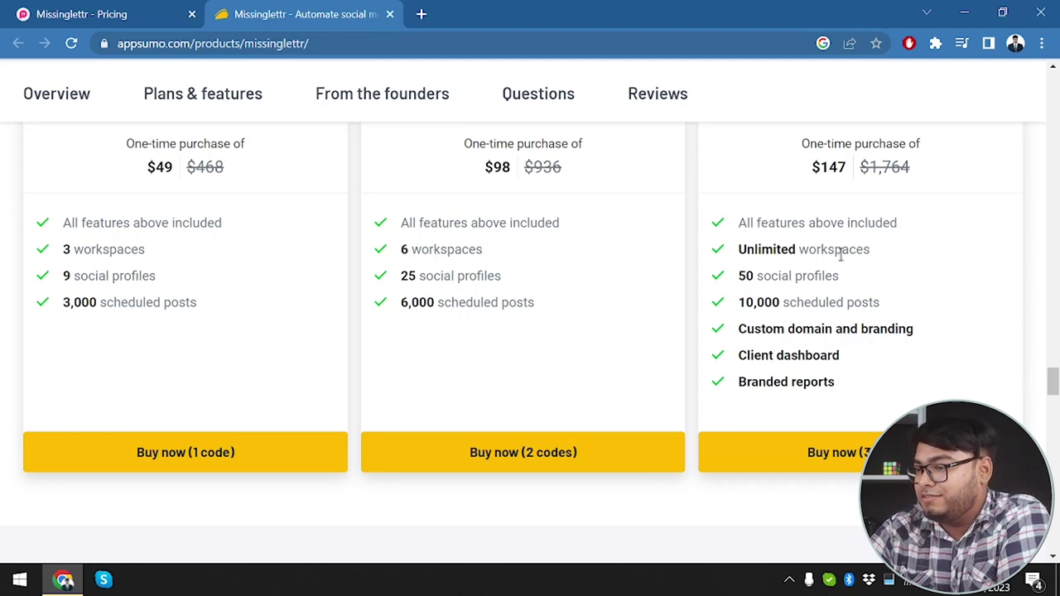
scroll(828, 303, "up", 1)
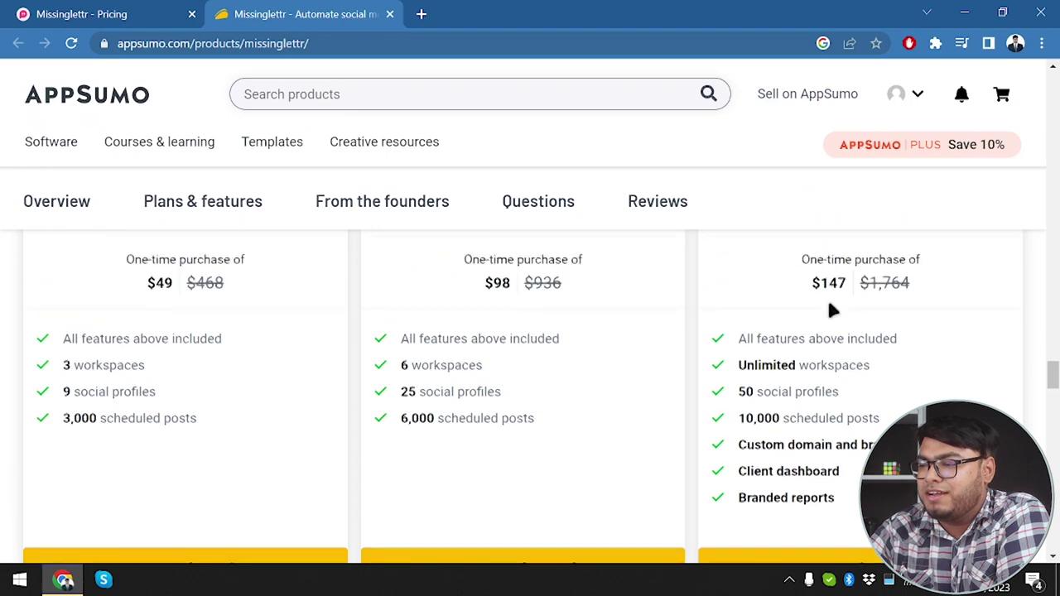
scroll(828, 304, "down", 1)
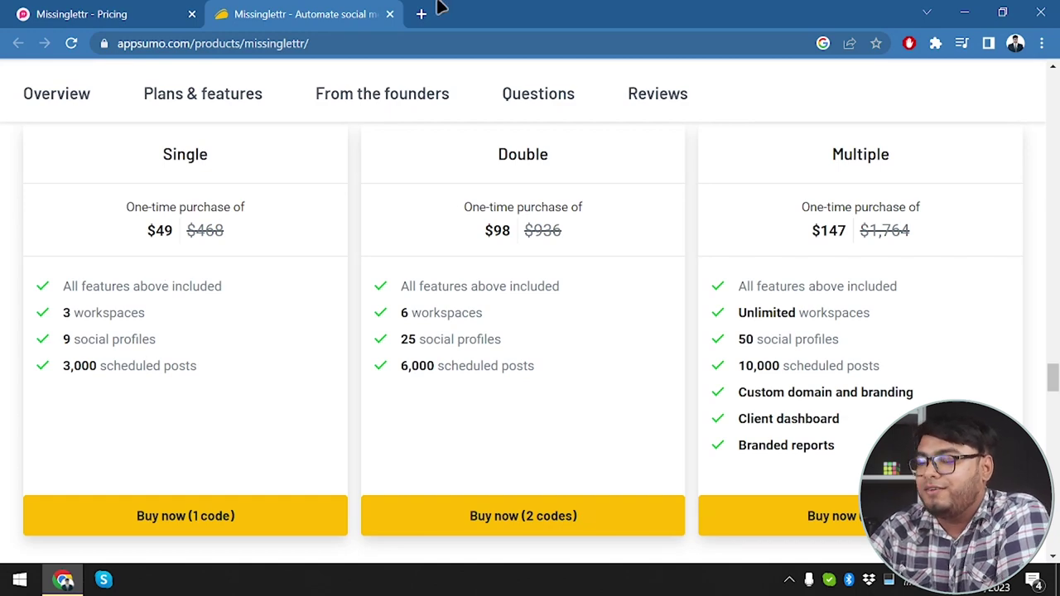
Switch to the Missinglettr site and sign in with the saved account e-mail and password.
left_click(91, 8)
scroll(503, 228, "up", 15)
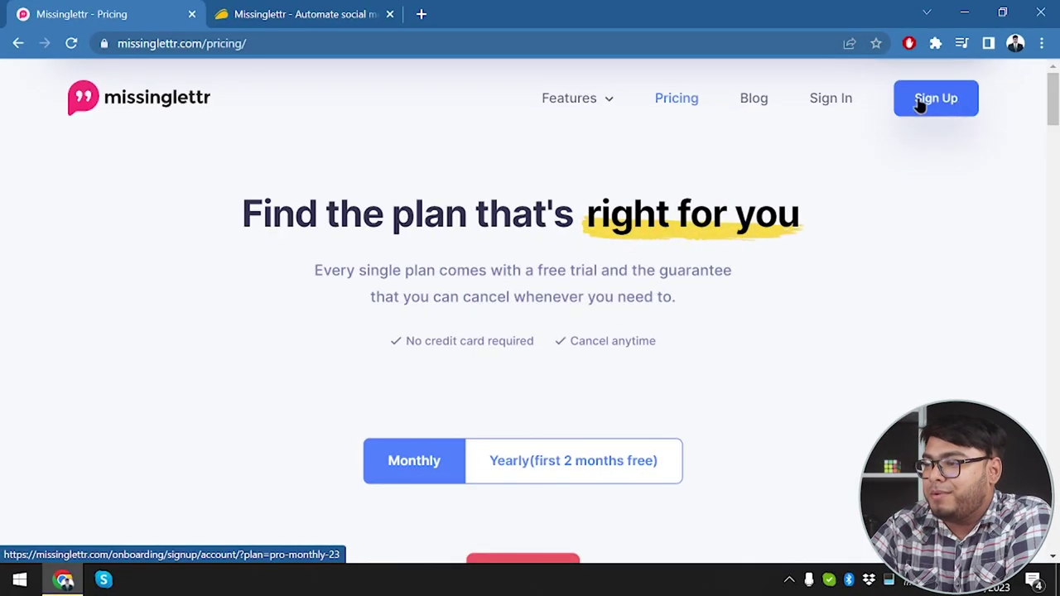
left_click(851, 105)
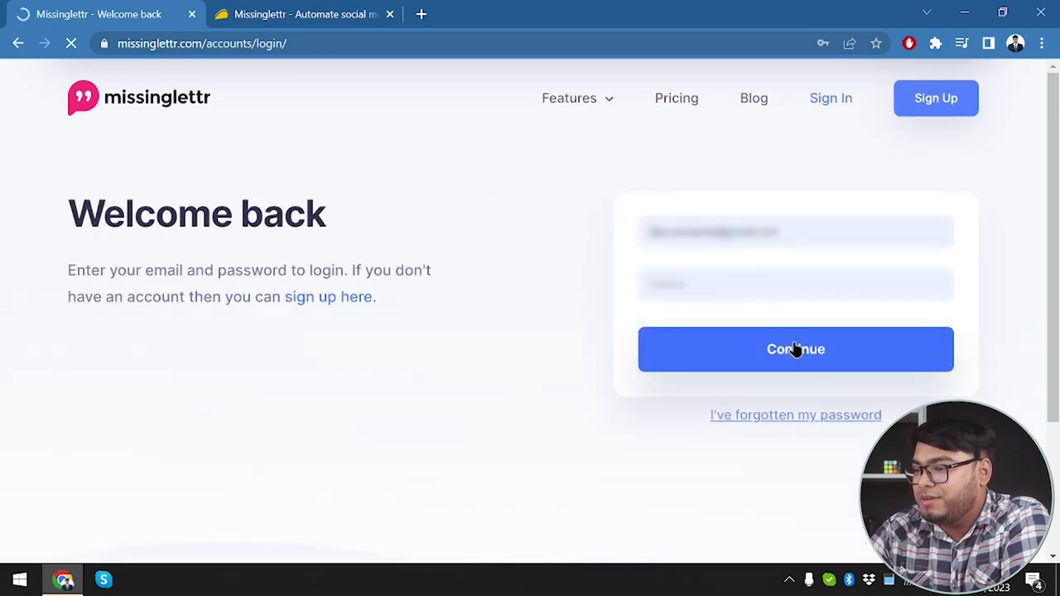
left_click(831, 235)
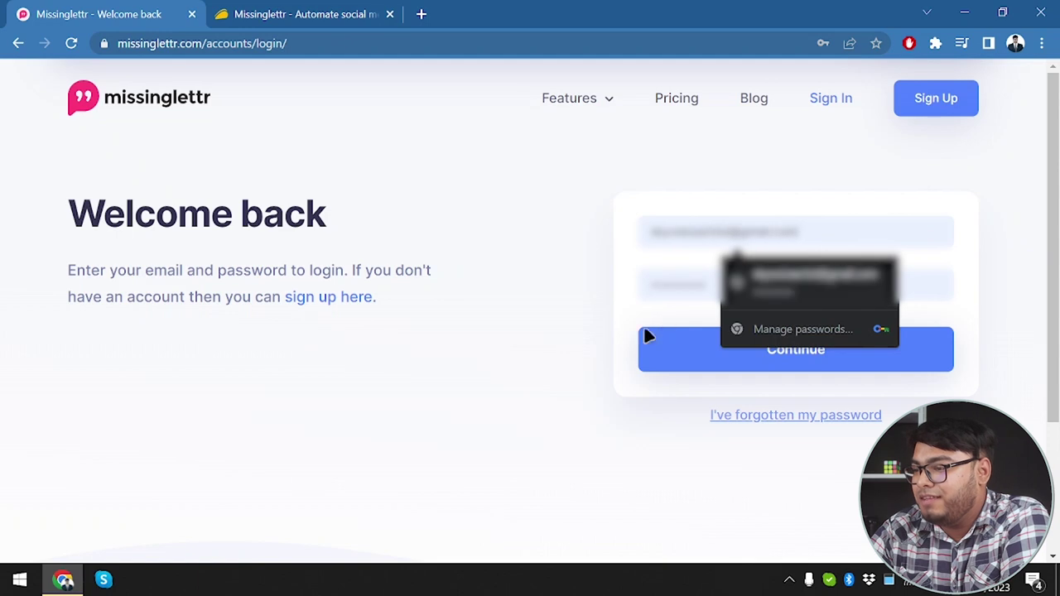
left_click(787, 357)
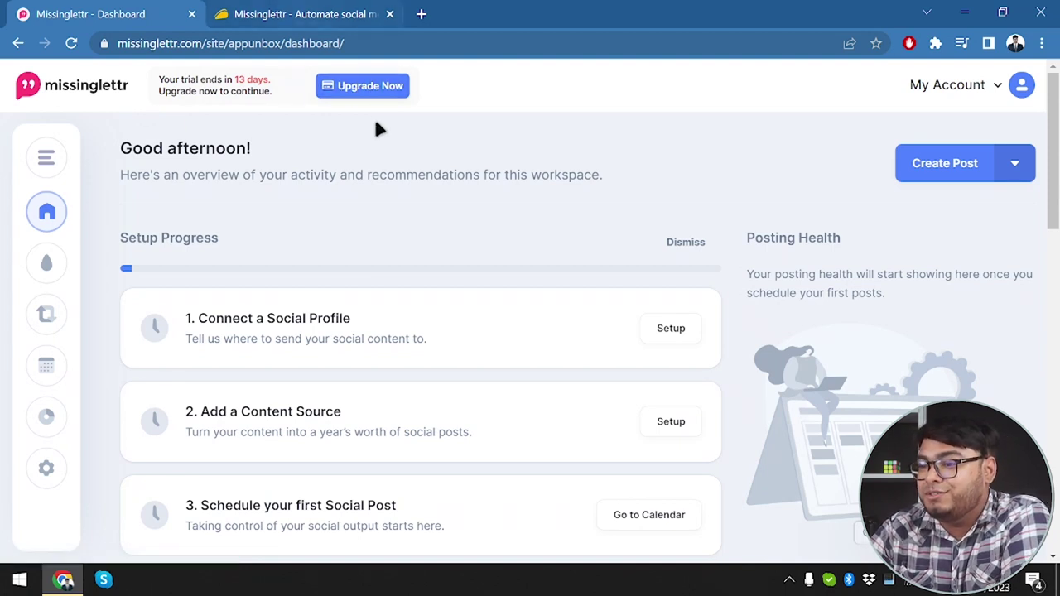
left_click(341, 12)
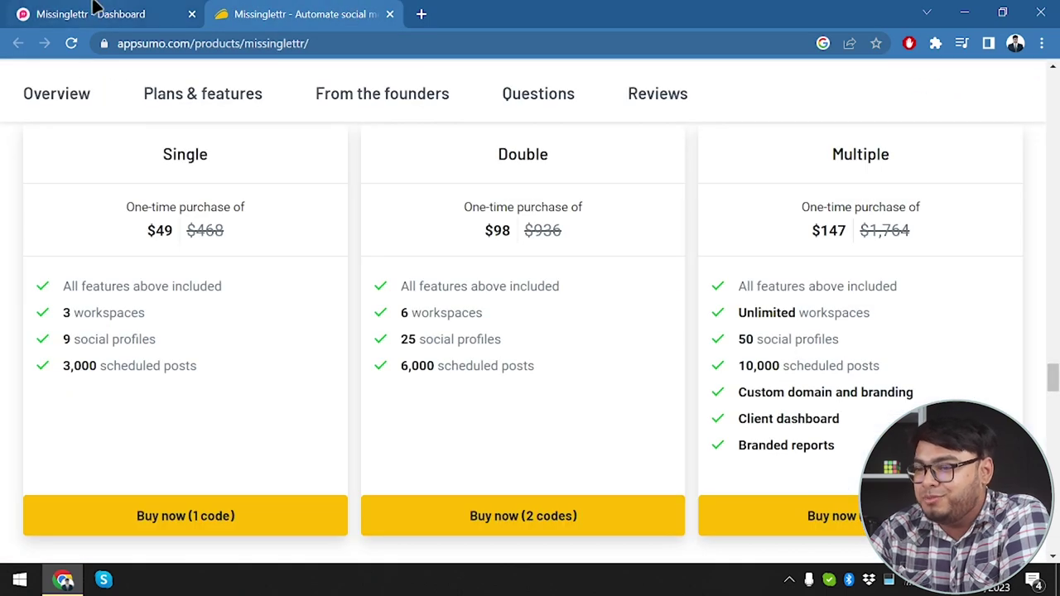
left_click(120, 10)
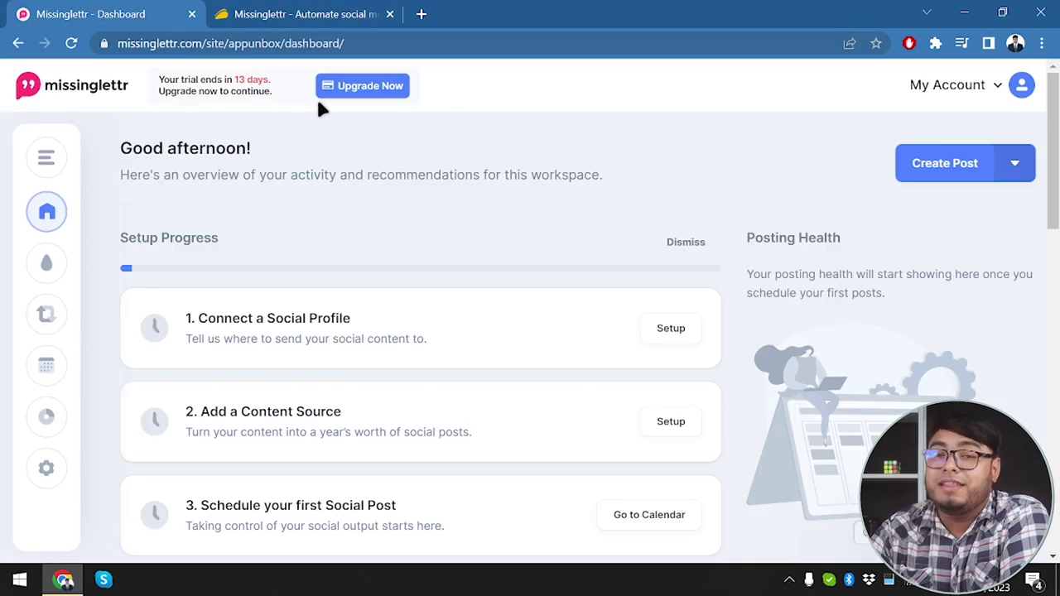
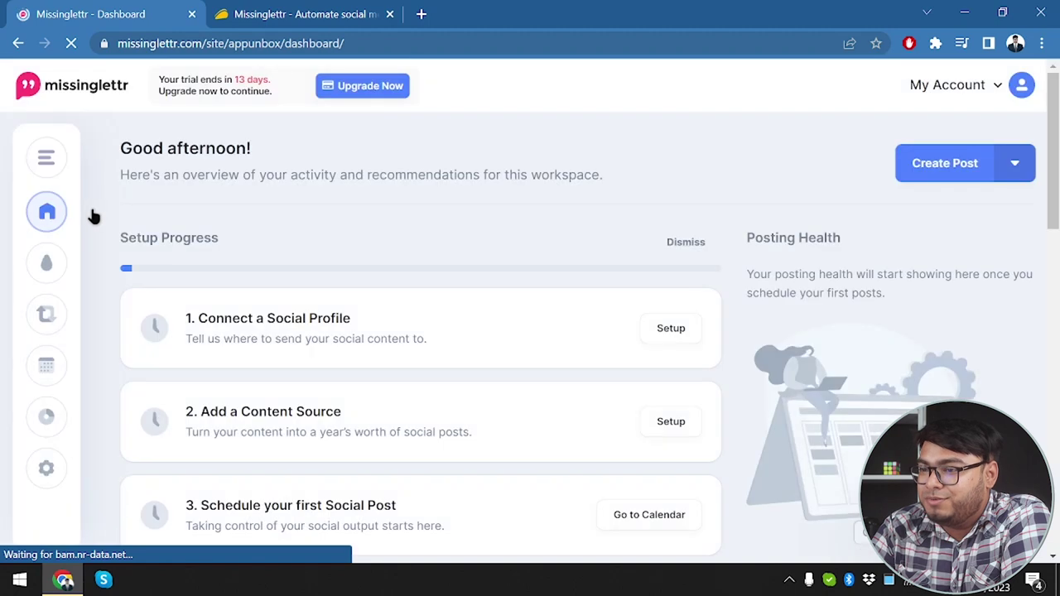
Add a new workspace named "appunbox 2.0" and check the workspace list.
mouse_move(36, 173)
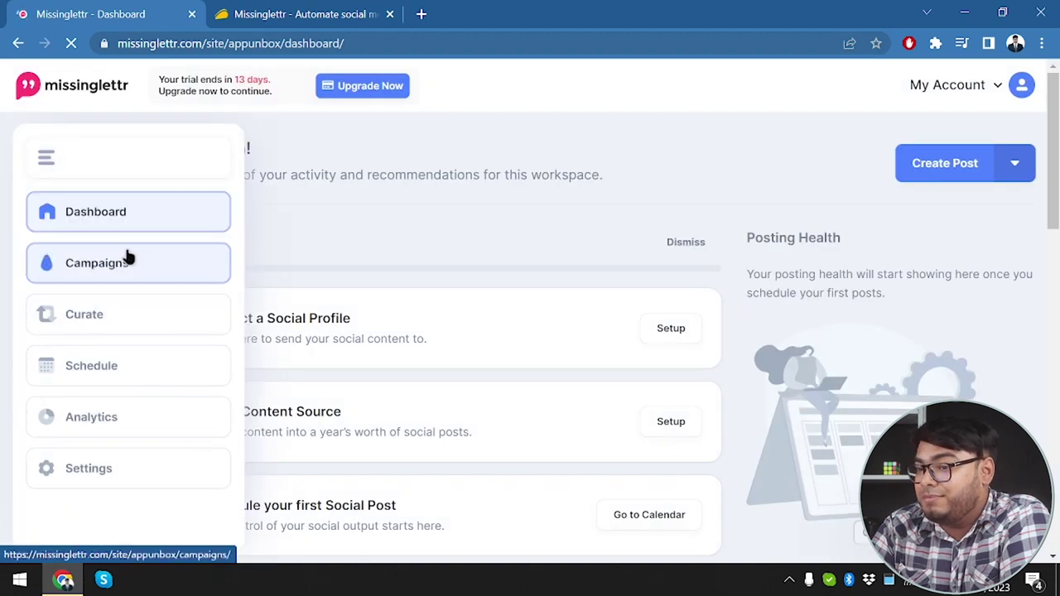
left_click(55, 164)
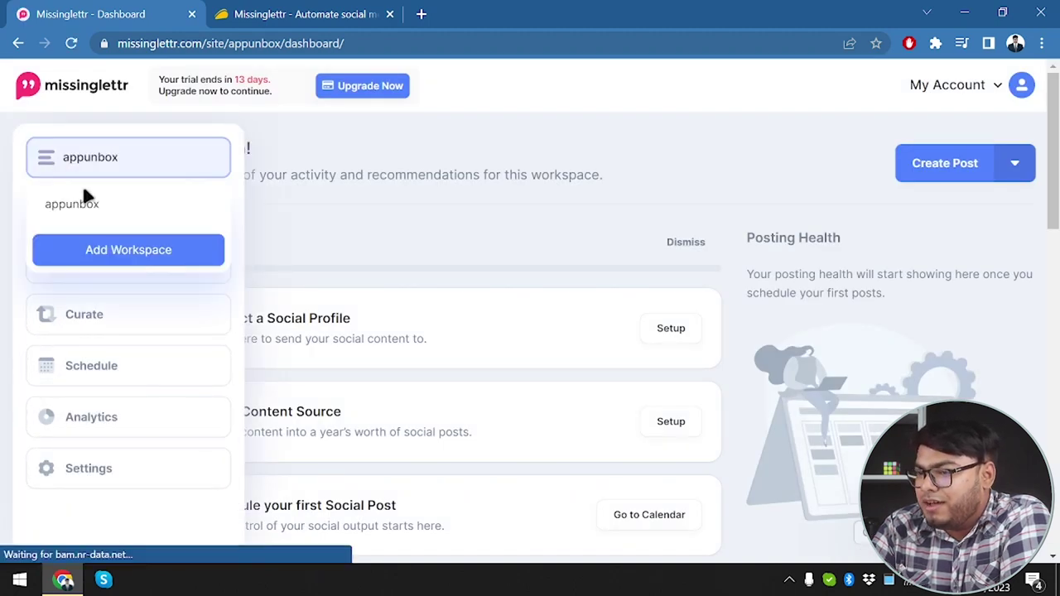
left_click(139, 249)
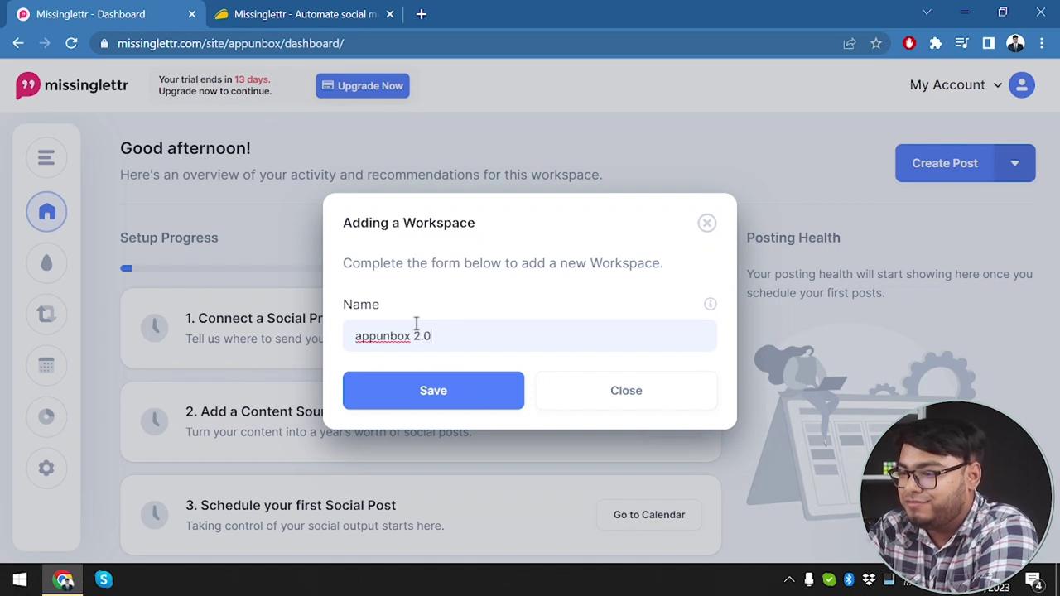
left_click(447, 397)
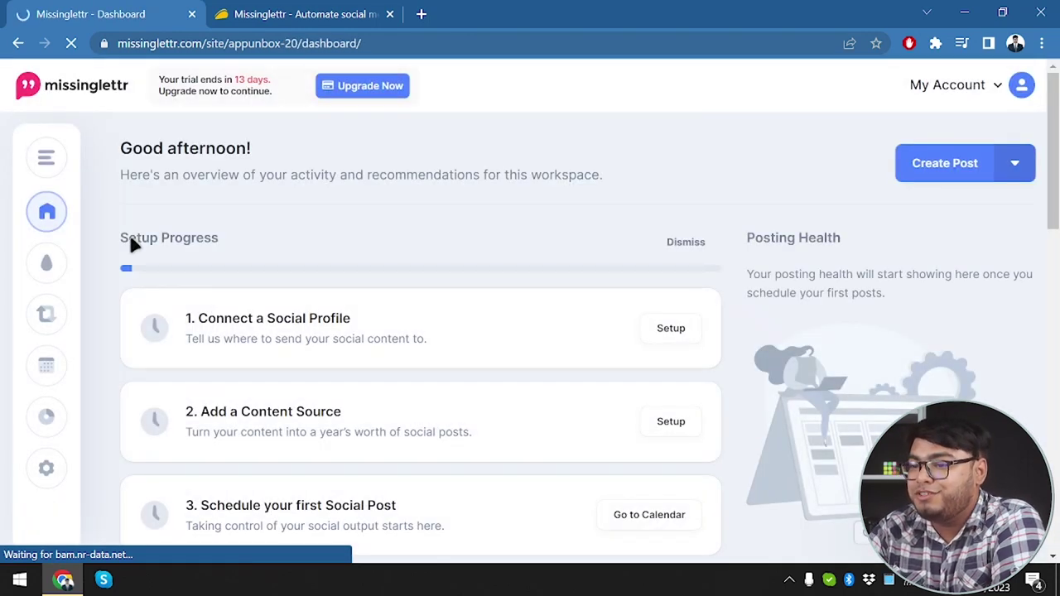
left_click(52, 163)
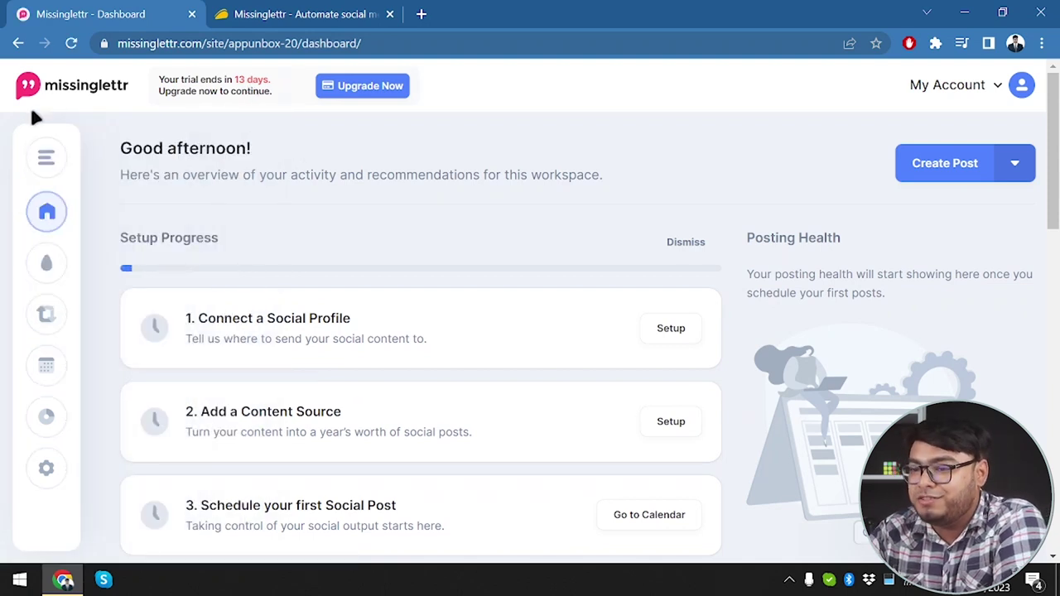
Start adding a LinkedIn Profile to the appunbox workspace and sign in to LinkedIn with the account password.
mouse_move(41, 177)
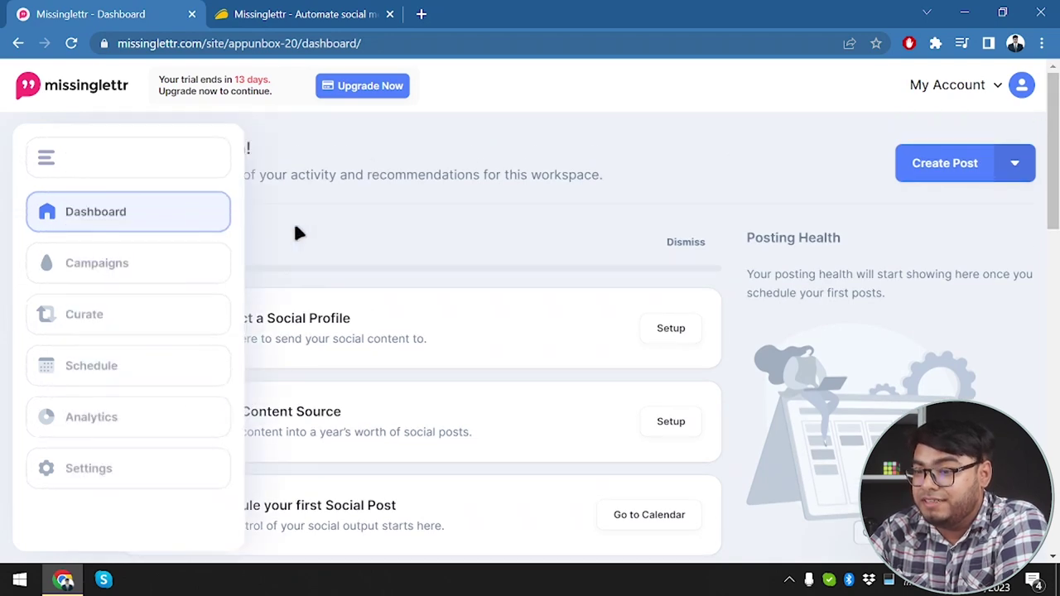
scroll(650, 334, "down", 1)
scroll(650, 334, "down", 1)
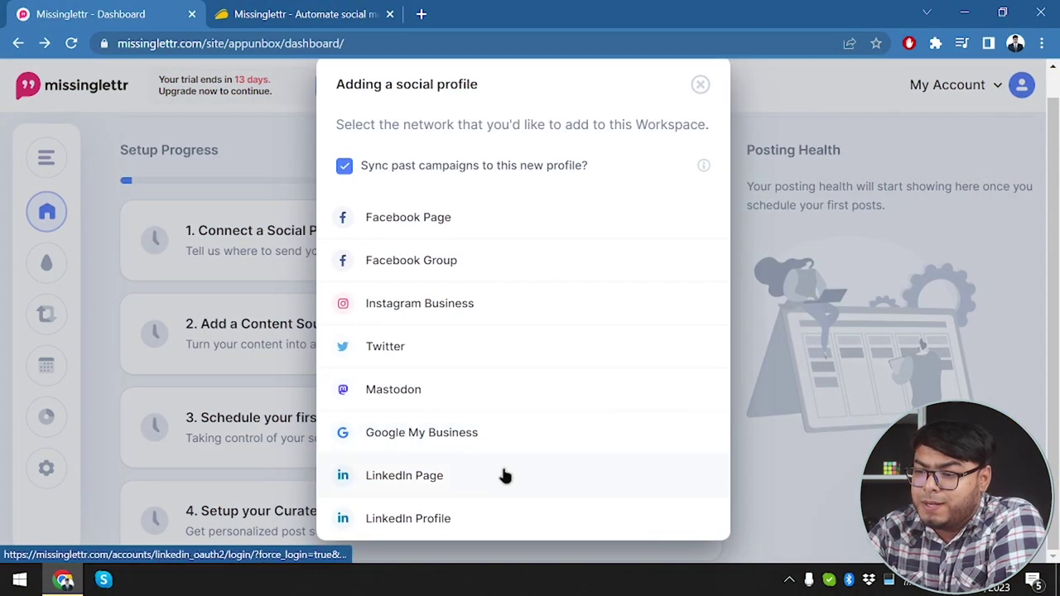
left_click(455, 517)
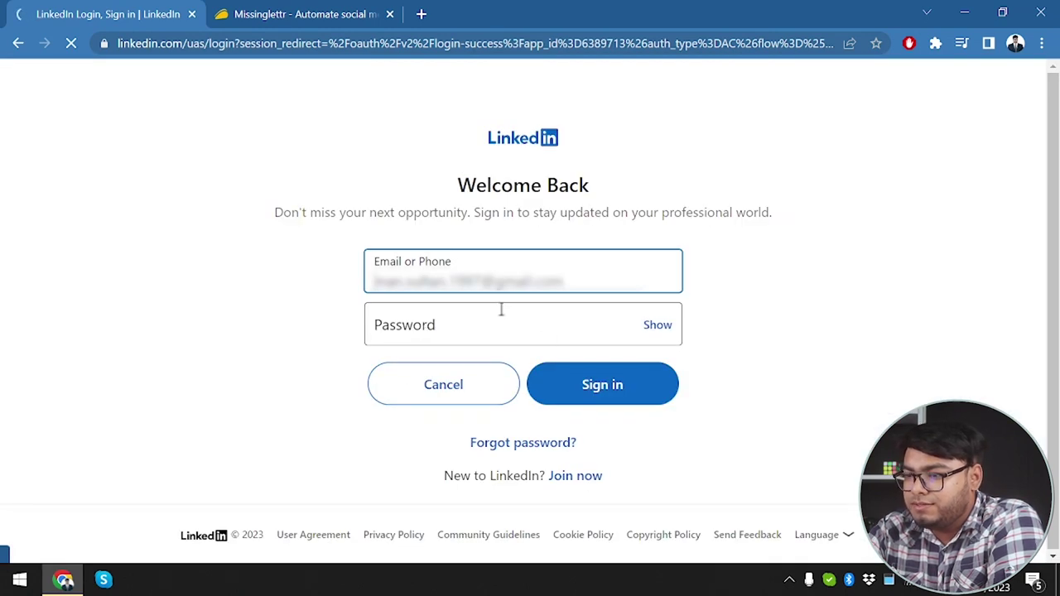
left_click(501, 309)
key("ctrl+v")
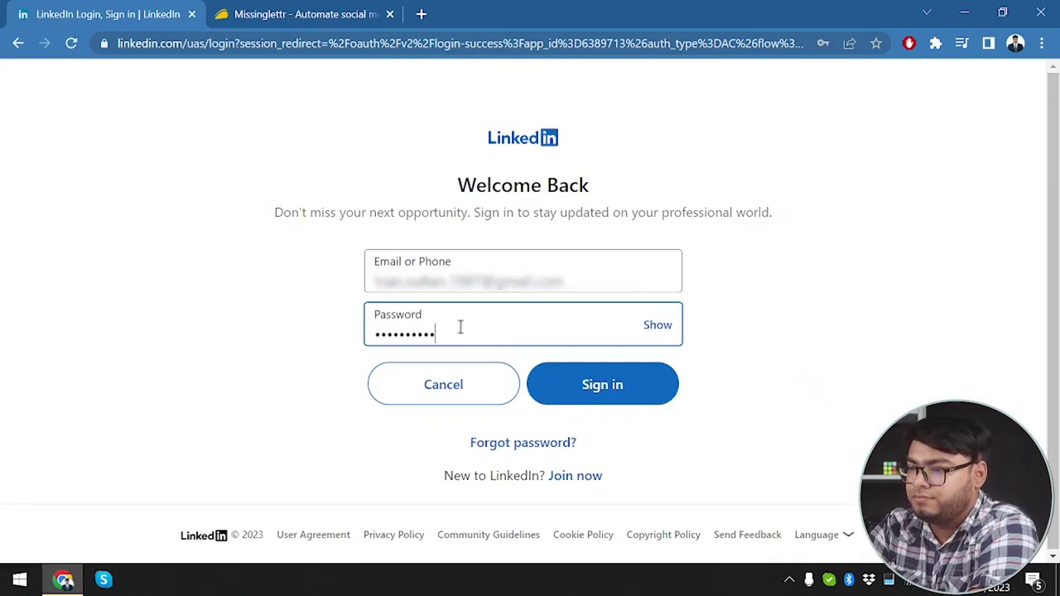
left_click(604, 388)
Review the LinkedIn permissions Missinglettr requests and allow access to connect the profile.
scroll(487, 306, "down", 2)
scroll(486, 305, "up", 2)
scroll(485, 305, "down", 4)
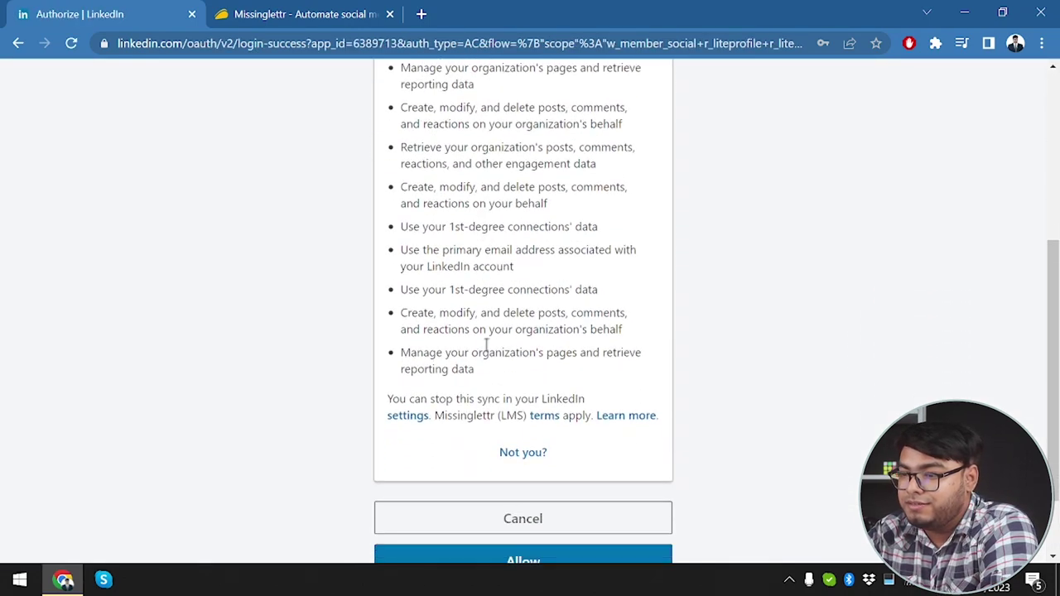
scroll(580, 472, "down", 1)
left_click(579, 470)
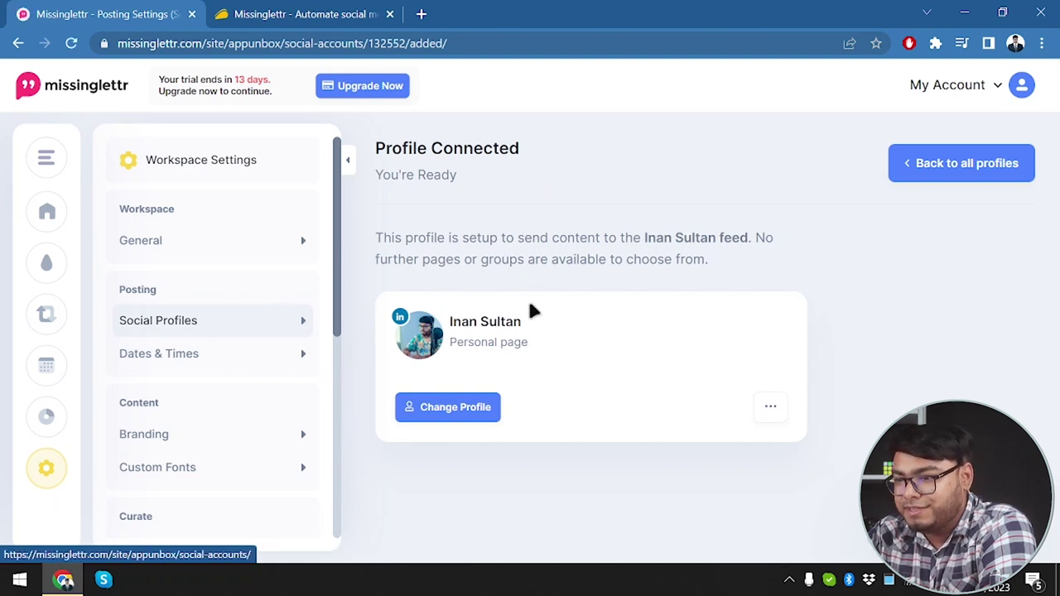
View the workspace's general settings for its name and URL slug, and return to the dashboard.
mouse_move(41, 530)
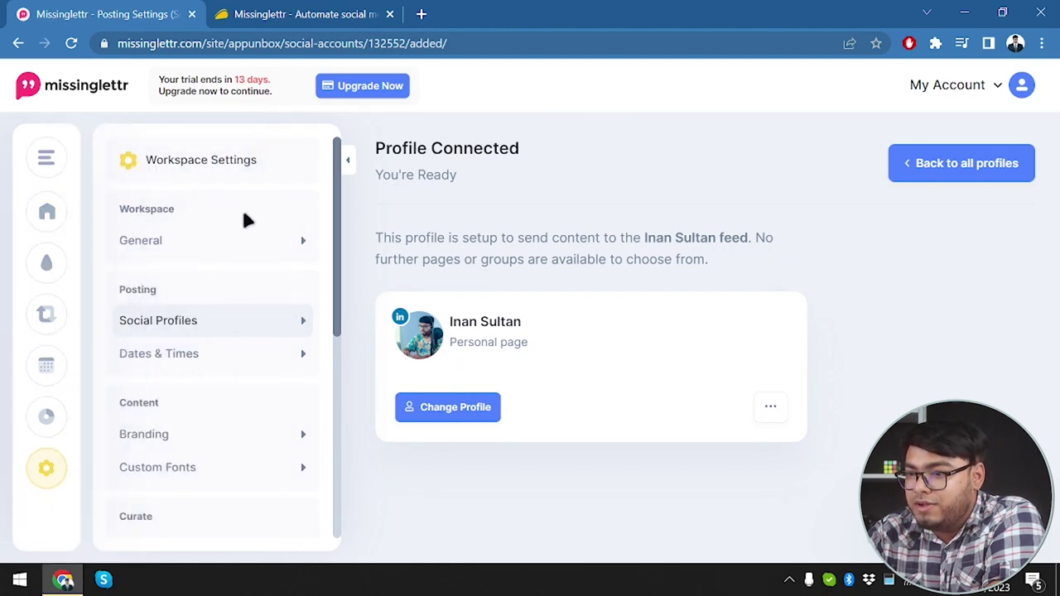
left_click(242, 245)
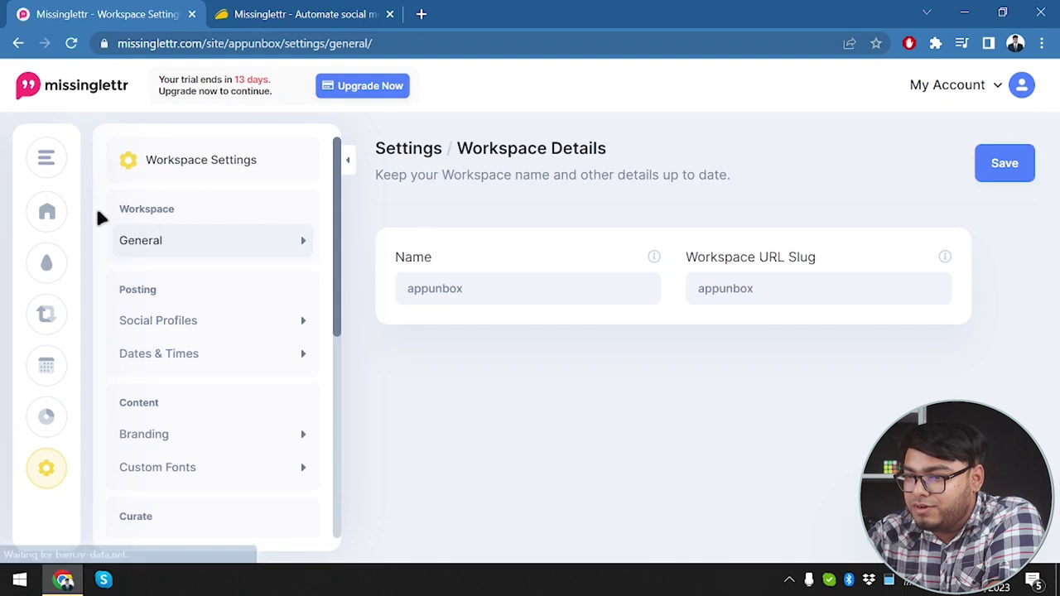
left_click(46, 214)
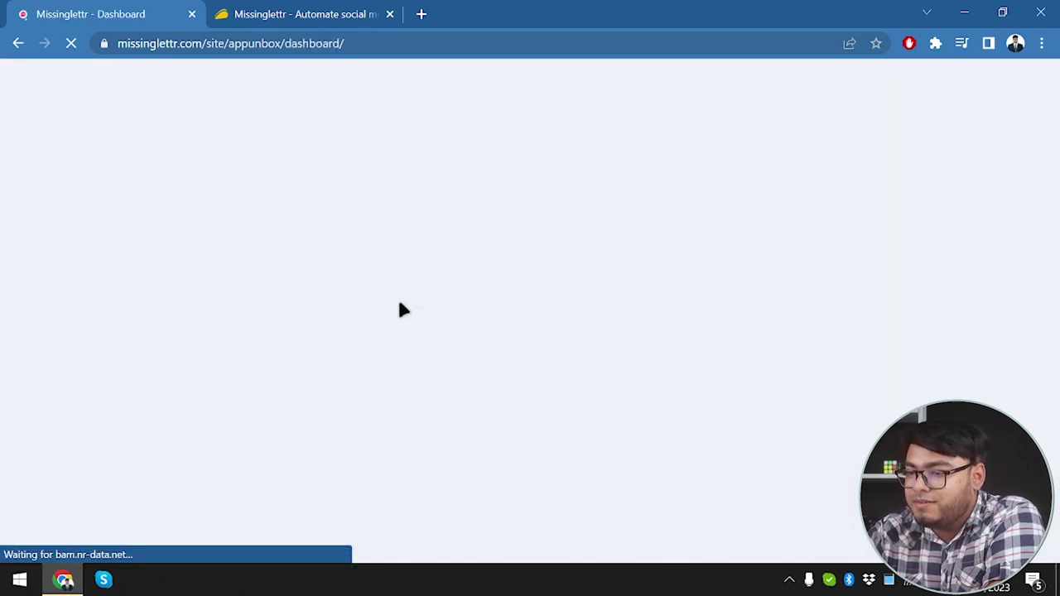
Set up a YouTube Channel content source, choosing the Google account and granting Missinglettr access to it.
scroll(400, 305, "down", 2)
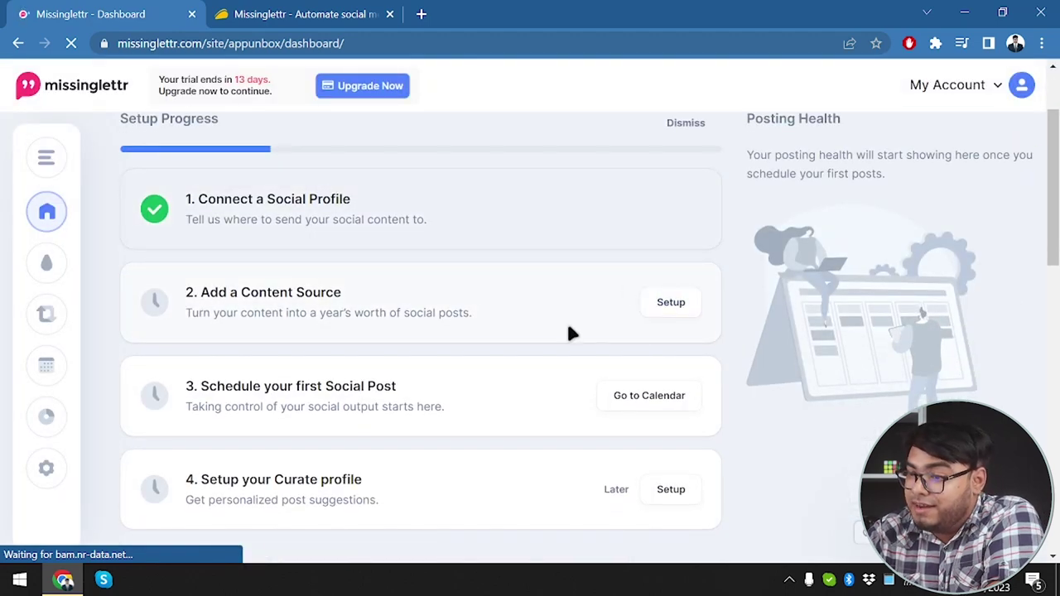
left_click(692, 307)
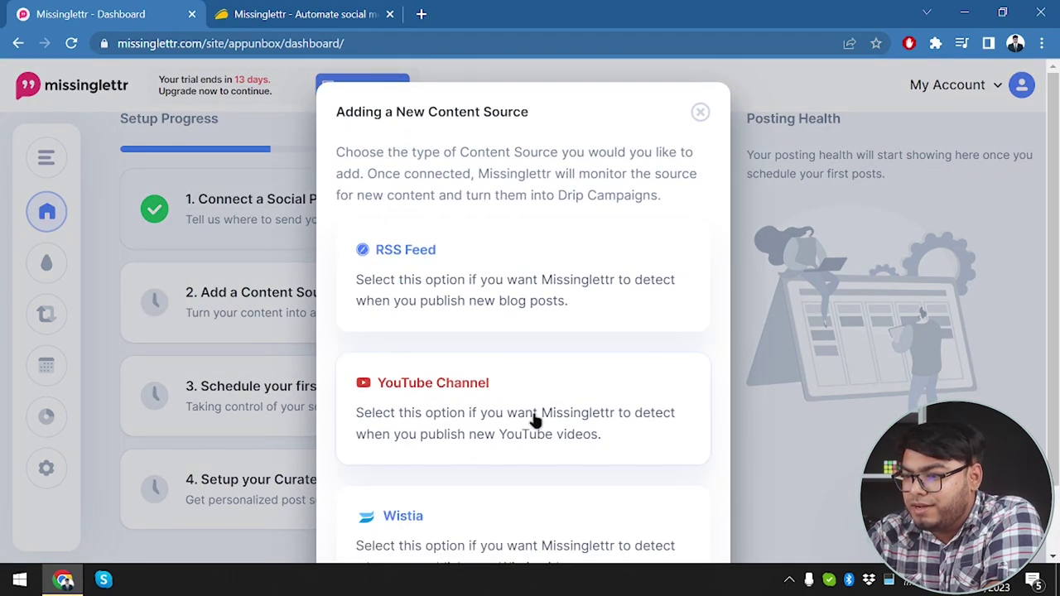
left_click(535, 421)
left_click(421, 371)
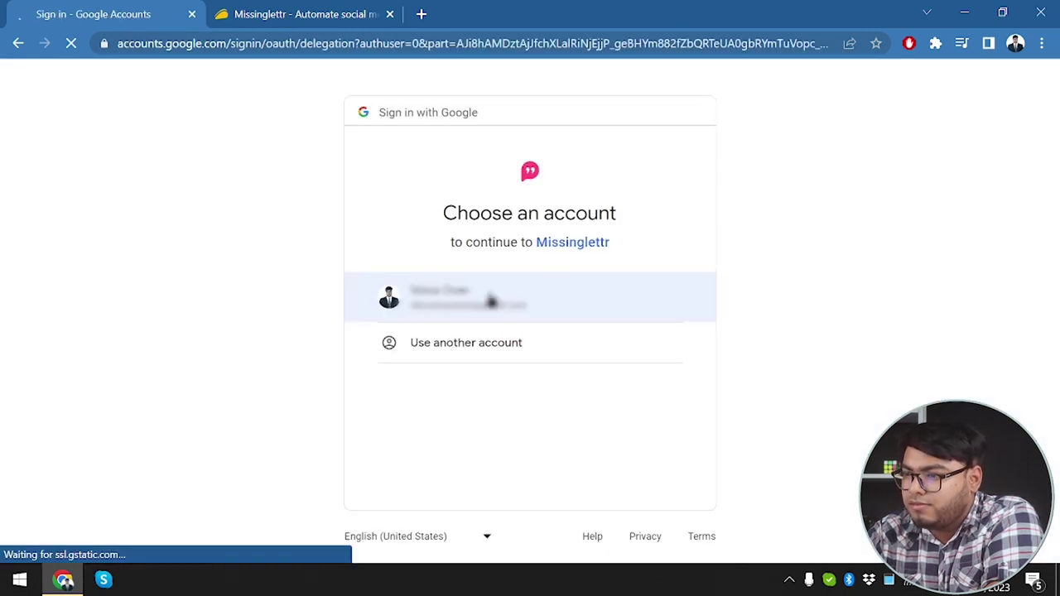
left_click(500, 314)
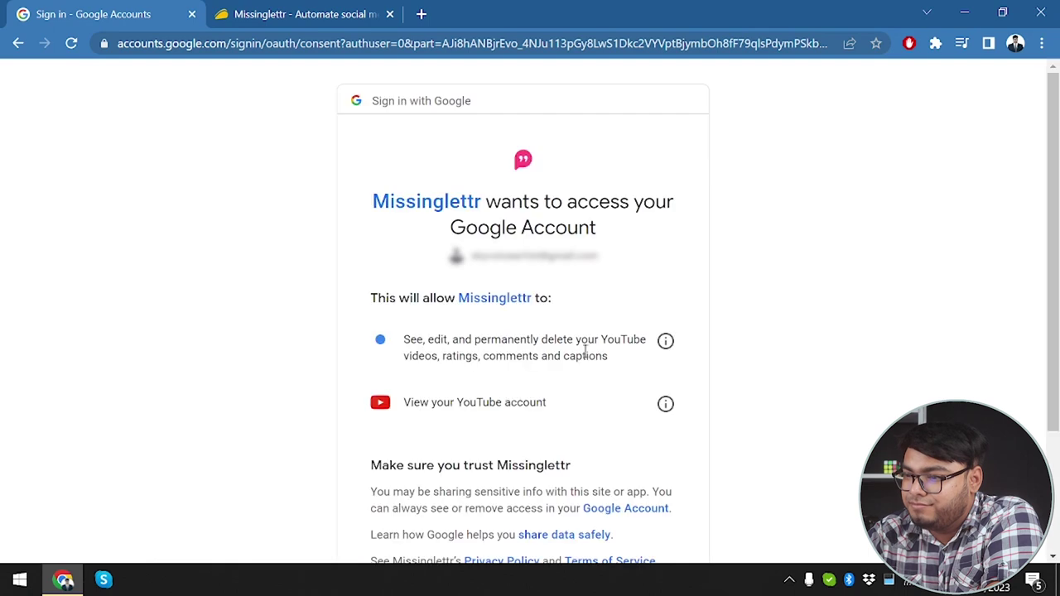
scroll(547, 377, "down", 2)
left_click(596, 441)
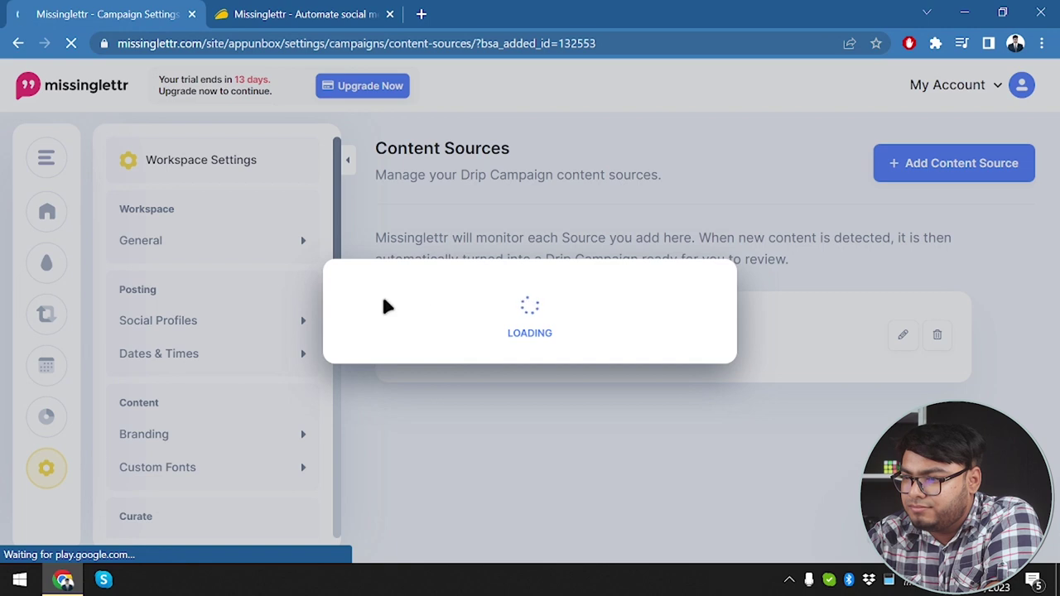
Finish adding the connected YouTube channel to the workspace's Drip Campaign content sources.
left_click(525, 325)
left_click(516, 396)
left_click(533, 383)
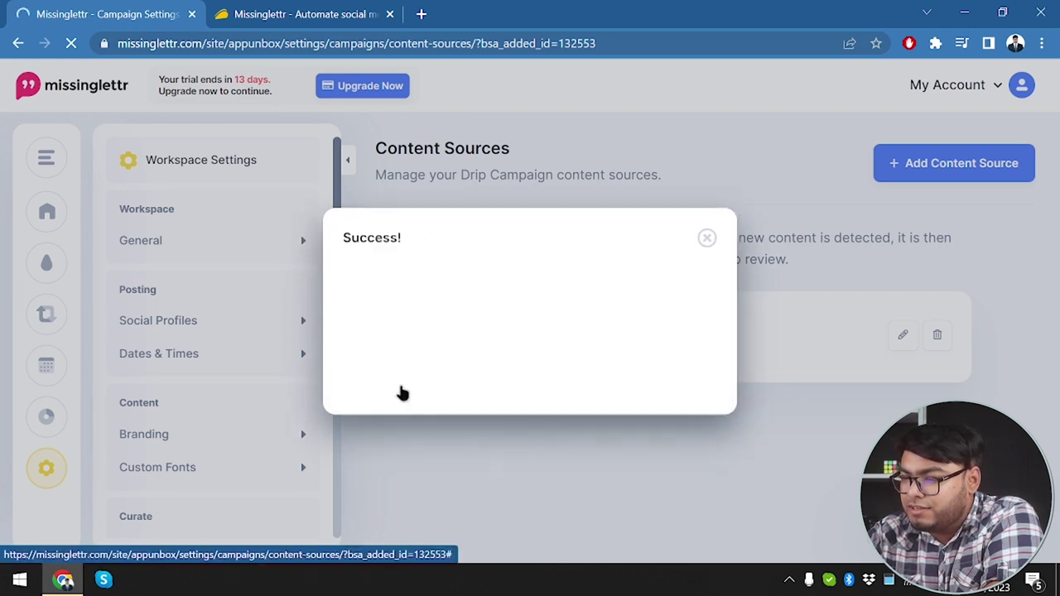
left_click(490, 389)
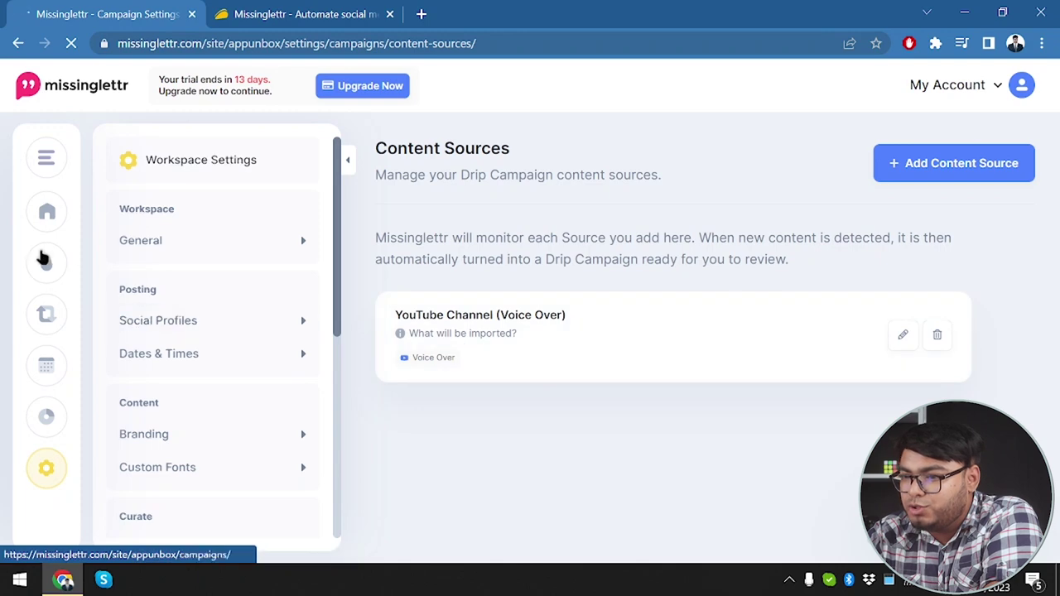
Open the scheduling calendar from the dashboard's setup list and add a test note beginning "this is a note" to Monday 24.
left_click(197, 234)
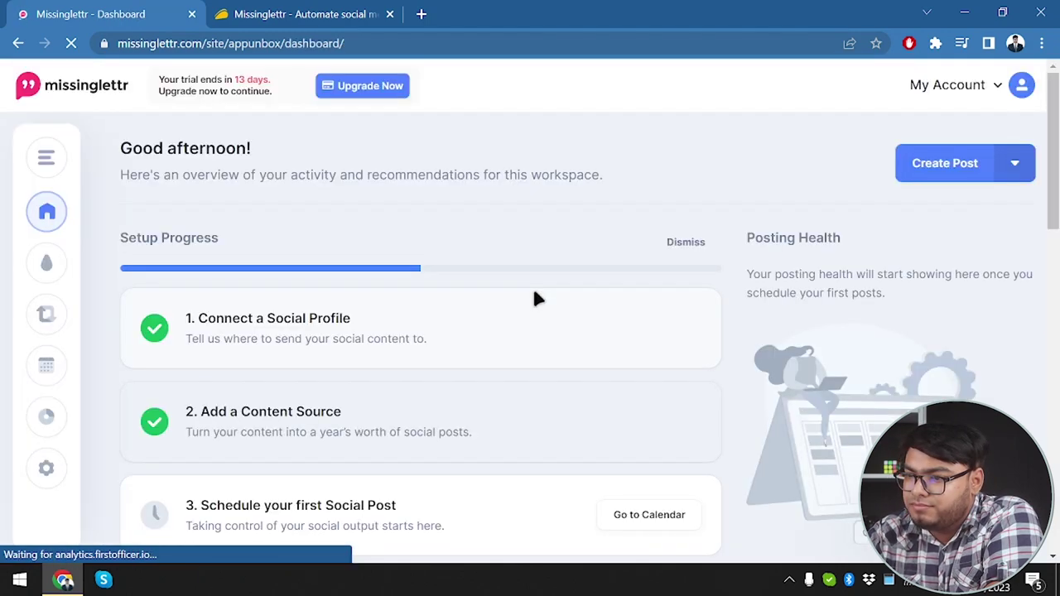
scroll(534, 296, "down", 3)
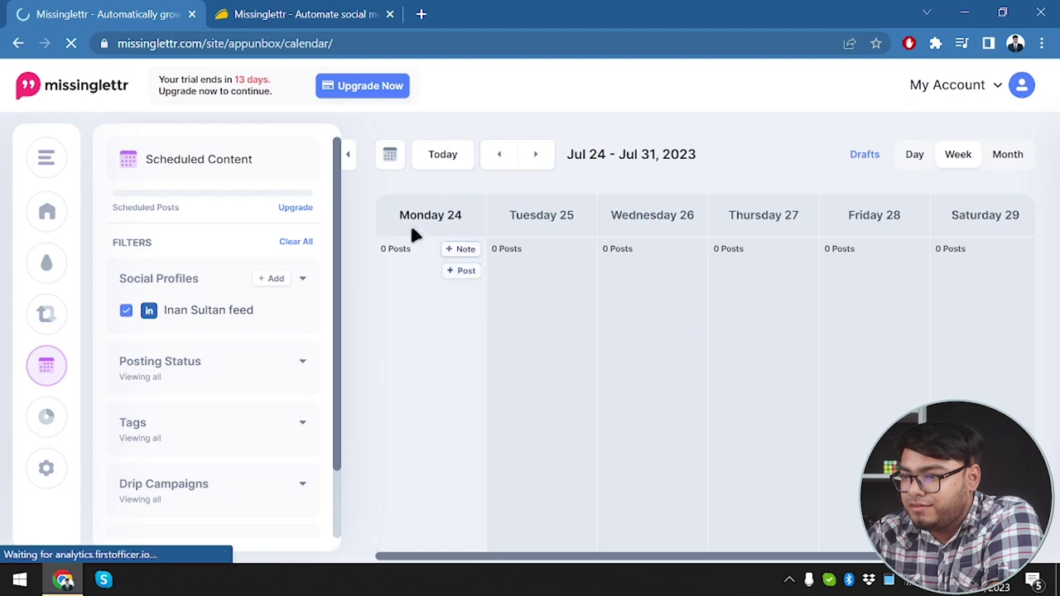
mouse_move(464, 267)
left_click(468, 269)
left_click(466, 252)
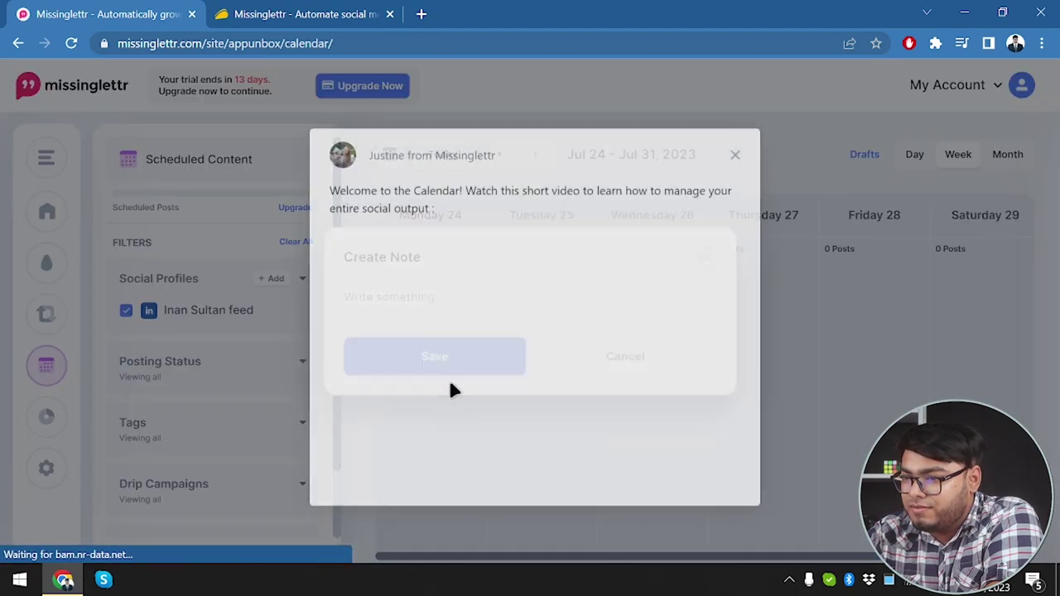
left_click(736, 156)
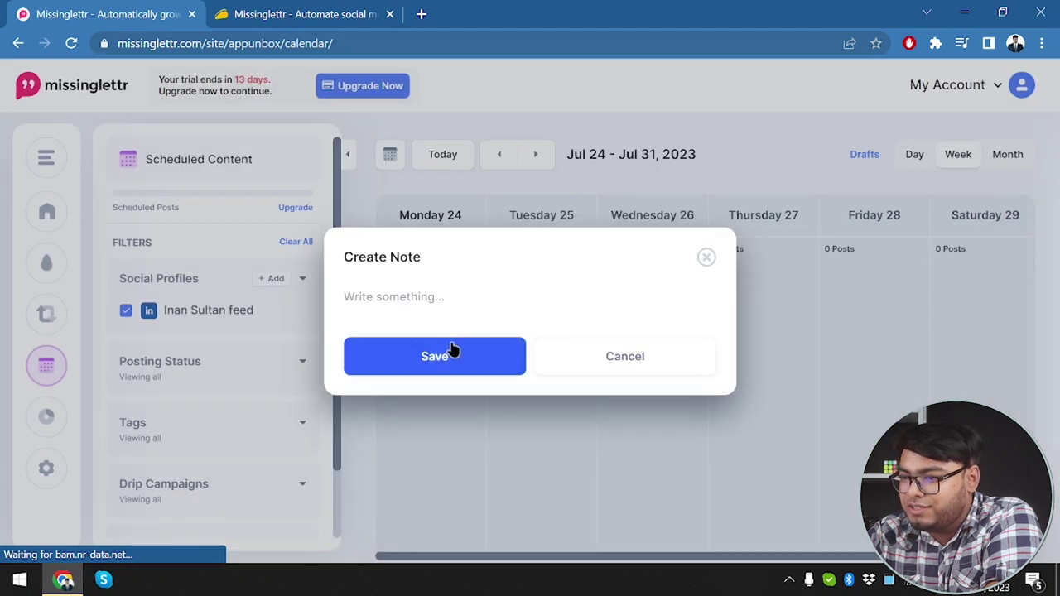
type("thi")
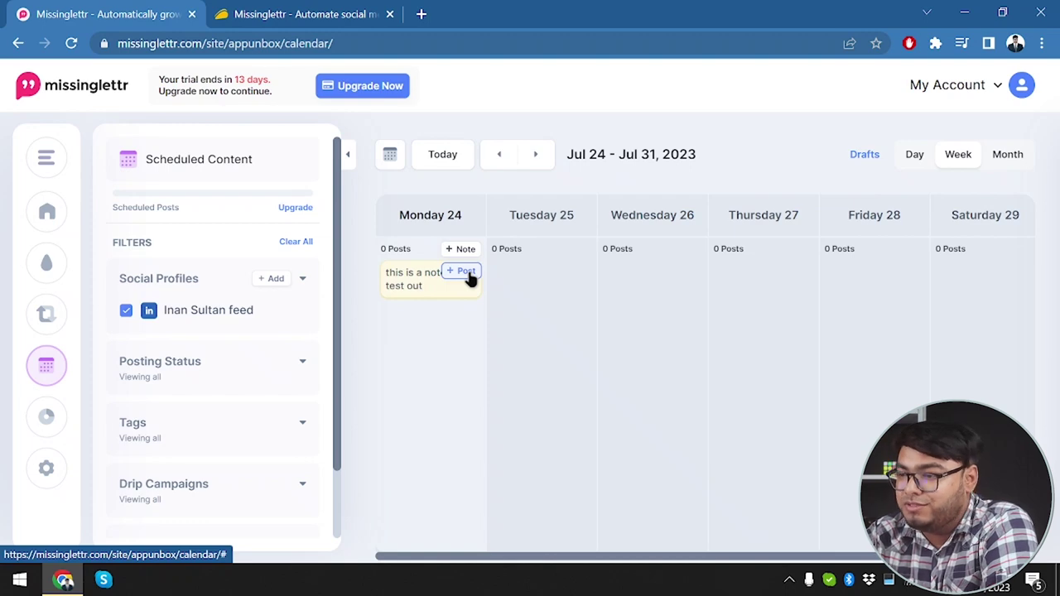
Start a new post written from scratch on Tuesday 25 in the scheduling calendar.
mouse_move(442, 292)
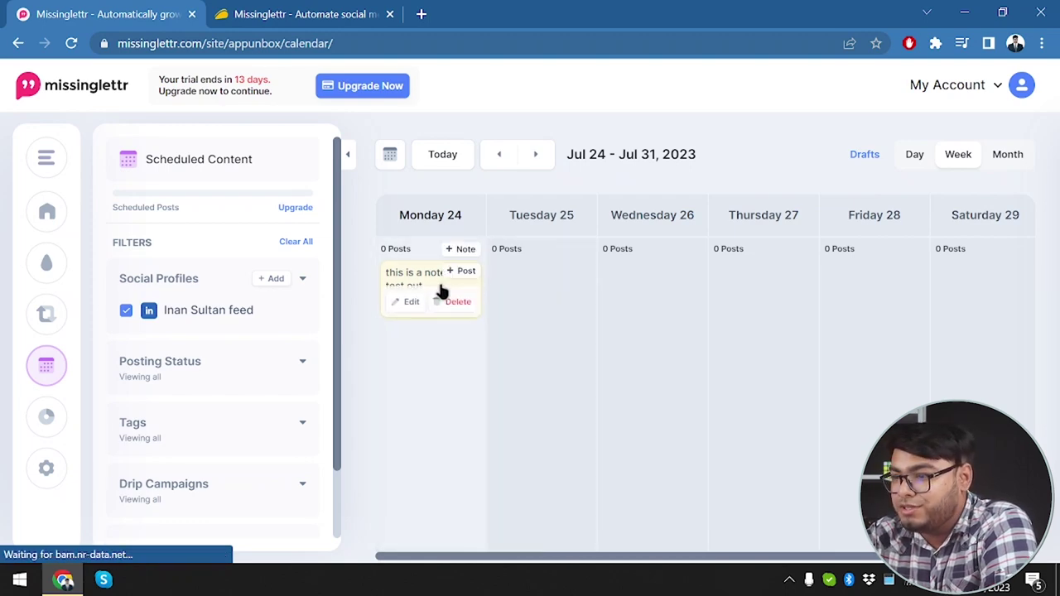
left_click(570, 272)
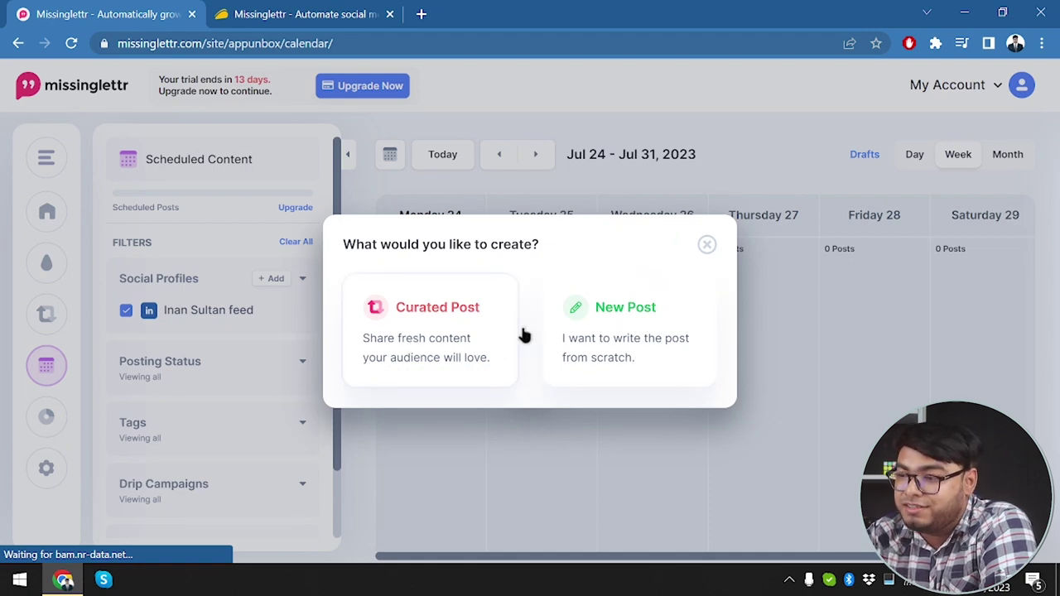
left_click(648, 339)
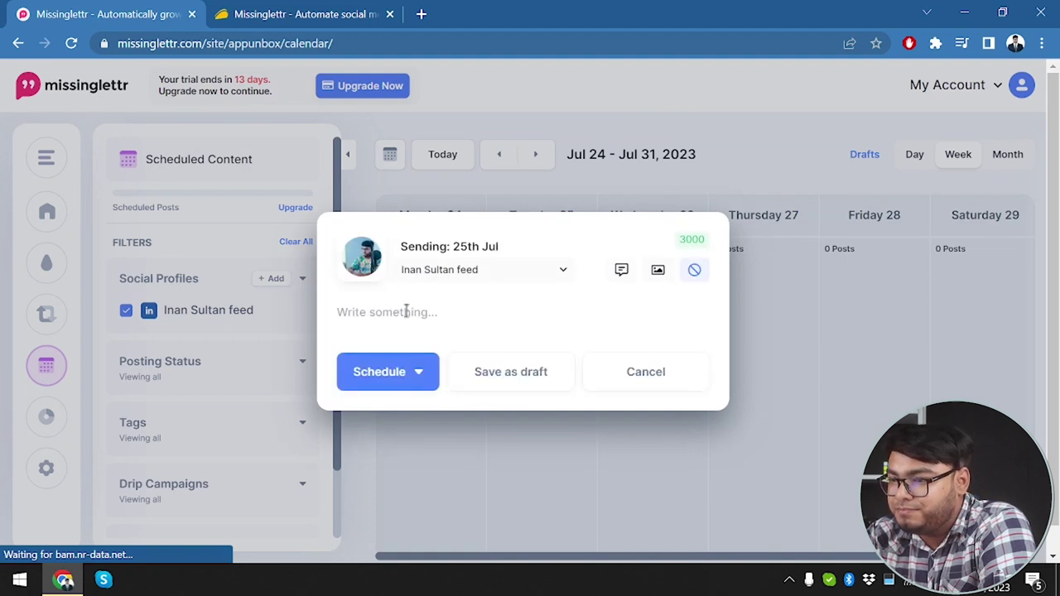
Try to schedule the empty post for a custom time, with the minutes set to 55.
left_click(398, 382)
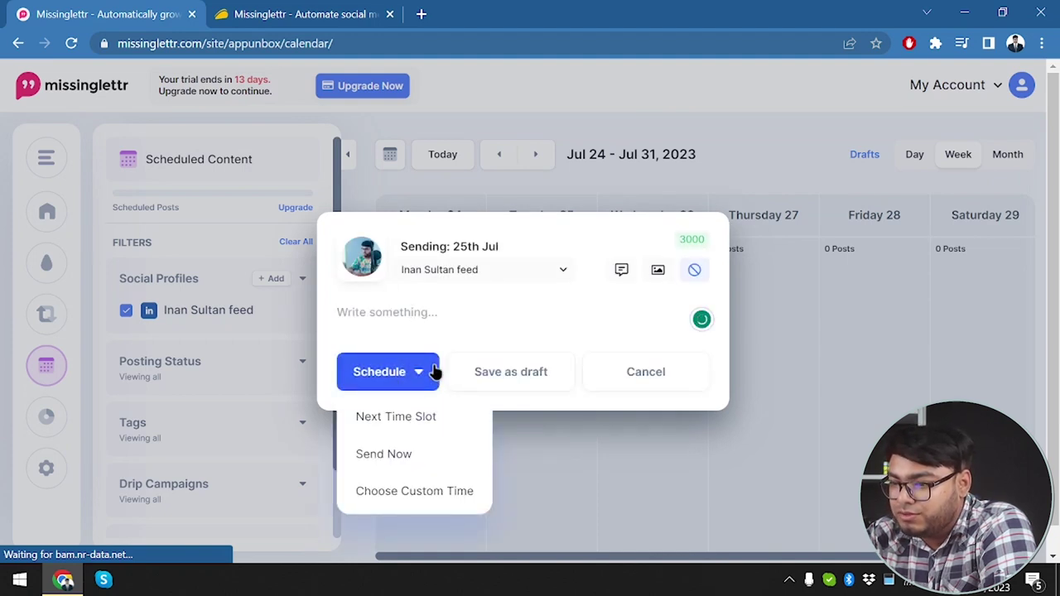
left_click(413, 371)
left_click(413, 372)
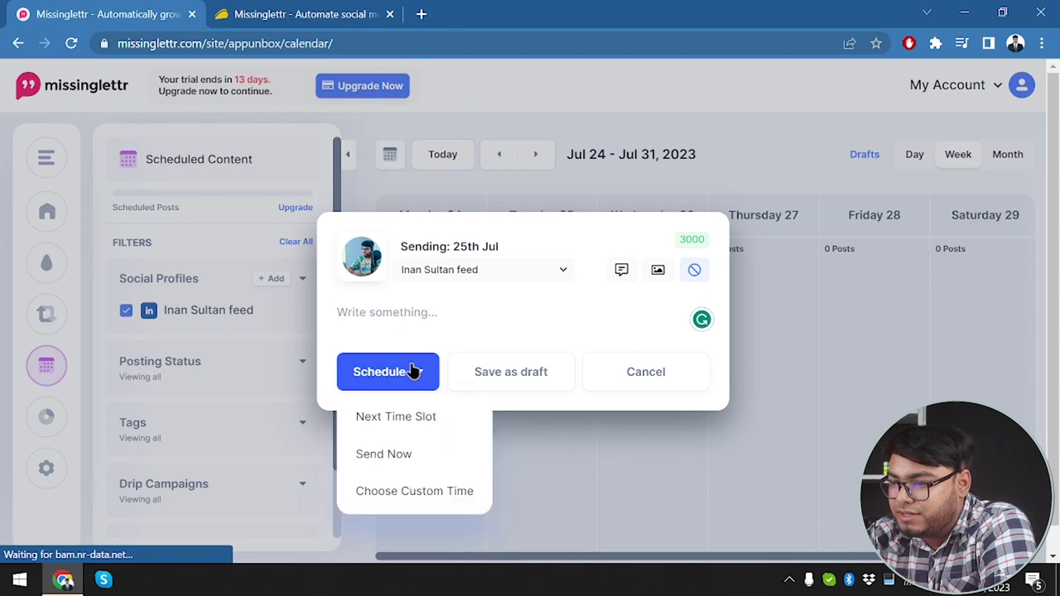
left_click(438, 497)
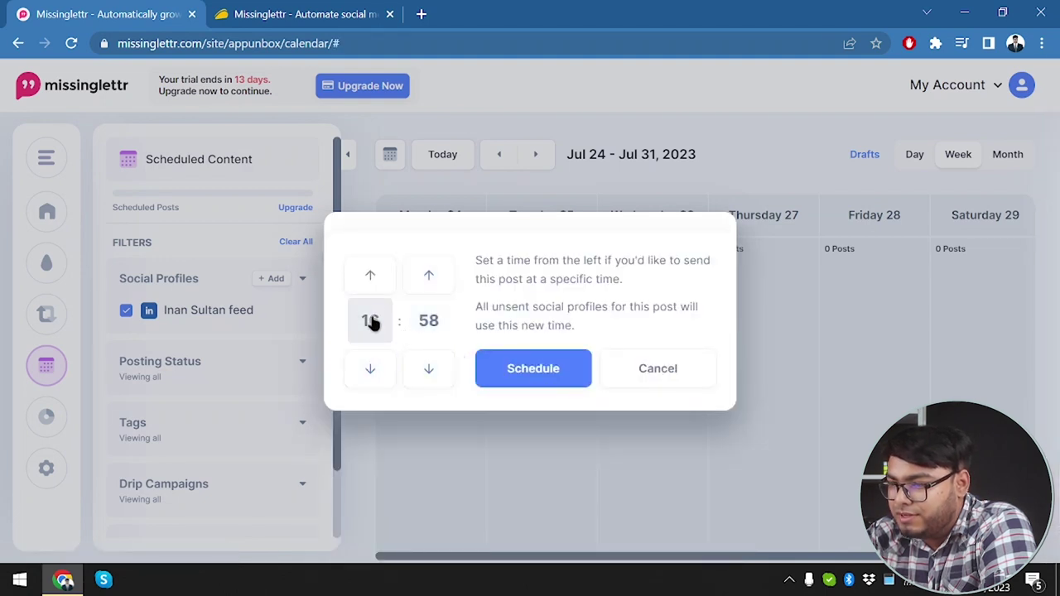
left_click(439, 381)
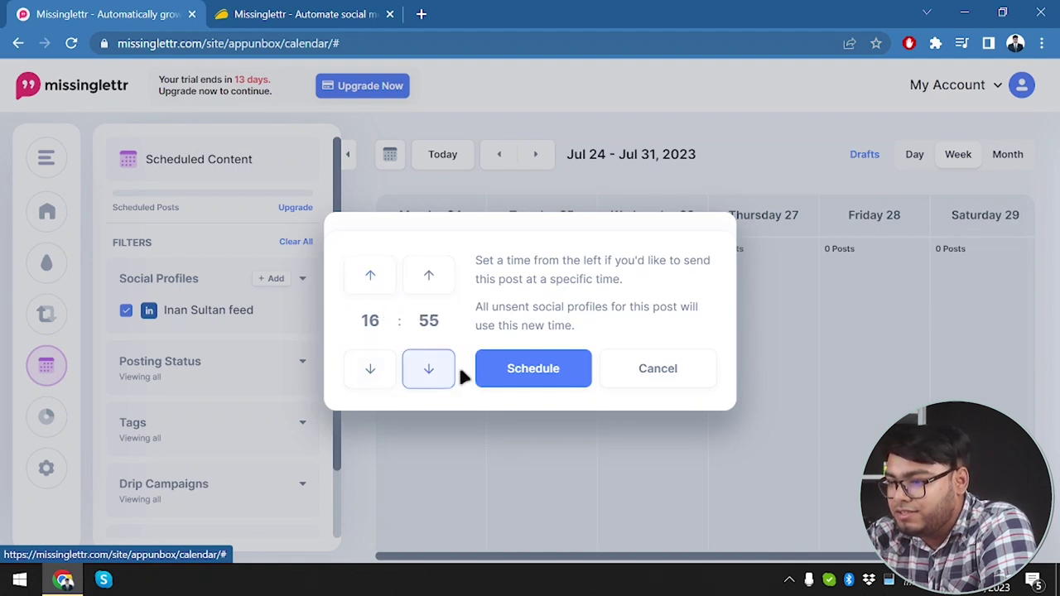
left_click(538, 370)
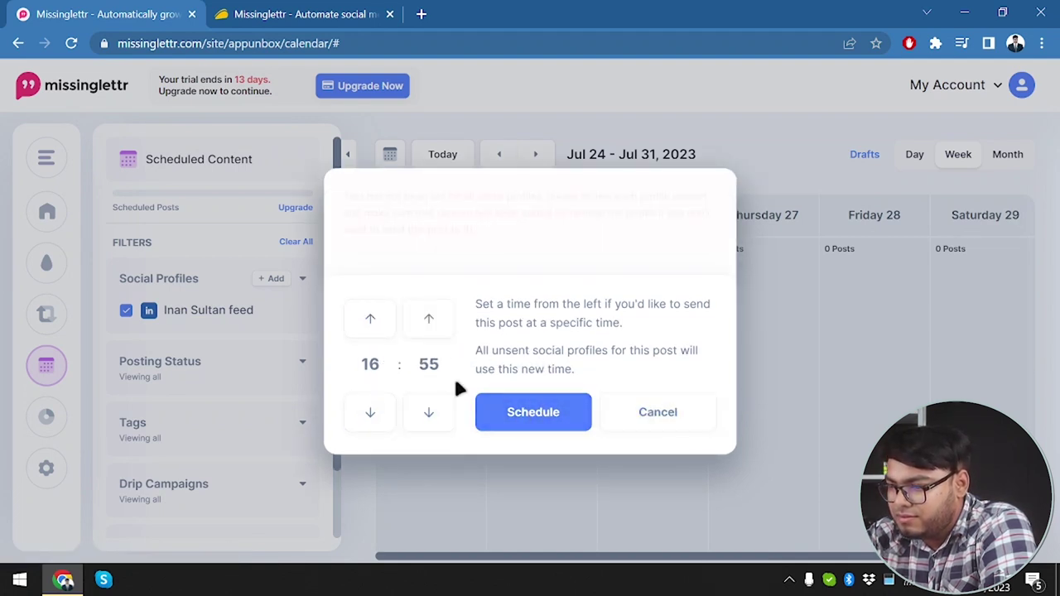
left_click(427, 330)
left_click(546, 427)
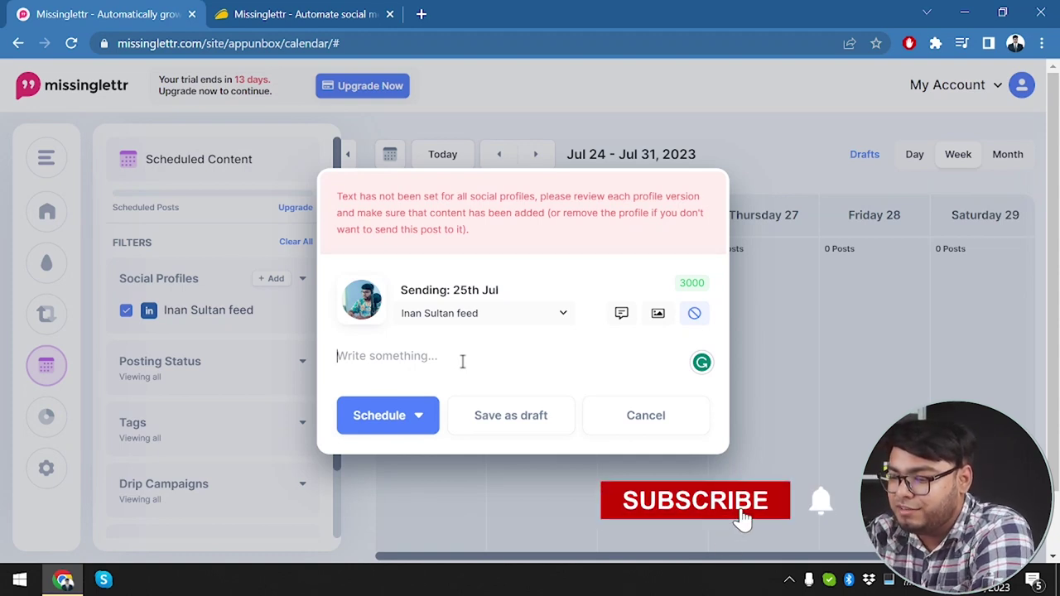
Write "This post is a test post for missinglettr" as the text of the post for 25th Jul.
type("This post is a test post for missinglettr")
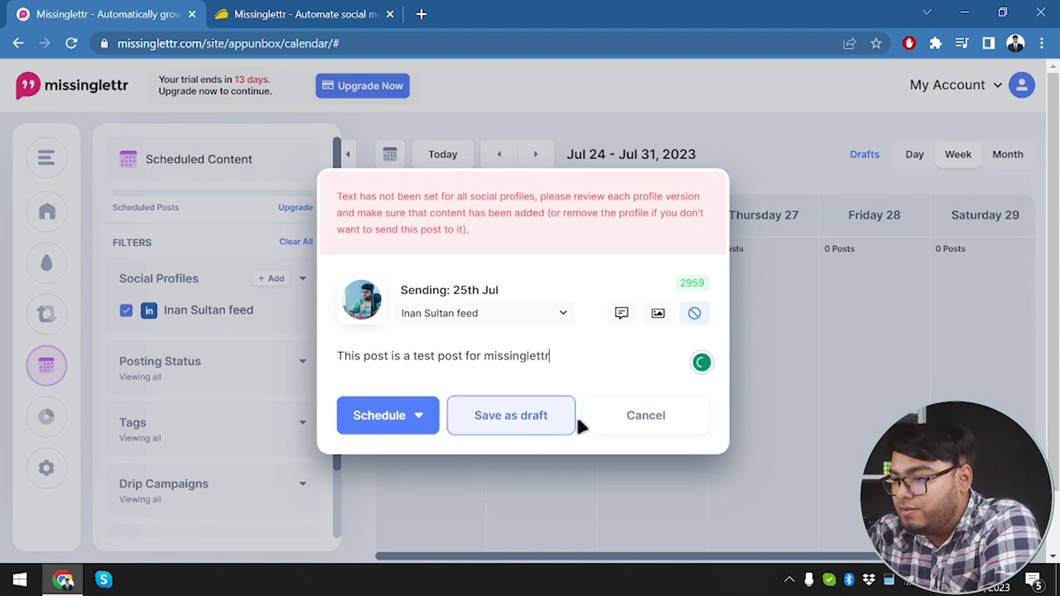
left_click(500, 432)
left_click(589, 343)
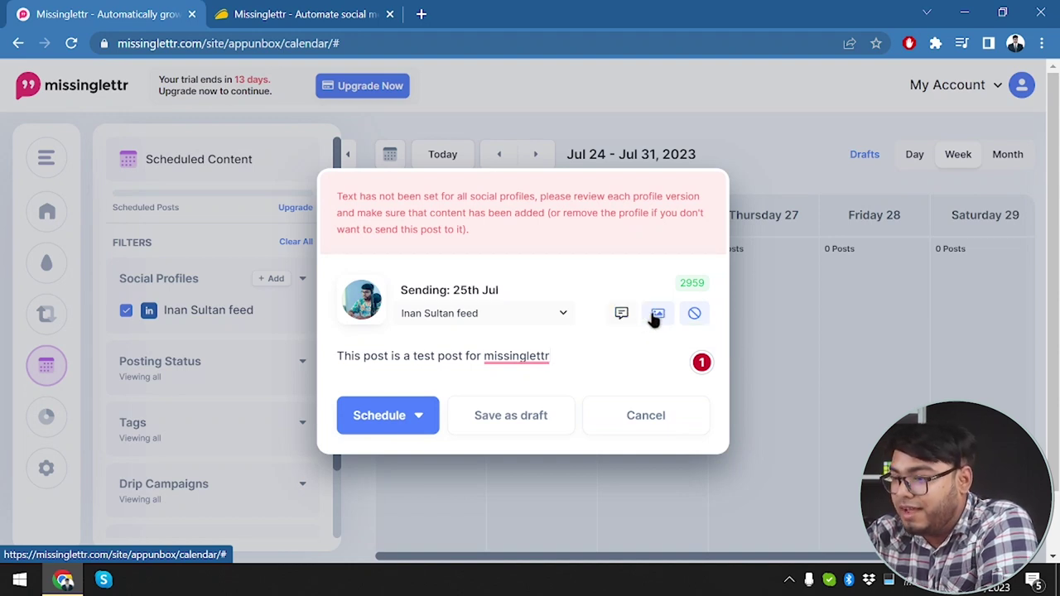
Upload the gold glitter WOW image from the Downloads folder to the post and close the media picker.
left_click(659, 316)
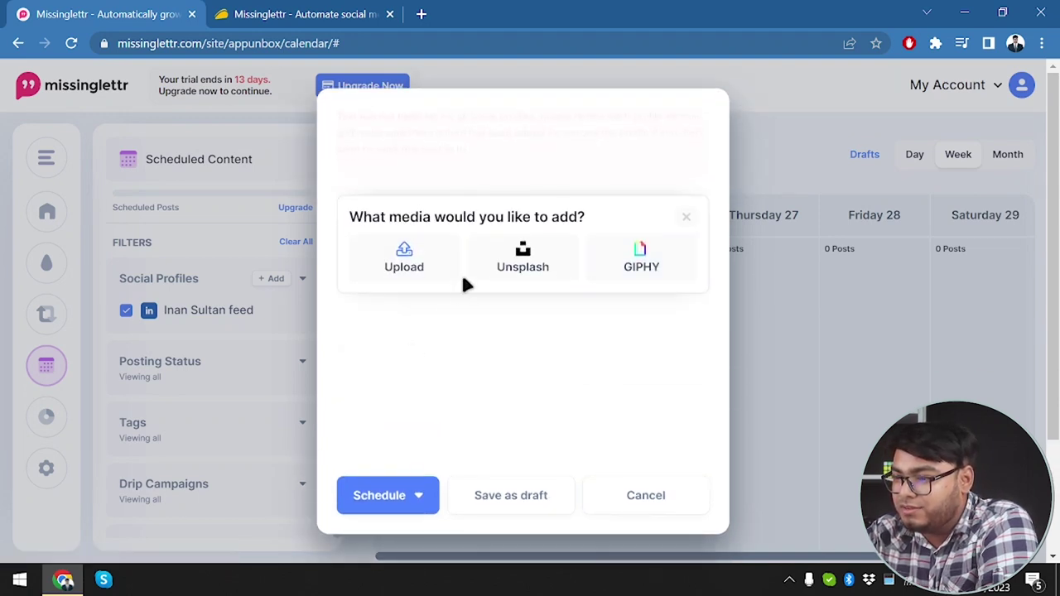
left_click(403, 263)
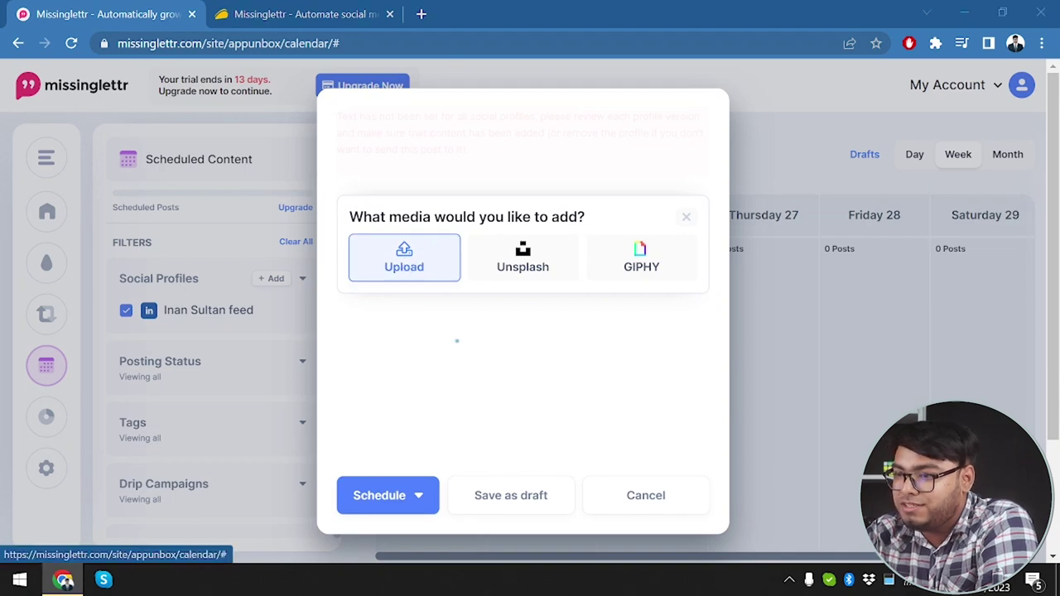
scroll(311, 157, "down", 2)
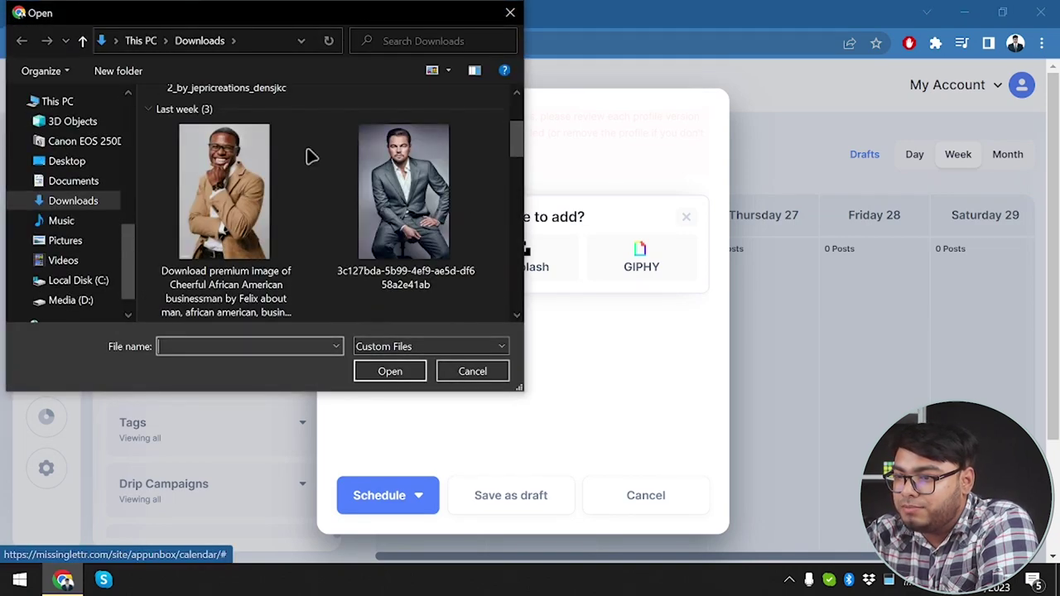
scroll(246, 257, "down", 8)
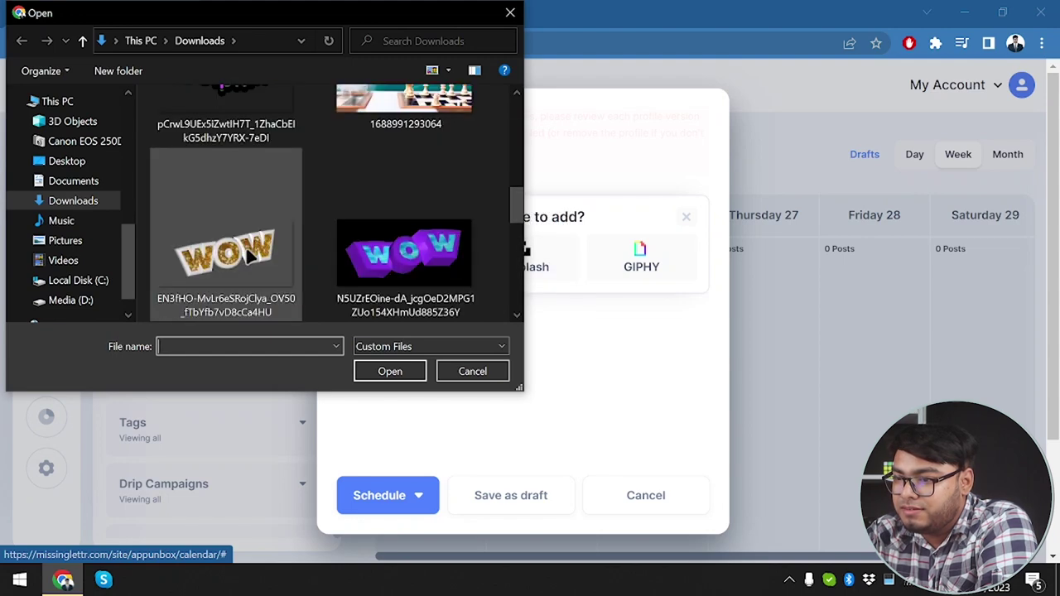
scroll(352, 237, "down", 3)
scroll(358, 230, "up", 3)
scroll(409, 190, "down", 1)
double_click(409, 191)
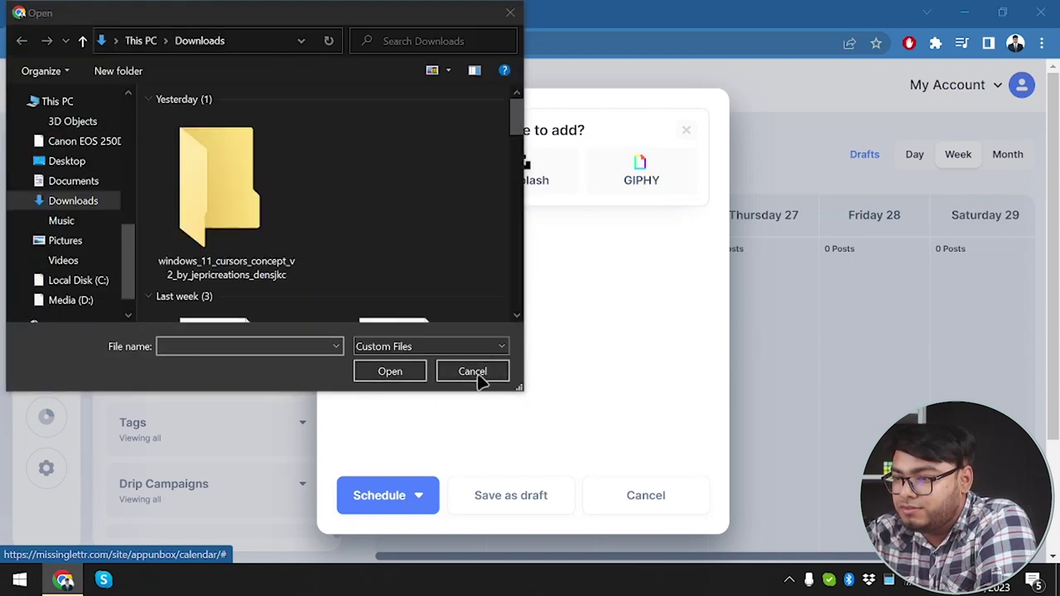
left_click(489, 373)
left_click(686, 130)
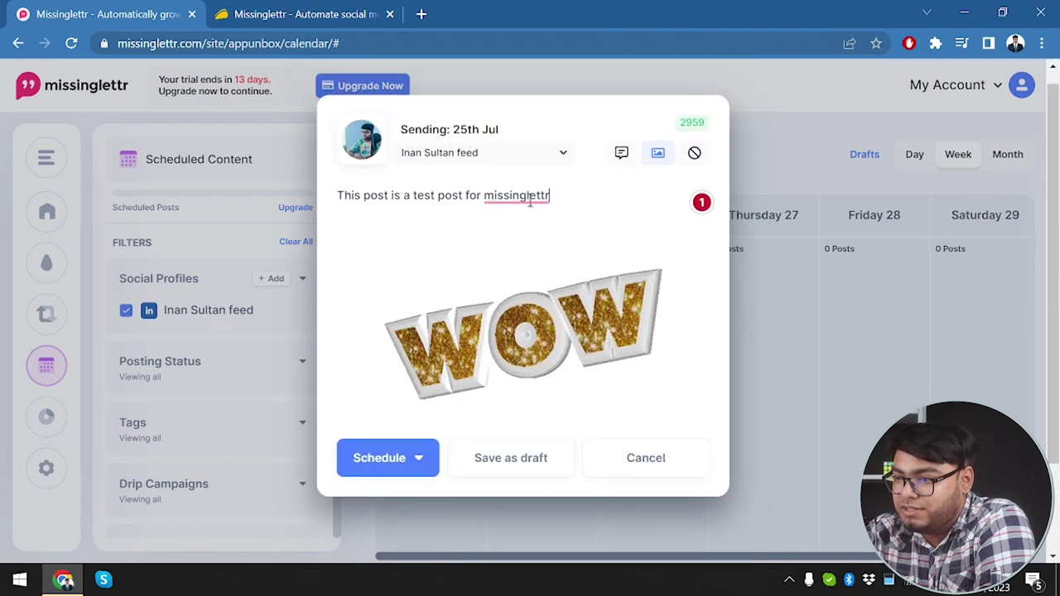
Schedule the test post for a custom time of 12:55 pm on 25th Jul.
mouse_move(530, 203)
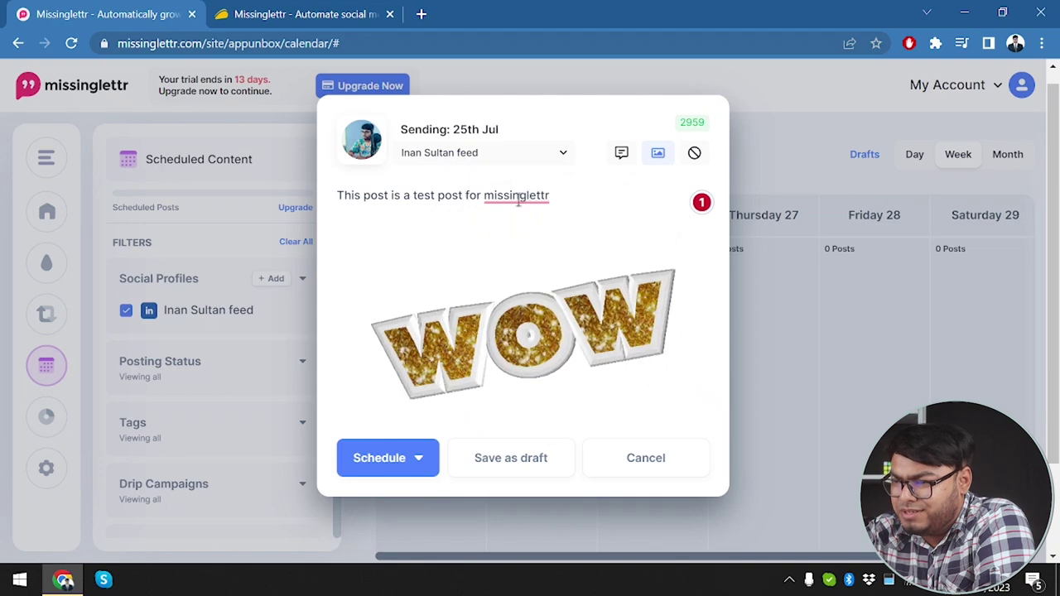
left_click(589, 303)
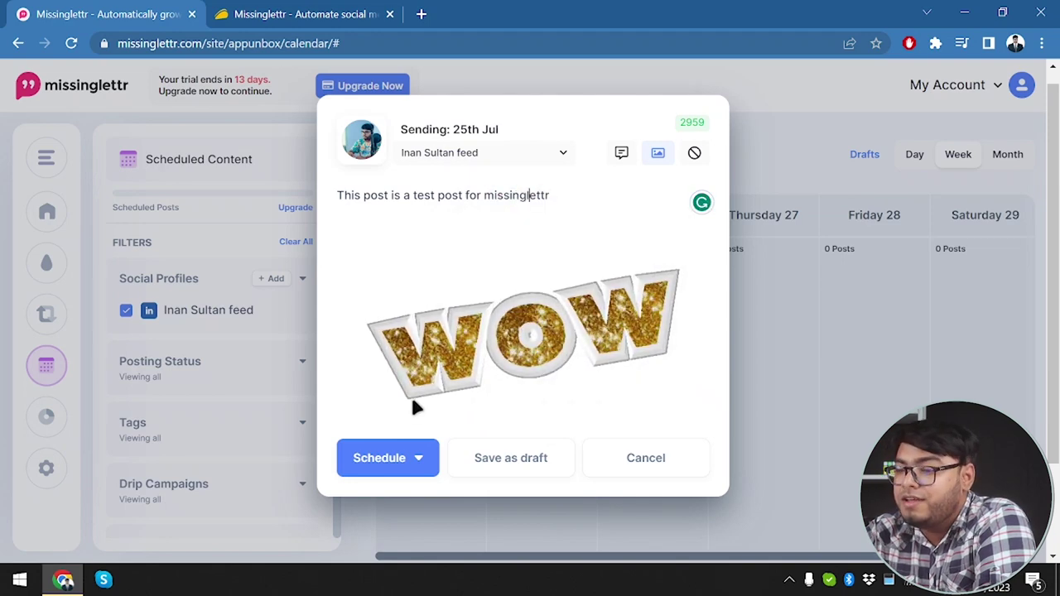
left_click(395, 460)
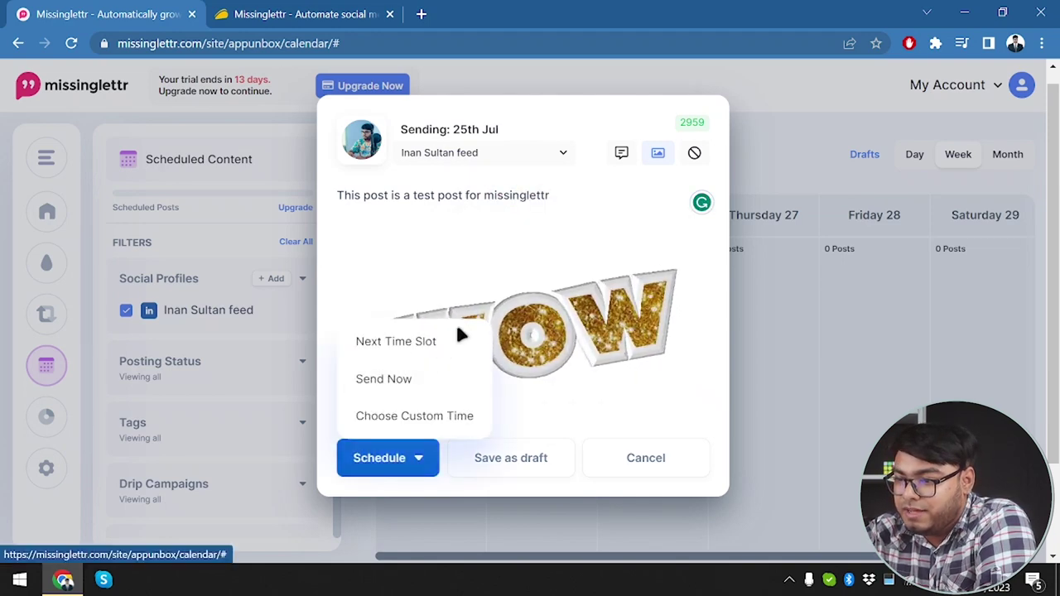
left_click(408, 417)
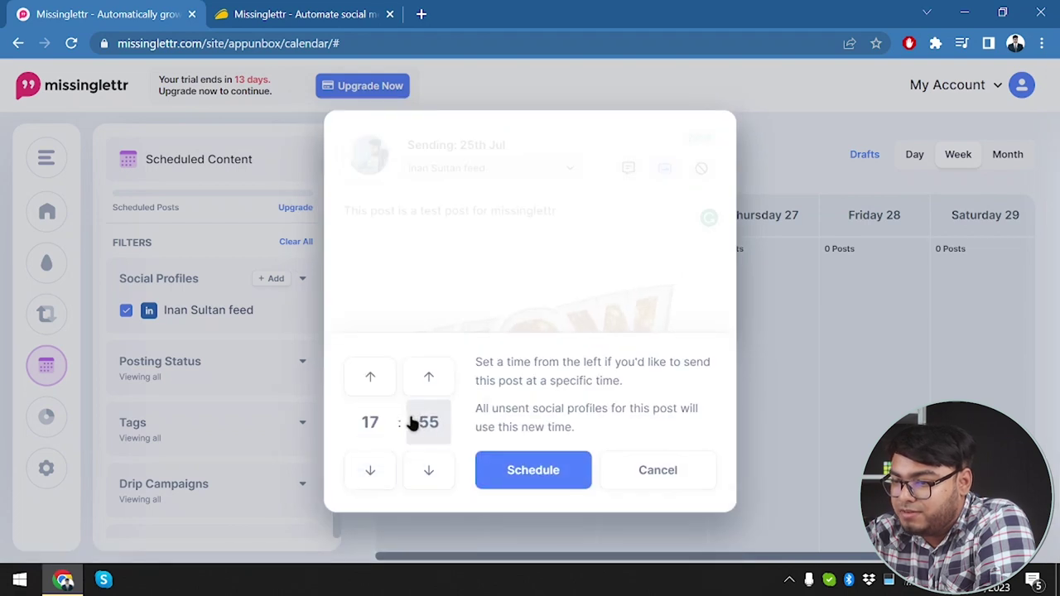
left_click(384, 471)
left_click(384, 472)
left_click(539, 471)
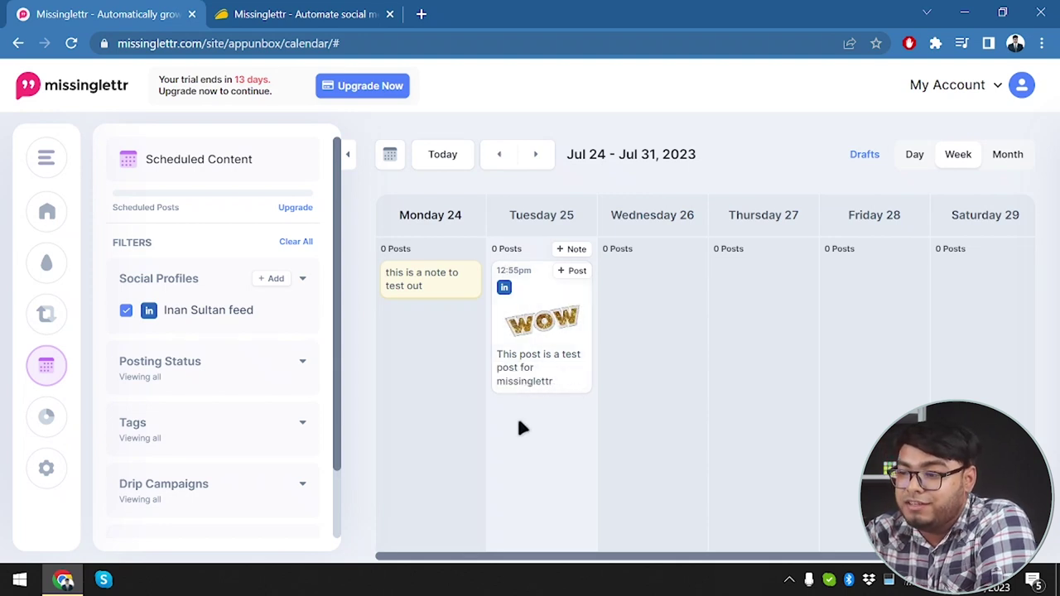
mouse_move(571, 322)
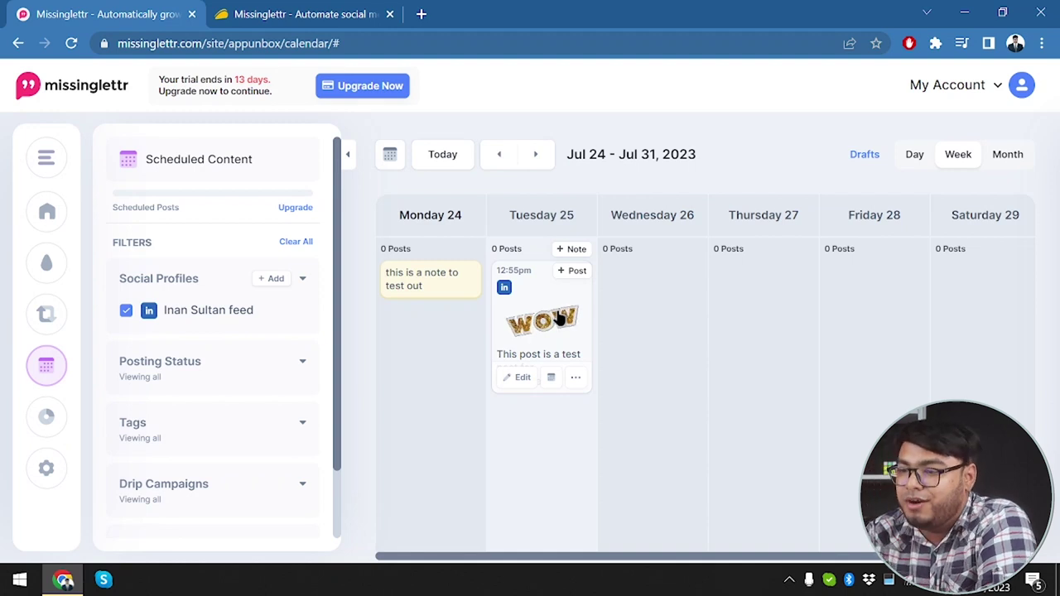
Return to the dashboard and look over the workspace's performance figures for the last 30 days.
left_click(52, 220)
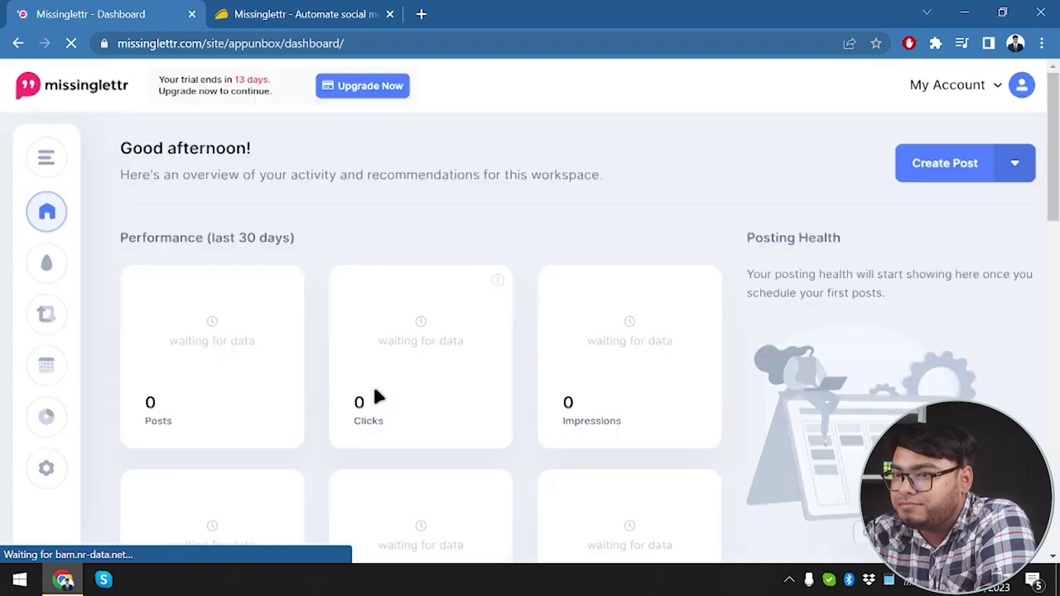
scroll(374, 391, "down", 1)
scroll(374, 391, "down", 2)
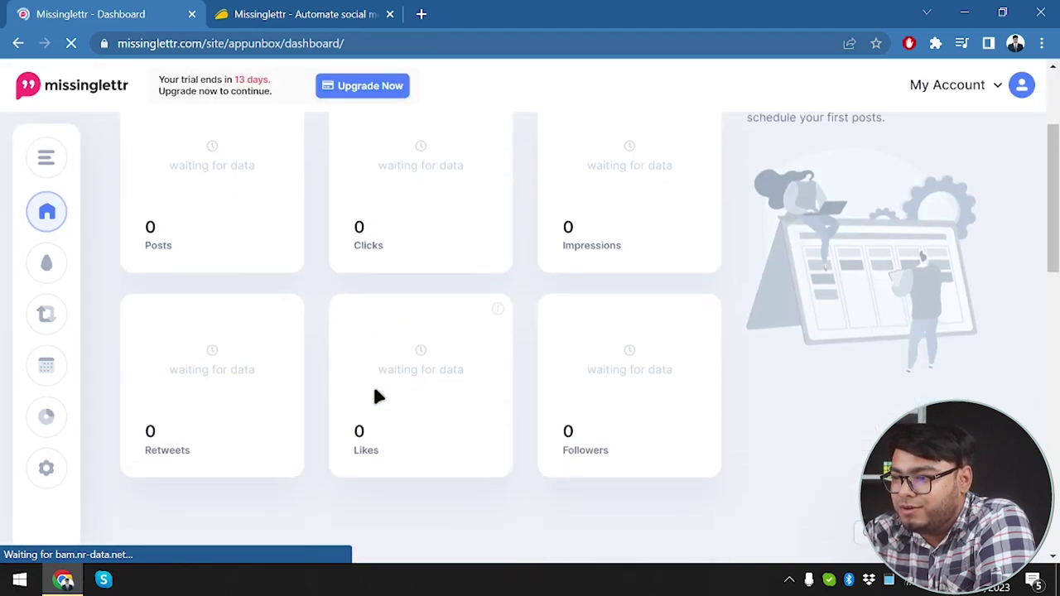
scroll(375, 391, "up", 3)
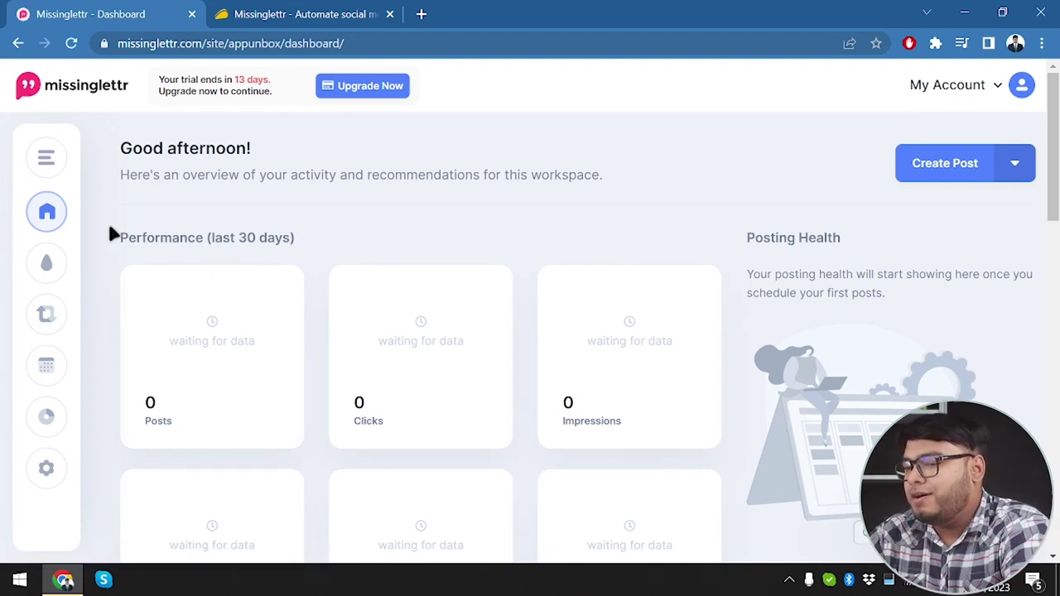
Open the Drip Campaigns area, dismiss the welcome message, and view the sorting options and active campaigns.
left_click(42, 265)
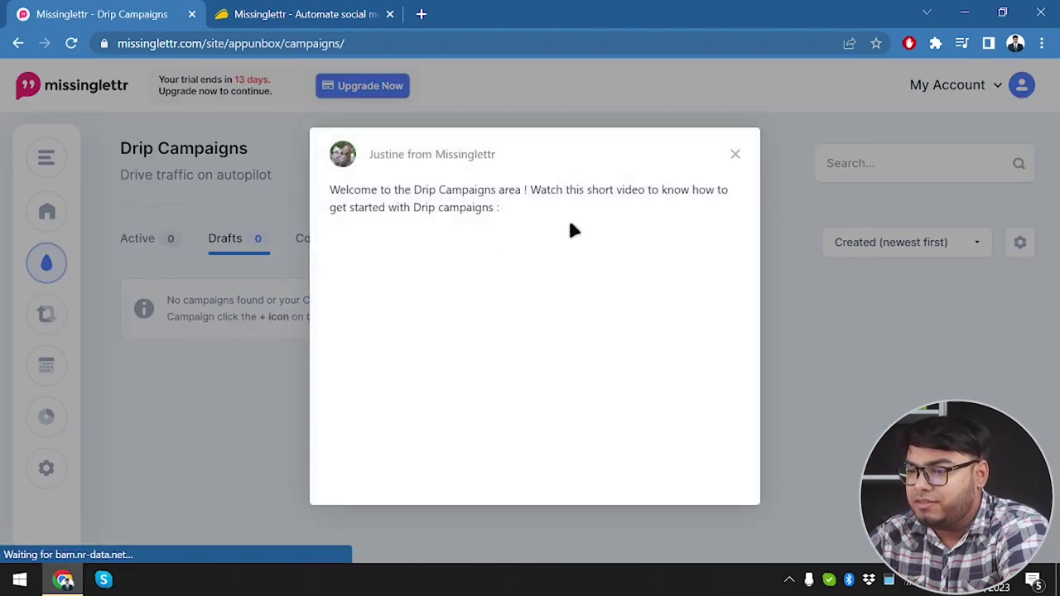
left_click(737, 155)
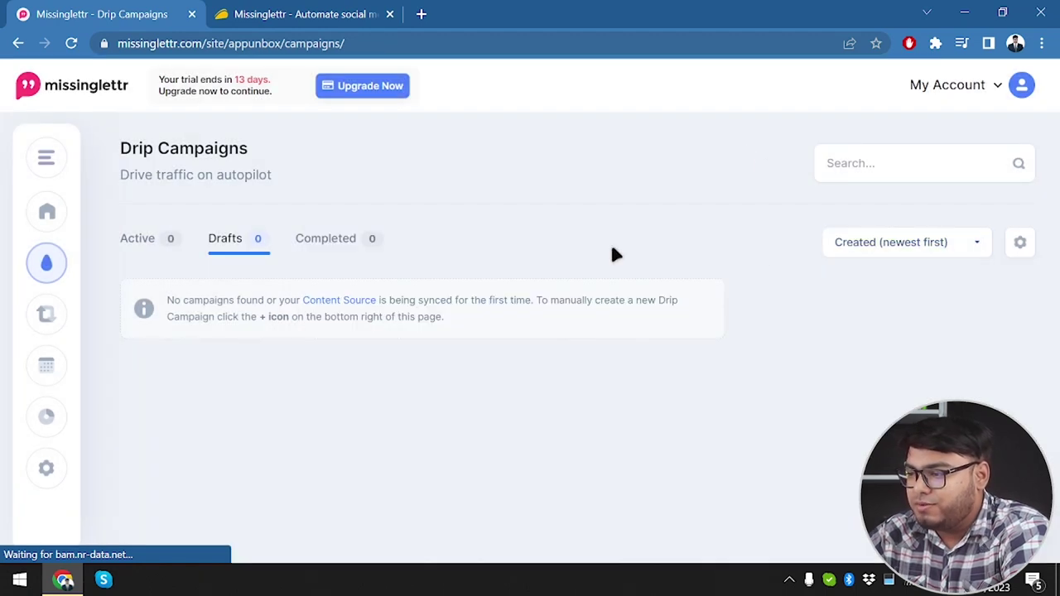
left_click(946, 251)
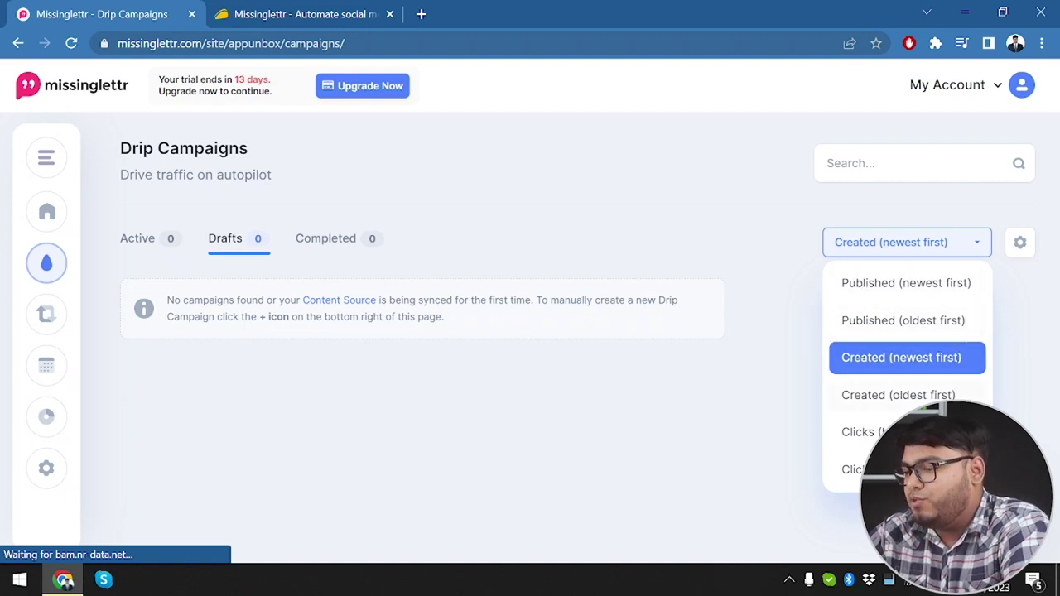
left_click(137, 239)
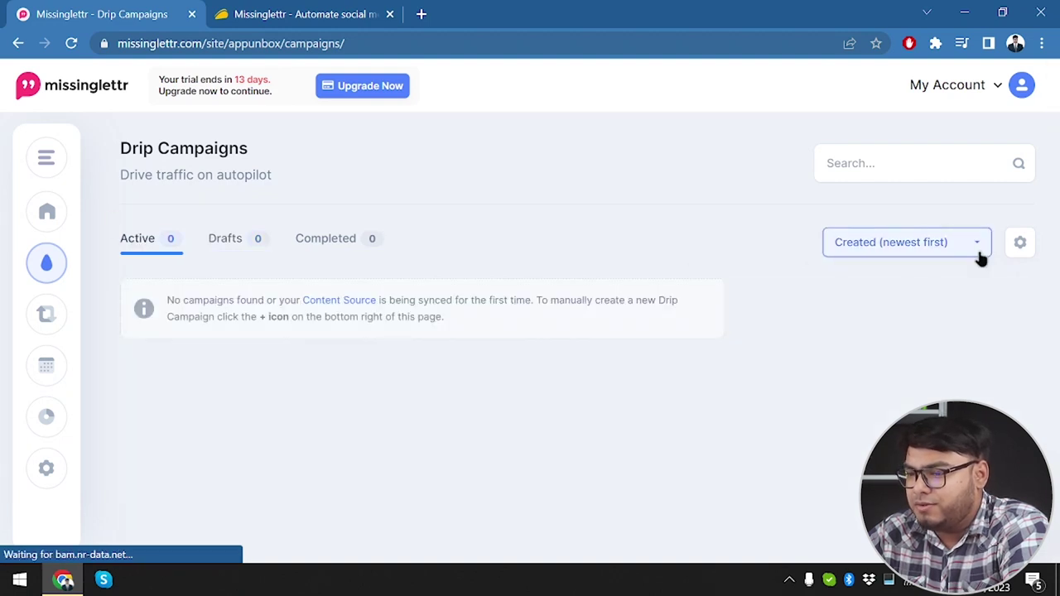
Open the general Drip Campaign settings and look through the hashtag, media type and UTM options.
left_click(1019, 246)
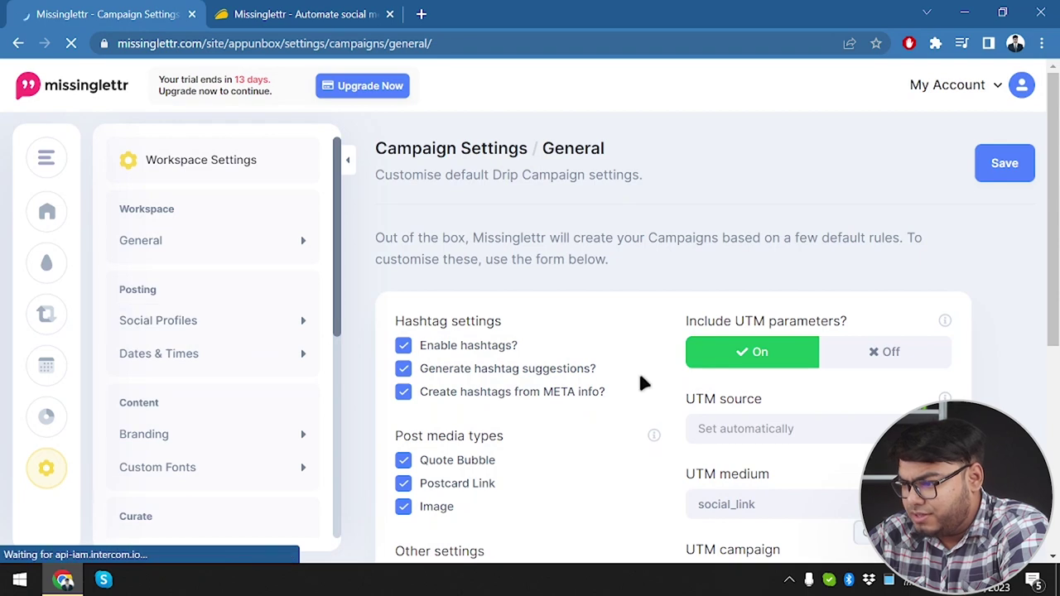
scroll(774, 395, "down", 1)
scroll(776, 395, "up", 1)
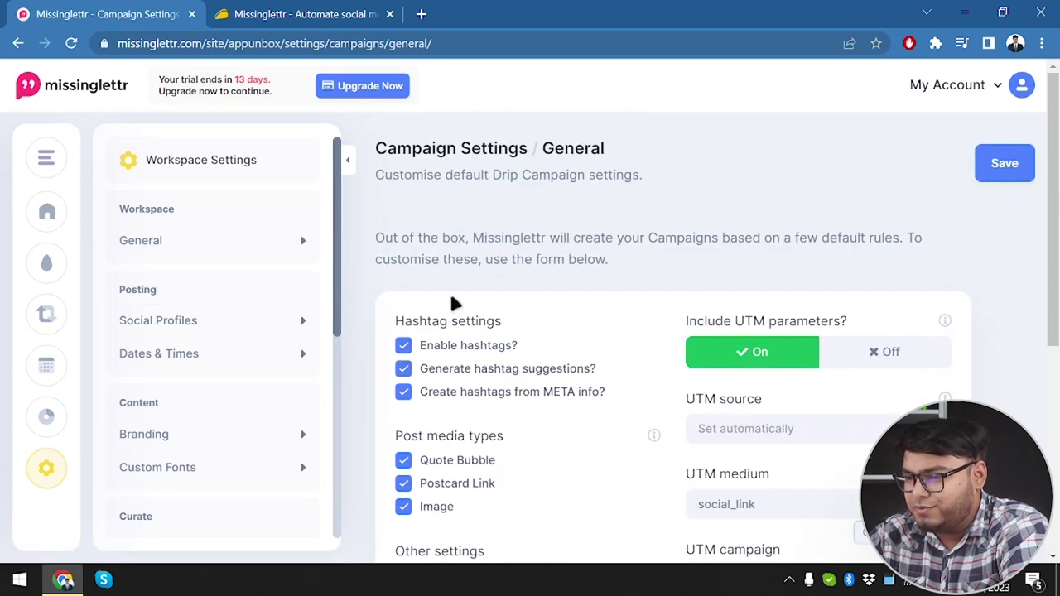
Return to the Drip Campaigns page and try to create a new Drip Campaign from the URL appunbox.com.
mouse_move(5, 166)
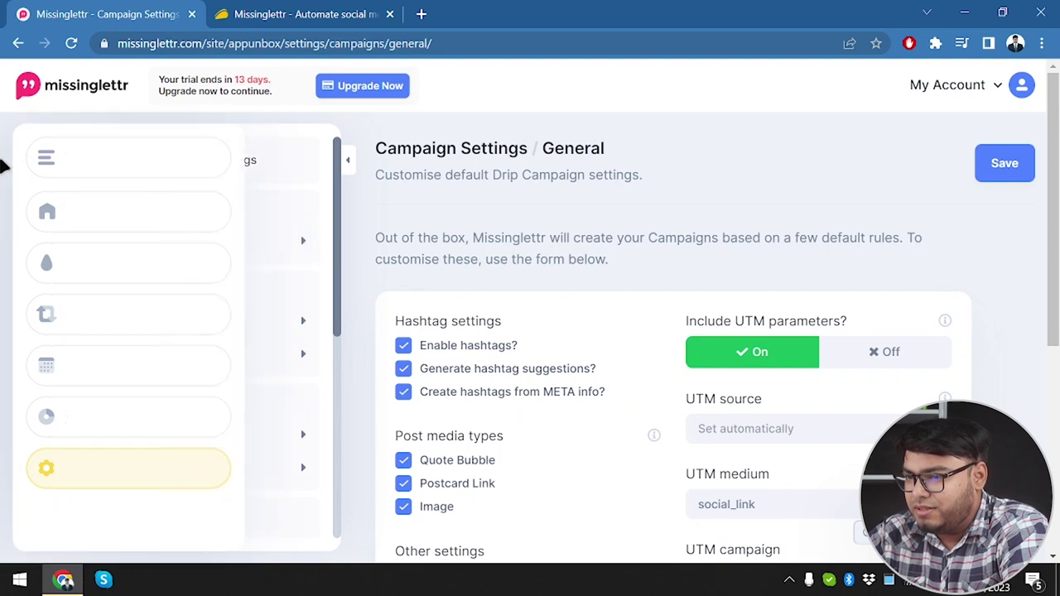
left_click(17, 43)
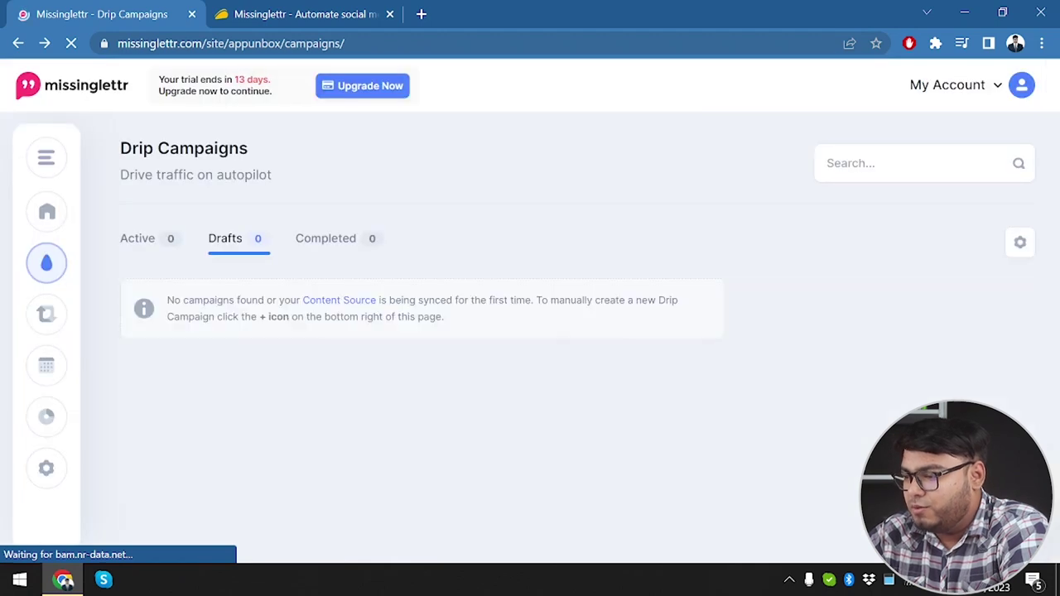
left_click(891, 524)
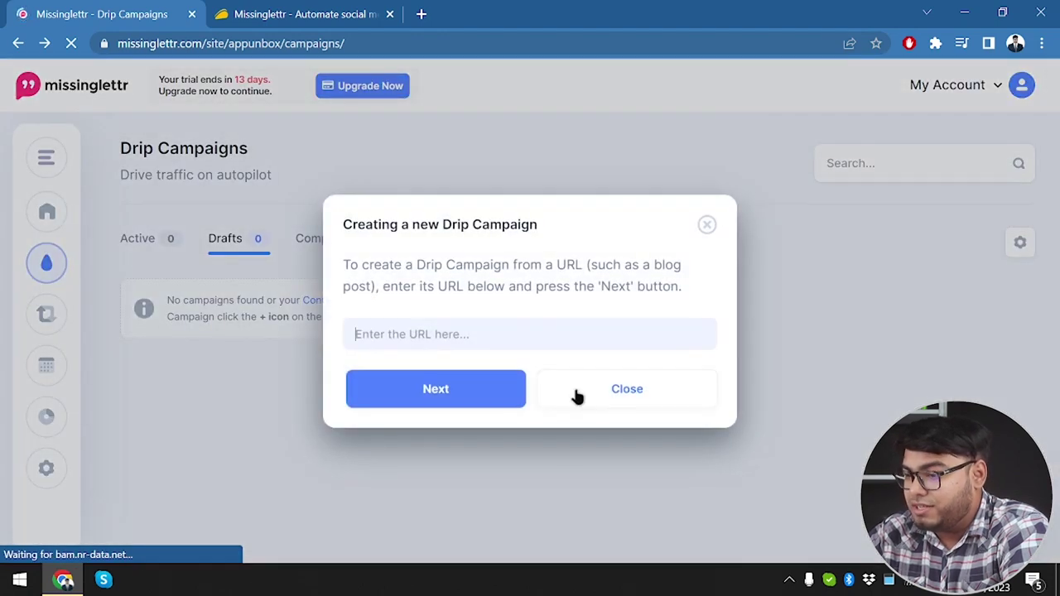
left_click(447, 335)
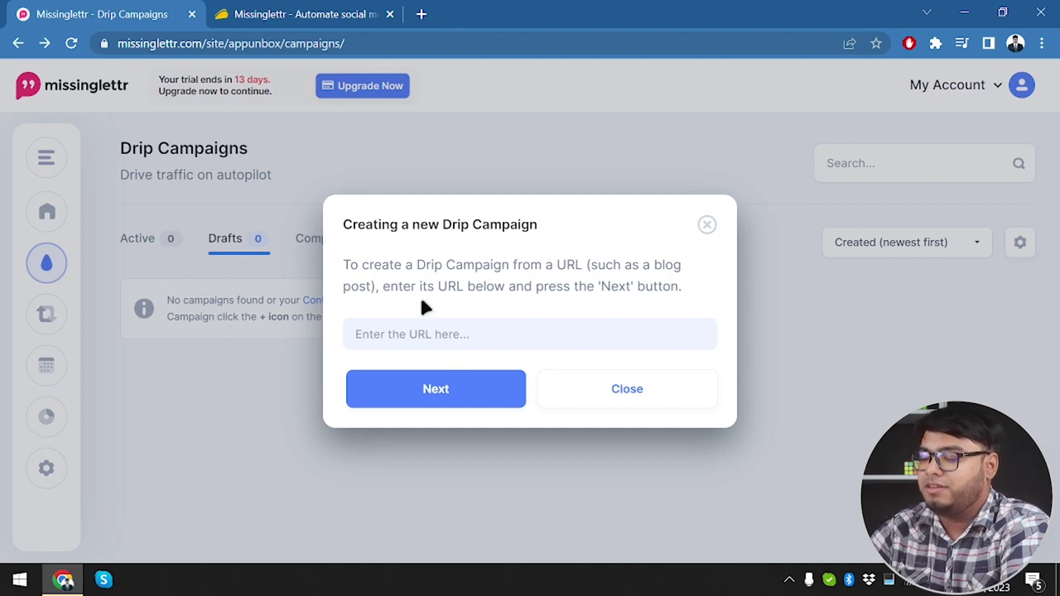
type("appunbo")
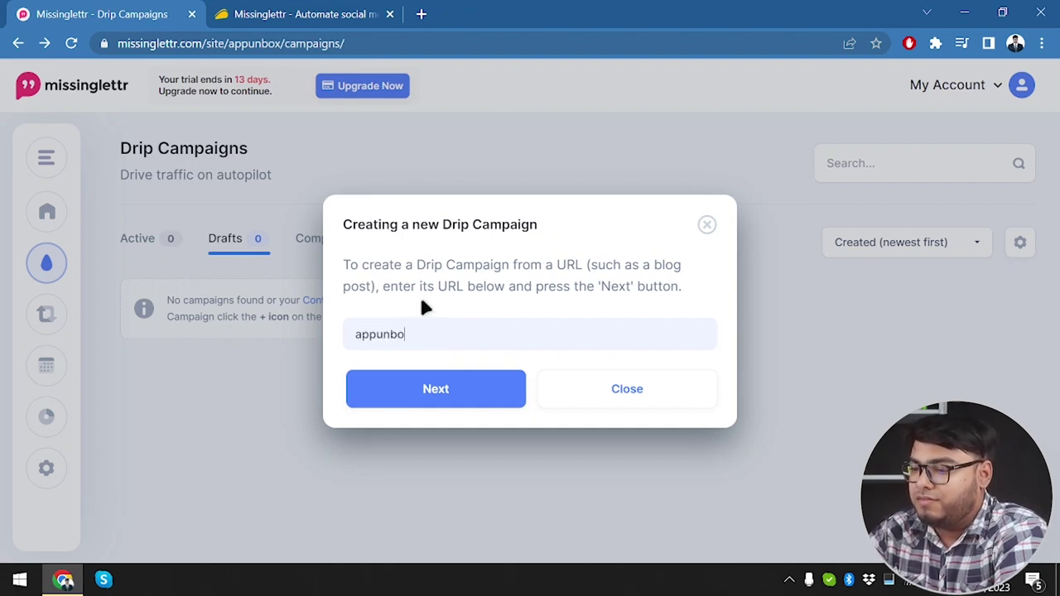
type("x.com")
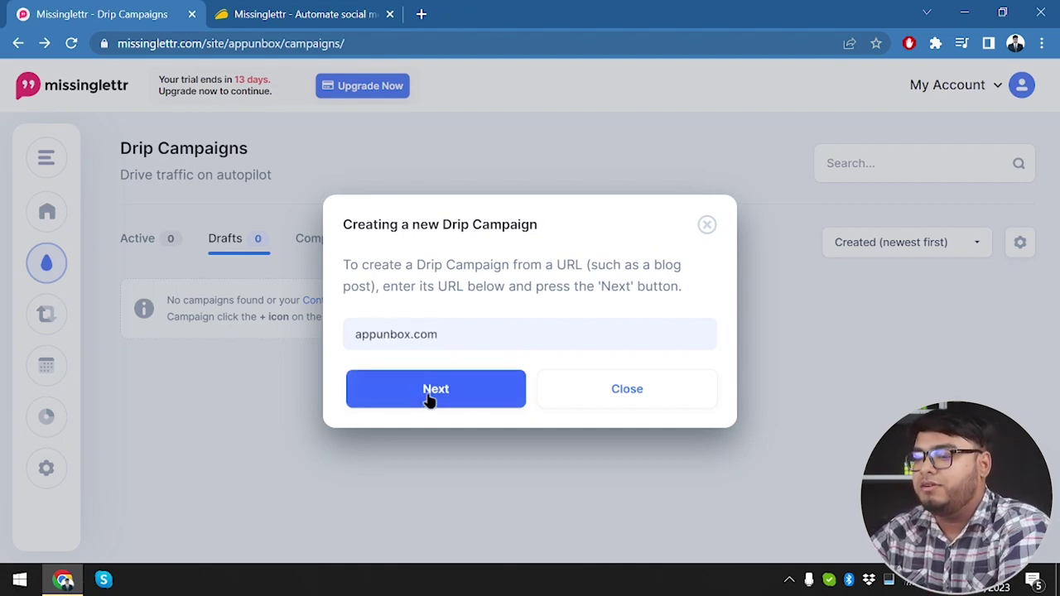
left_click(428, 395)
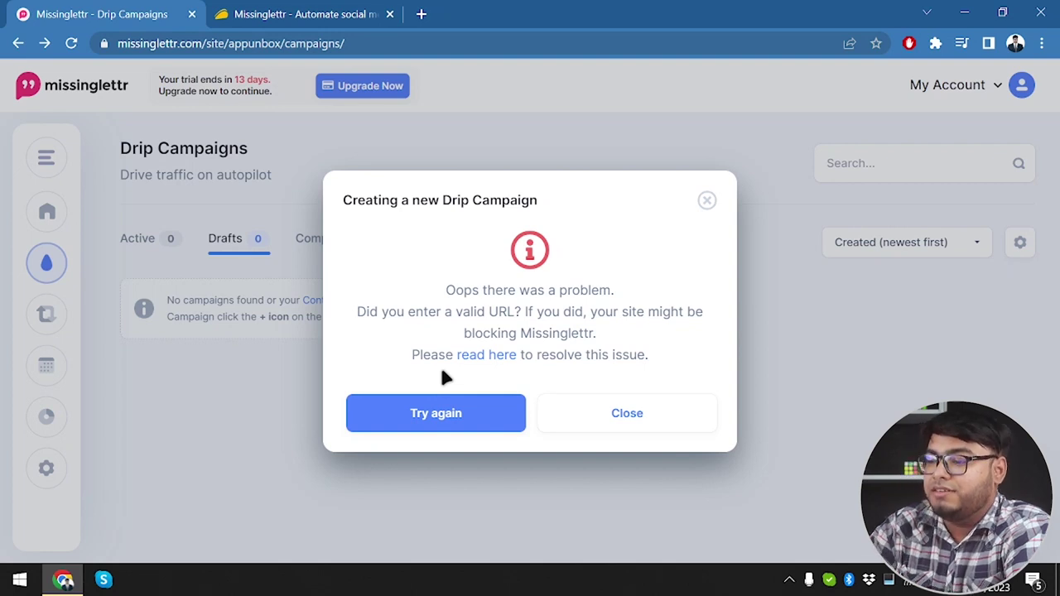
Open the linked help article on sites blocking Missinglettr, read the plugin, IP whitelist and crawler bot sections, and close it.
left_click(491, 356)
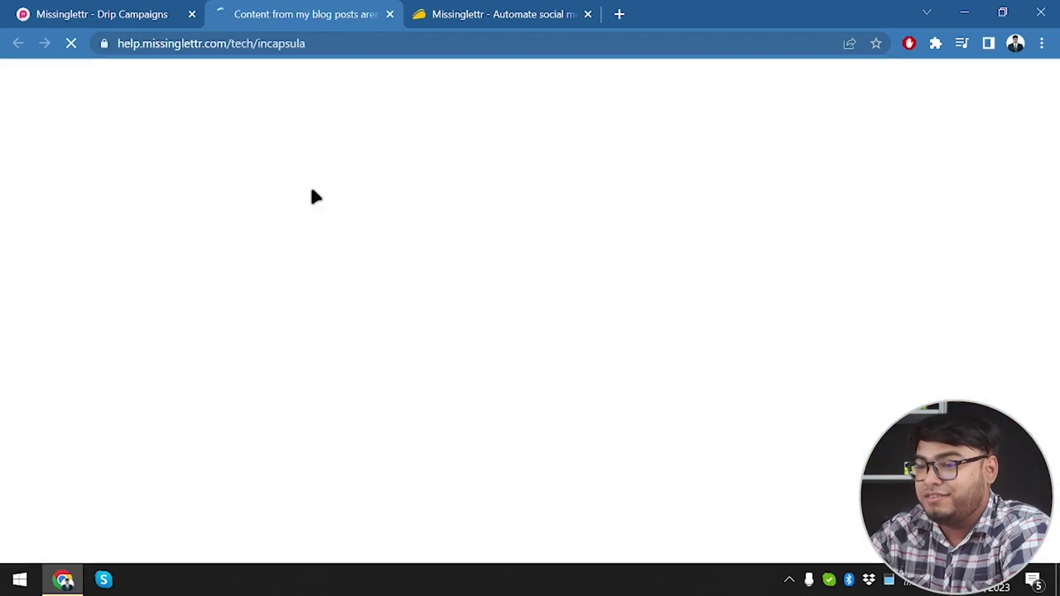
scroll(313, 189, "down", 1)
scroll(313, 189, "down", 5)
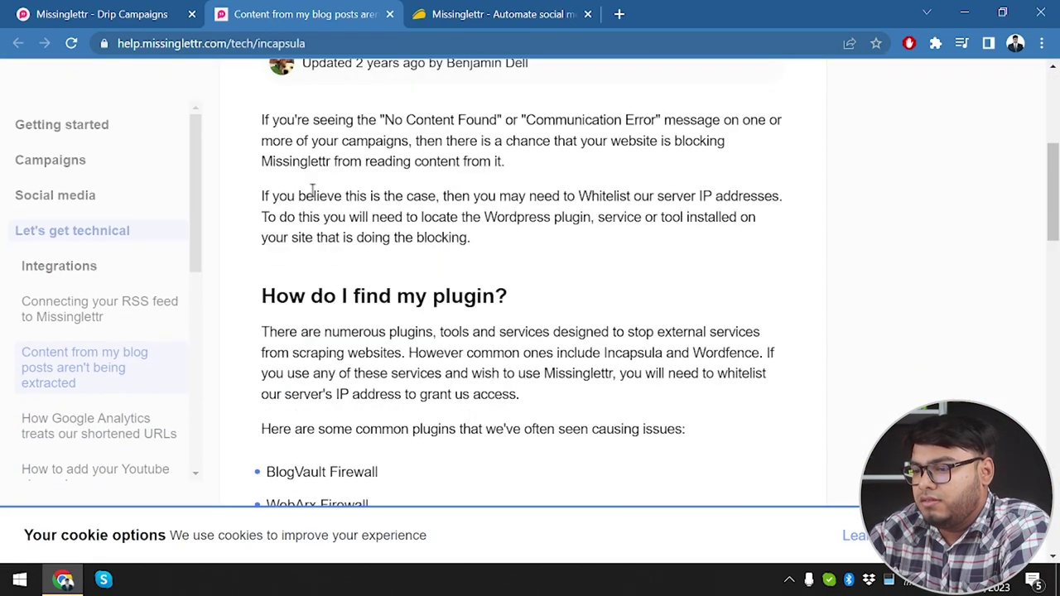
scroll(312, 190, "up", 2)
scroll(312, 189, "down", 2)
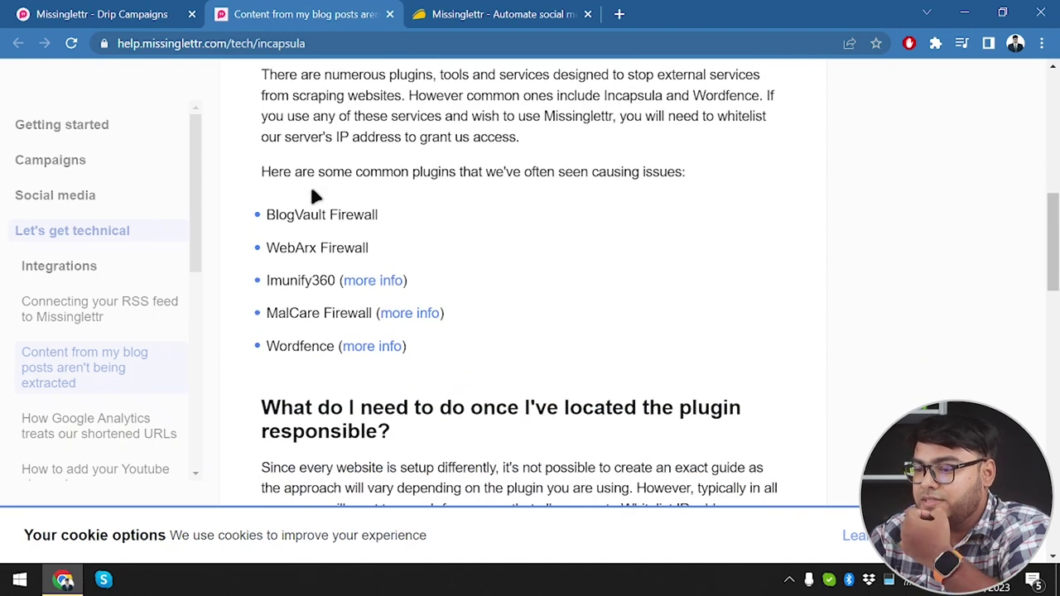
scroll(313, 190, "down", 2)
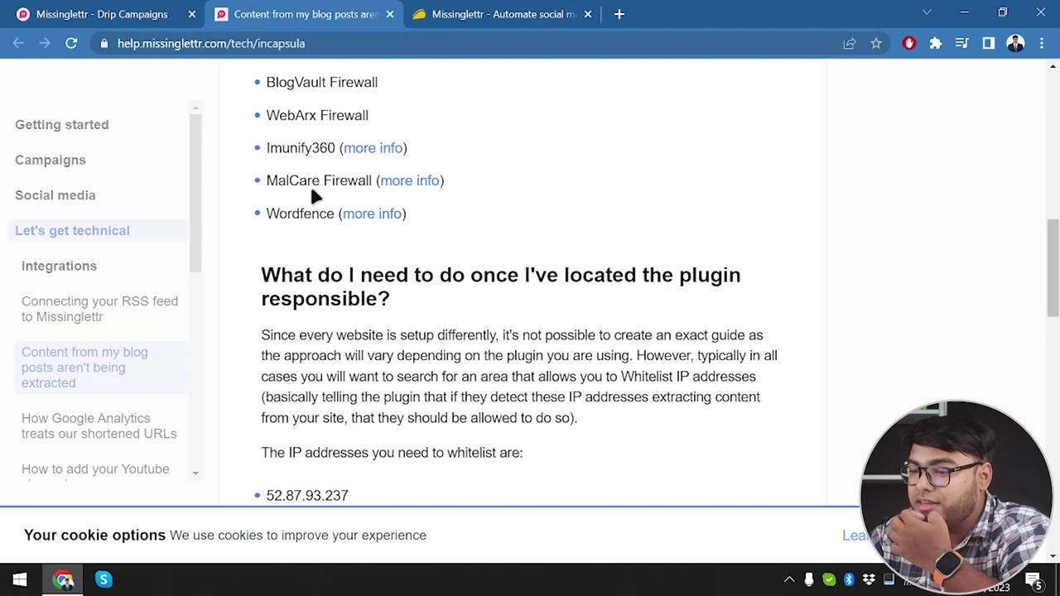
scroll(310, 183, "down", 2)
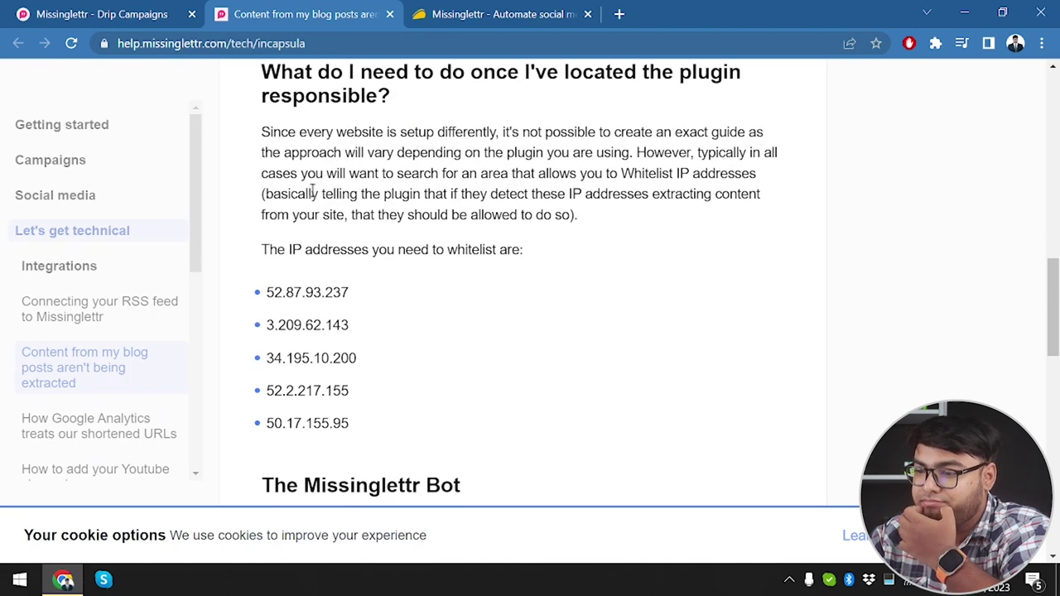
scroll(312, 192, "down", 2)
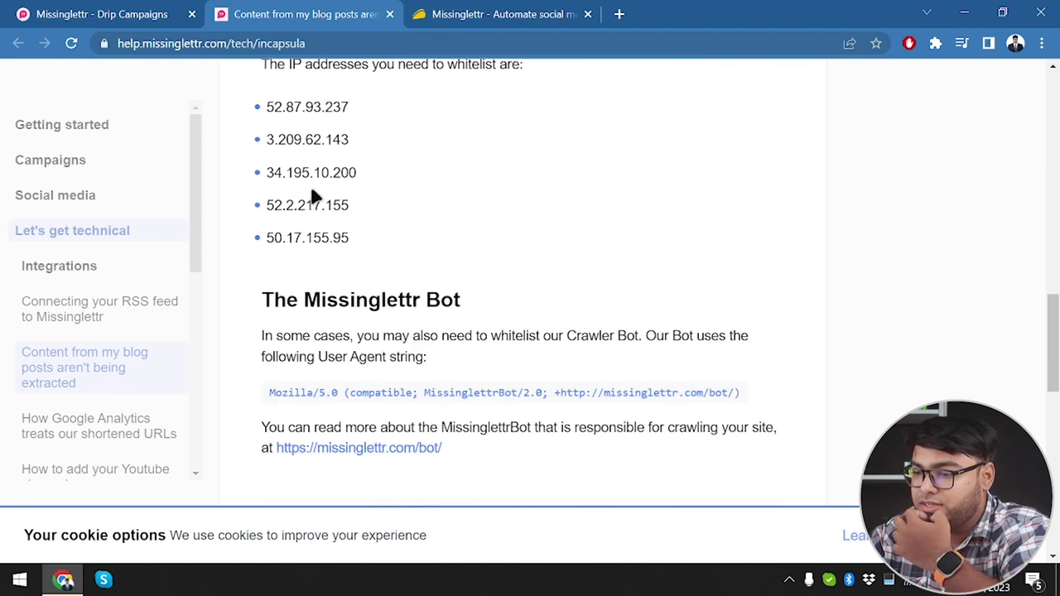
scroll(315, 197, "up", 1)
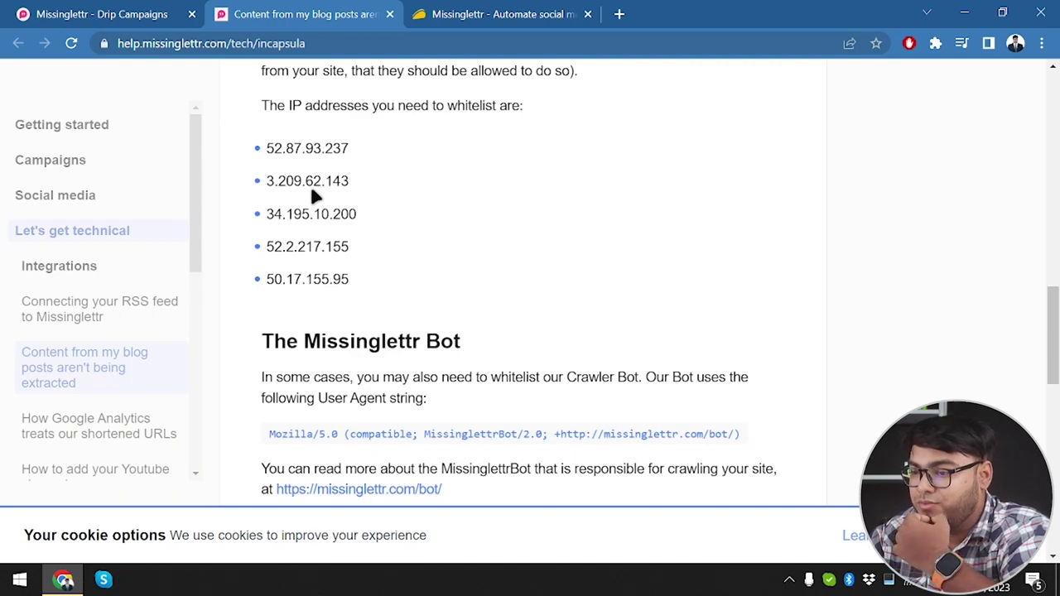
scroll(315, 196, "down", 1)
scroll(315, 194, "up", 1)
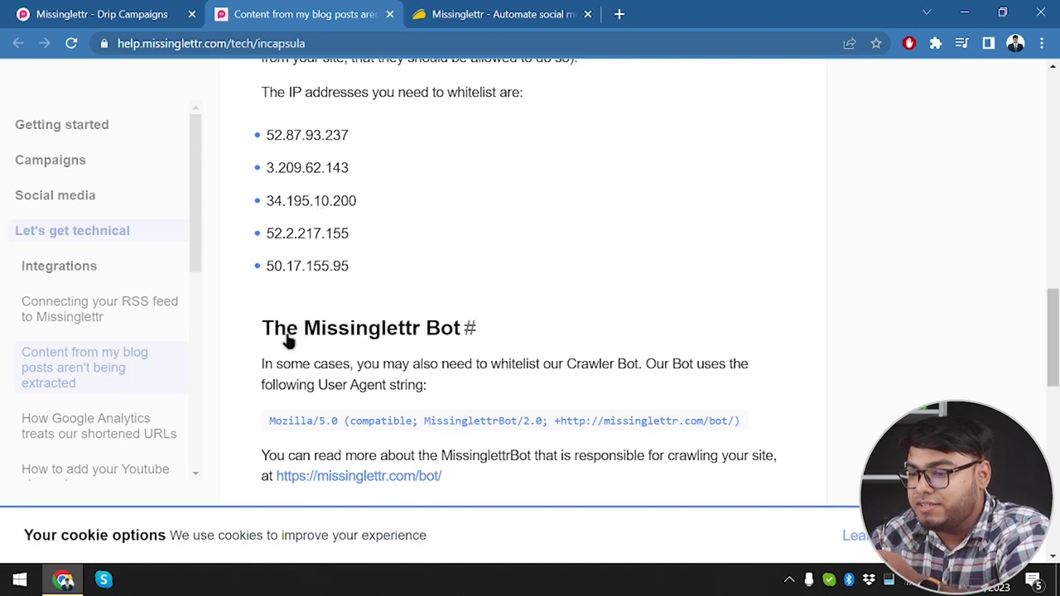
scroll(288, 341, "down", 1)
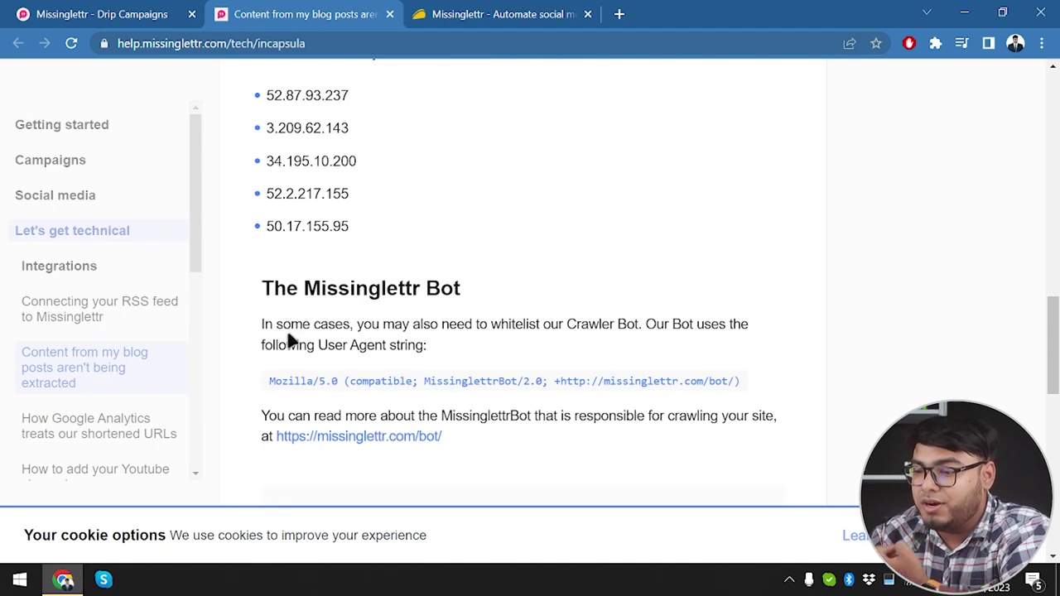
scroll(372, 454, "down", 6)
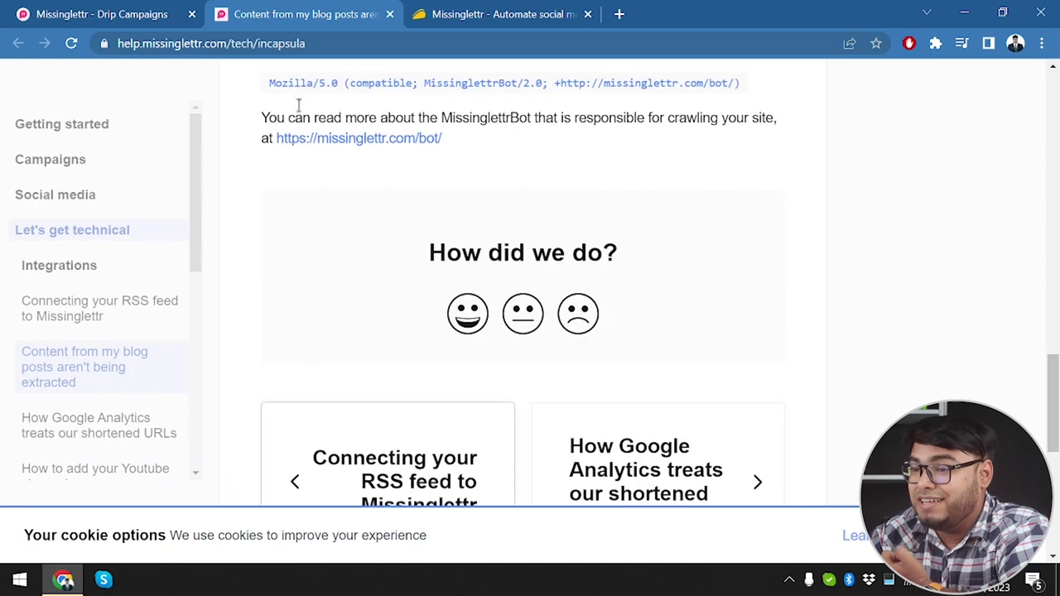
left_click(388, 15)
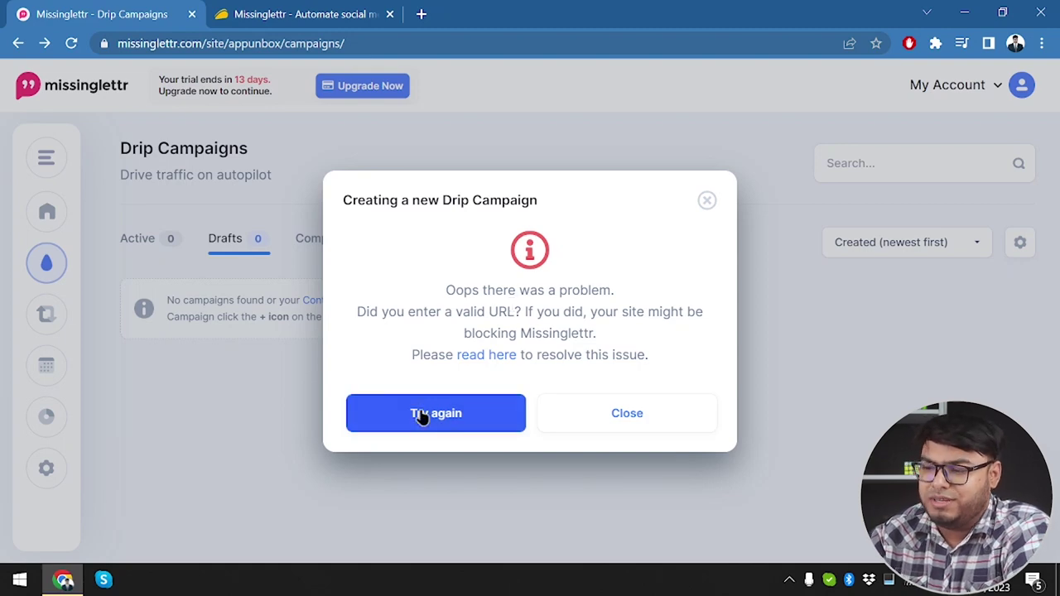
left_click(596, 423)
left_click(1023, 522)
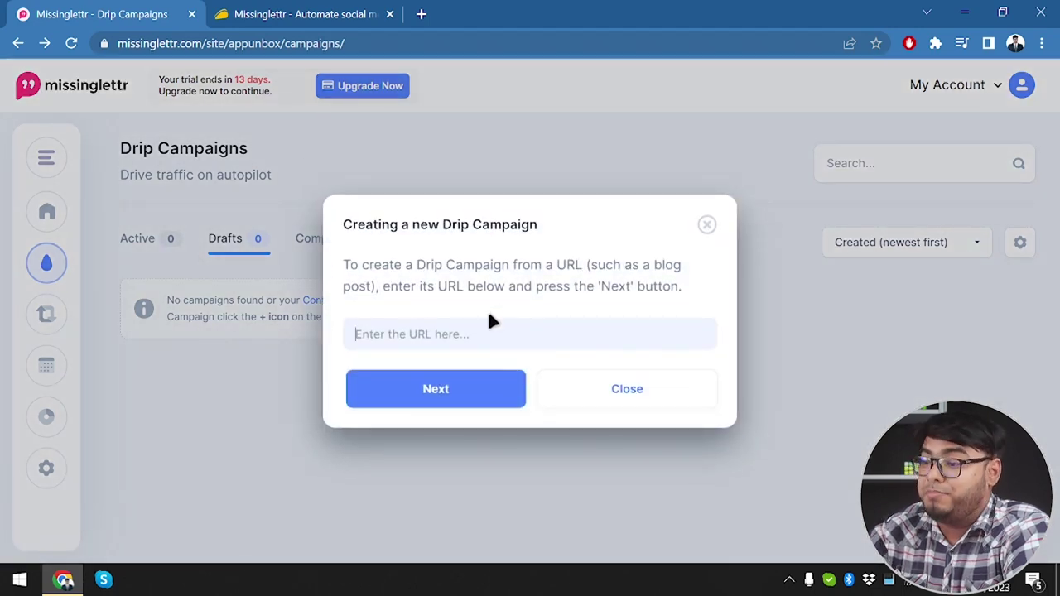
left_click(478, 331)
left_click(472, 374)
left_click(617, 388)
Open the Curate area, start setting up the Curate profile, and dismiss the welcome video.
mouse_move(56, 272)
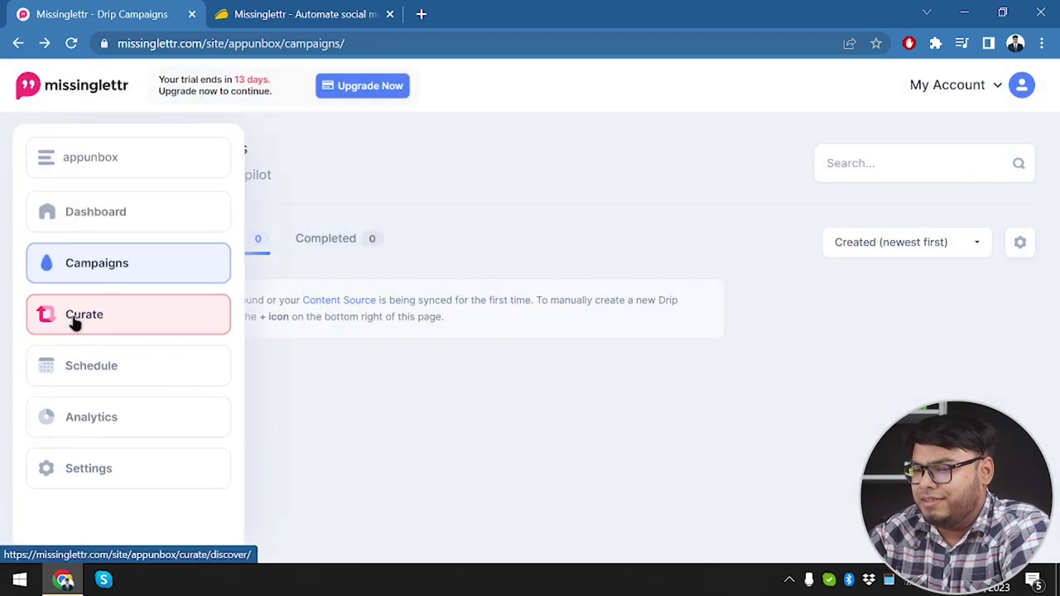
left_click(75, 323)
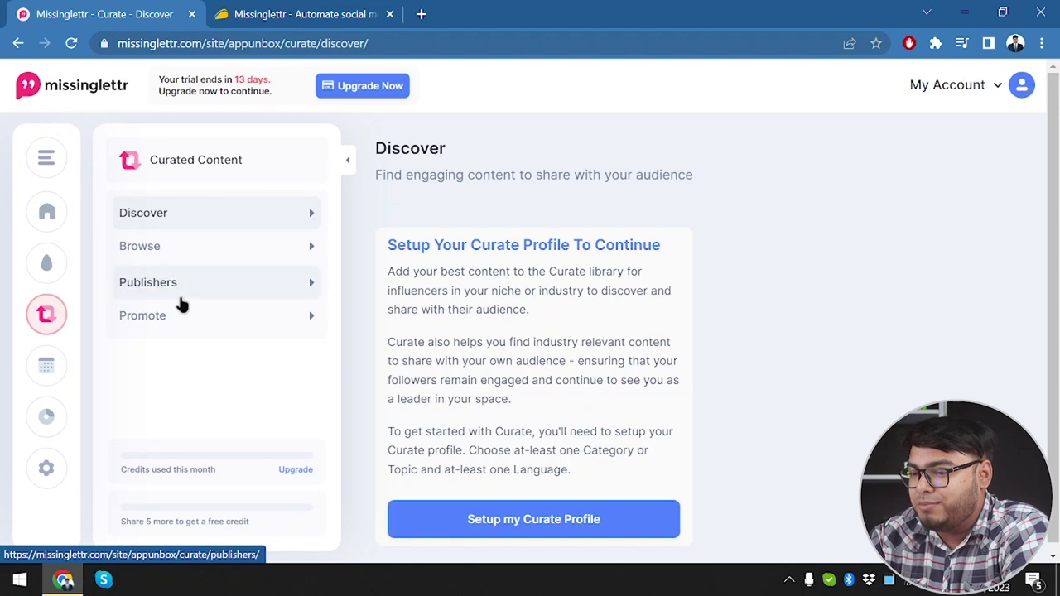
left_click(582, 534)
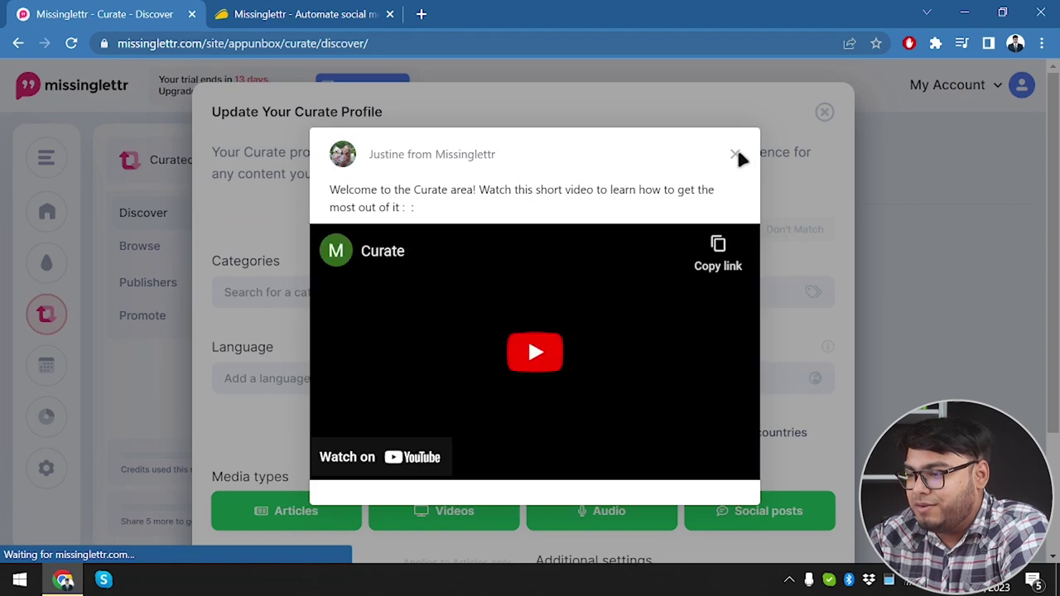
left_click(734, 157)
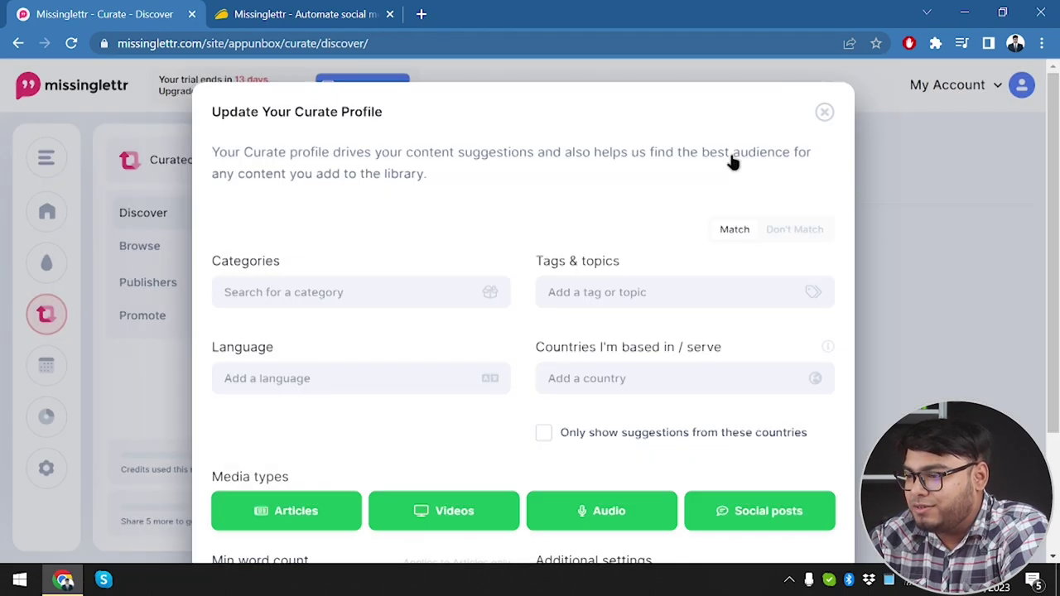
Browse the Curate profile's categories and add Technology reviews from the technology and computing group.
left_click(337, 286)
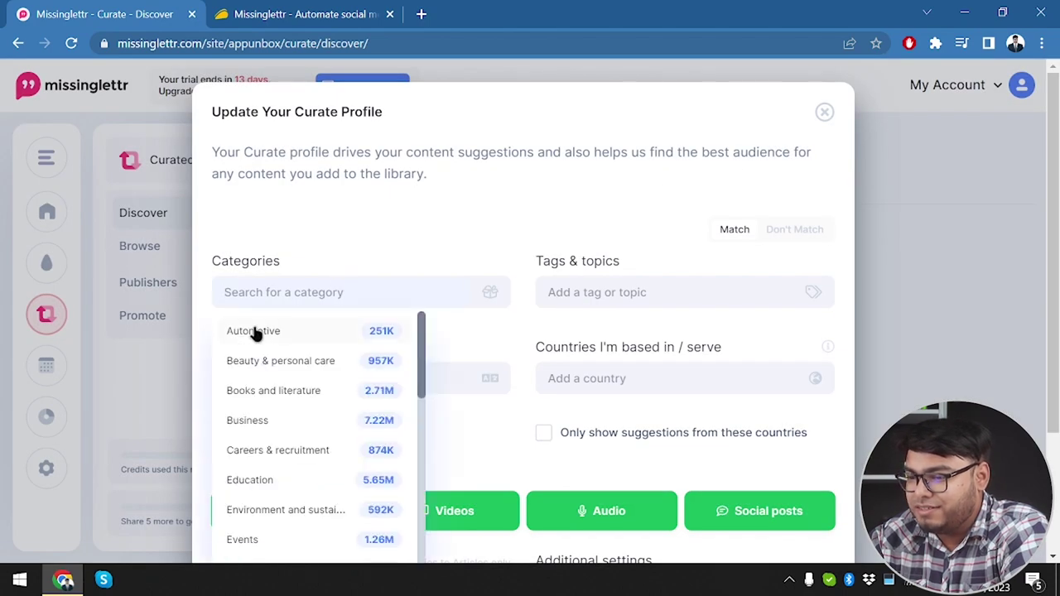
scroll(303, 456, "down", 2)
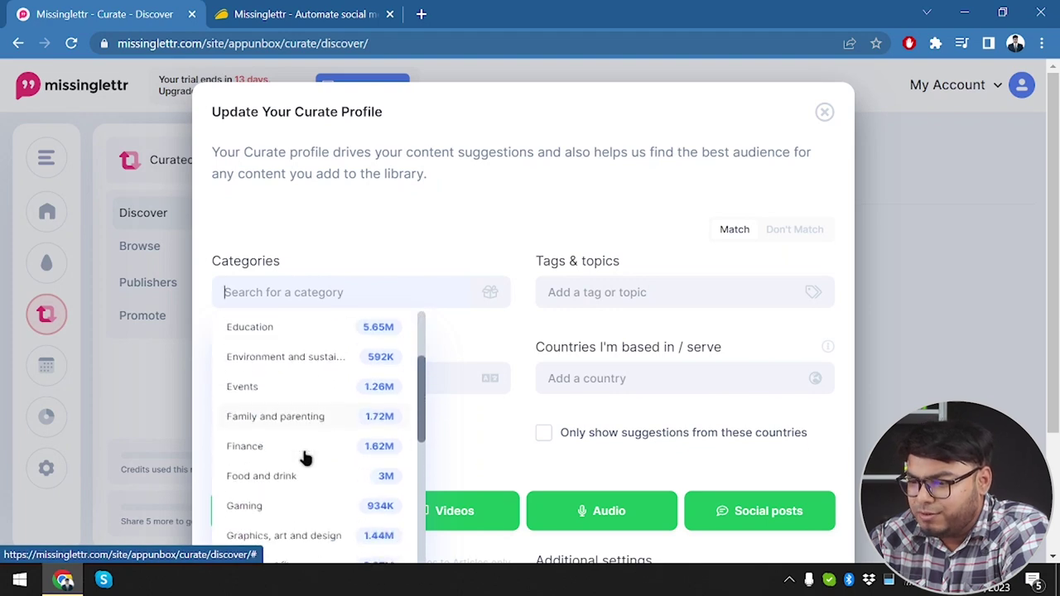
scroll(305, 458, "down", 5)
scroll(305, 458, "up", 3)
scroll(304, 458, "down", 1)
scroll(305, 458, "up", 4)
scroll(305, 458, "down", 6)
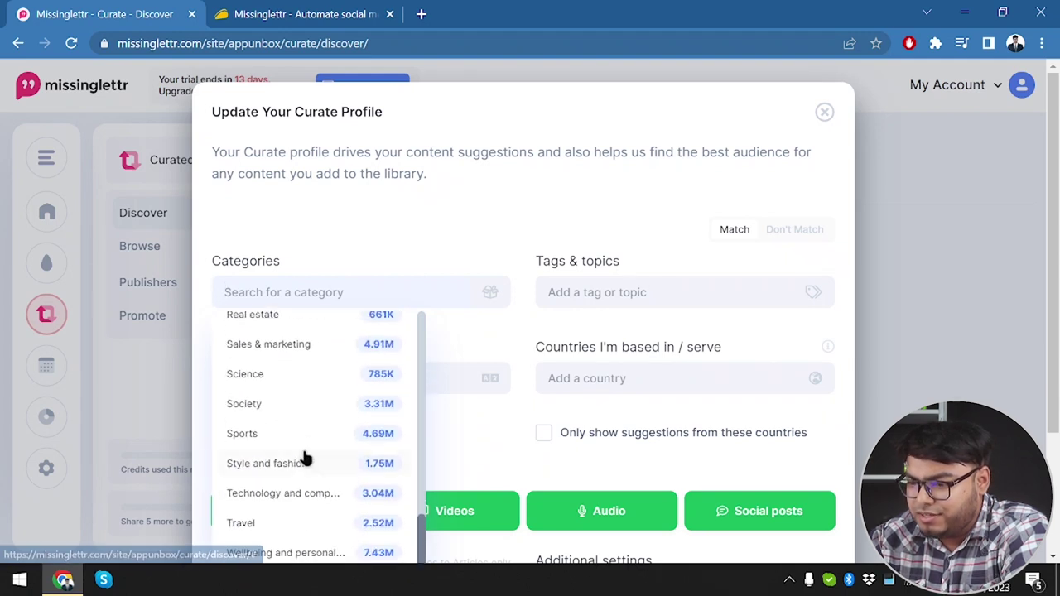
left_click(274, 494)
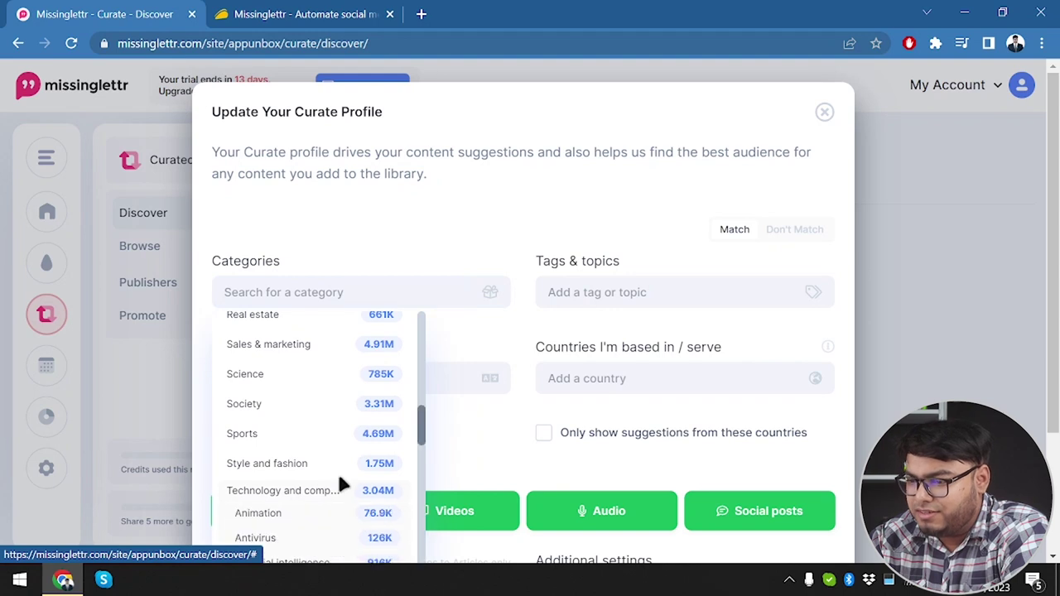
scroll(259, 505, "down", 1)
scroll(259, 505, "down", 10)
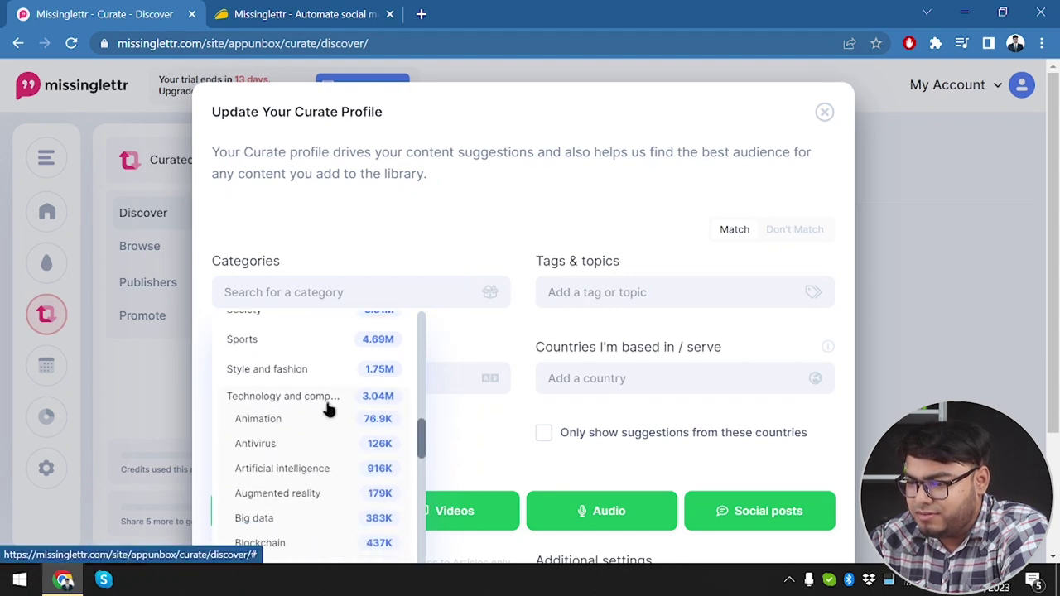
scroll(274, 466, "down", 4)
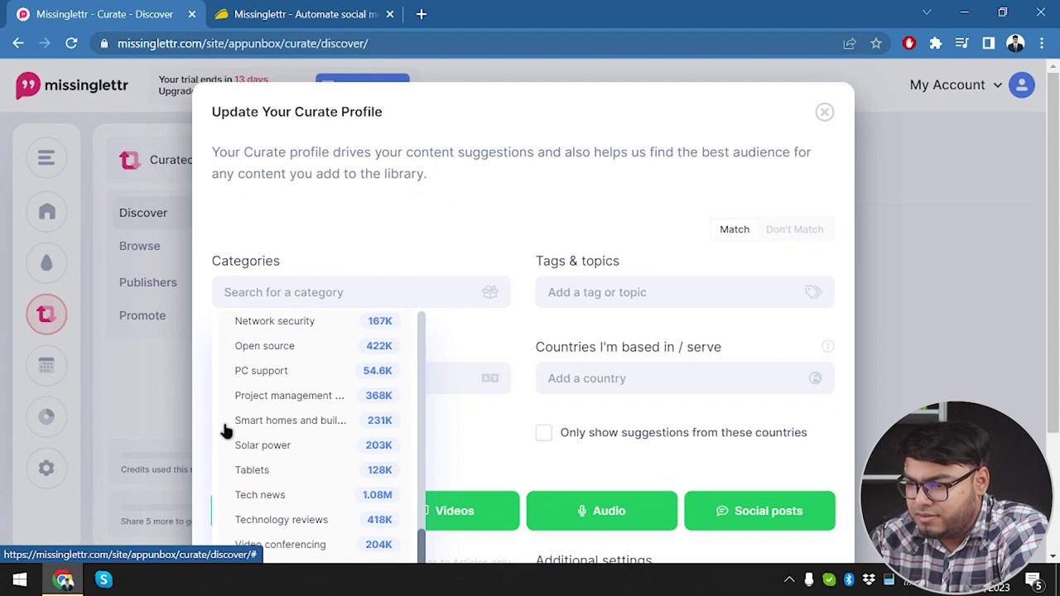
scroll(269, 441, "down", 1)
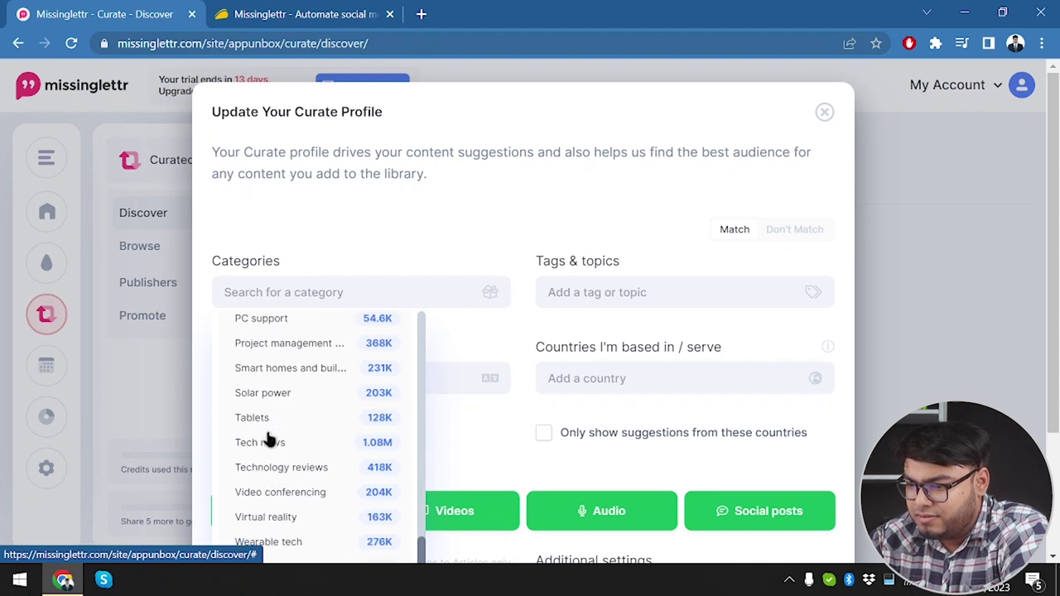
left_click(308, 478)
scroll(341, 469, "down", 3)
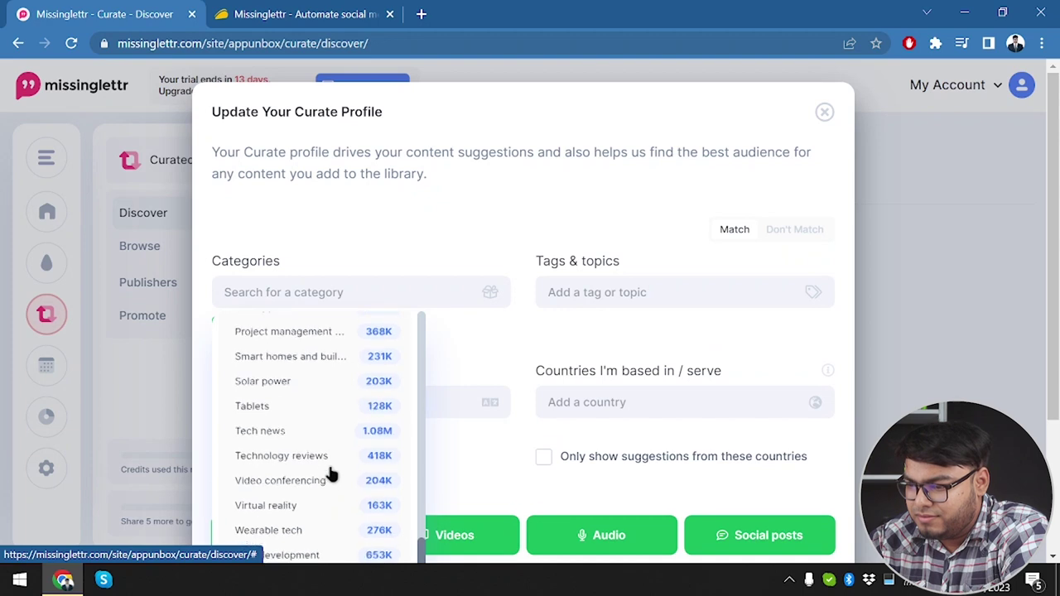
scroll(350, 400, "up", 2)
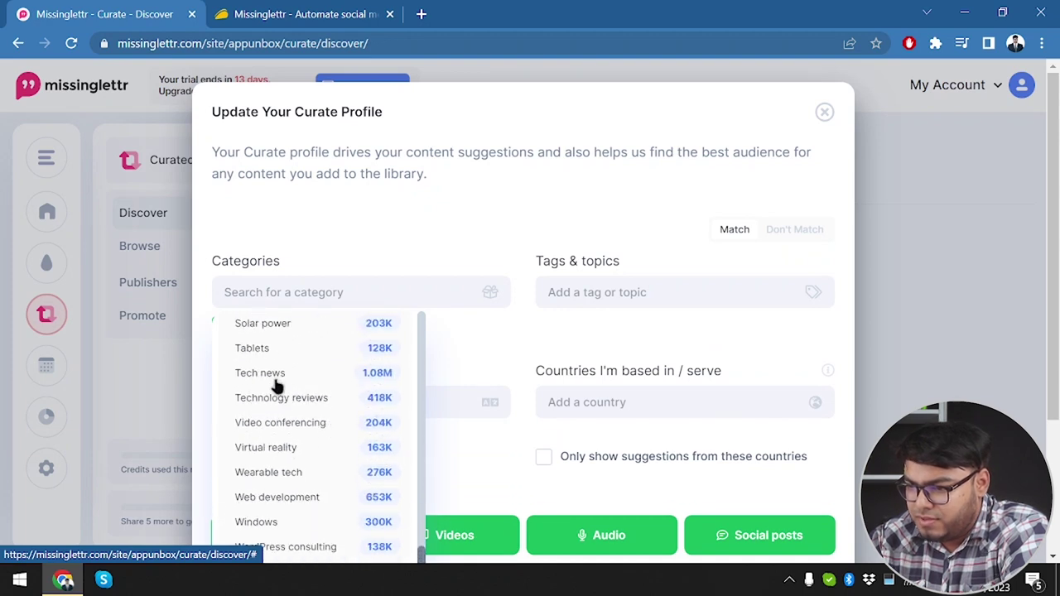
left_click(448, 338)
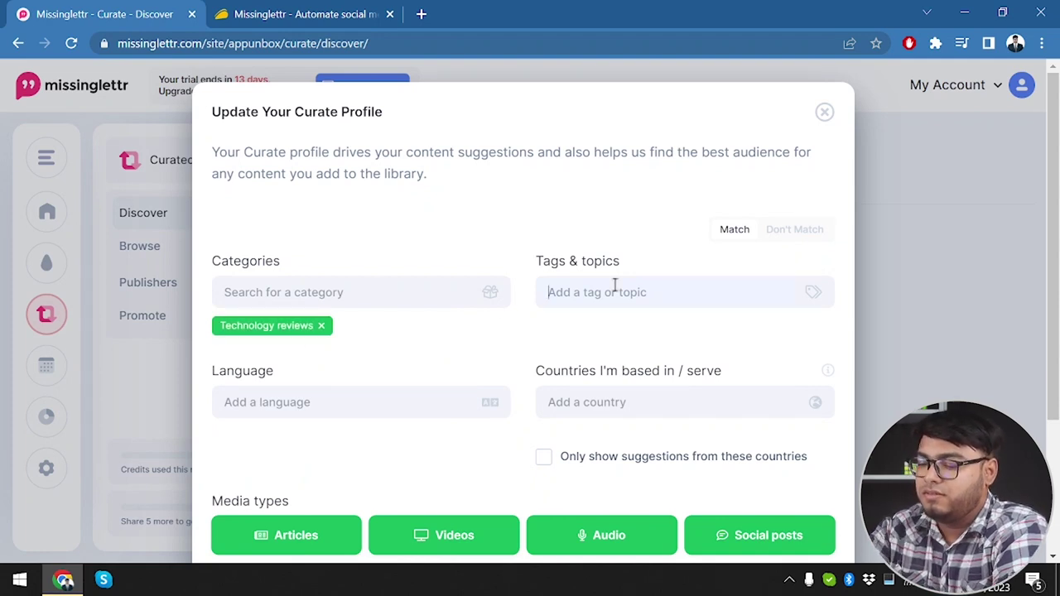
Enter "software review" as a tag or topic in the Curate profile.
type("software")
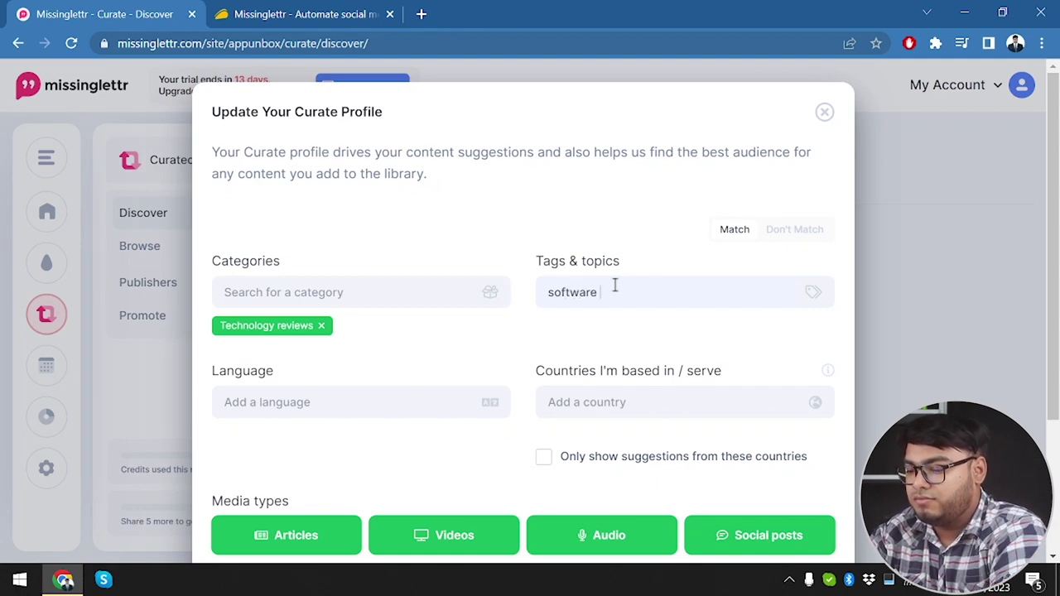
type(" review")
key("Return")
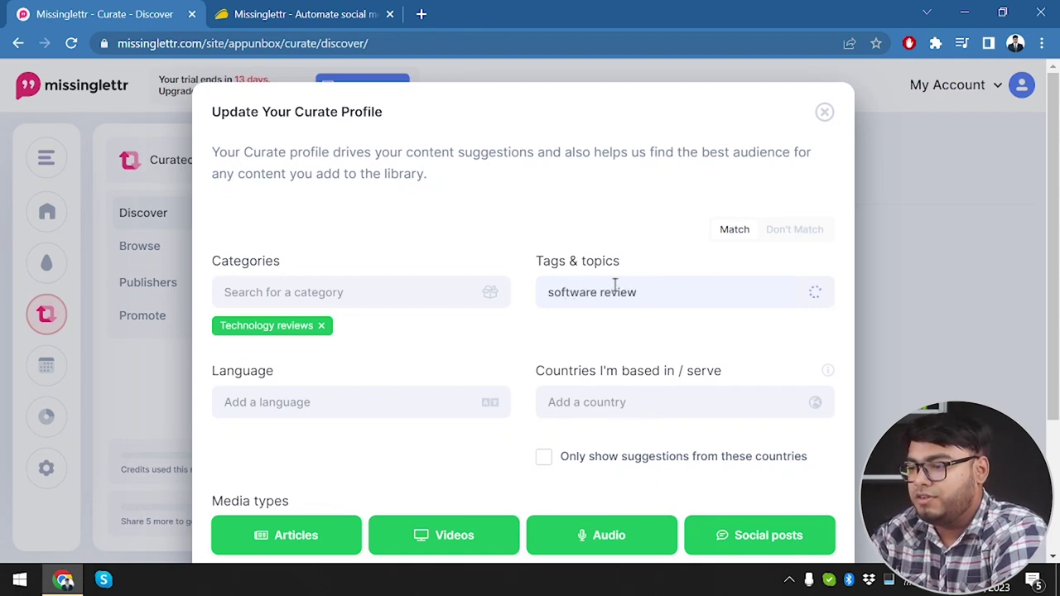
Set English as the content language in the Curate profile.
left_click(310, 399)
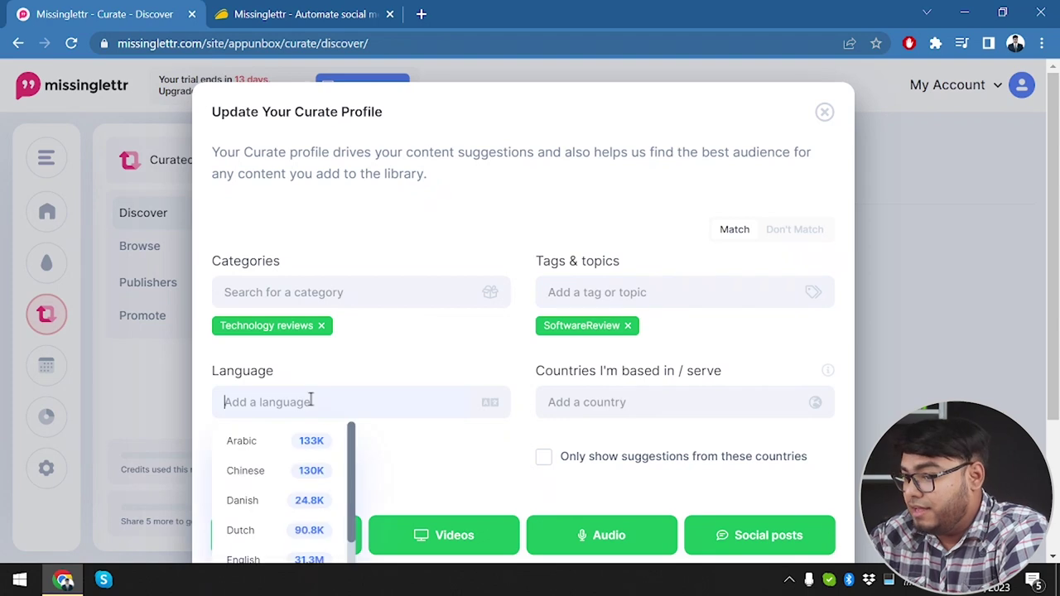
type("eng")
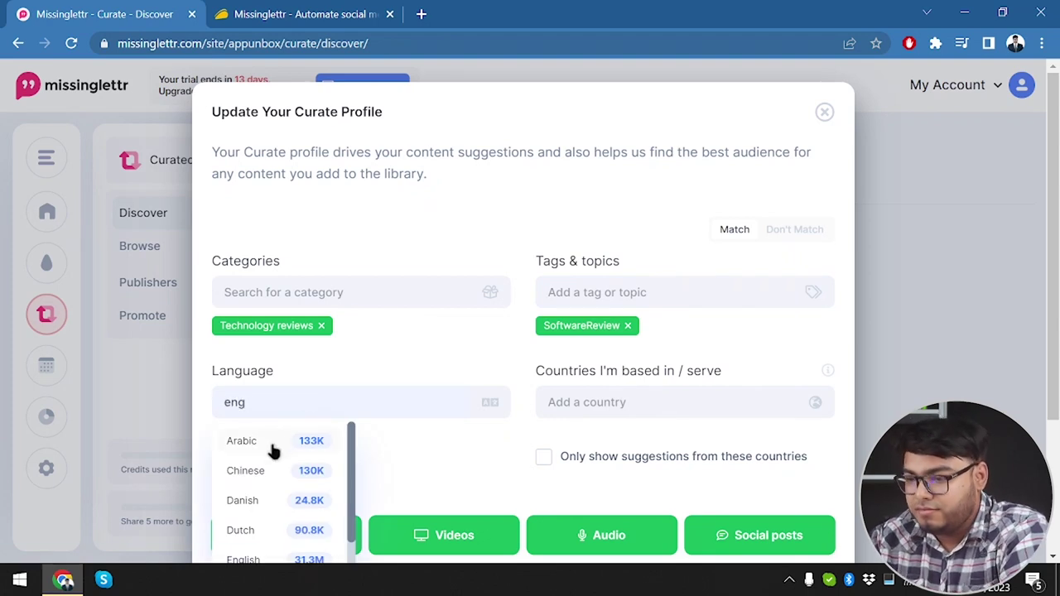
type("lish")
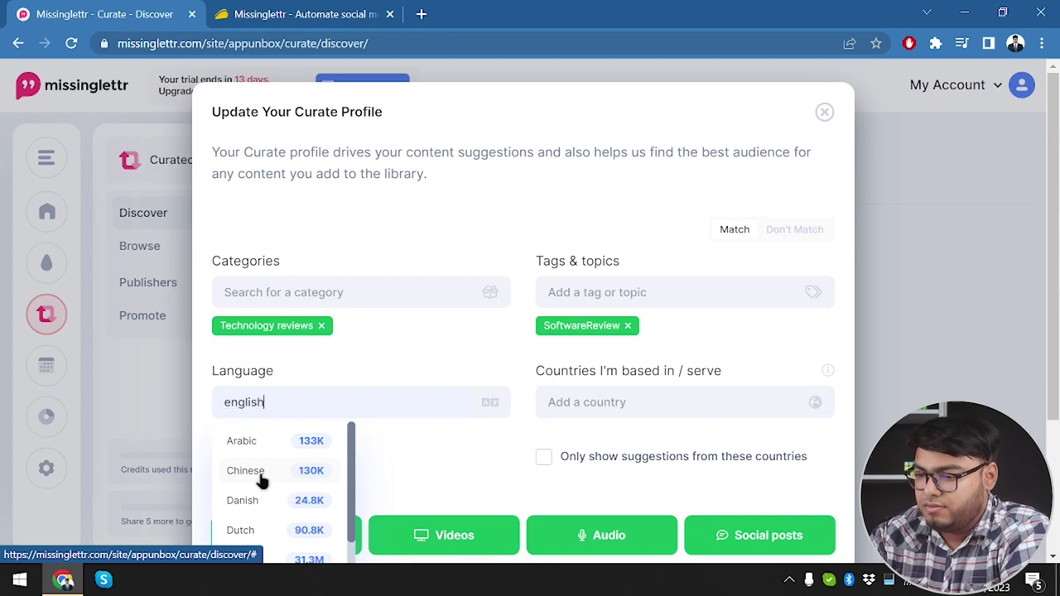
scroll(351, 411, "down", 1)
scroll(352, 411, "down", 1)
scroll(284, 443, "down", 1)
key("ctrl+a")
key("BackSpace")
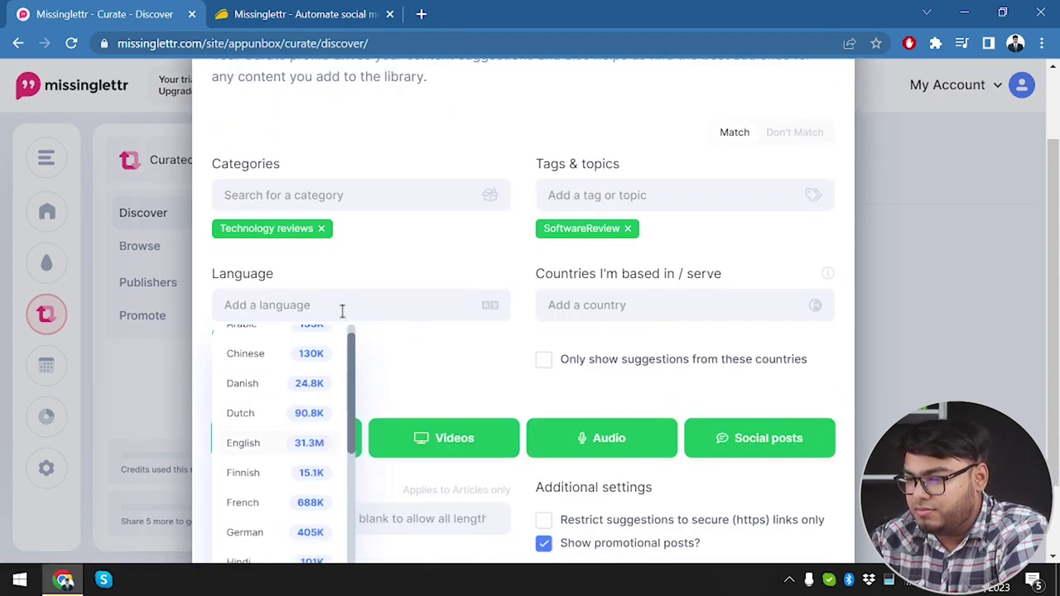
left_click(431, 375)
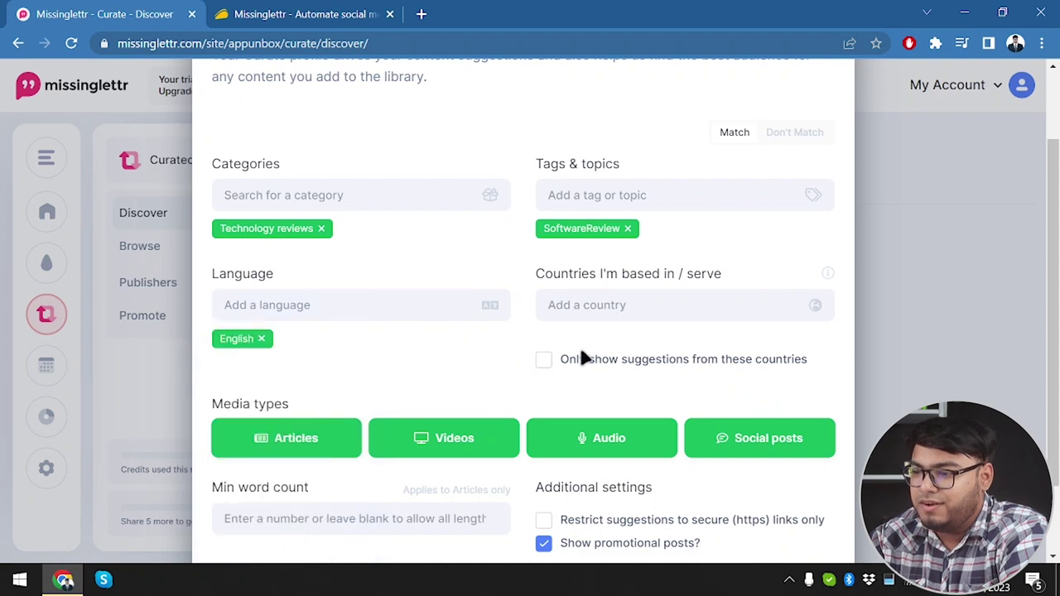
Add United States of America as a served country and restrict suggestions to the chosen countries.
left_click(661, 304)
scroll(635, 406, "down", 20)
scroll(627, 502, "down", 3)
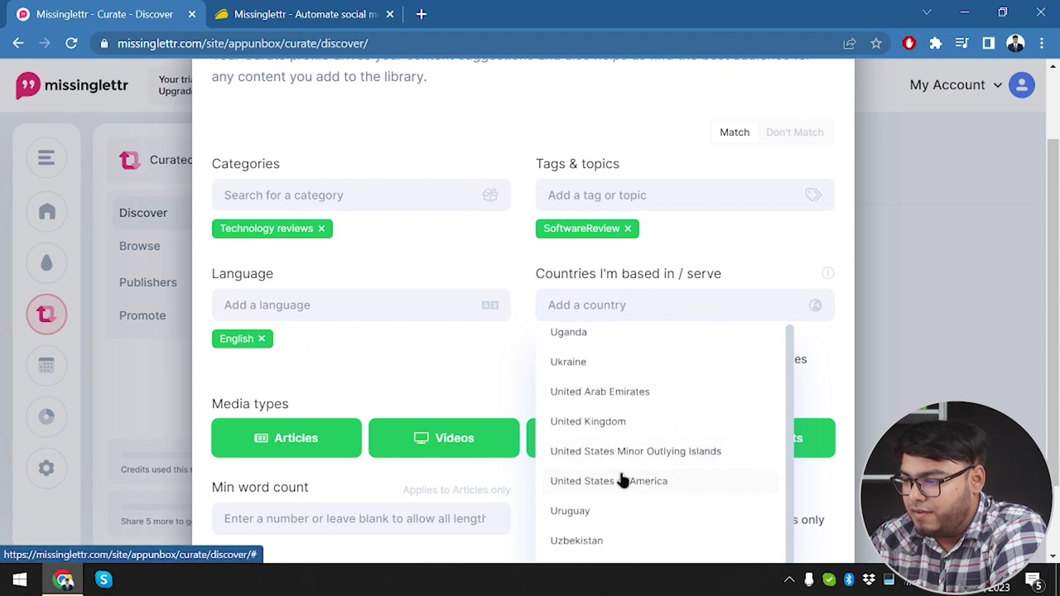
left_click(621, 480)
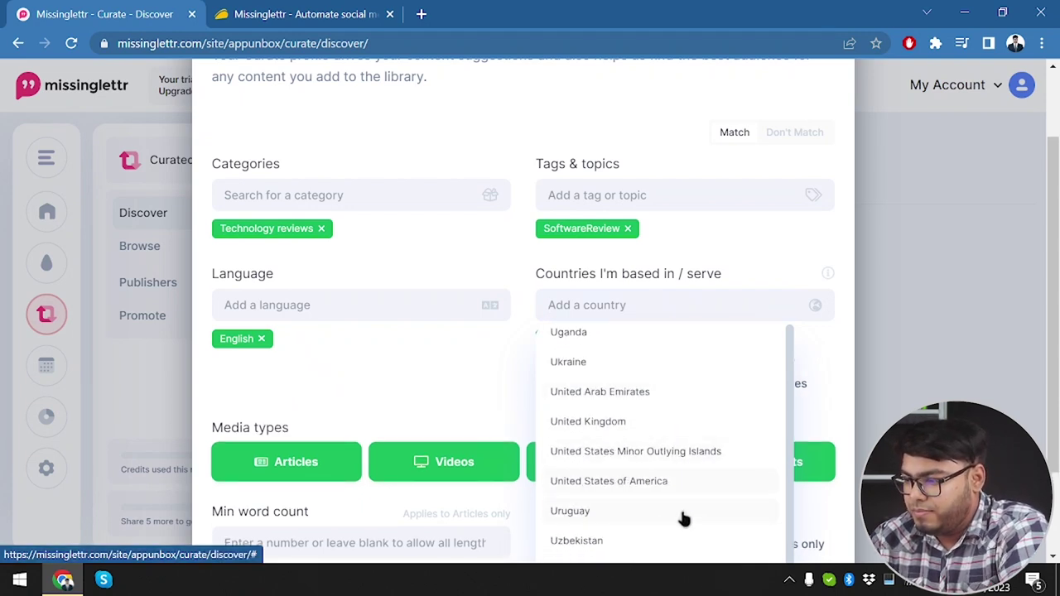
left_click(475, 376)
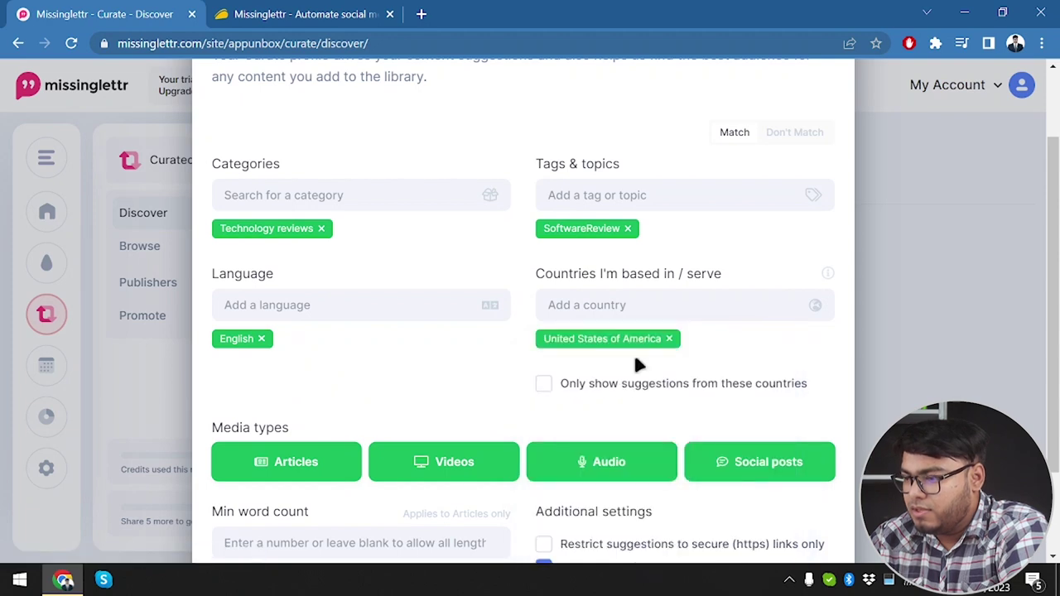
left_click(542, 396)
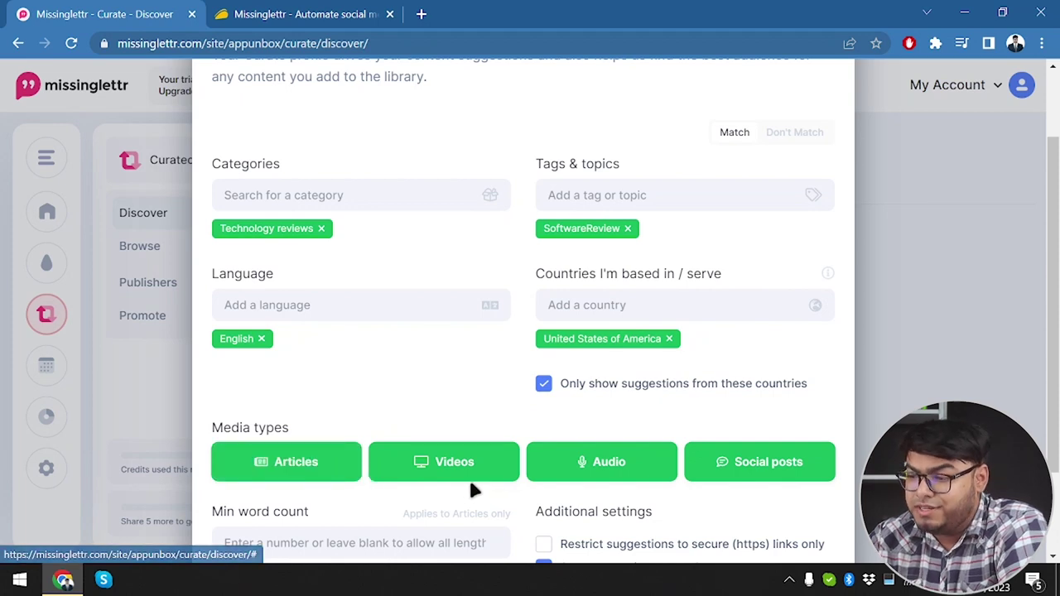
Review the Curate profile's media types and additional settings, and compare the Match and Don't Match options.
left_click(663, 463)
scroll(634, 455, "down", 2)
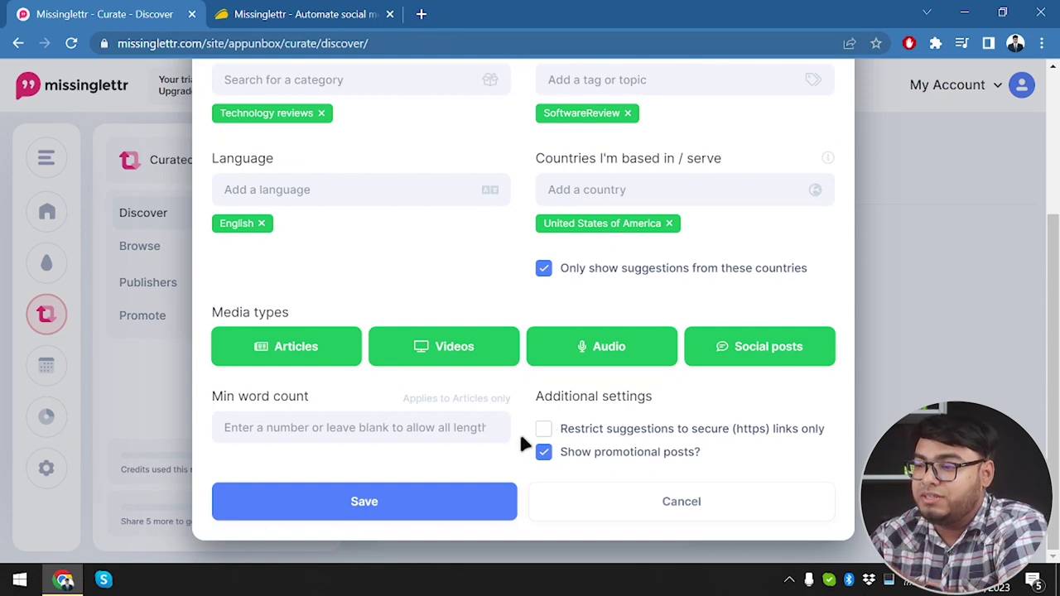
scroll(457, 365, "up", 3)
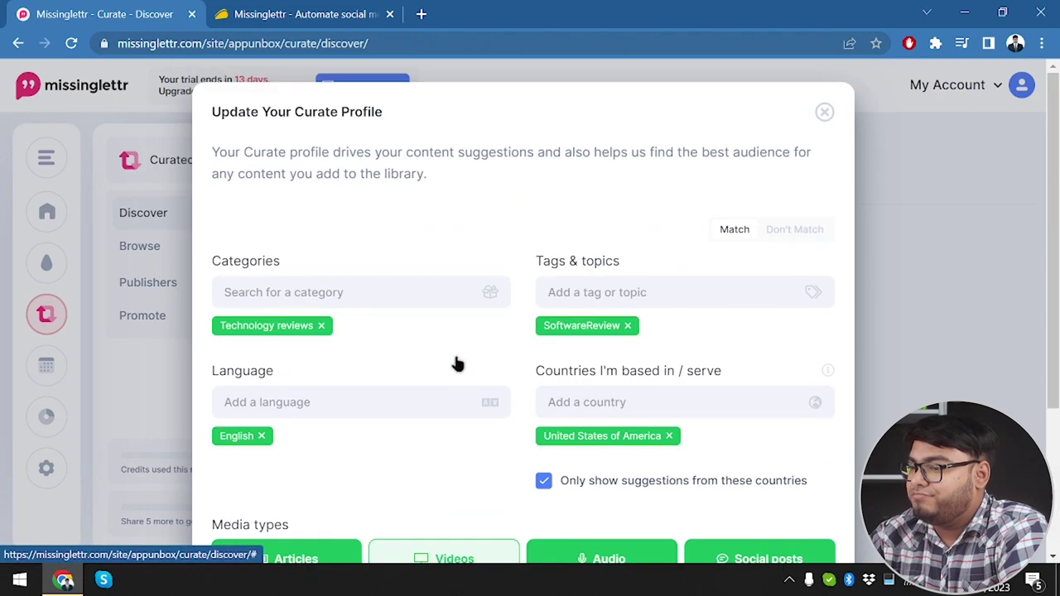
scroll(455, 364, "down", 2)
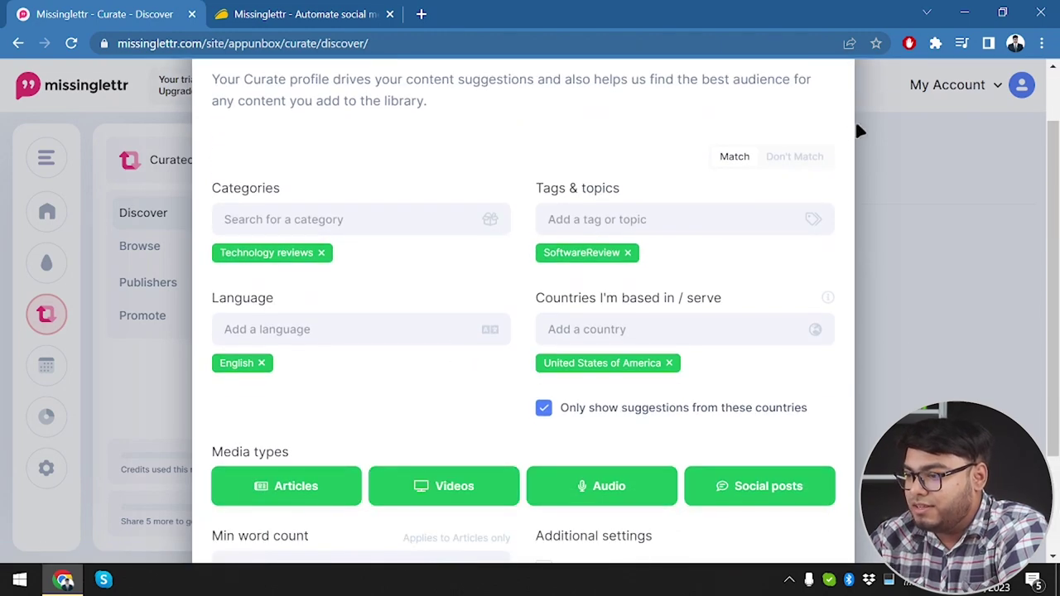
scroll(401, 367, "up", 2)
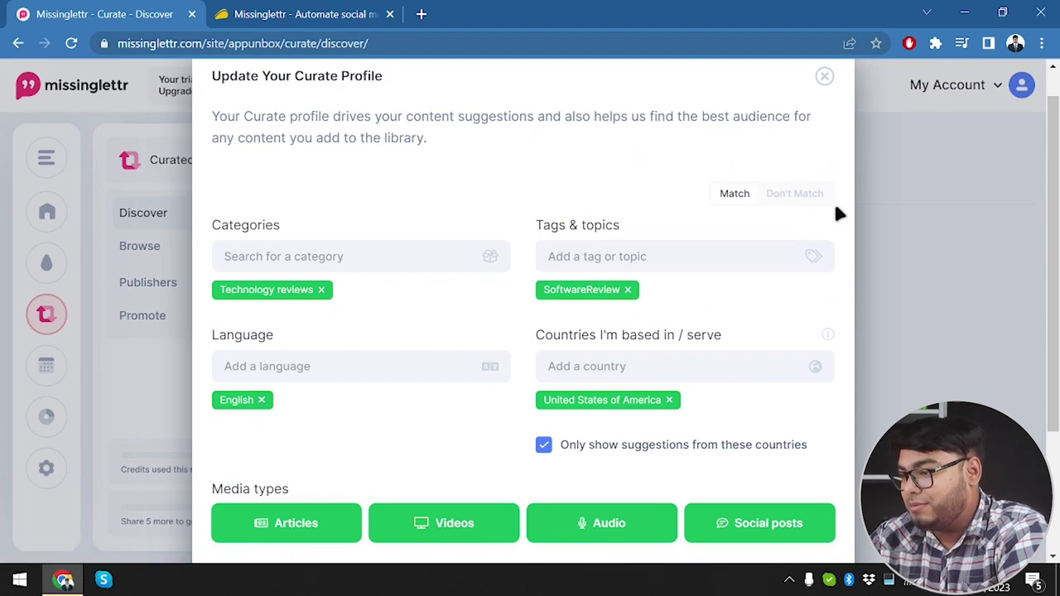
left_click(800, 198)
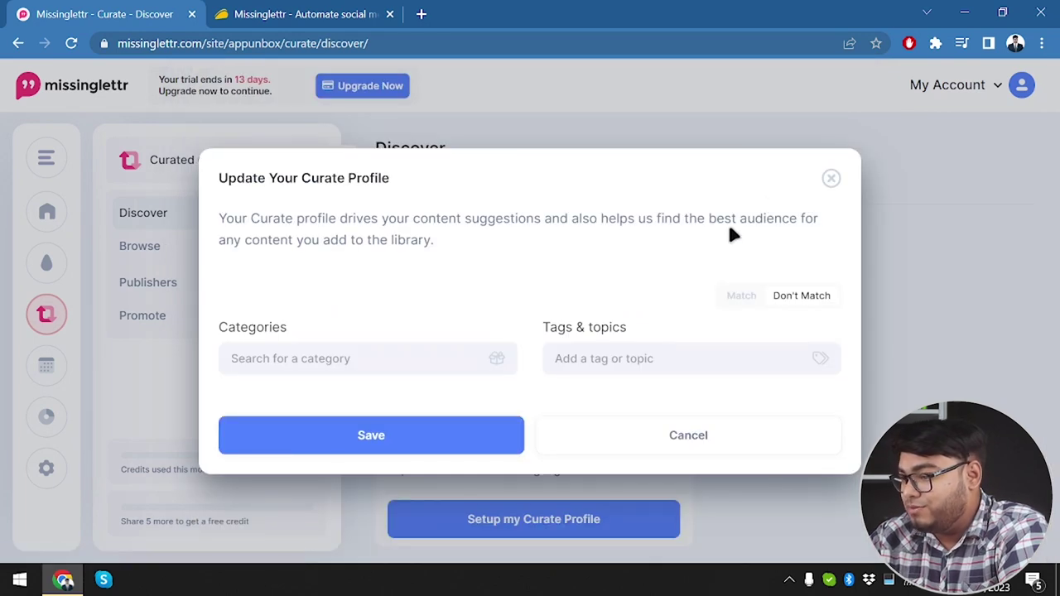
left_click(741, 300)
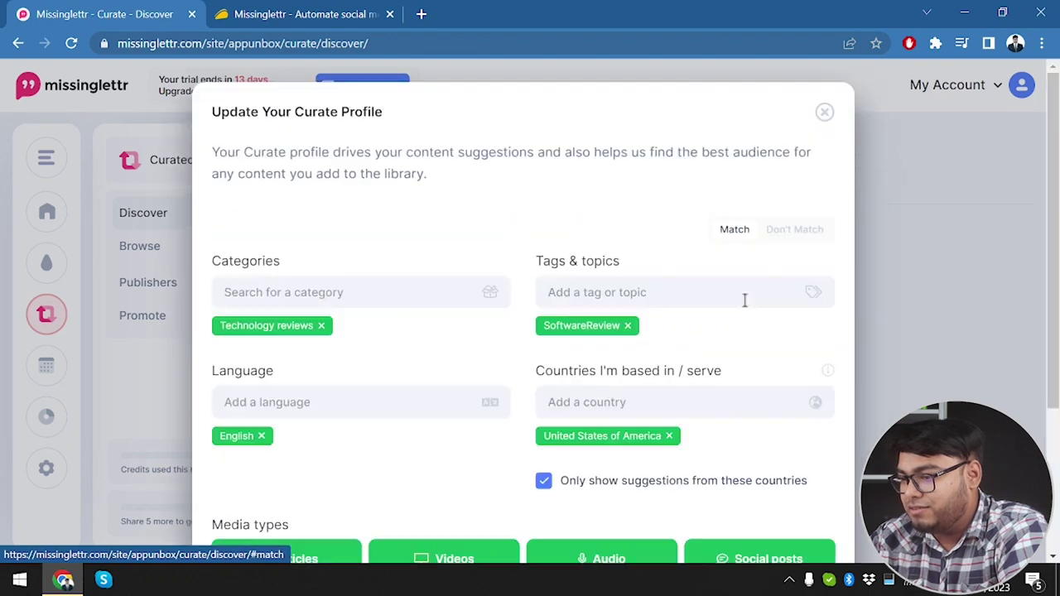
left_click(789, 236)
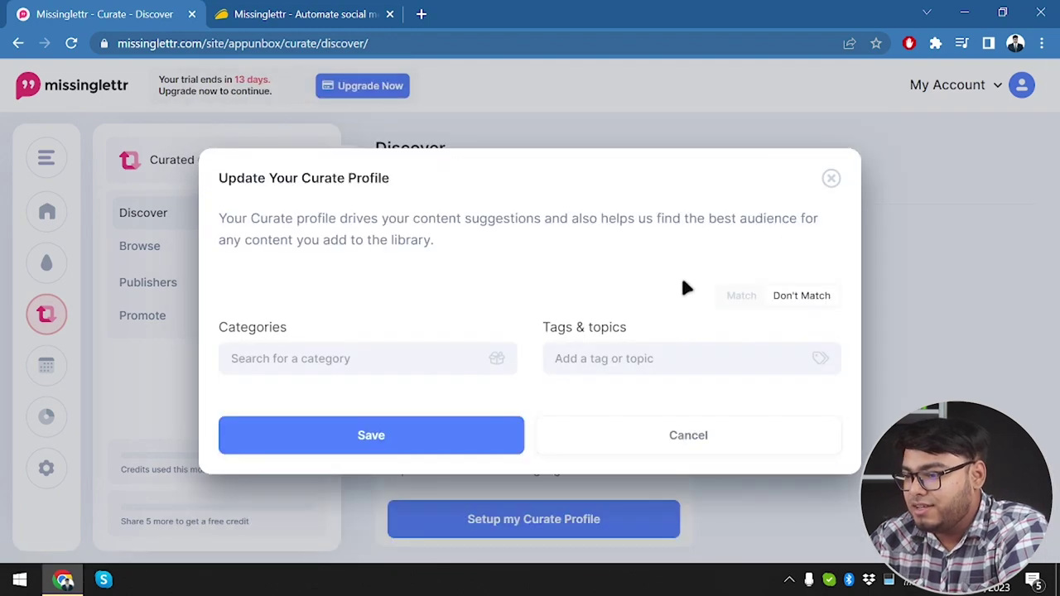
left_click(744, 297)
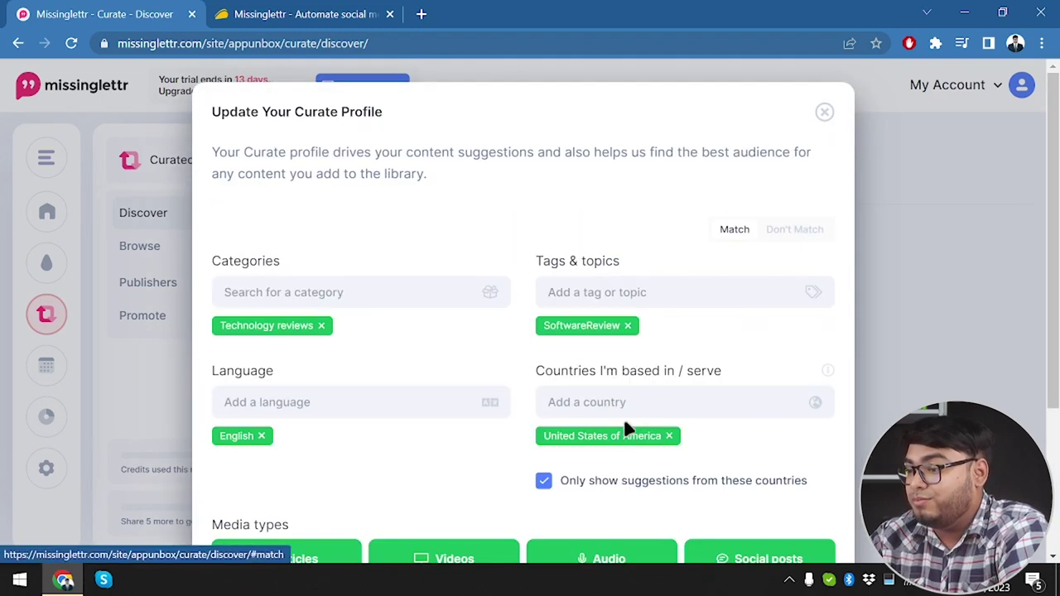
Set the minimum word count for articles to 1000 and try to save the Curate profile.
scroll(639, 316, "down", 3)
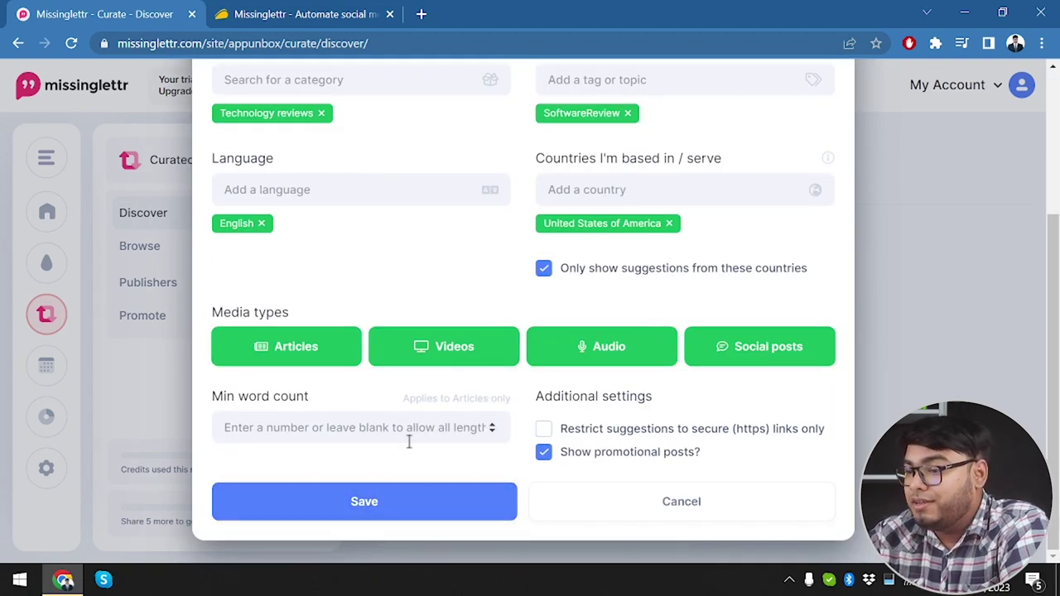
left_click(376, 428)
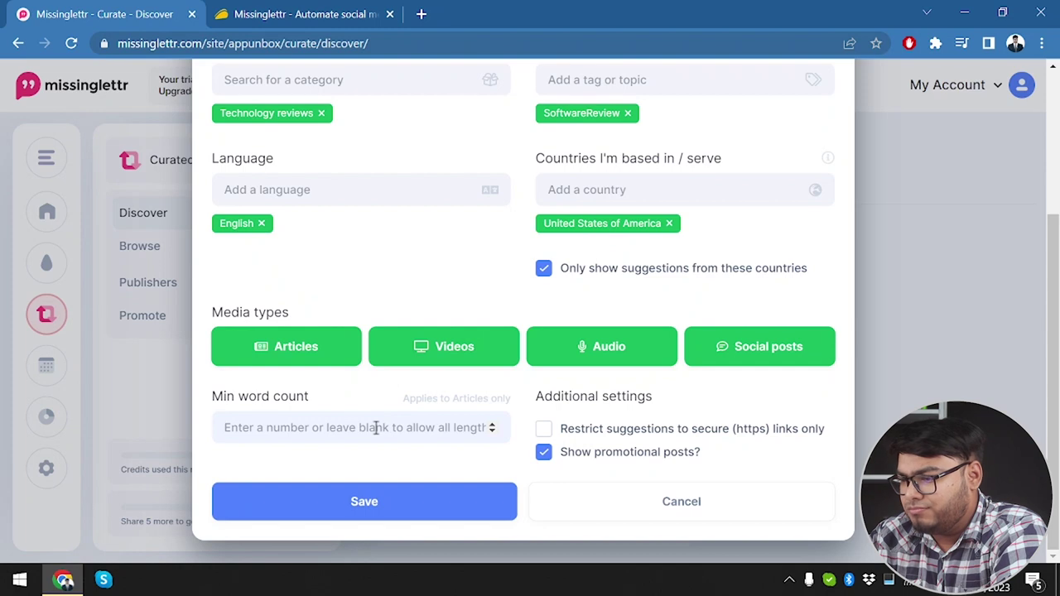
type("1")
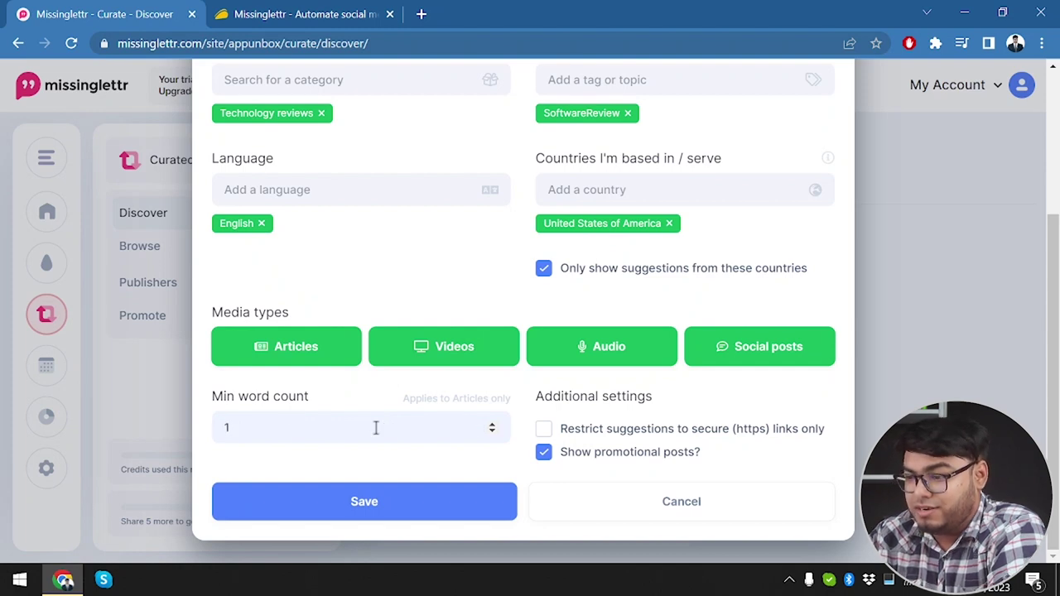
key("BackSpace")
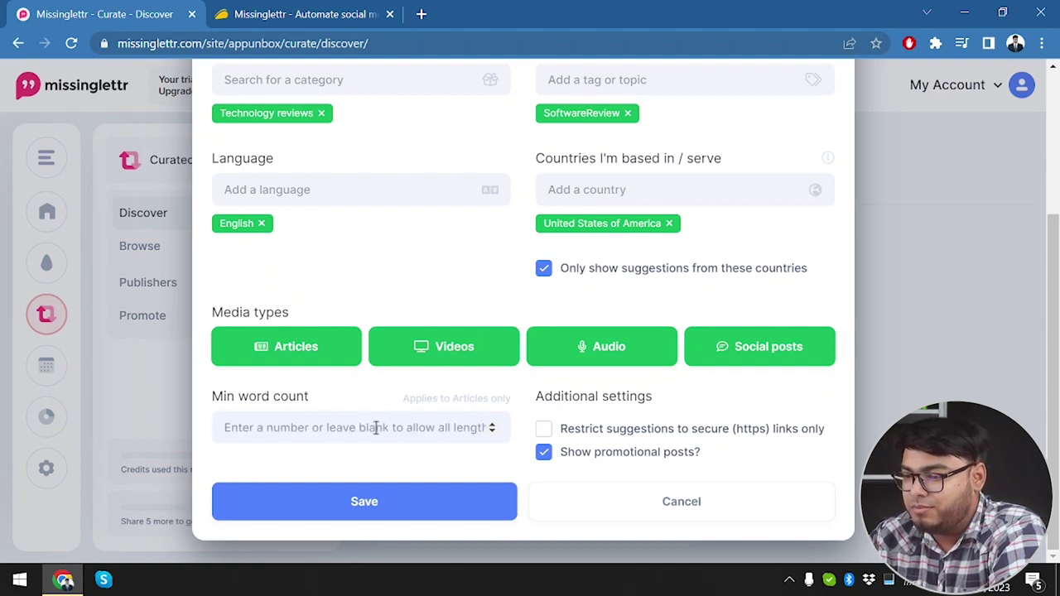
type("200")
key("BackSpace")
key("BackSpace")
type("1000")
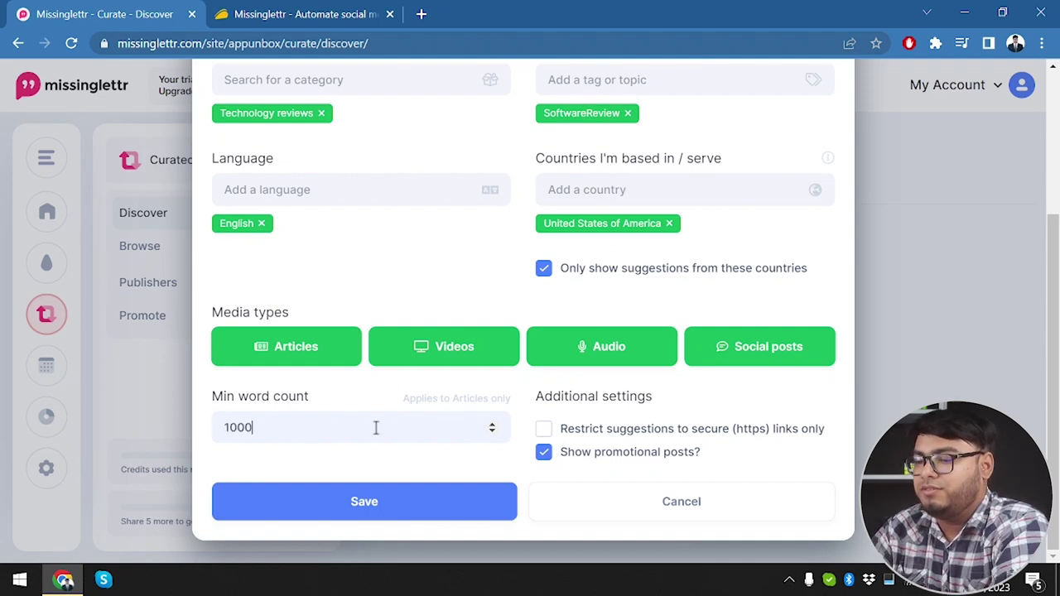
left_click(392, 497)
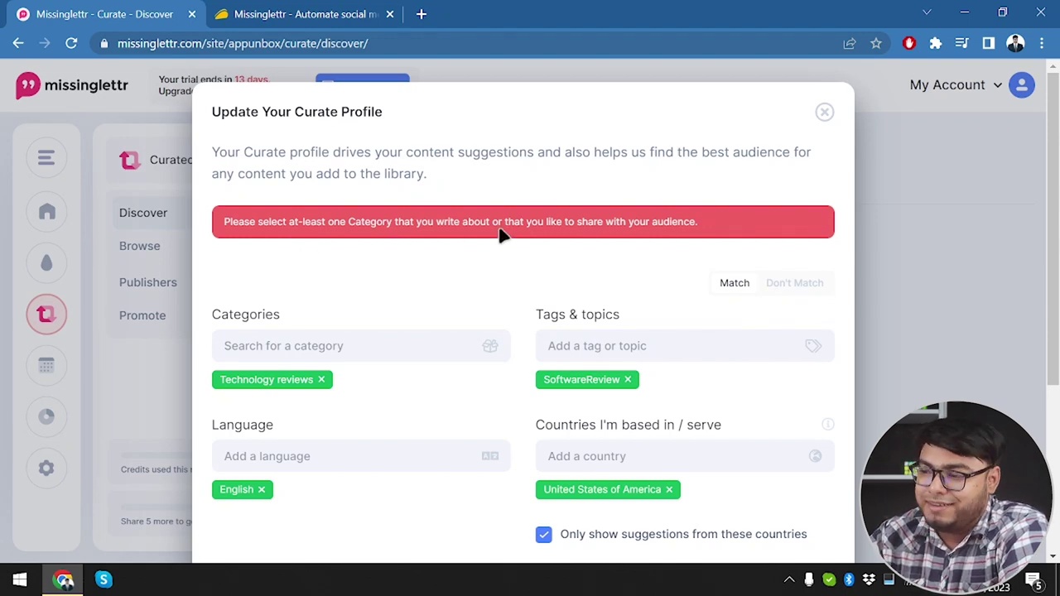
Recheck the profile fields, switch the Articles and Videos media types off and on again, and retry saving.
scroll(513, 236, "down", 3)
scroll(513, 237, "down", 2)
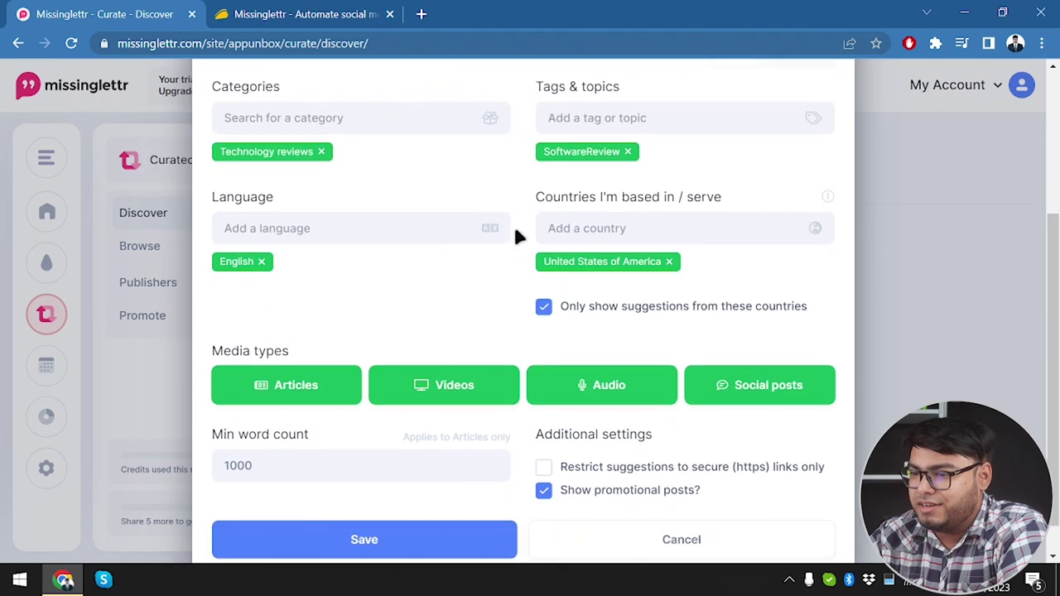
scroll(390, 136, "up", 5)
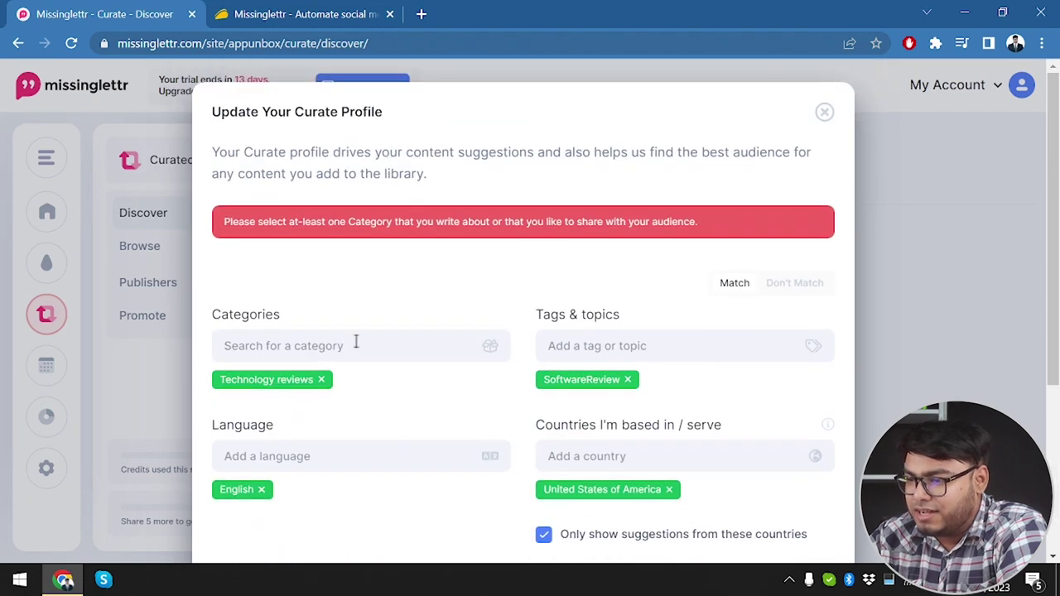
scroll(373, 379, "down", 3)
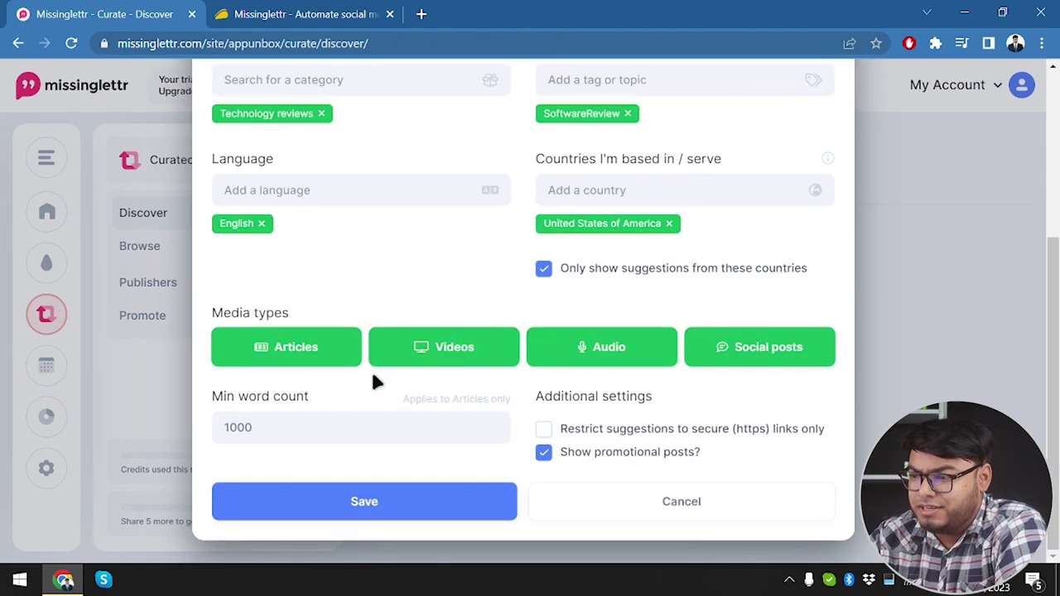
scroll(365, 305, "up", 1)
left_click(298, 386)
left_click(488, 377)
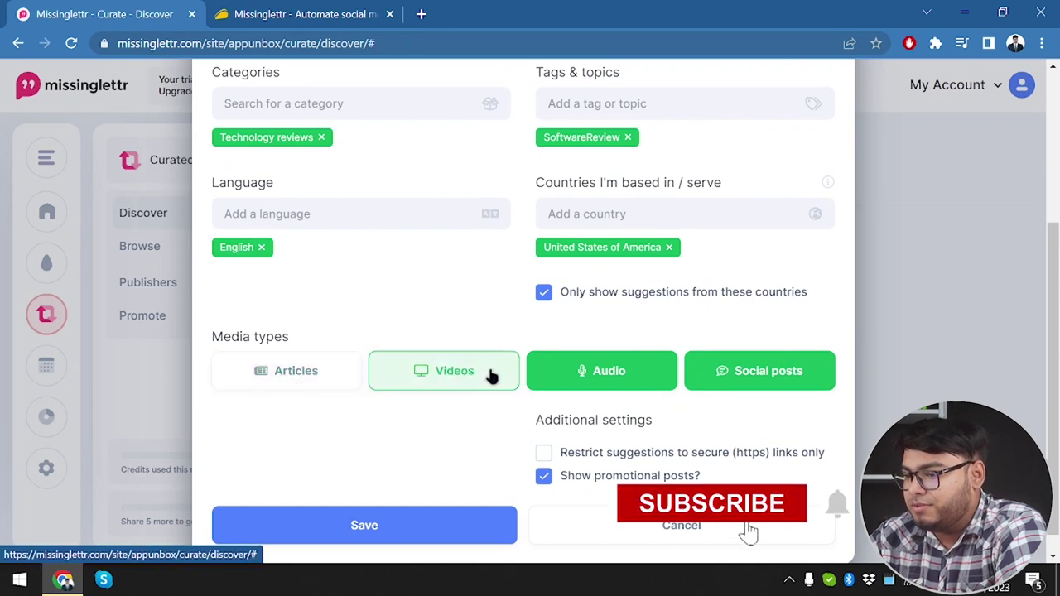
left_click(426, 372)
left_click(338, 378)
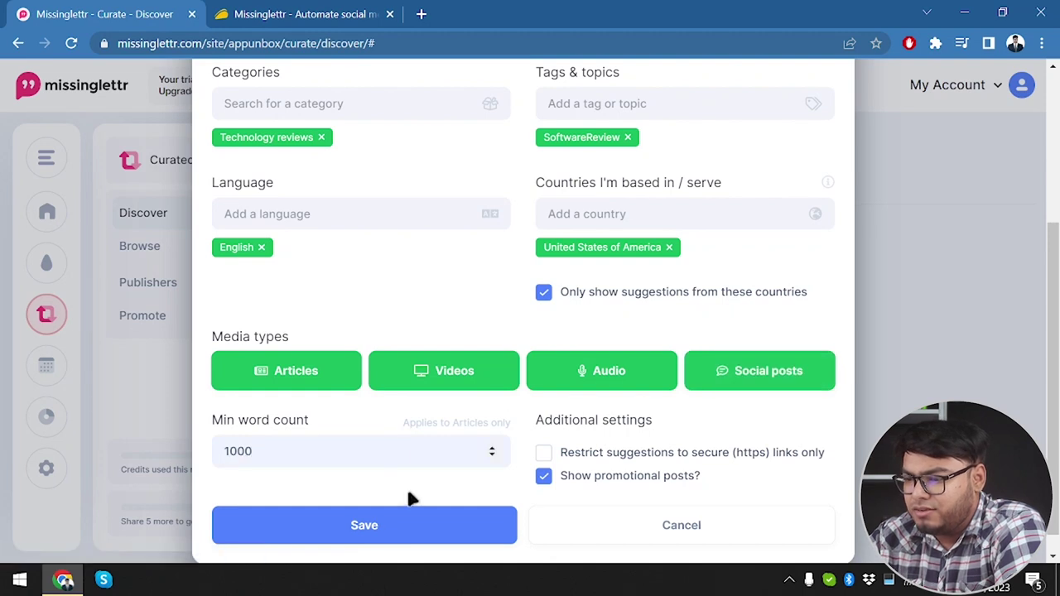
left_click(414, 534)
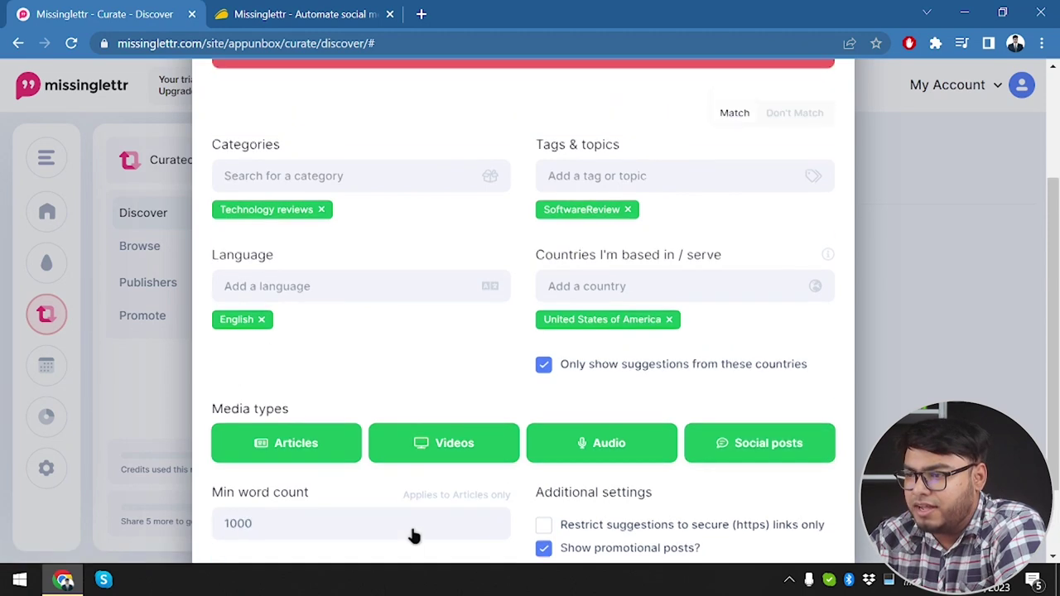
Choose Custom software from the technology group as a category for the Curate profile.
left_click(420, 221)
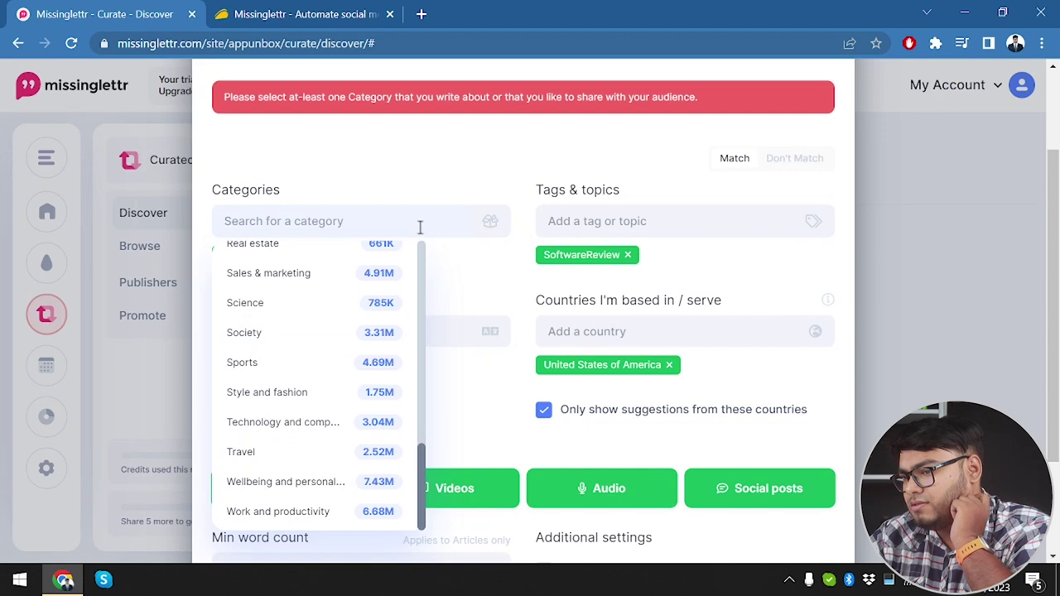
left_click(328, 300)
scroll(297, 355, "down", 4)
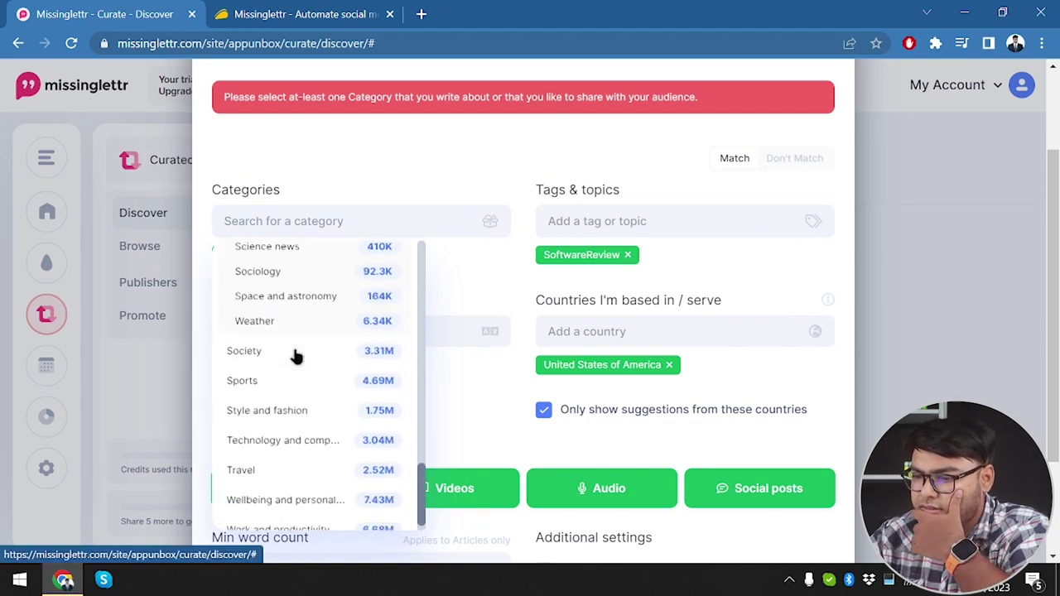
scroll(297, 356, "down", 2)
left_click(311, 423)
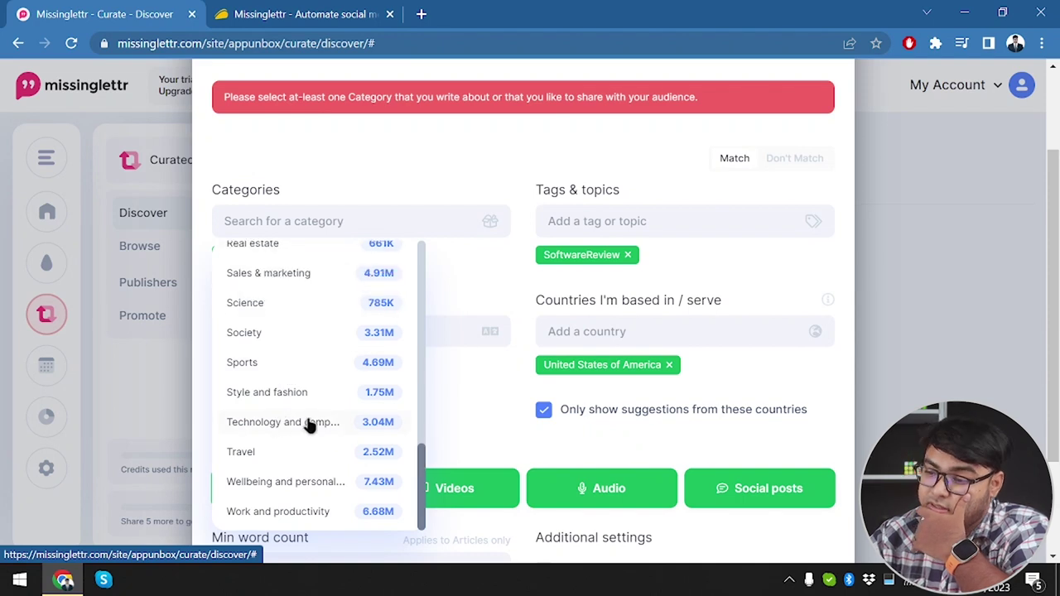
scroll(308, 425, "down", 3)
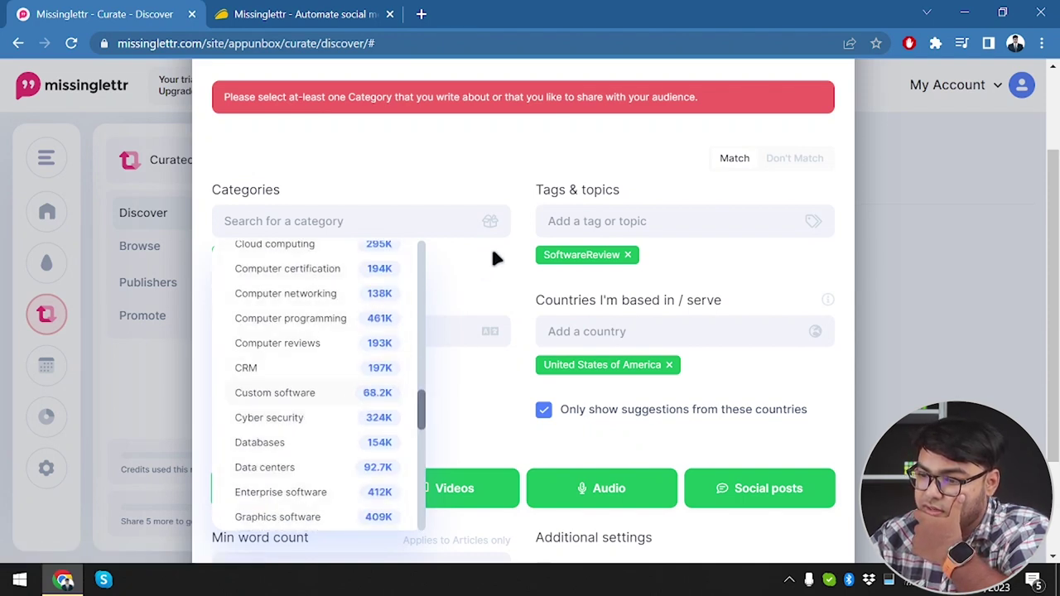
Add PC support as a further category from the technology group and close the category list.
scroll(352, 294, "up", 2)
scroll(323, 295, "up", 5)
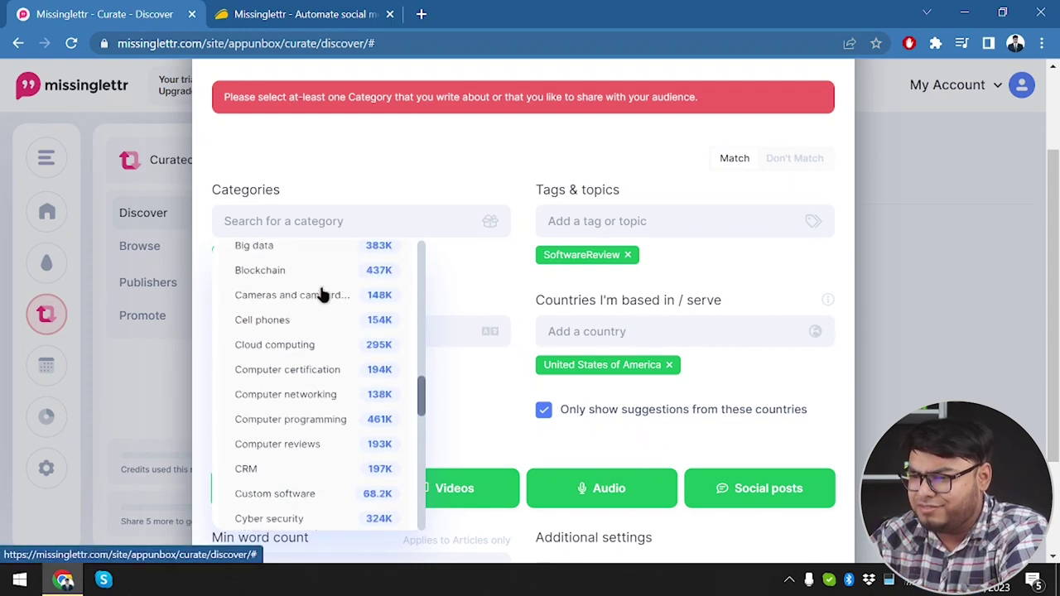
scroll(323, 295, "down", 6)
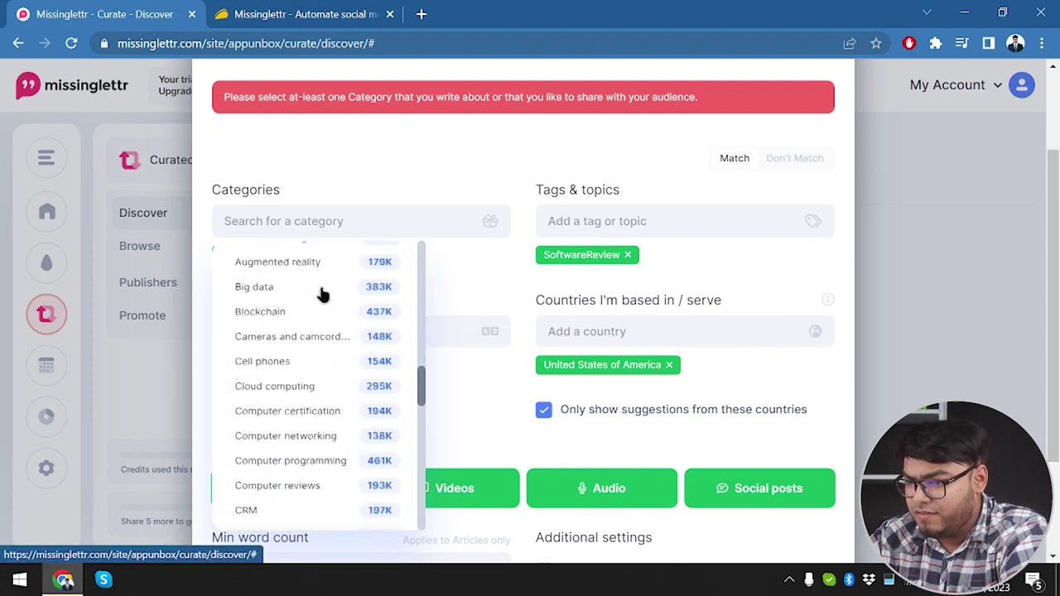
scroll(323, 295, "down", 3)
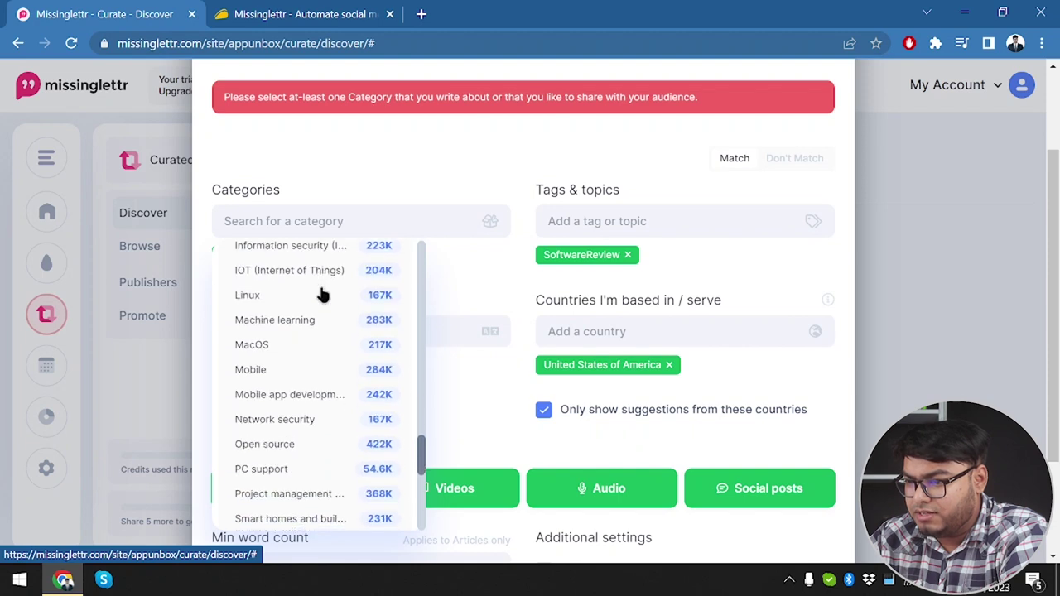
scroll(301, 364, "down", 3)
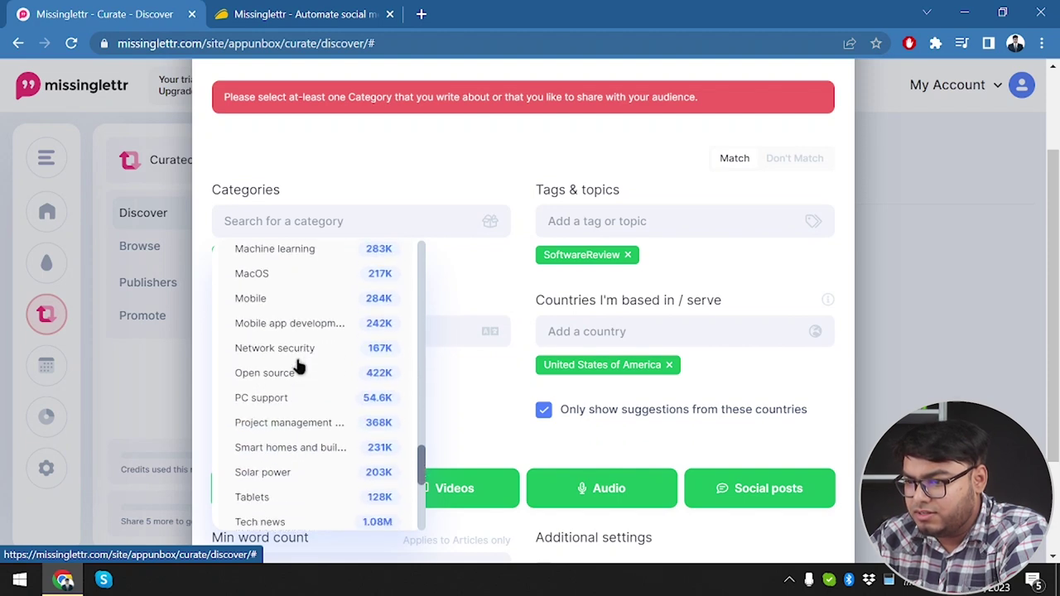
left_click(323, 351)
left_click(468, 271)
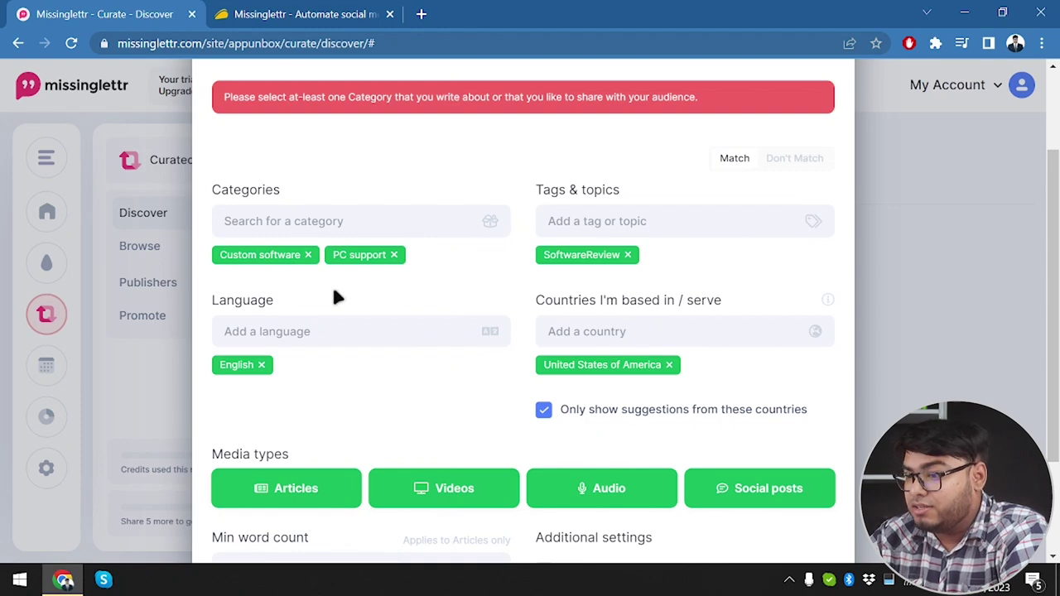
Save the Curate profile with the updated categories.
left_click(296, 497)
scroll(299, 505, "down", 2)
left_click(298, 504)
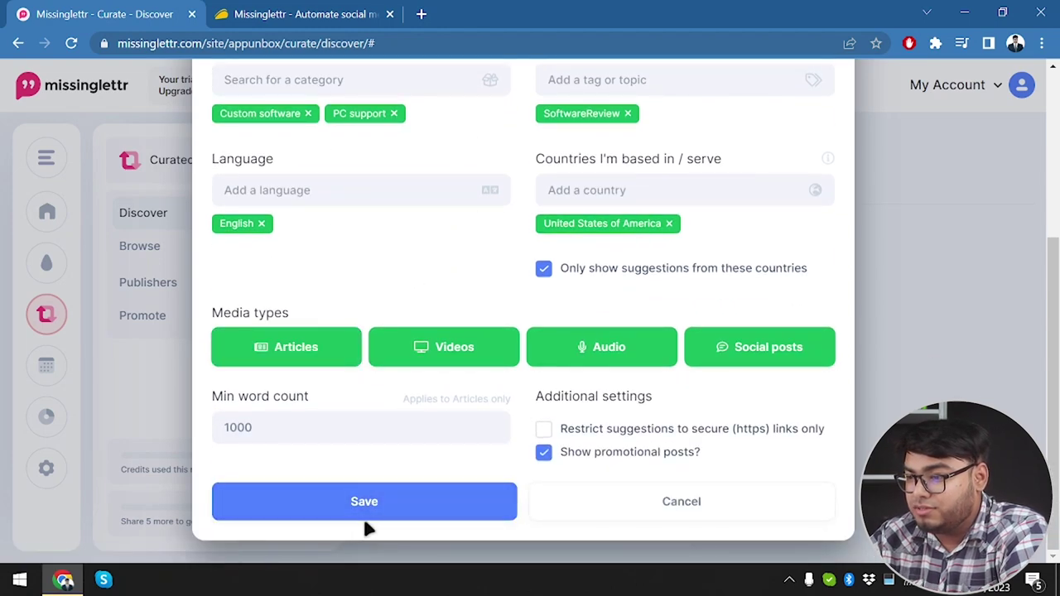
left_click(397, 502)
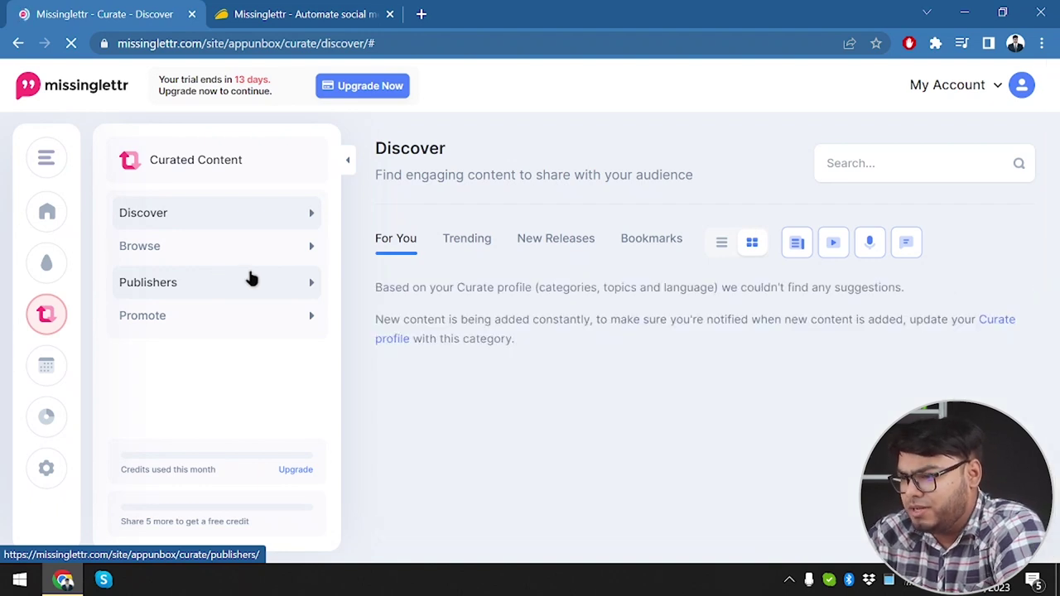
Look through the Trending, Bookmarks and For You views of Discover.
left_click(466, 246)
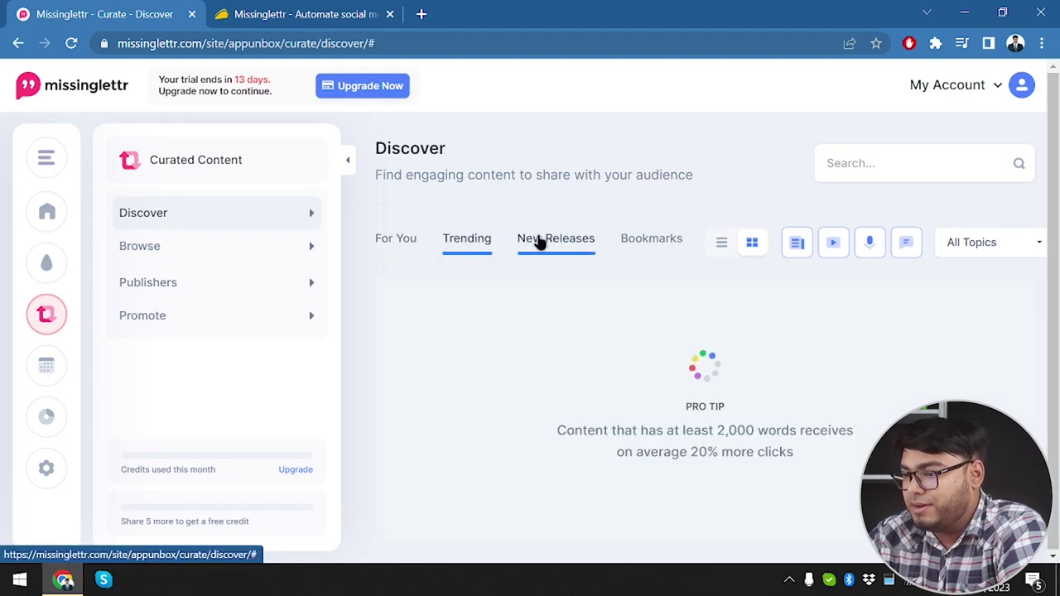
left_click(632, 246)
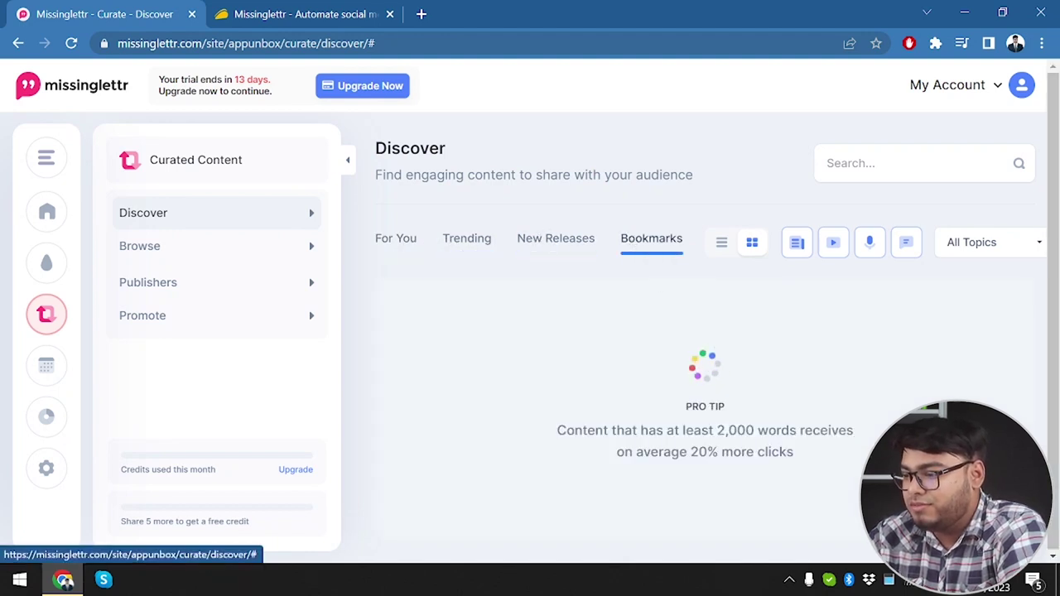
left_click(388, 235)
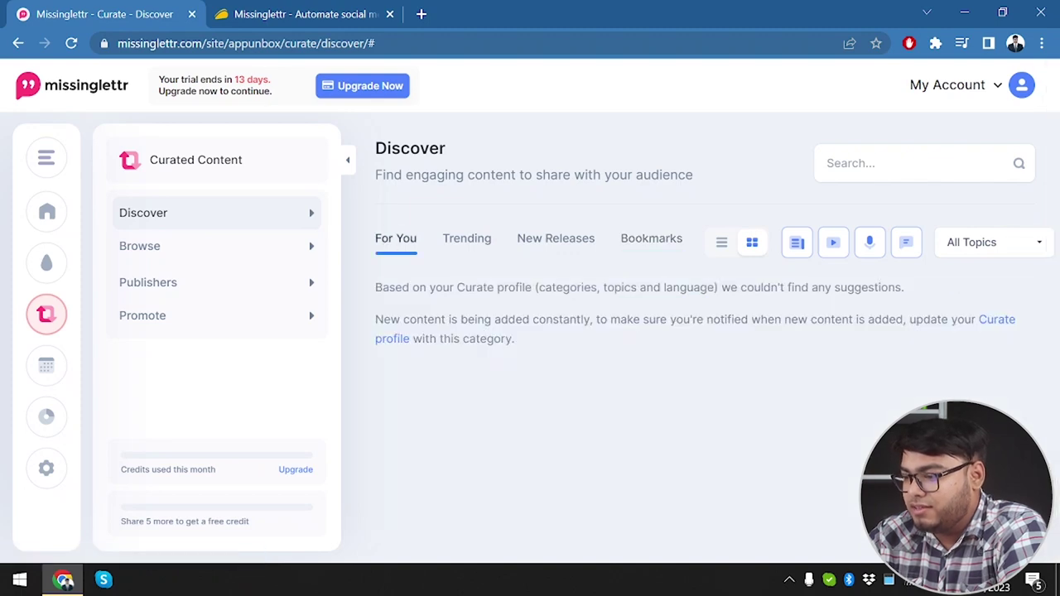
Start a new post promoting other external content and set its platform to LinkedIn.
left_click(309, 313)
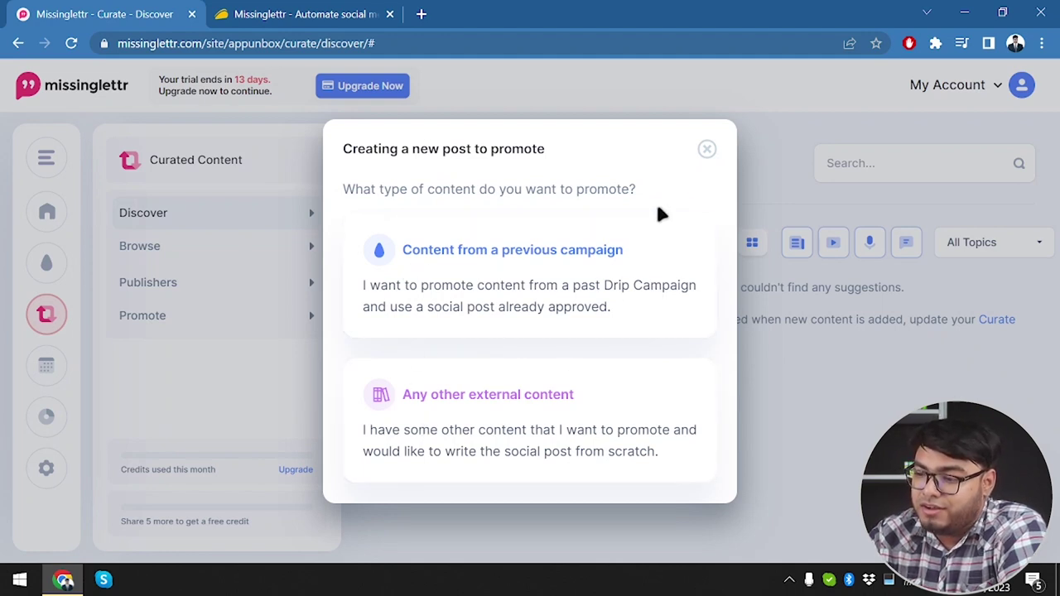
left_click(495, 454)
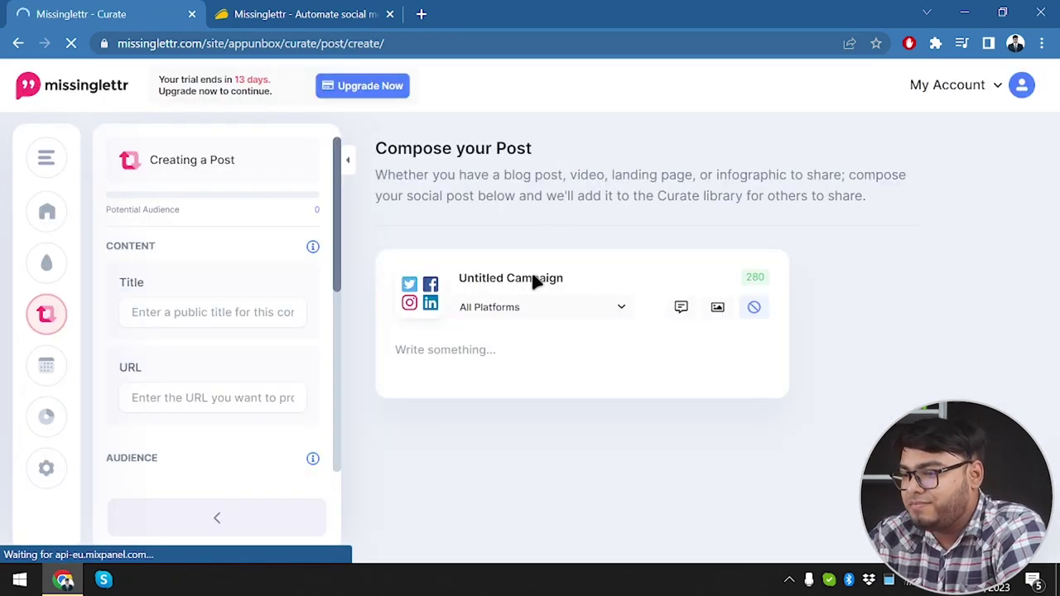
left_click(530, 308)
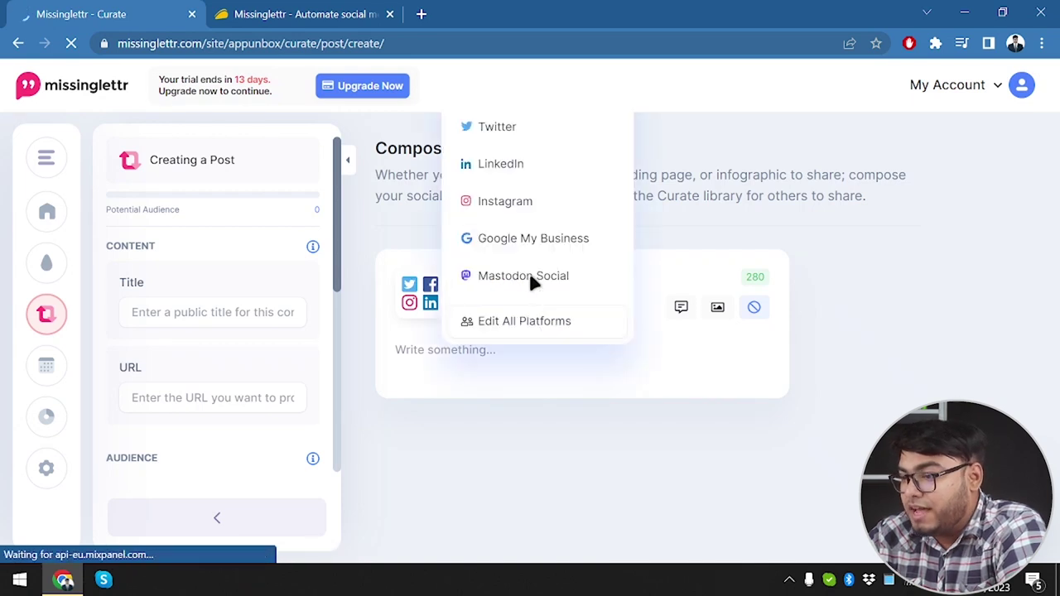
left_click(520, 164)
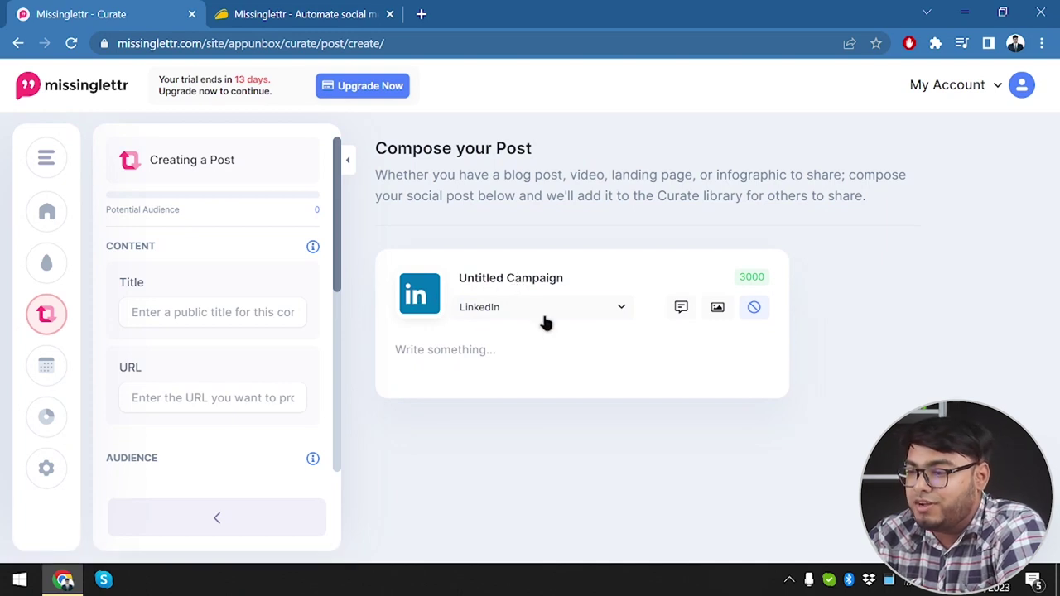
Write "This is a test campaign of missinglettr" as the post text and dismiss the missing-title notice.
triple_click(505, 278)
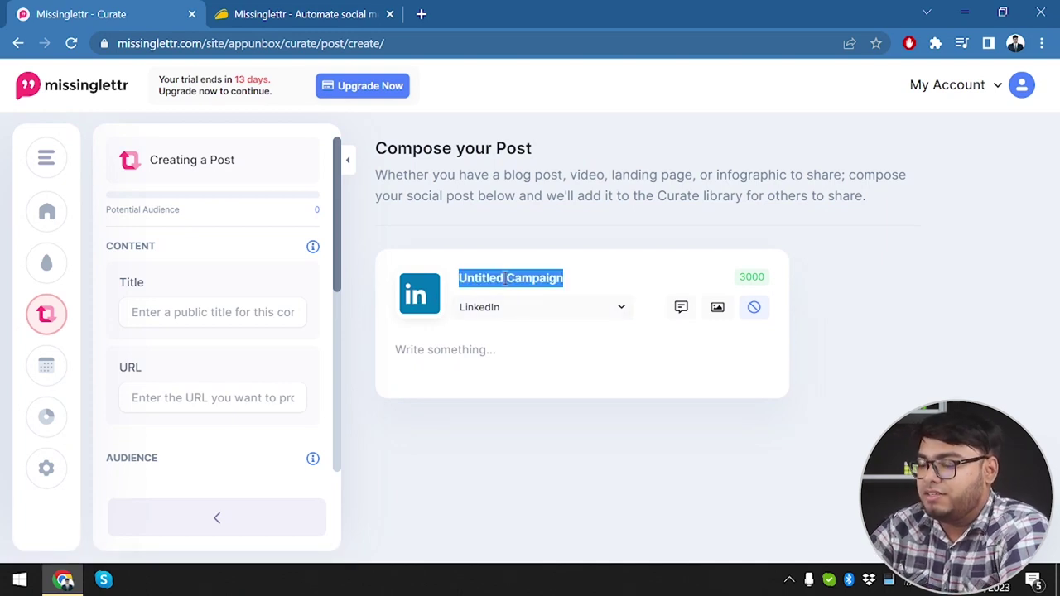
left_click(524, 343)
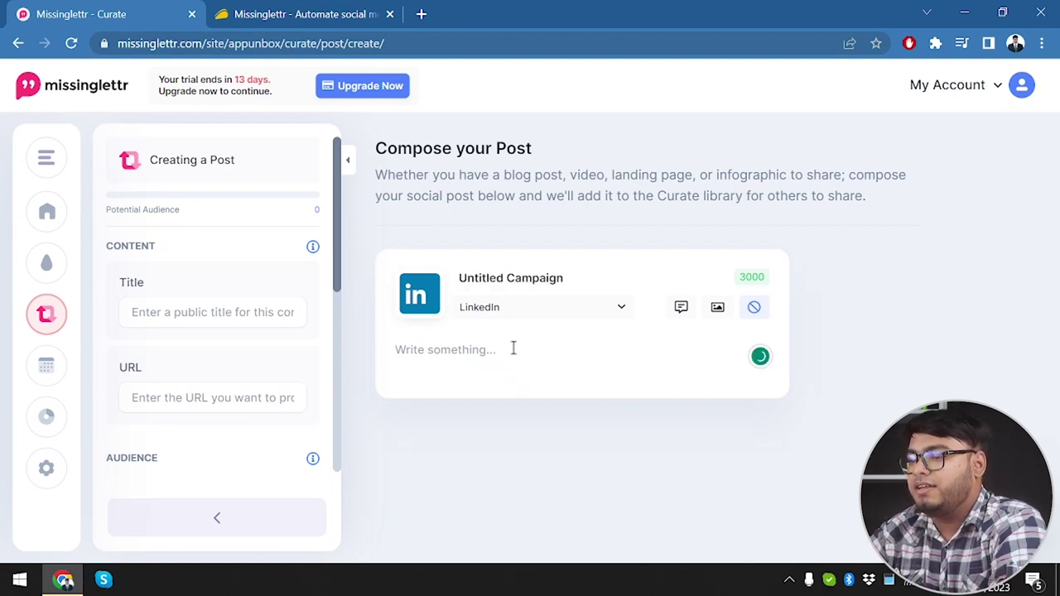
type("This is")
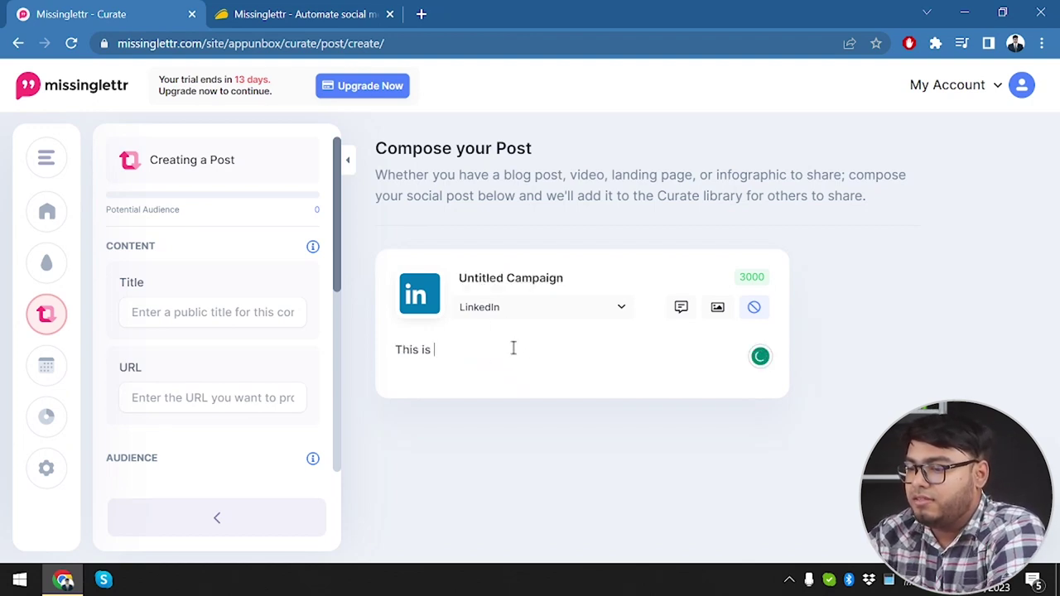
type(" a test campaign of missinglettr")
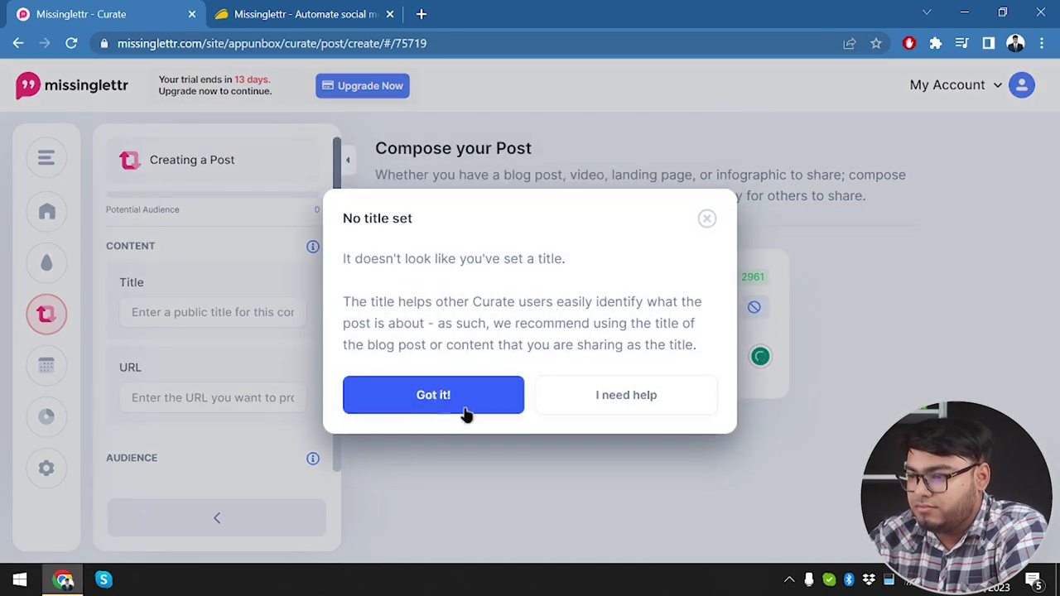
left_click(464, 410)
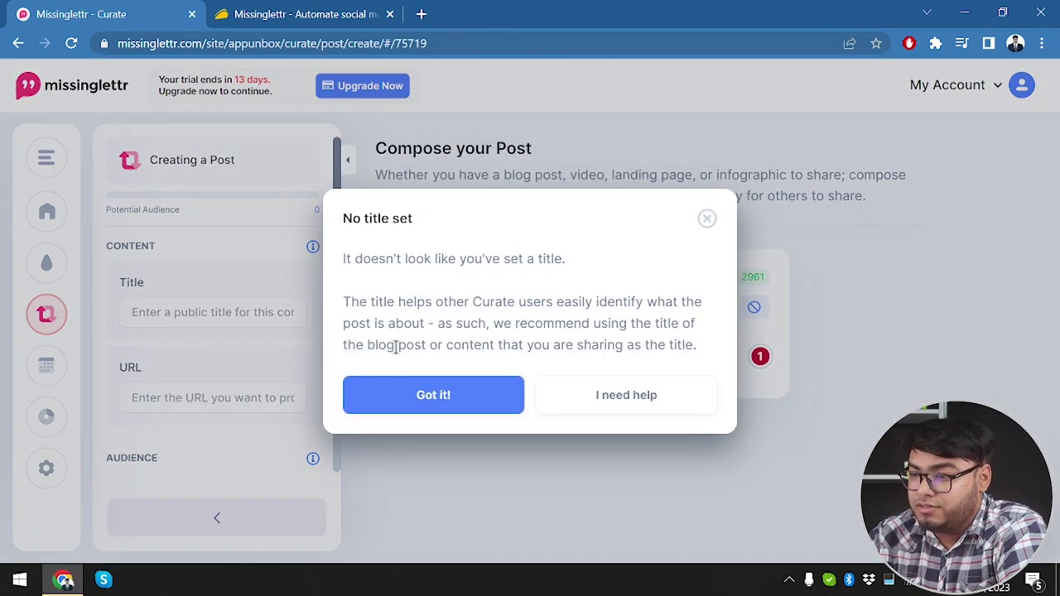
left_click(422, 395)
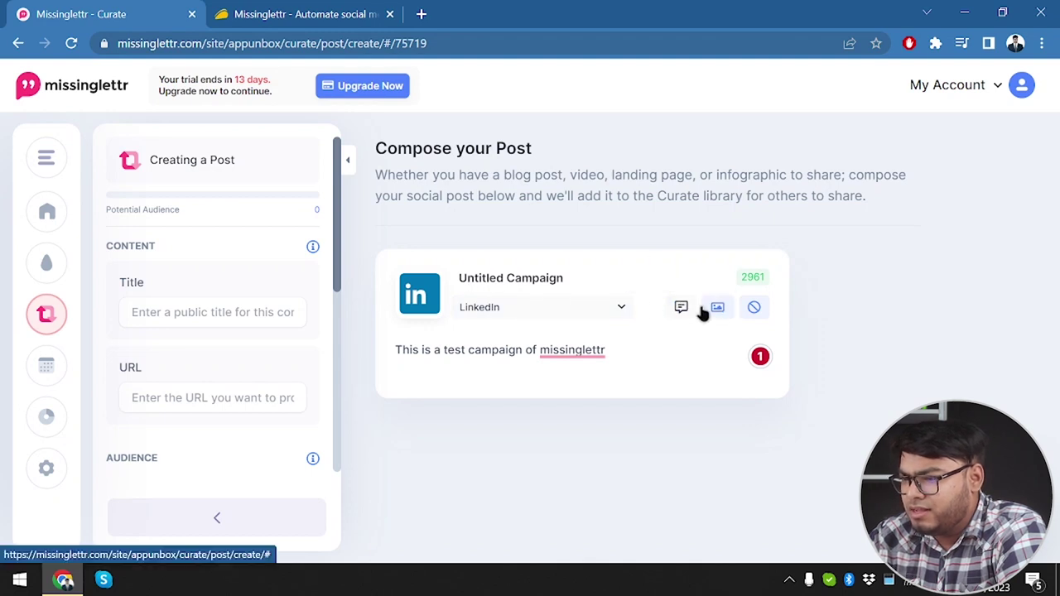
Title the post "Missinglettr" and check its URL field.
left_click(249, 309)
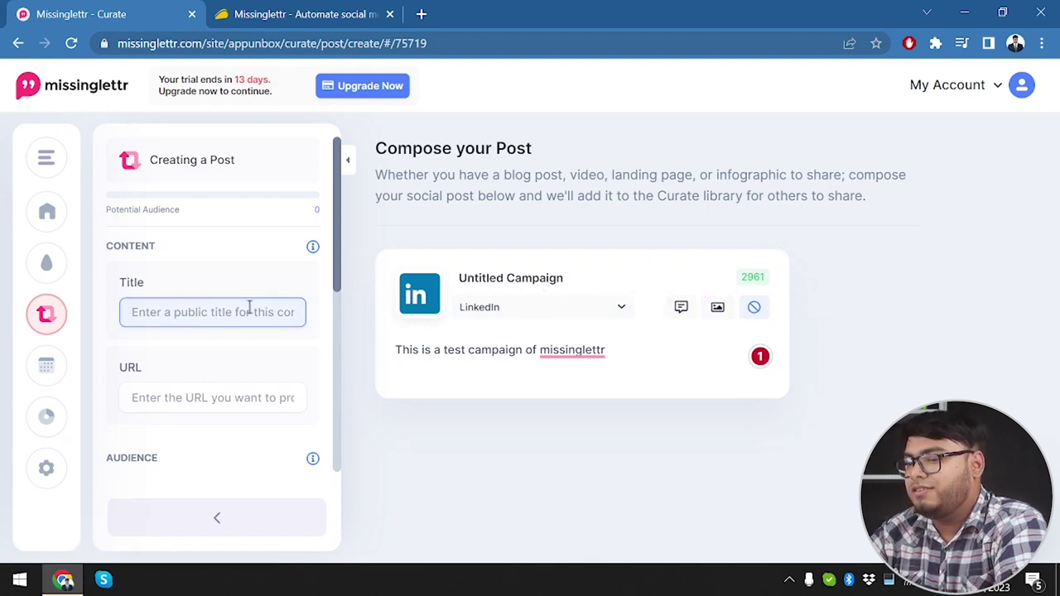
type("Missinglettr")
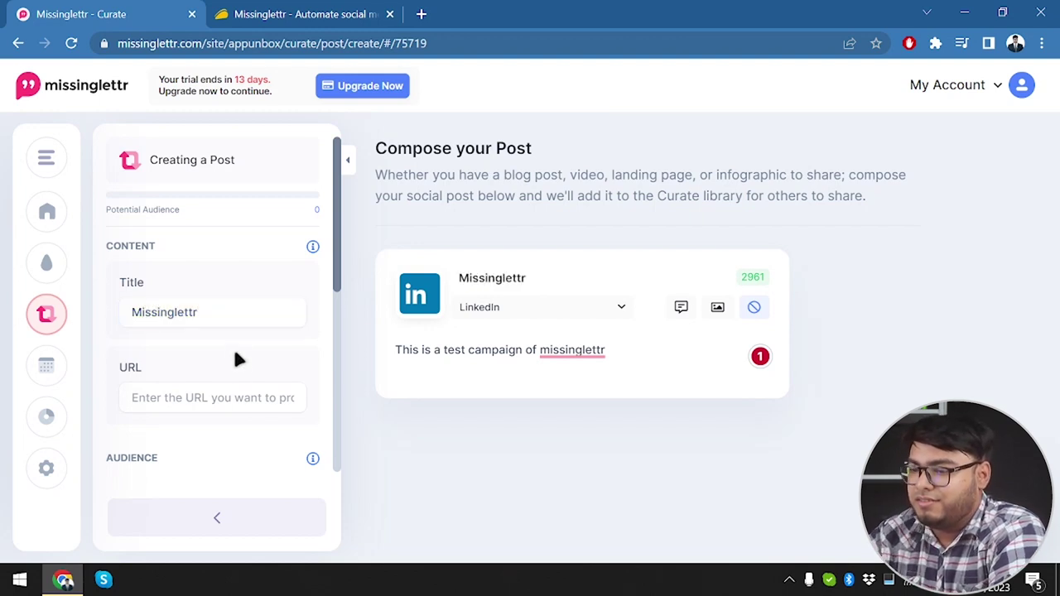
left_click(237, 398)
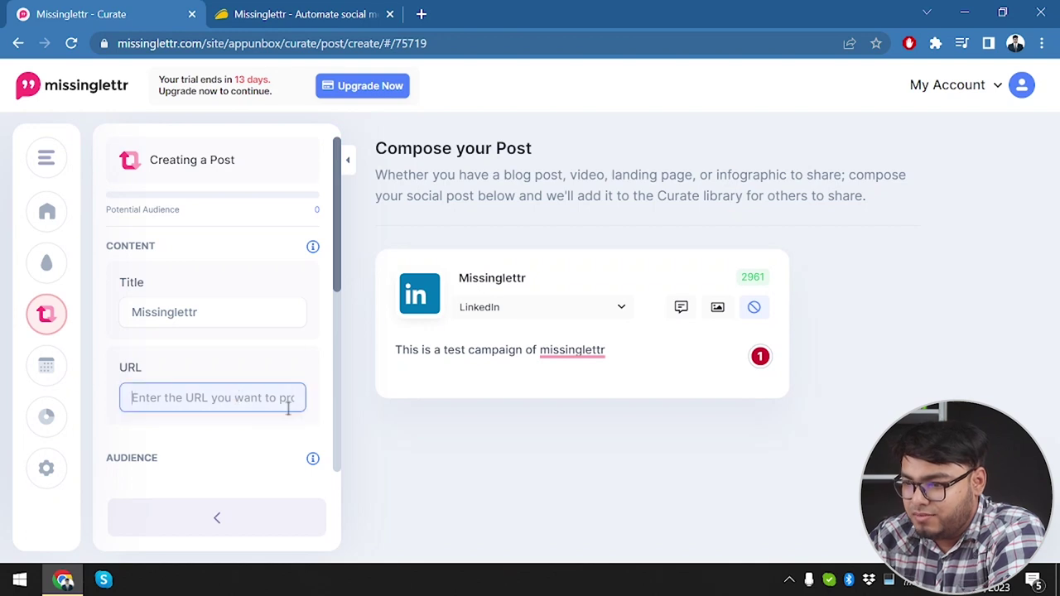
left_click(341, 381)
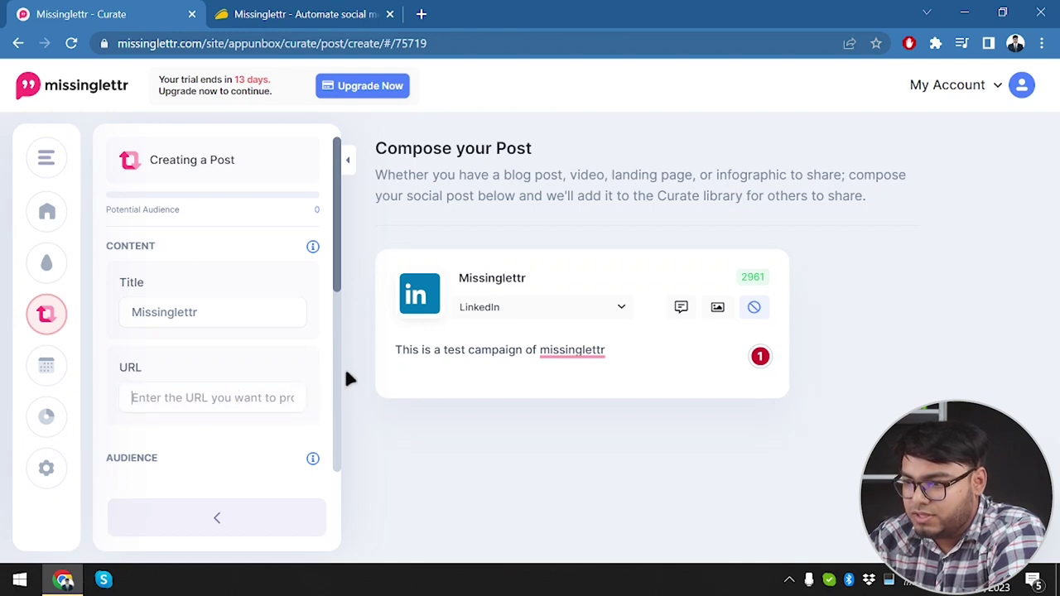
key("ctrl+minus")
key("ctrl+minus")
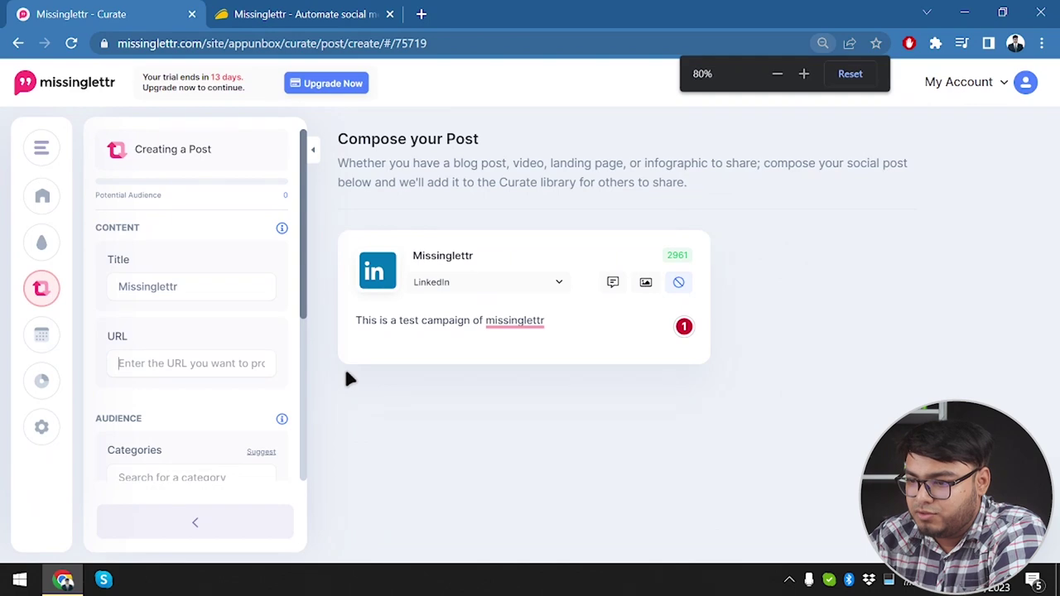
key("ctrl+plus")
key("ctrl+plus")
key("ctrl+minus")
key("ctrl+minus")
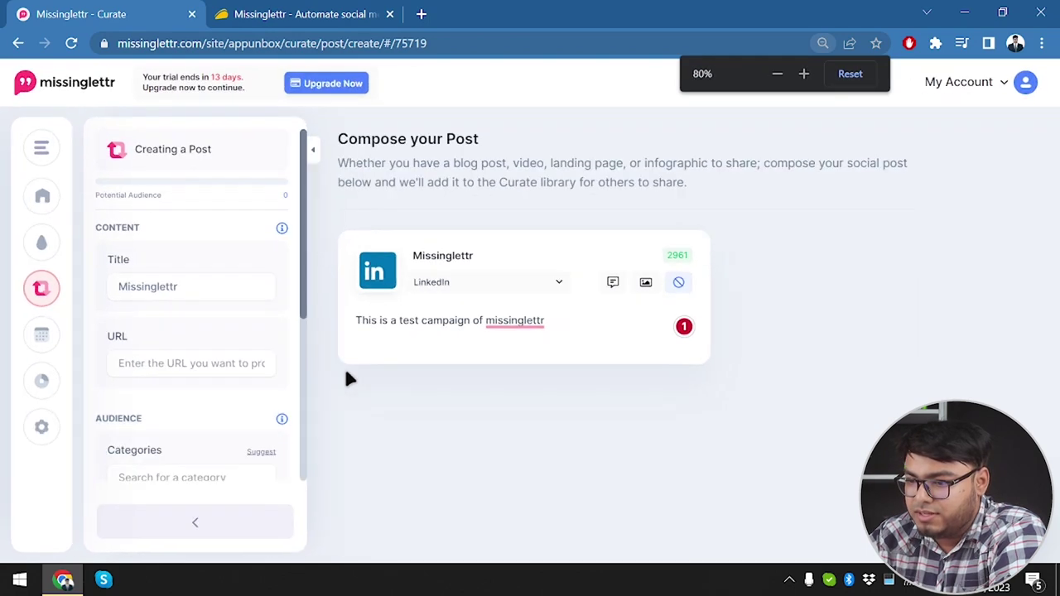
key("ctrl+plus")
key("ctrl+plus")
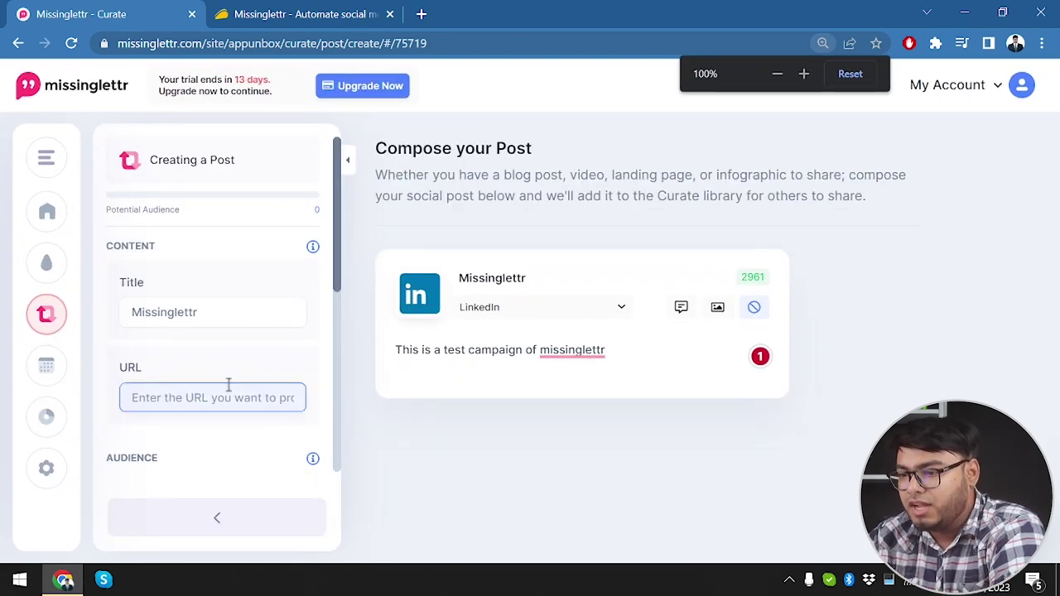
Review the post's URL, Categories and Tags & topics fields, and collapse the post settings.
scroll(230, 385, "down", 1)
left_click(255, 345)
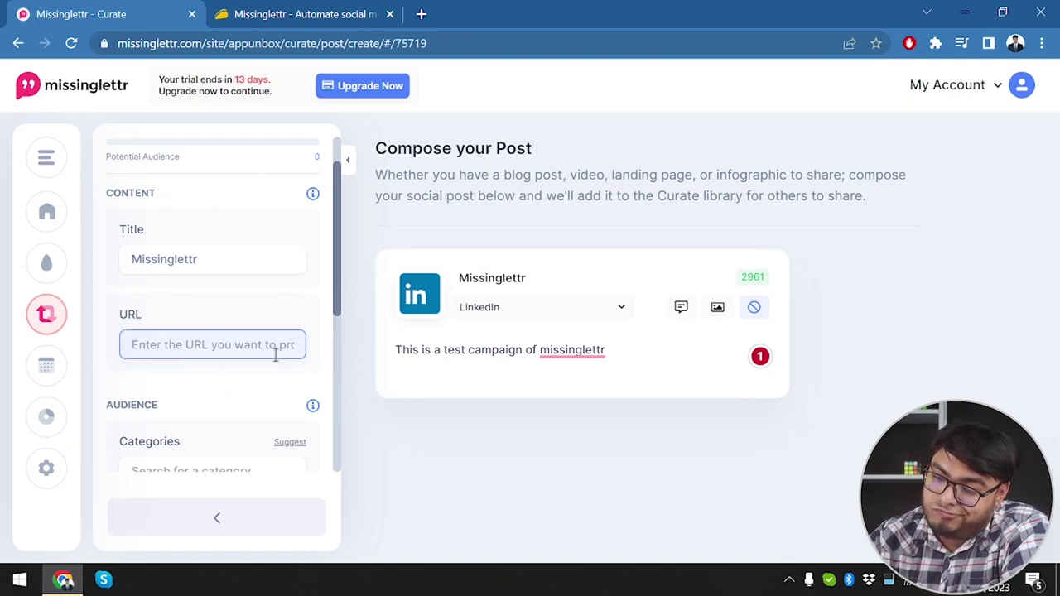
scroll(274, 354, "down", 1)
scroll(274, 355, "down", 1)
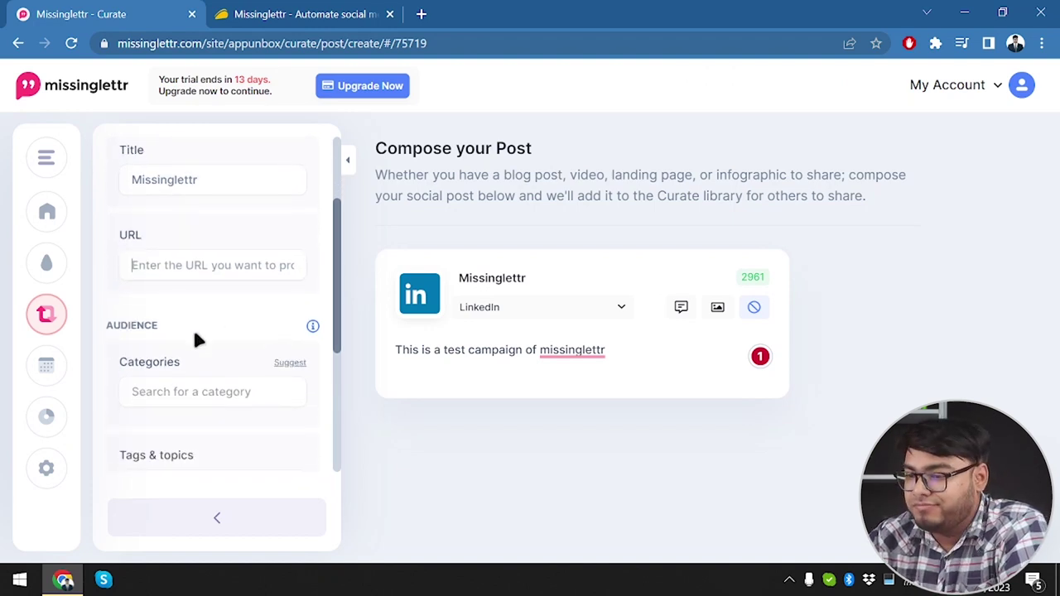
scroll(199, 356, "down", 1)
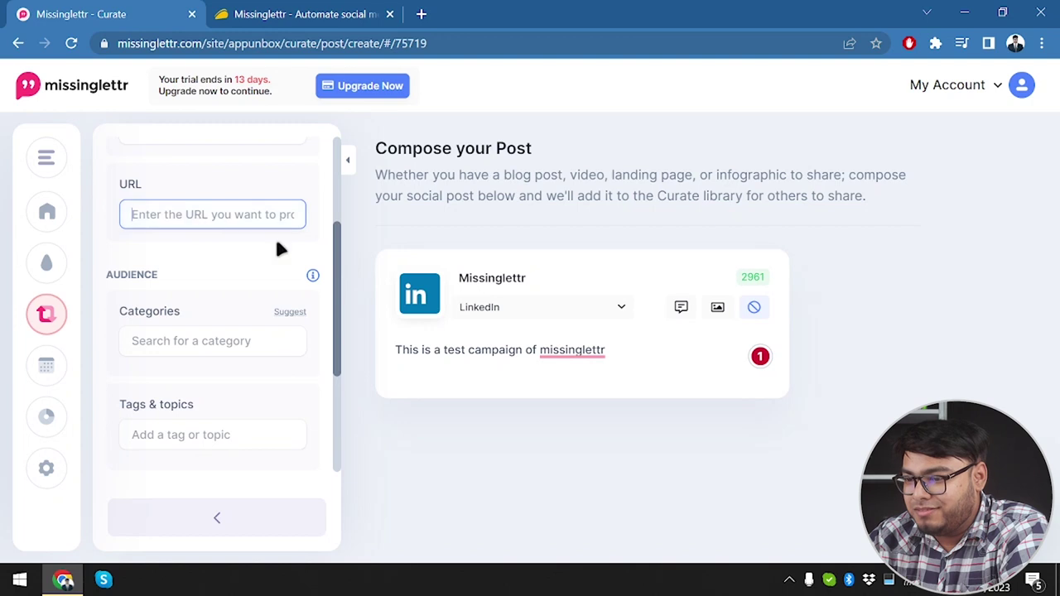
left_click(348, 162)
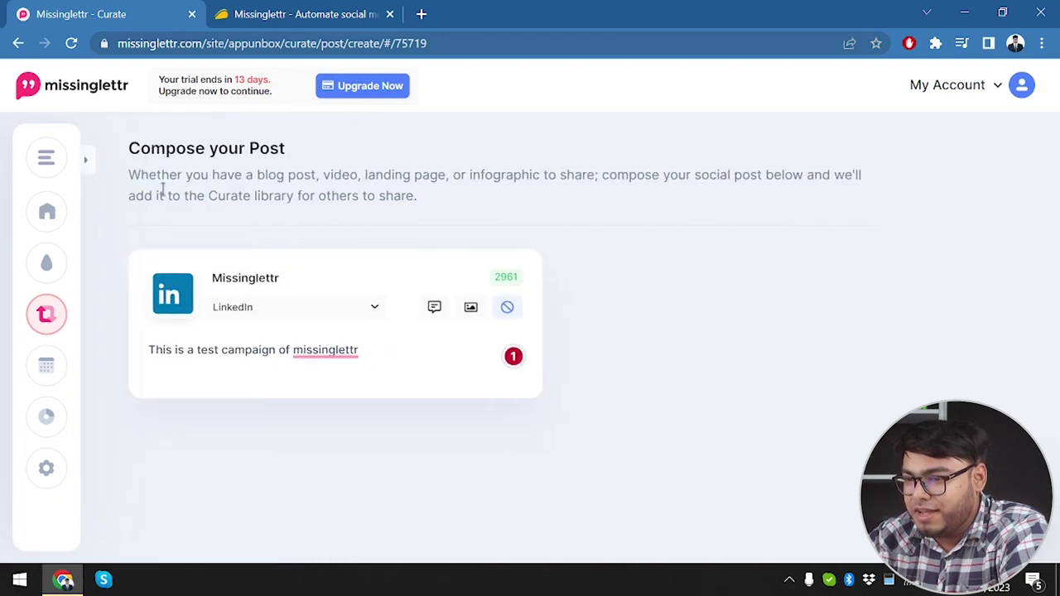
Expand the post settings, browse the available Categories, and open and dismiss the category suggestion chat.
left_click(87, 164)
left_click(208, 351)
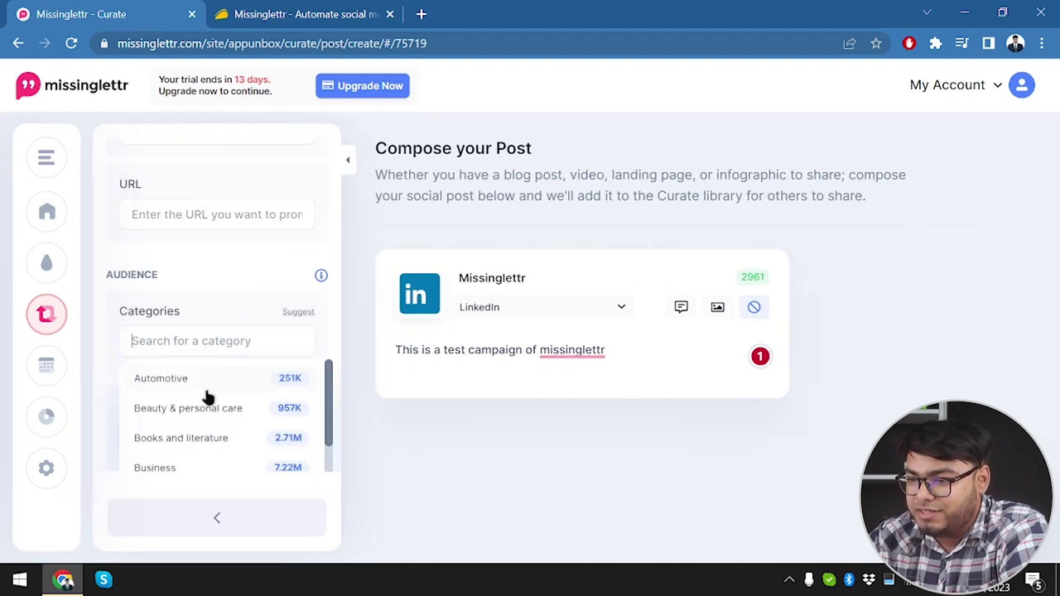
scroll(207, 398, "down", 3)
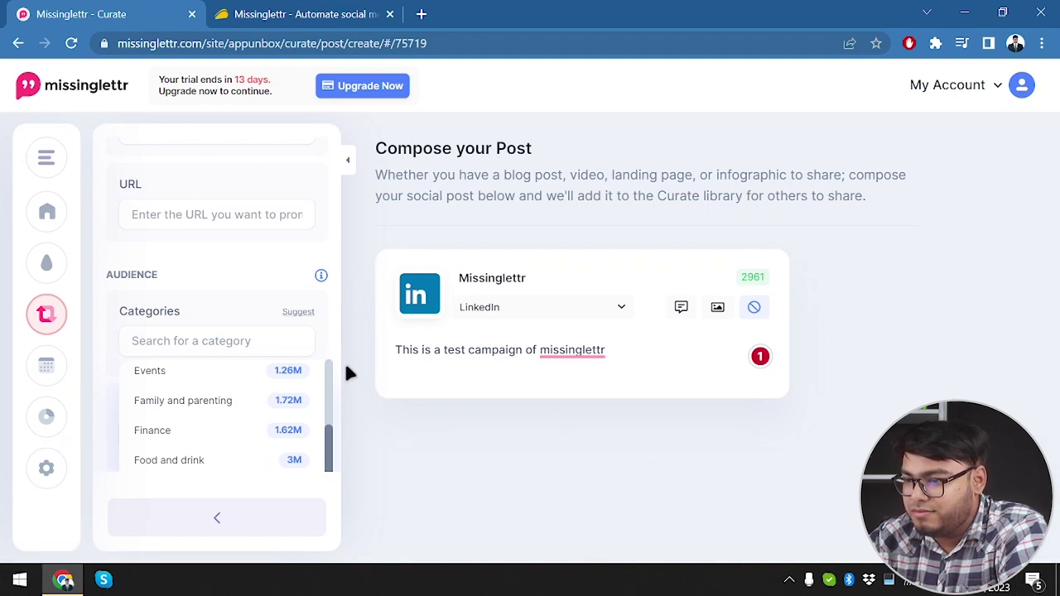
left_click(299, 280)
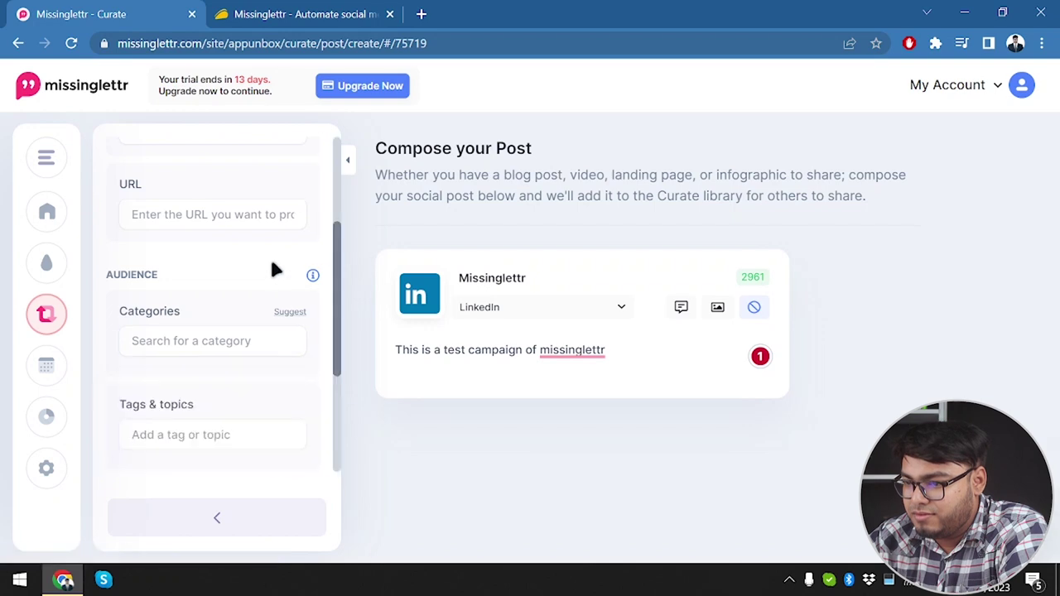
left_click(286, 317)
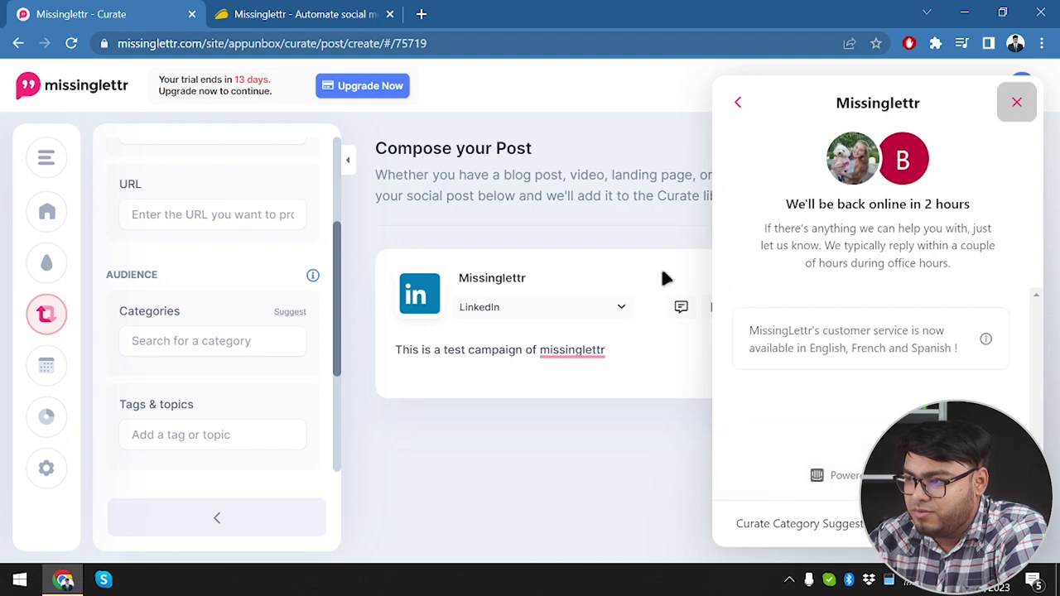
left_click(1017, 102)
Assign the Computer reviews category from the technology group to the post.
left_click(227, 342)
scroll(191, 408, "down", 2)
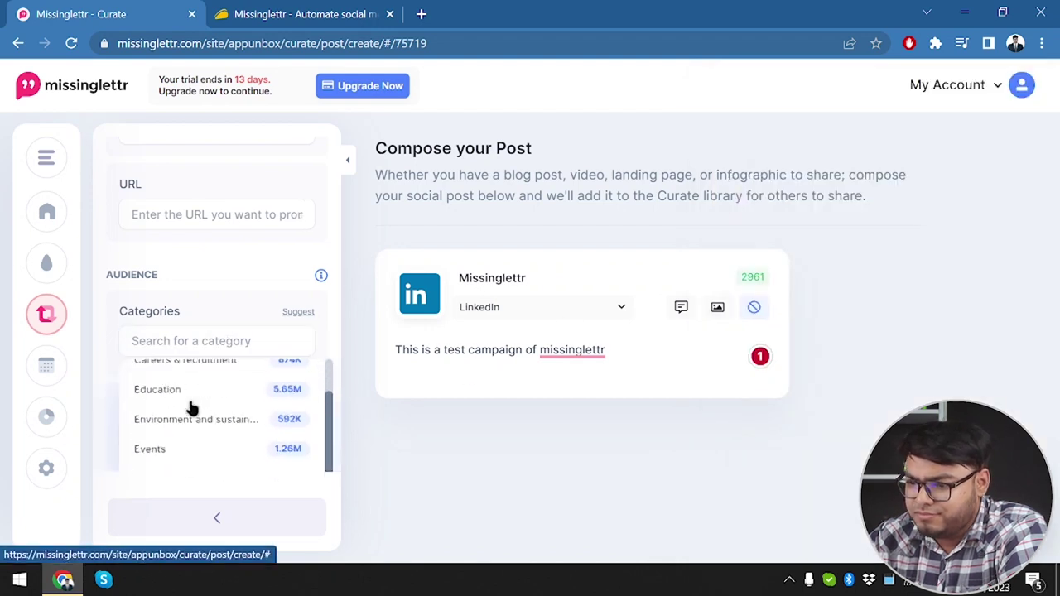
scroll(190, 407, "down", 6)
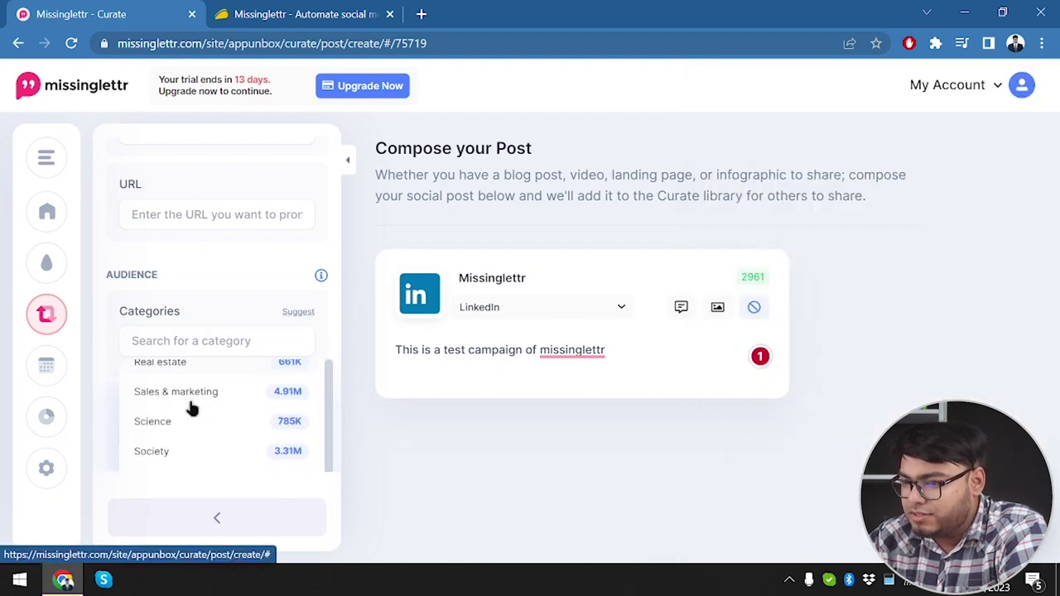
scroll(191, 407, "up", 5)
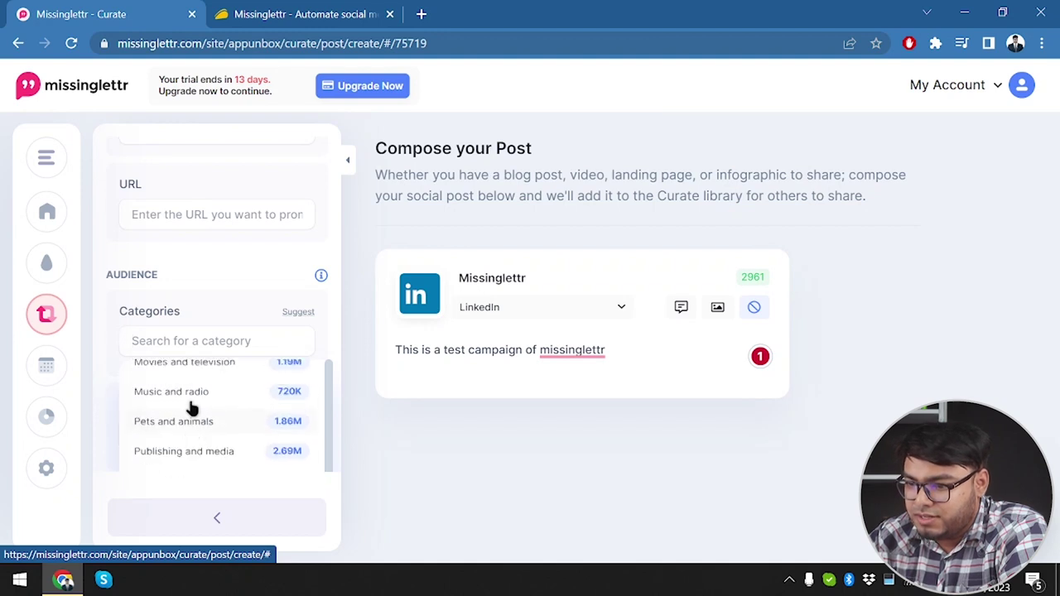
scroll(190, 408, "down", 3)
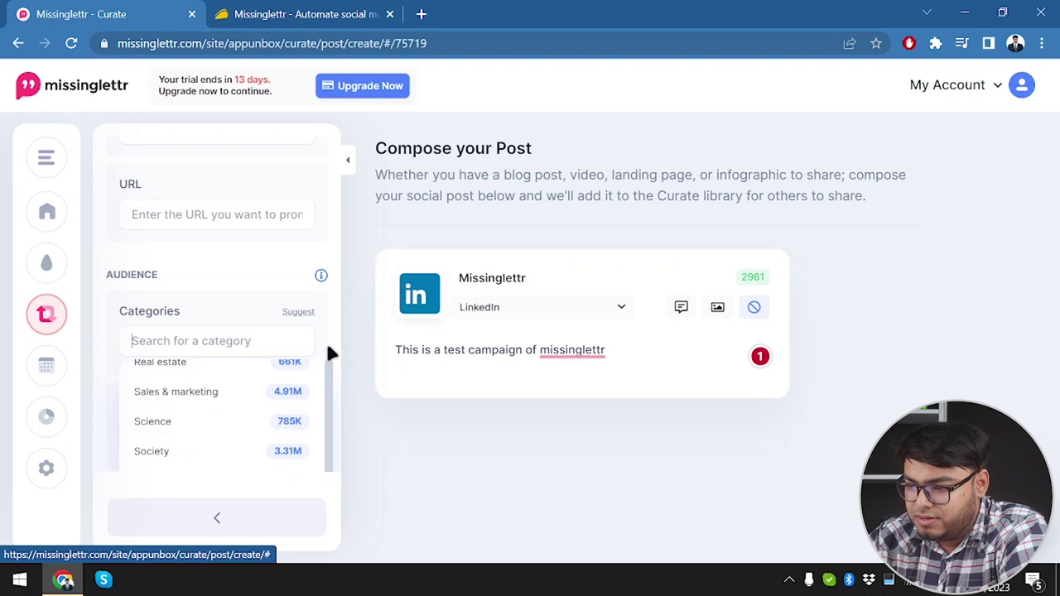
key("ctrl+minus")
key("ctrl+minus")
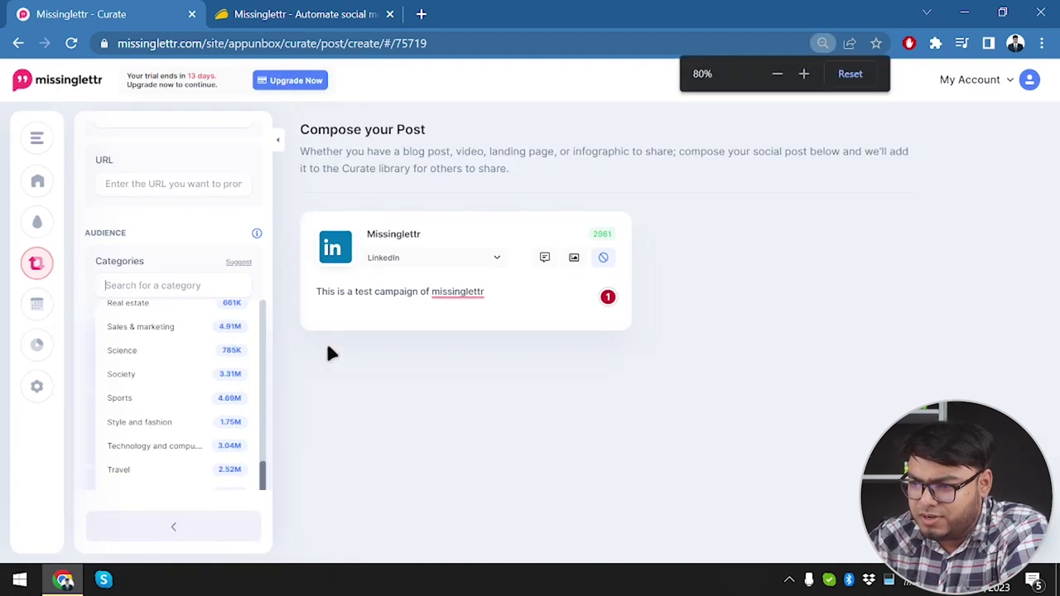
left_click(171, 452)
scroll(207, 402, "down", 3)
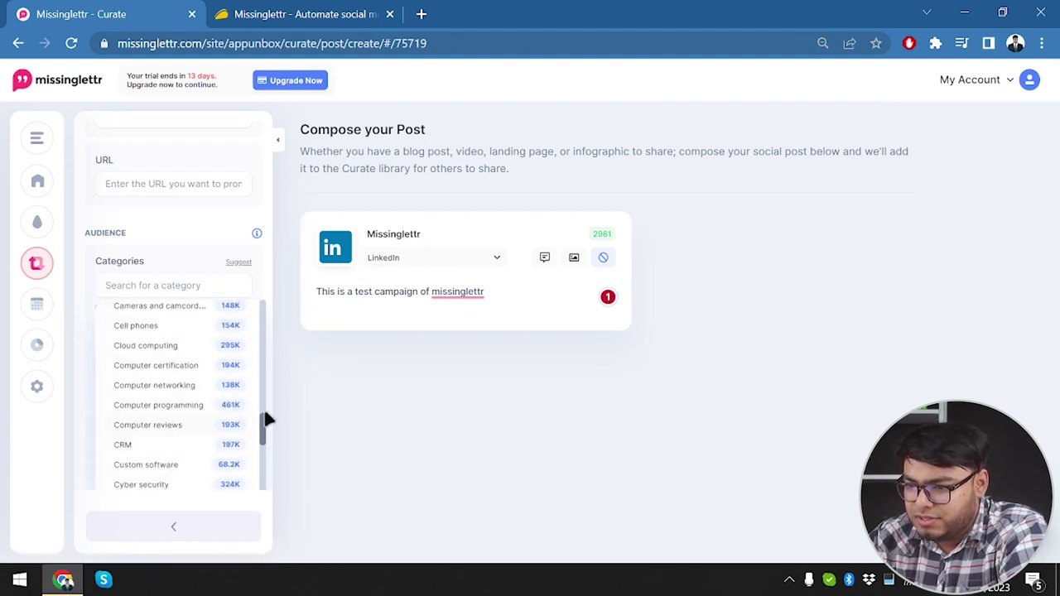
left_click(161, 425)
Add "software review" as a tag for the post.
left_click(160, 378)
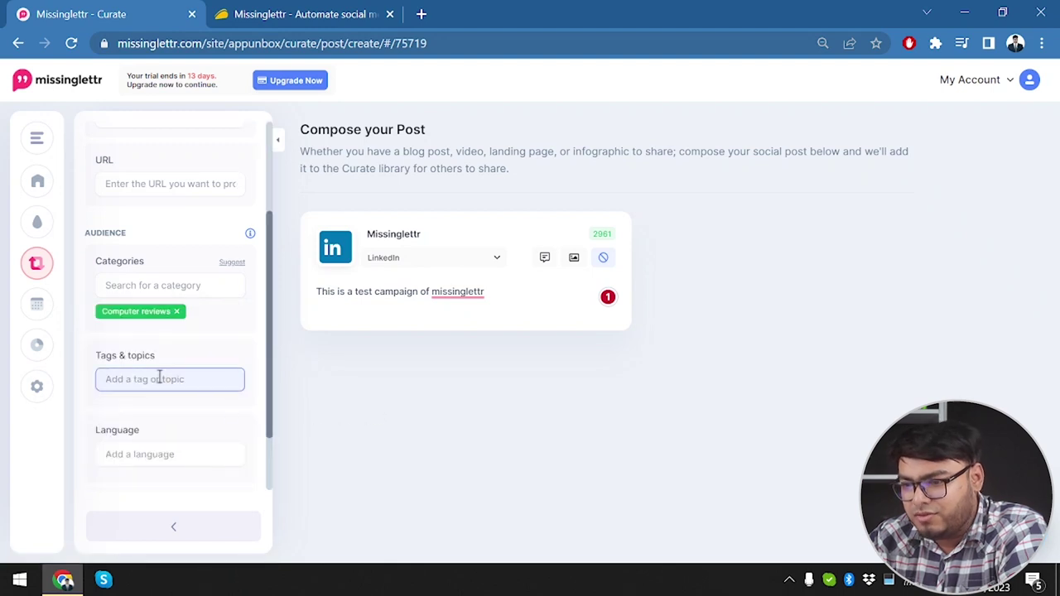
type("software review")
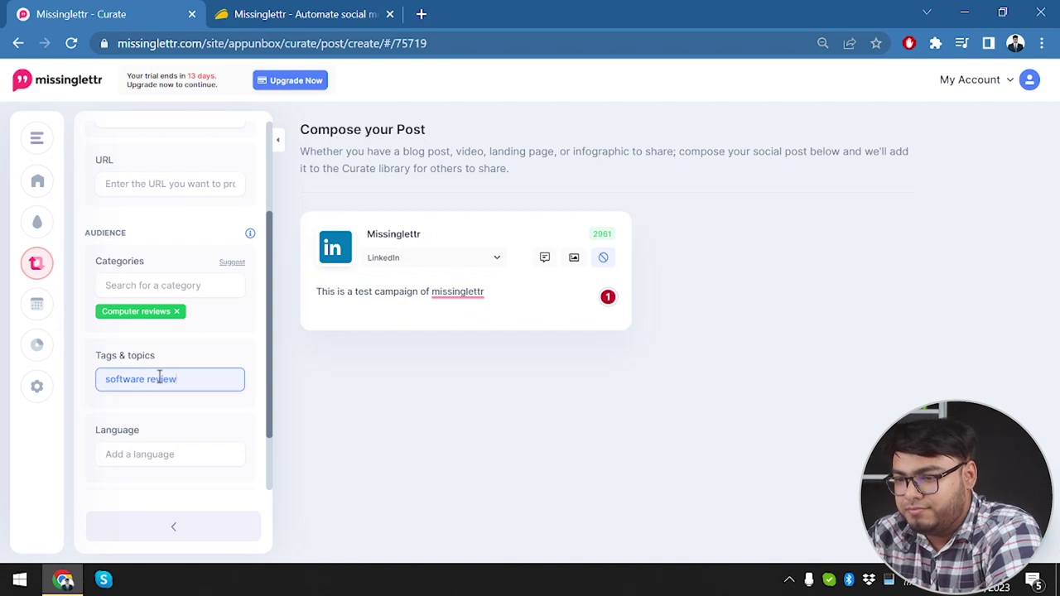
key("Return")
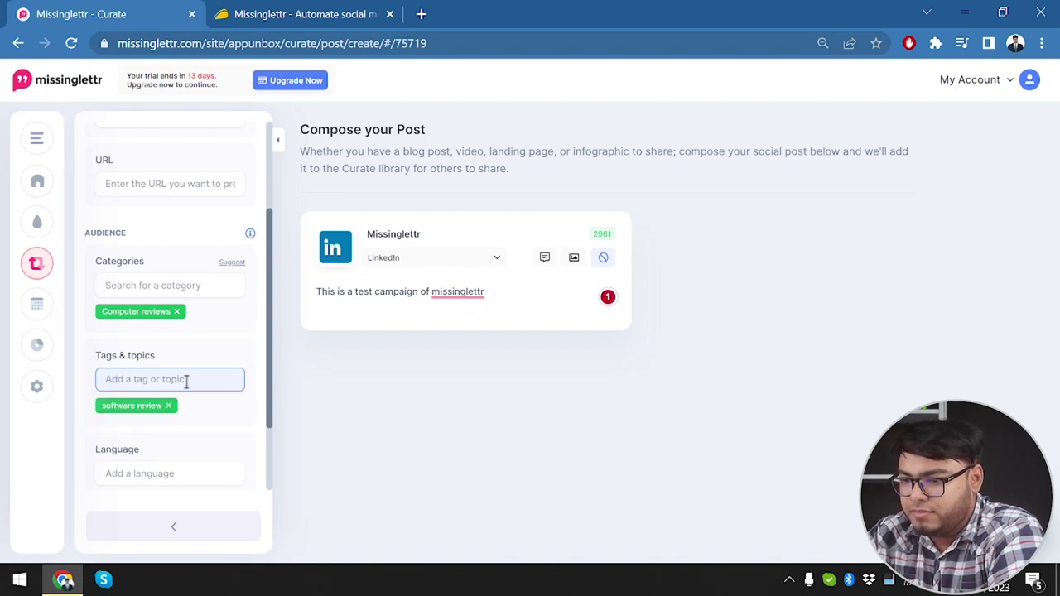
Enter "english" as the post's language and leave the composer for Curate's Promote page.
left_click(159, 469)
left_click(210, 374)
type("english")
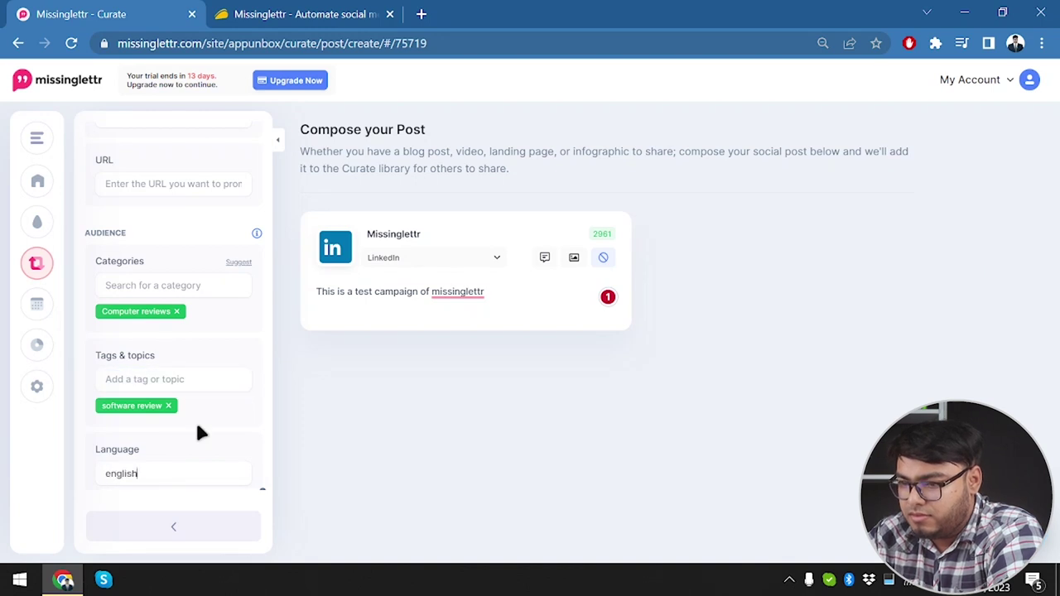
left_click(215, 473)
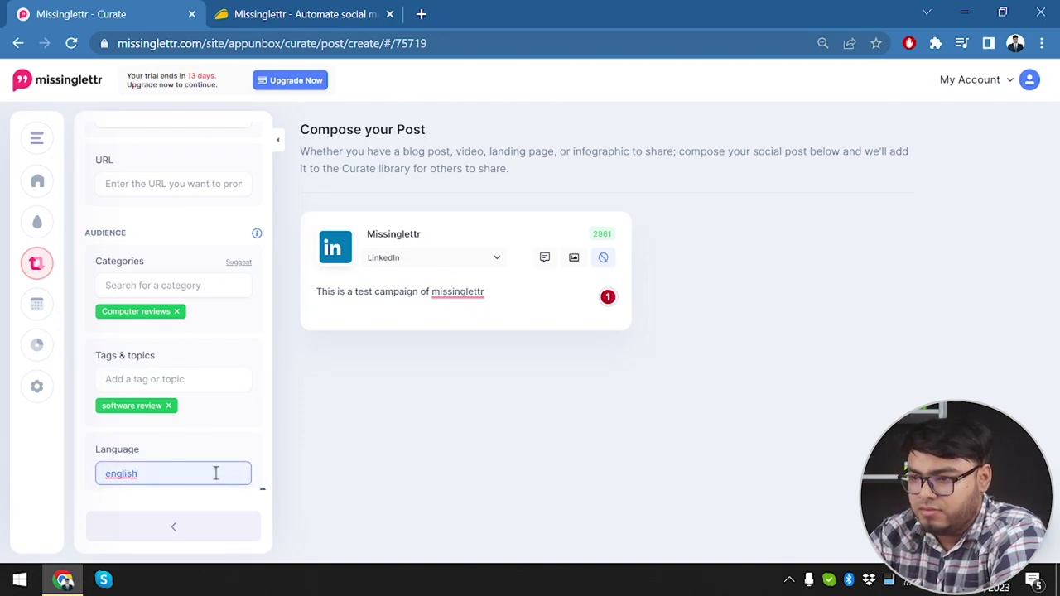
left_click(203, 527)
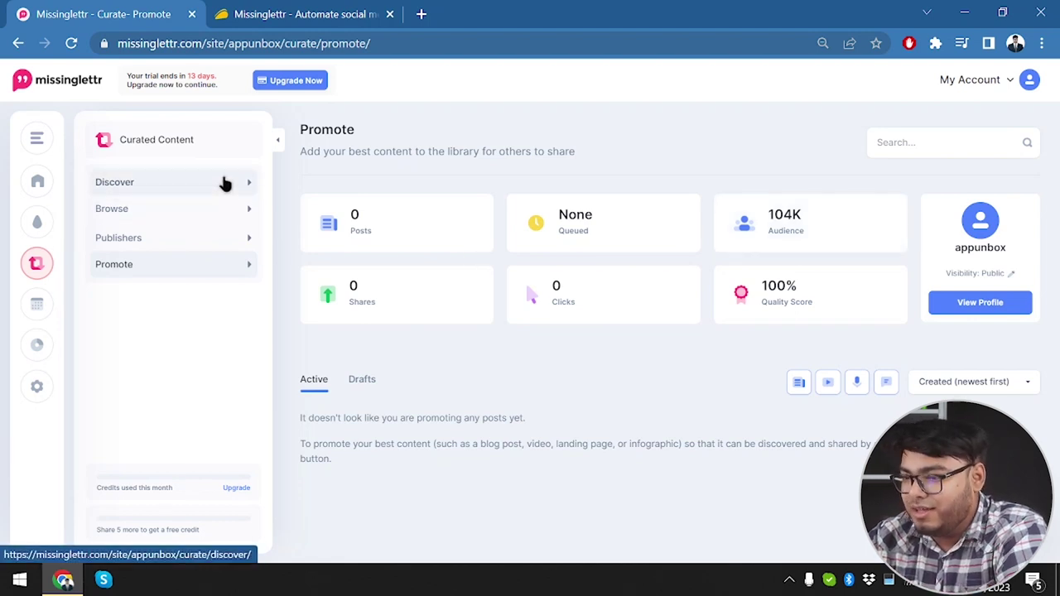
Look through Curate's Publishers, Browse and Discover sections.
left_click(201, 237)
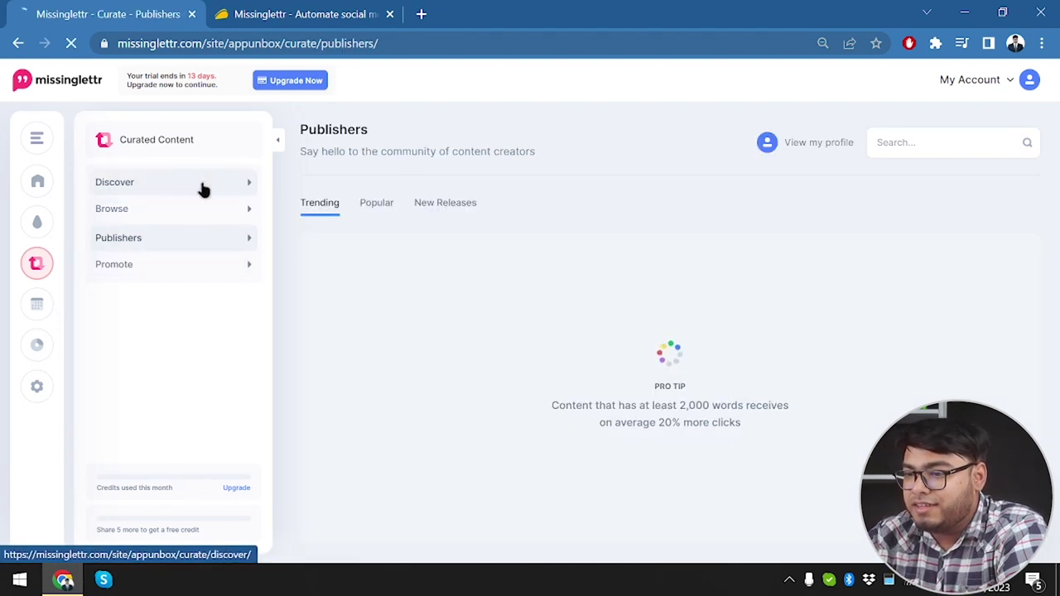
left_click(130, 207)
left_click(191, 181)
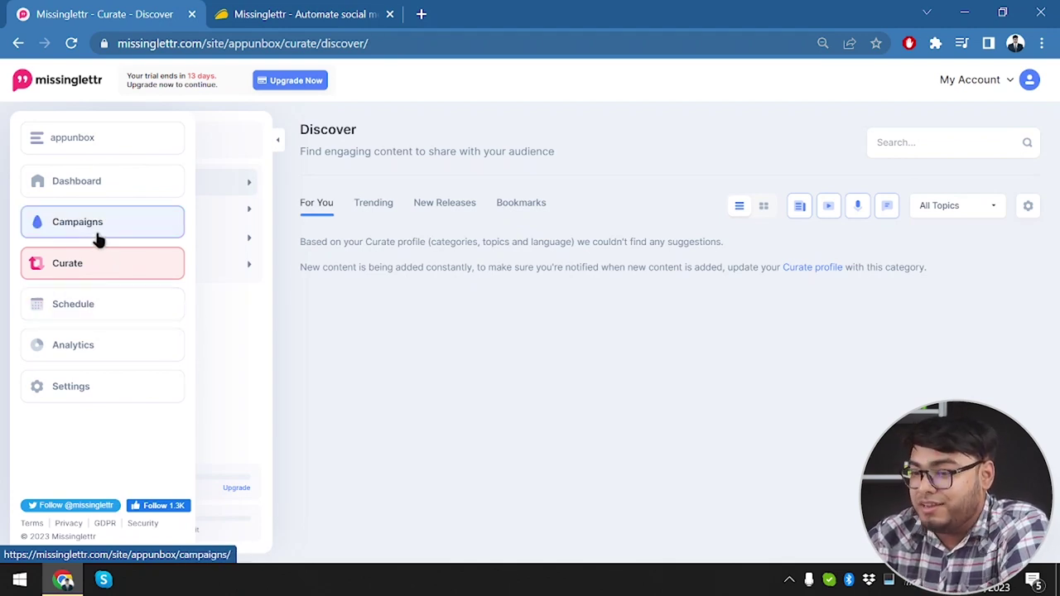
Open the Schedule calendar and examine July 24 and July 25, 2023 in day view.
left_click(114, 308)
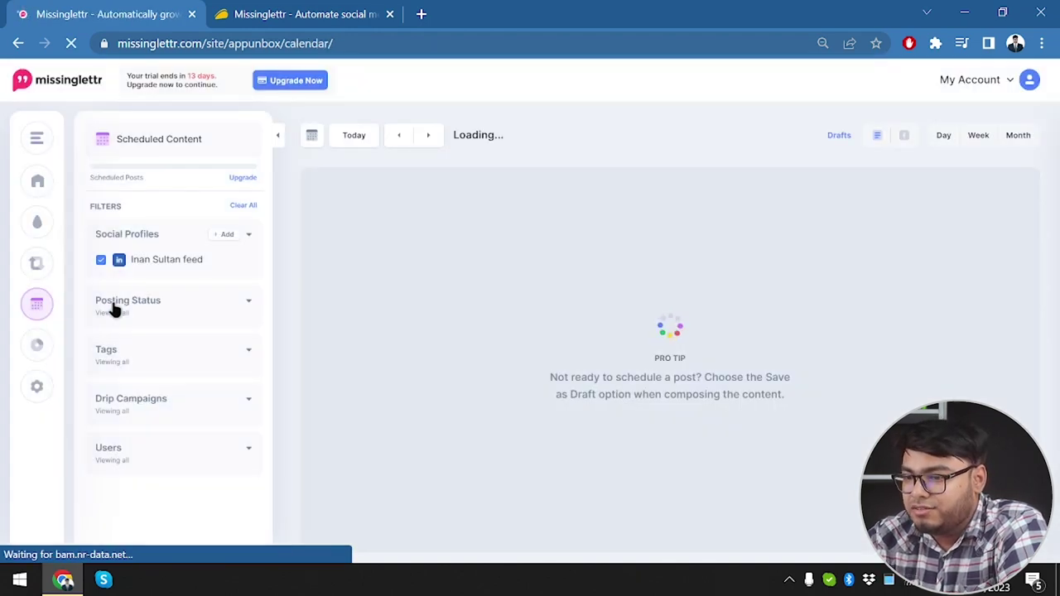
mouse_move(485, 286)
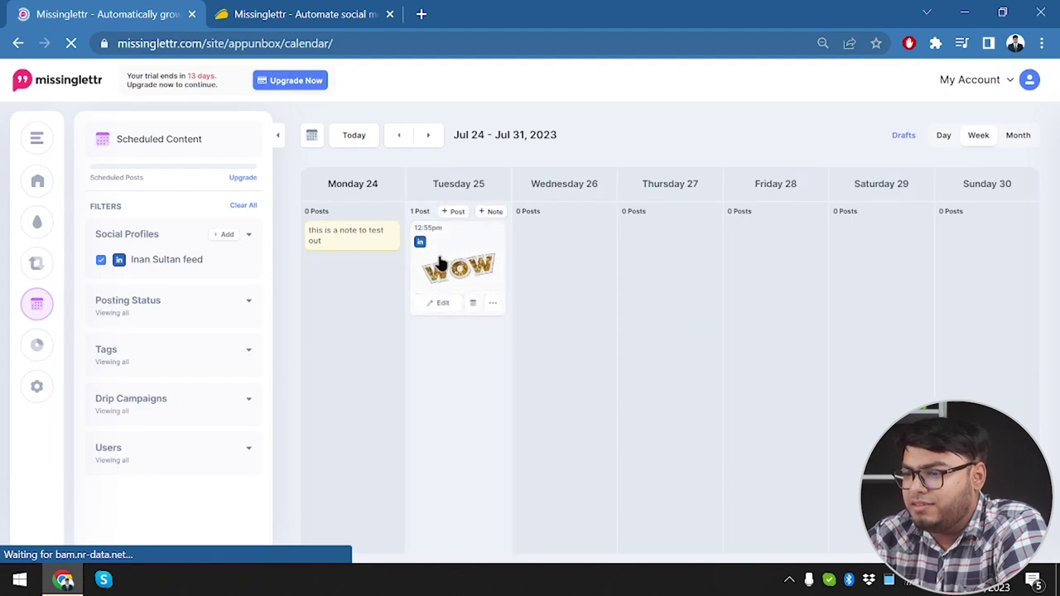
mouse_move(544, 328)
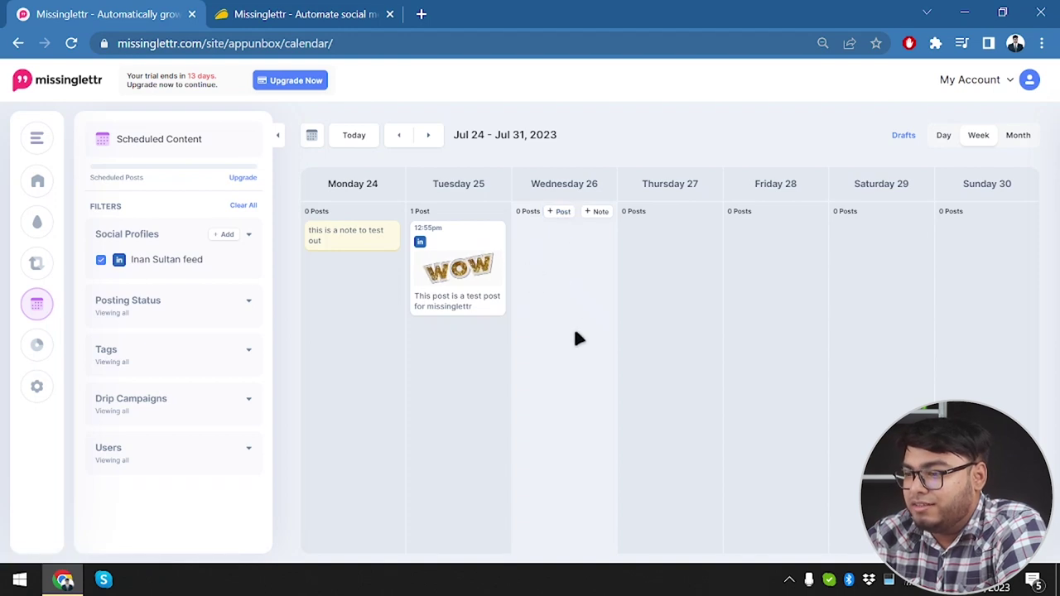
left_click(947, 134)
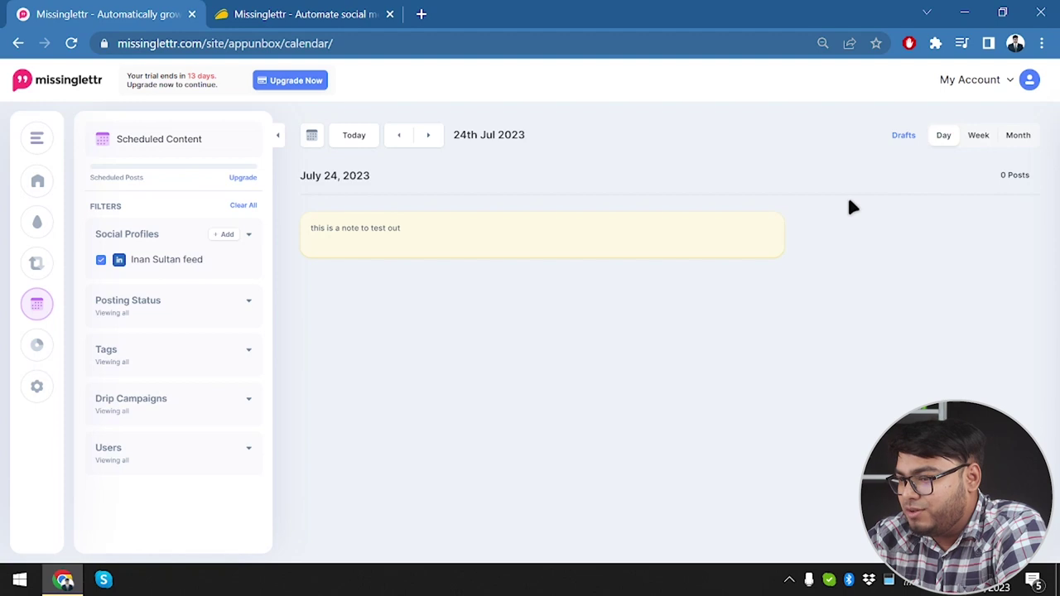
mouse_move(377, 259)
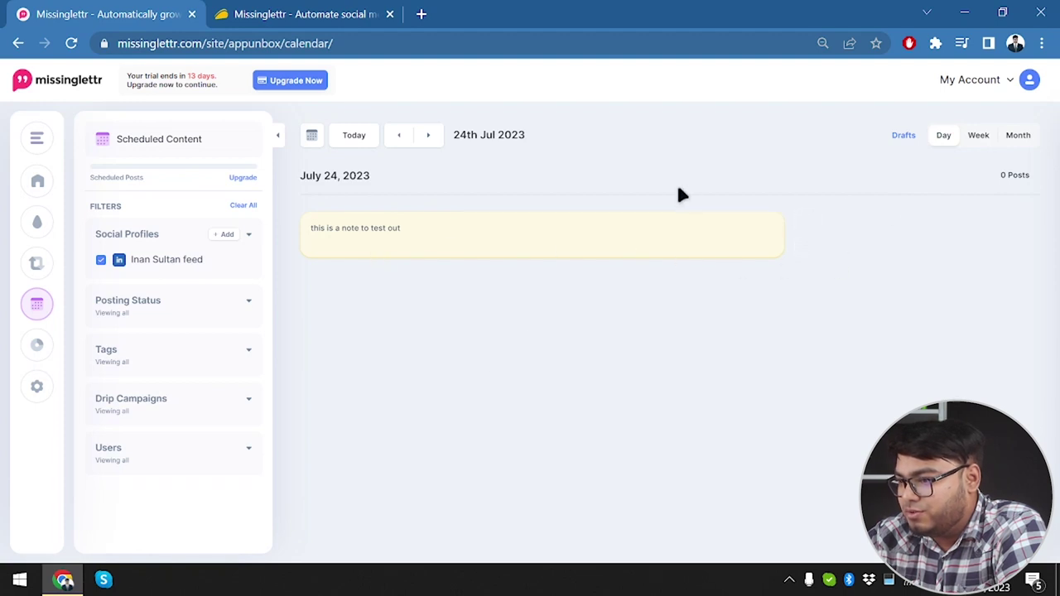
left_click(429, 138)
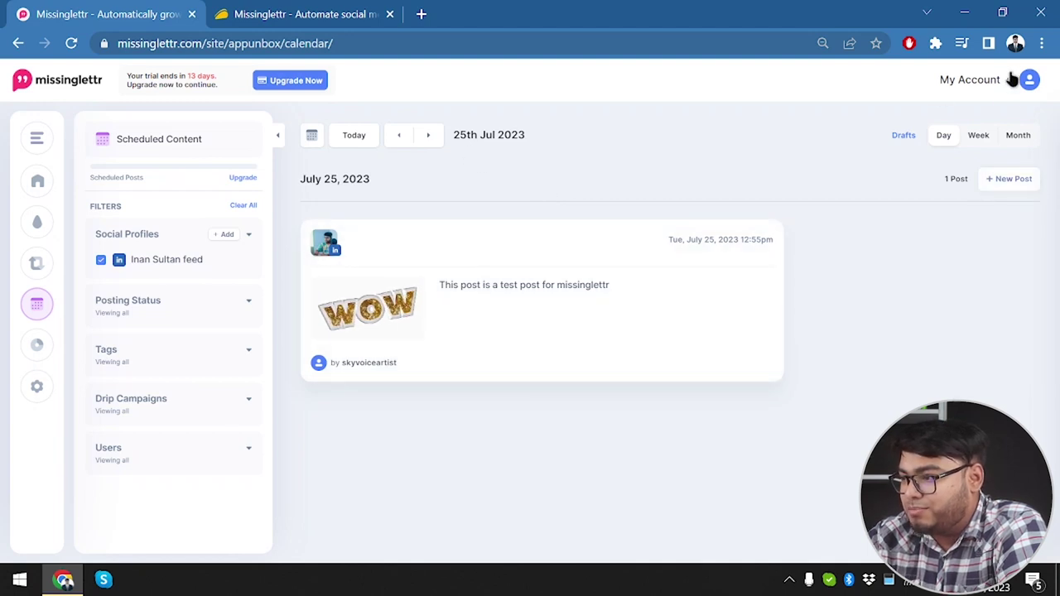
Show the calendar by week and by month, and examine the July 2023 entries.
left_click(980, 136)
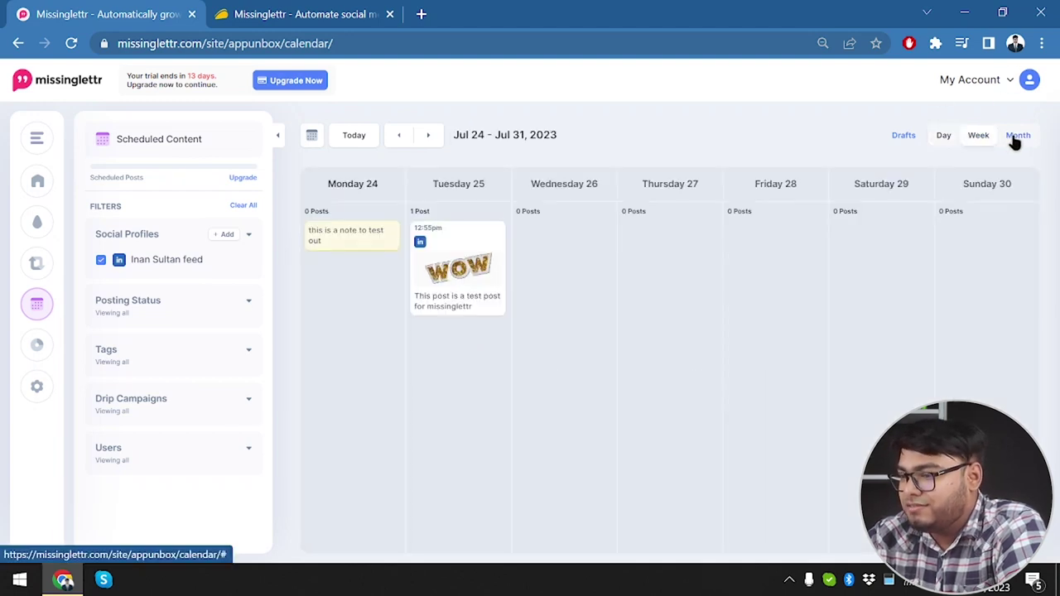
left_click(1015, 139)
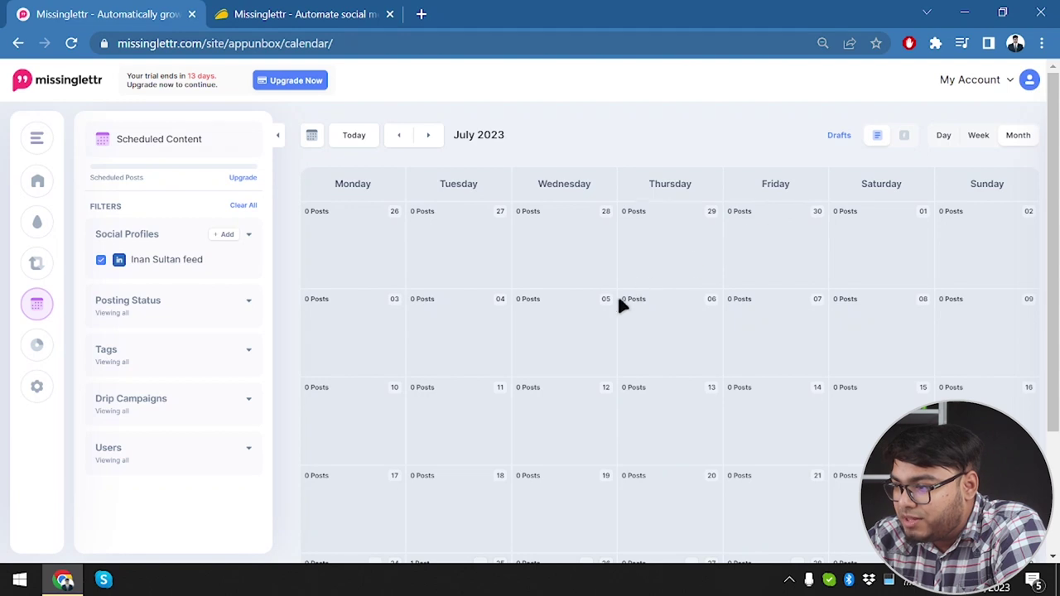
scroll(622, 307, "down", 2)
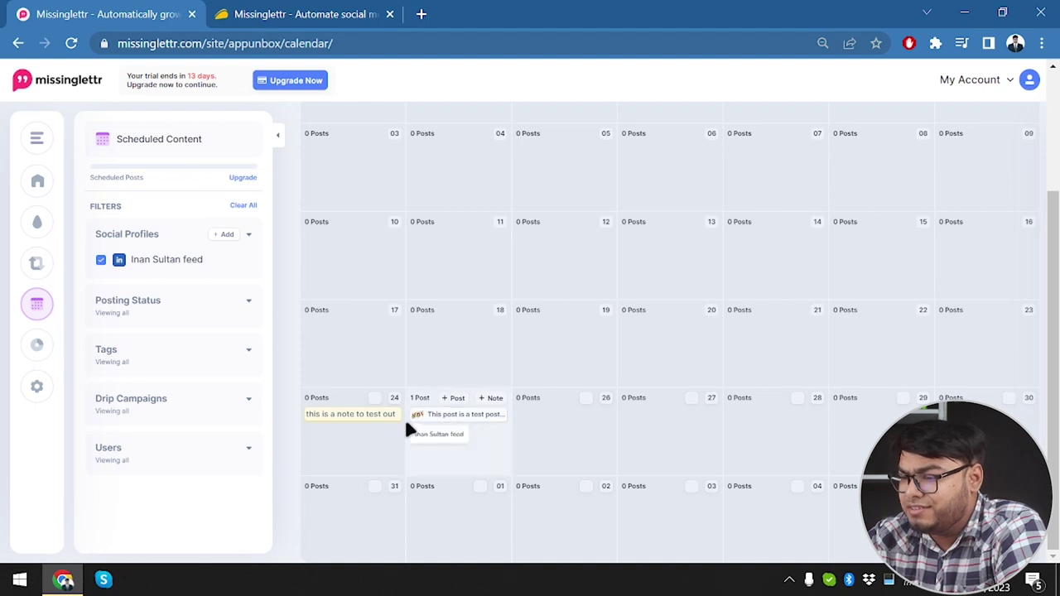
scroll(606, 376, "up", 2)
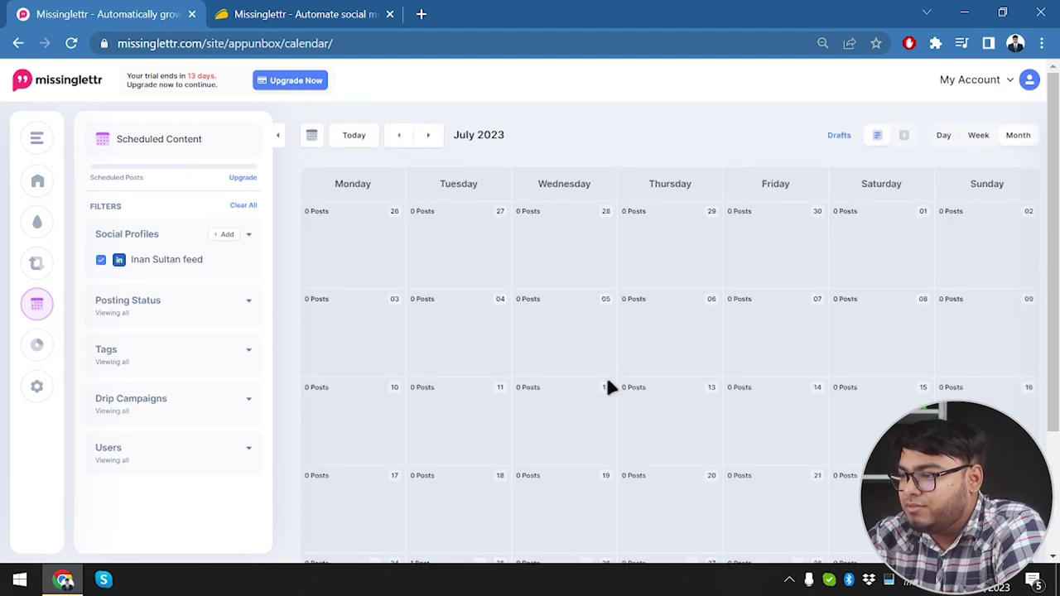
scroll(644, 327, "down", 2)
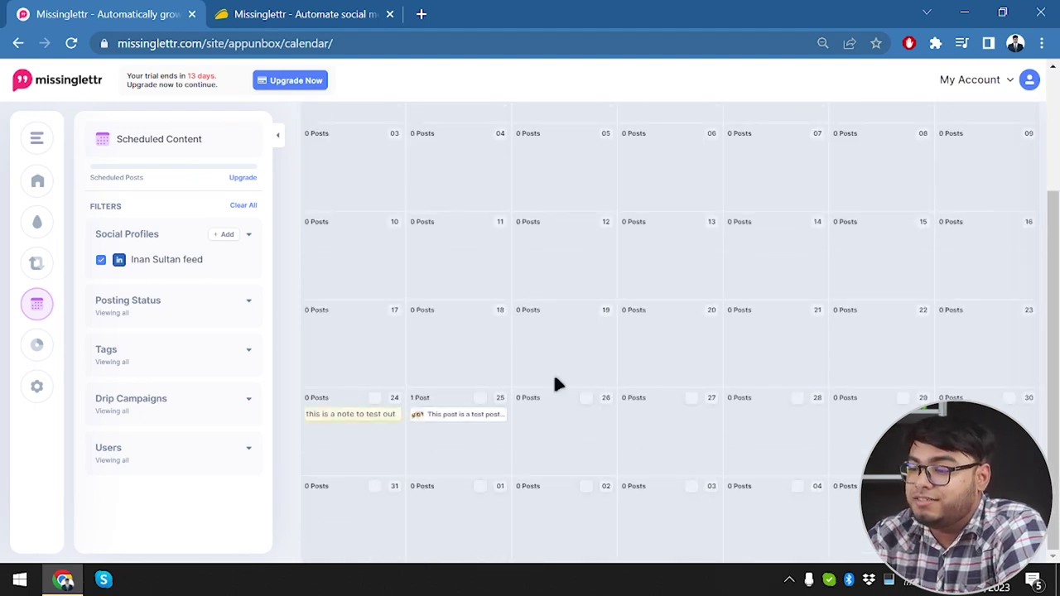
Add a note reading "test note" to July 25 in the calendar and check its entry.
left_click(491, 399)
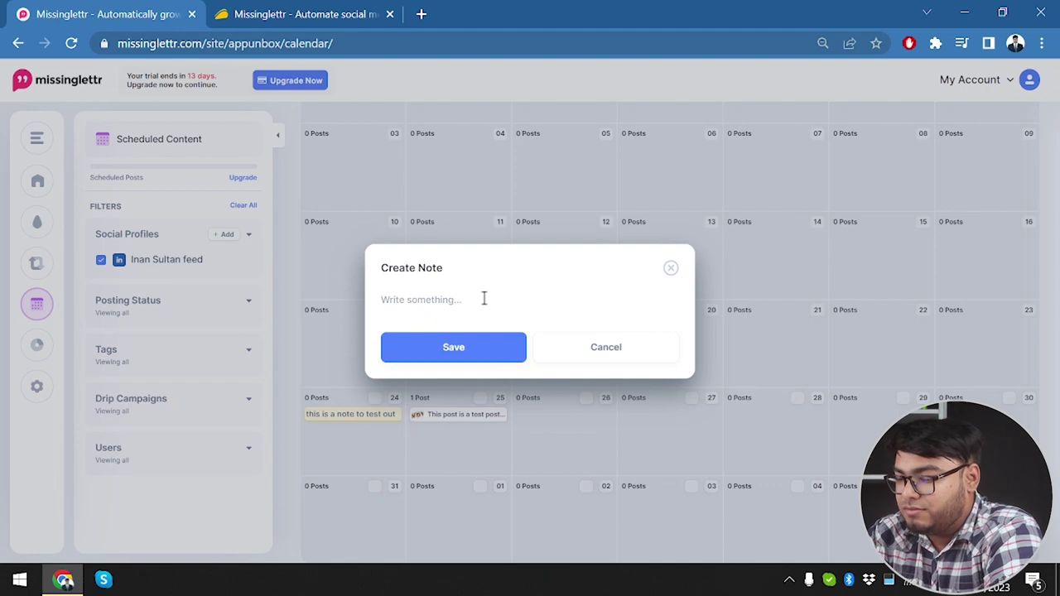
type("test")
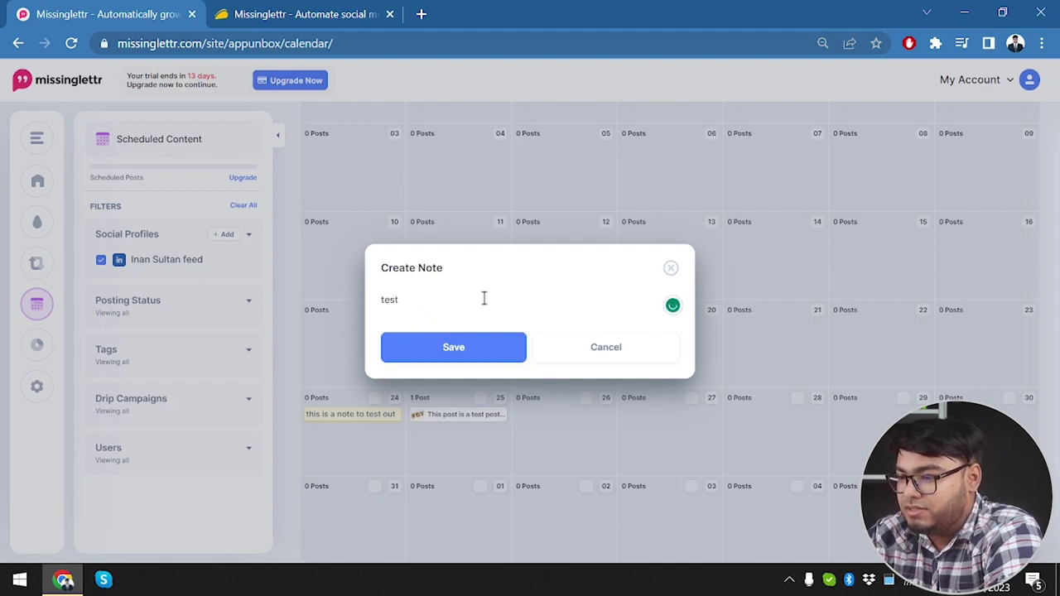
type(" note")
key("Return")
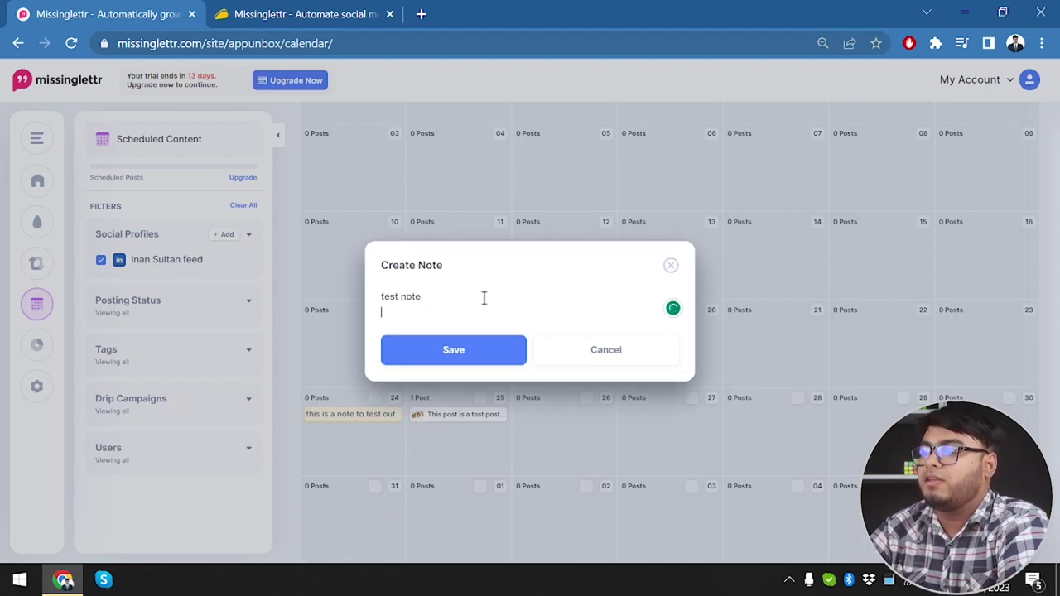
left_click(477, 346)
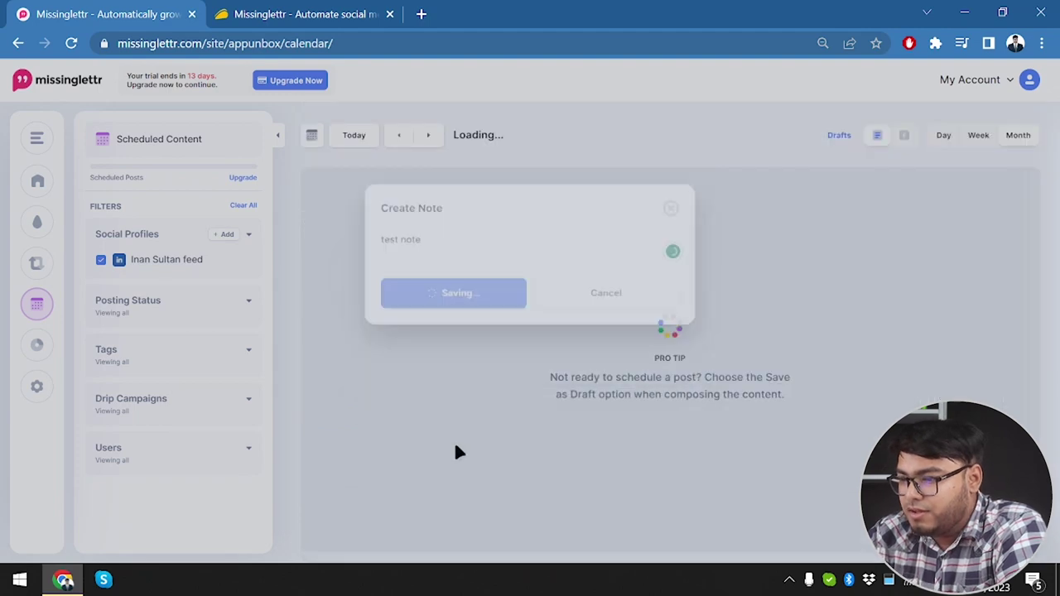
scroll(499, 352, "down", 3)
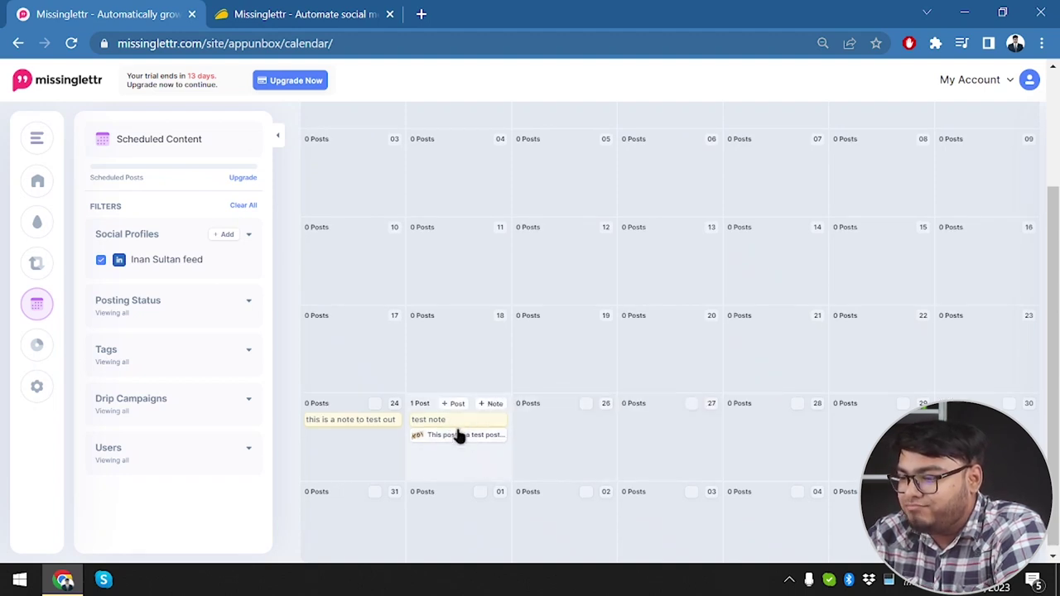
scroll(636, 439, "up", 2)
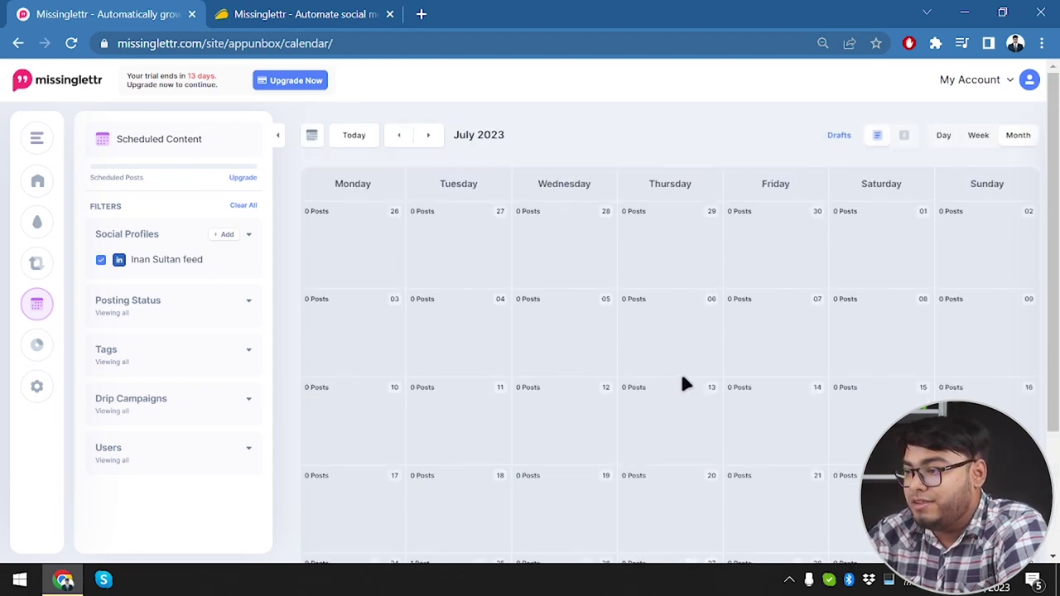
Refresh the calendar's month view and look over the July 2023 notes and posts.
scroll(684, 383, "down", 2)
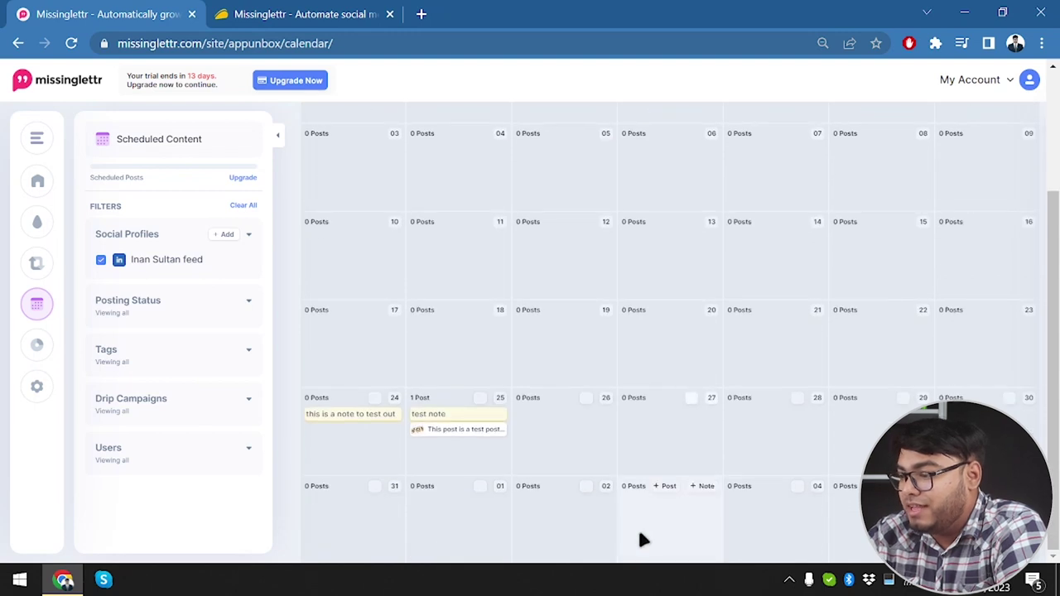
scroll(807, 257, "up", 2)
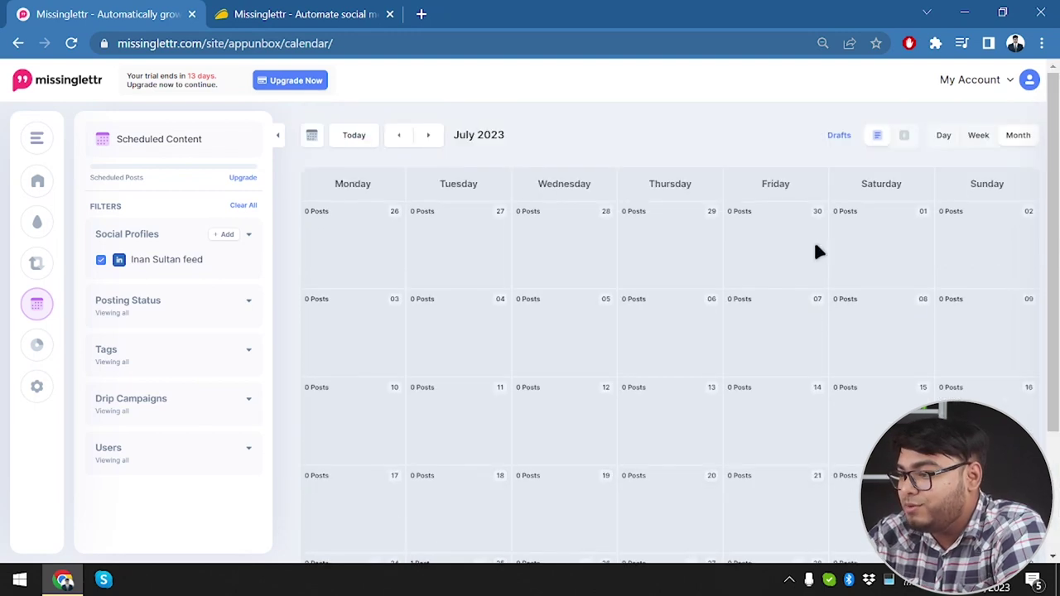
left_click(1020, 137)
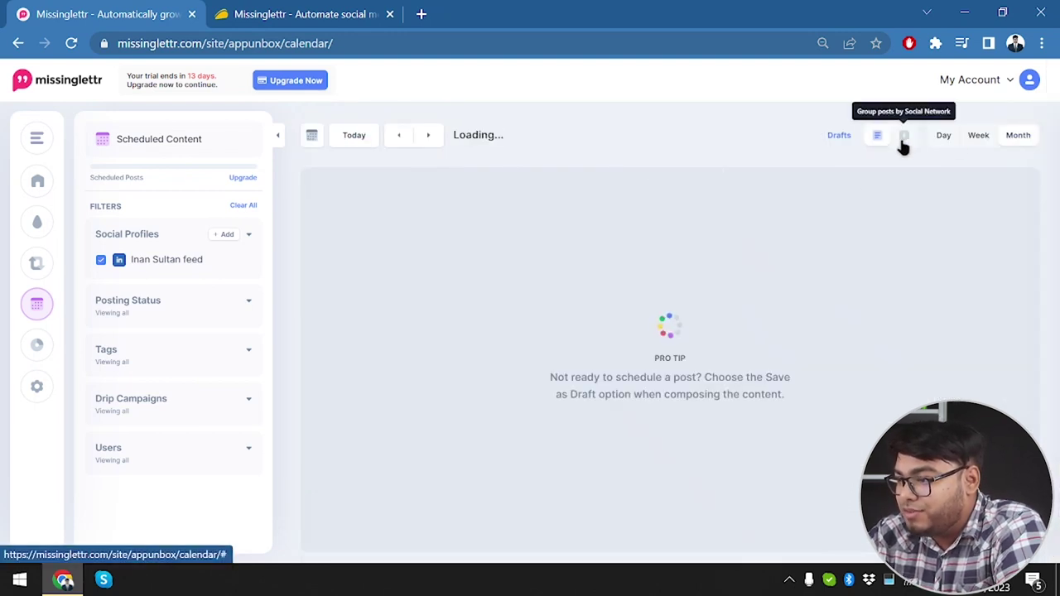
scroll(590, 444, "down", 2)
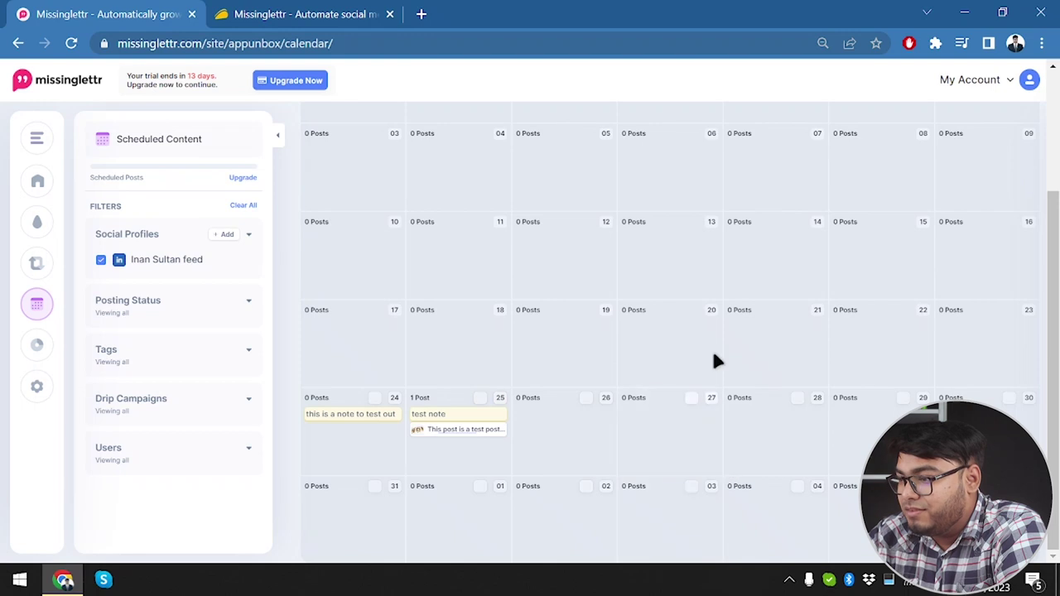
scroll(712, 352, "up", 2)
Show the calendar by week and check the actions available on the July 25 test post.
left_click(978, 137)
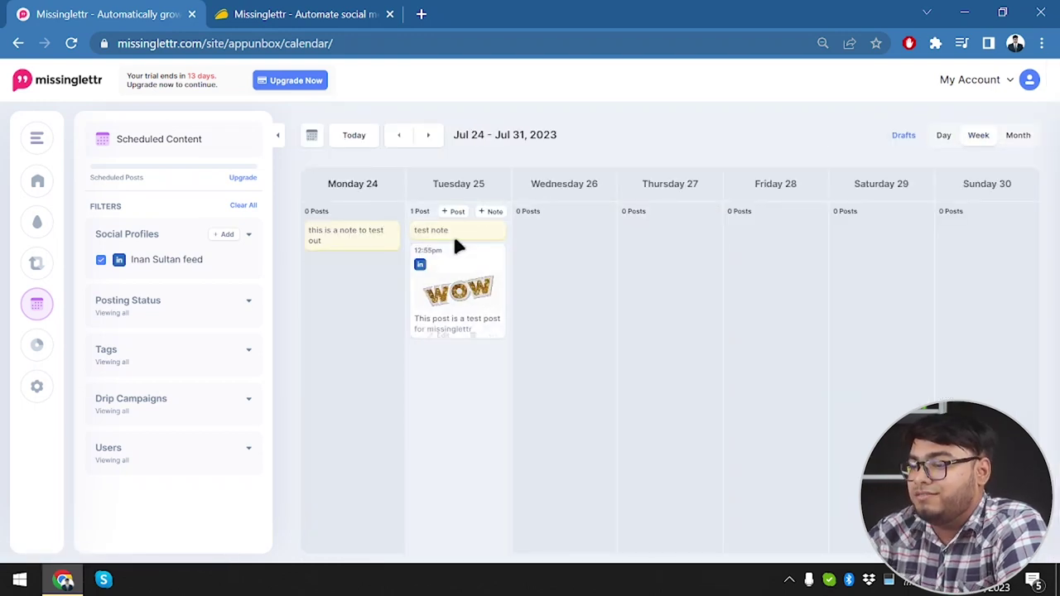
mouse_move(483, 258)
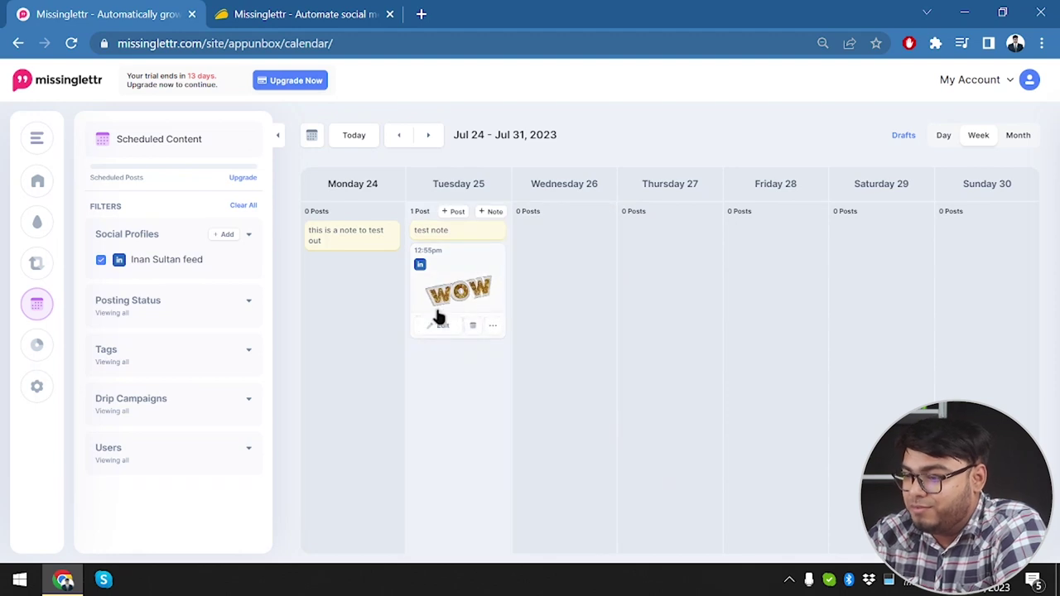
left_click(494, 328)
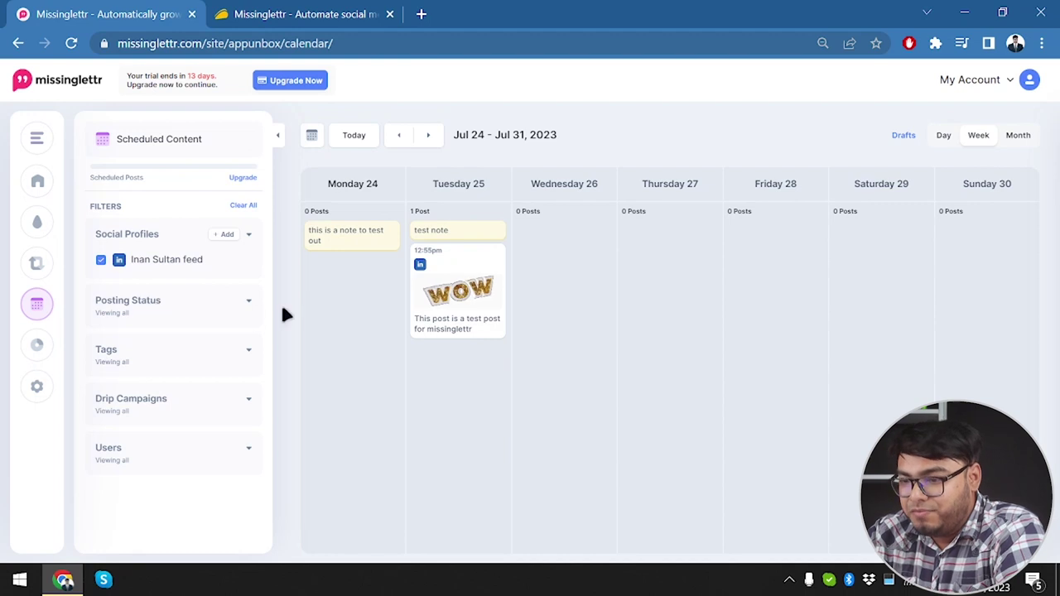
Review the Posting Status filter options, and turn the LinkedIn profile filter off and back on to compare the calendar.
left_click(249, 303)
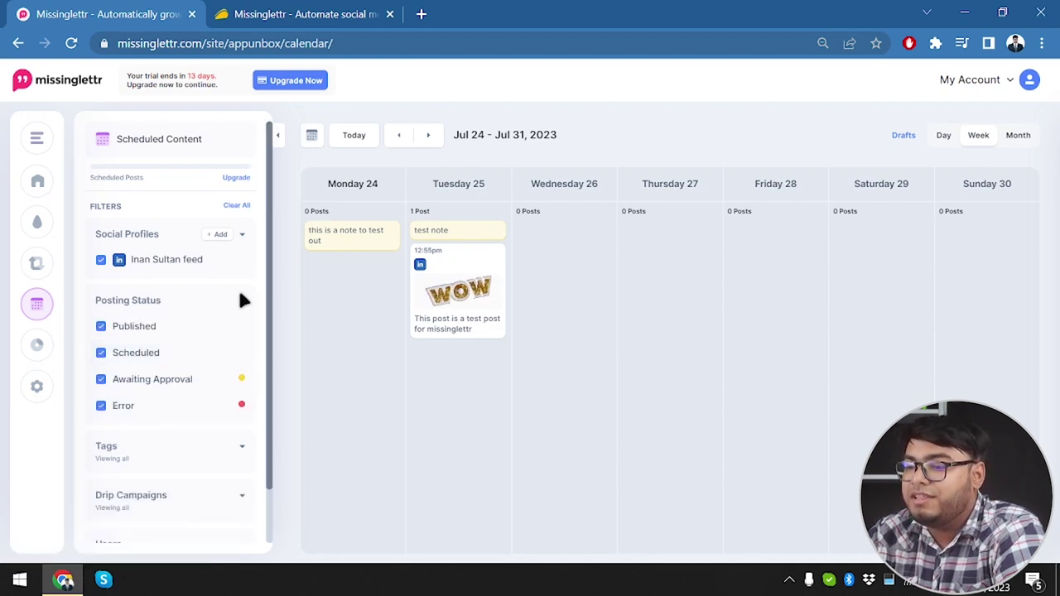
left_click(241, 302)
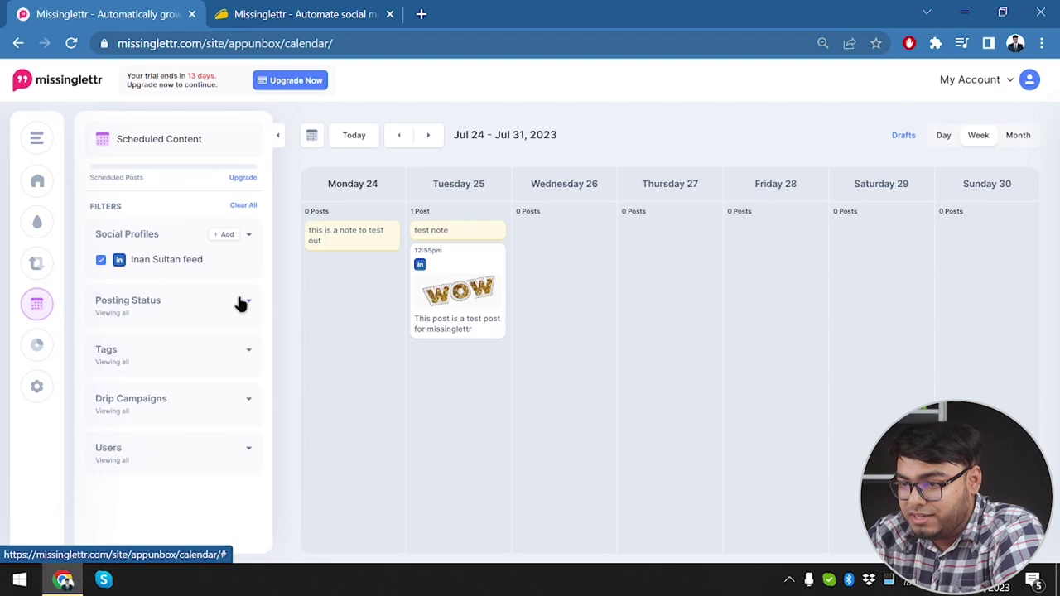
left_click(99, 260)
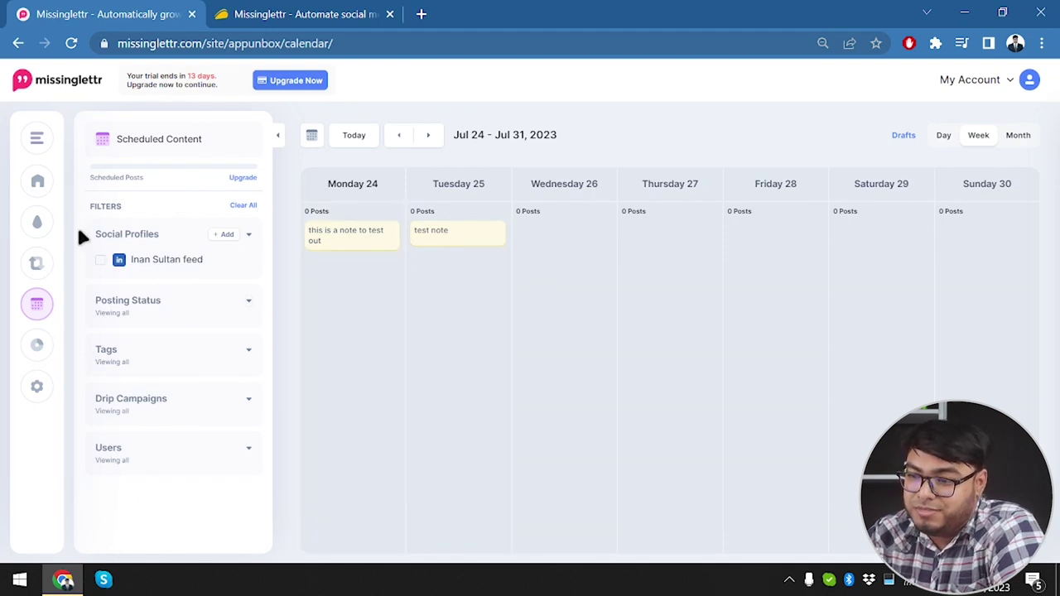
left_click(101, 262)
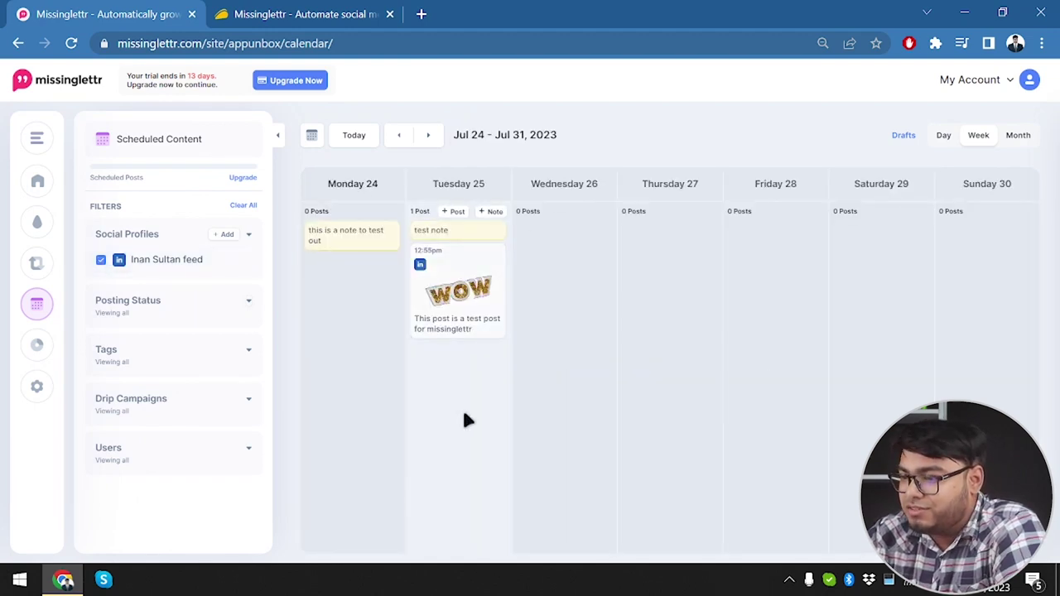
Review the calendar's Tags, Drip Campaigns and Users filter options, collapsing each one again.
left_click(236, 353)
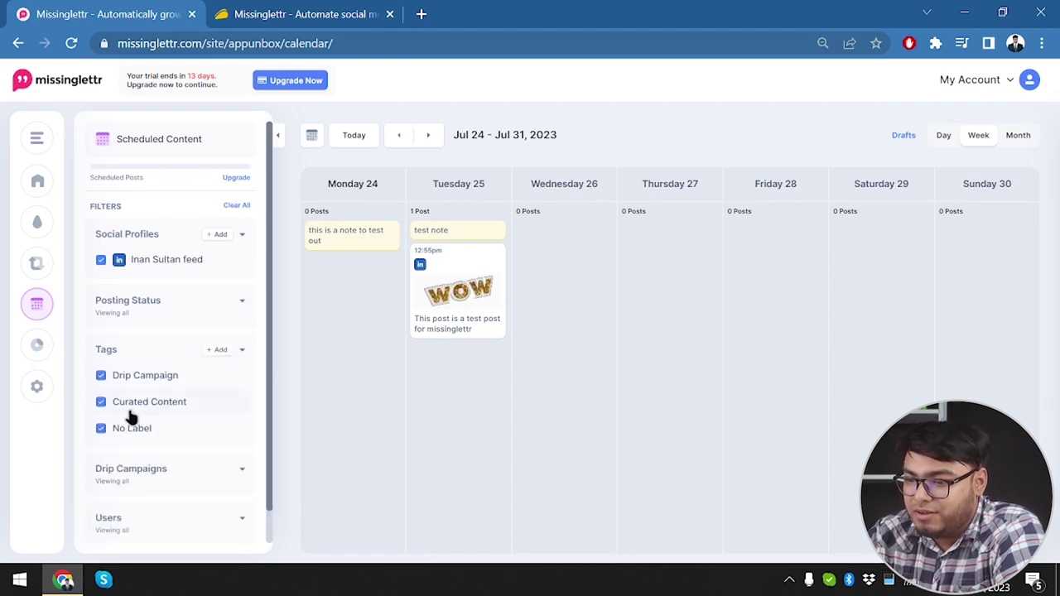
left_click(241, 352)
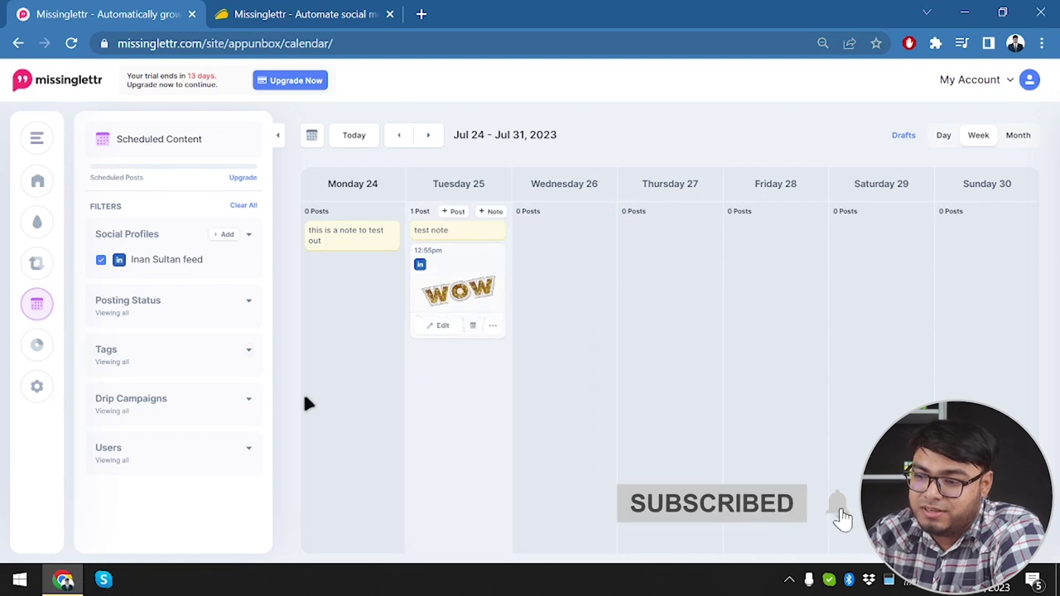
left_click(249, 401)
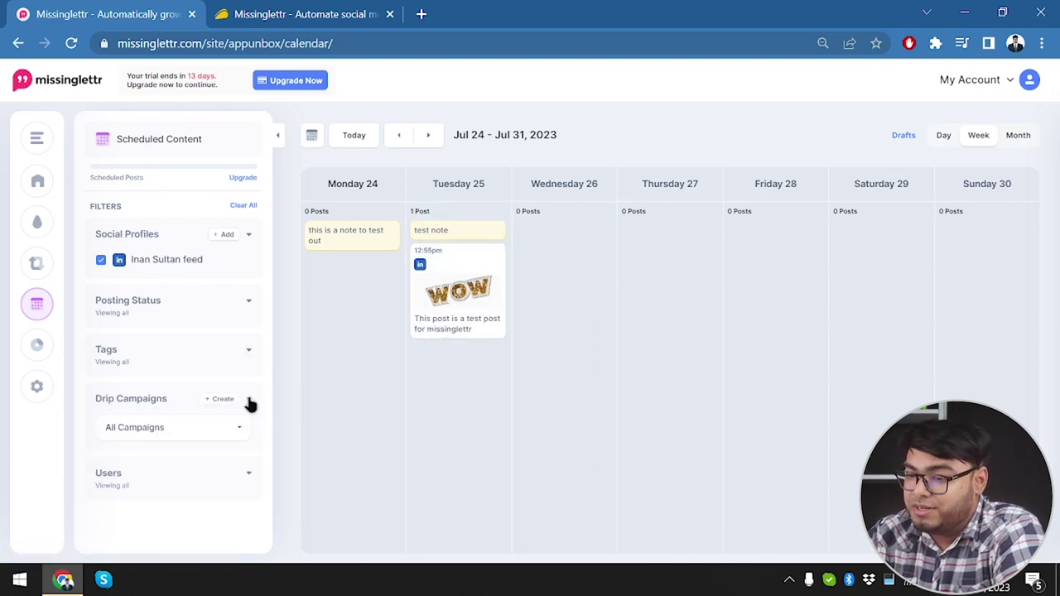
left_click(248, 400)
left_click(242, 453)
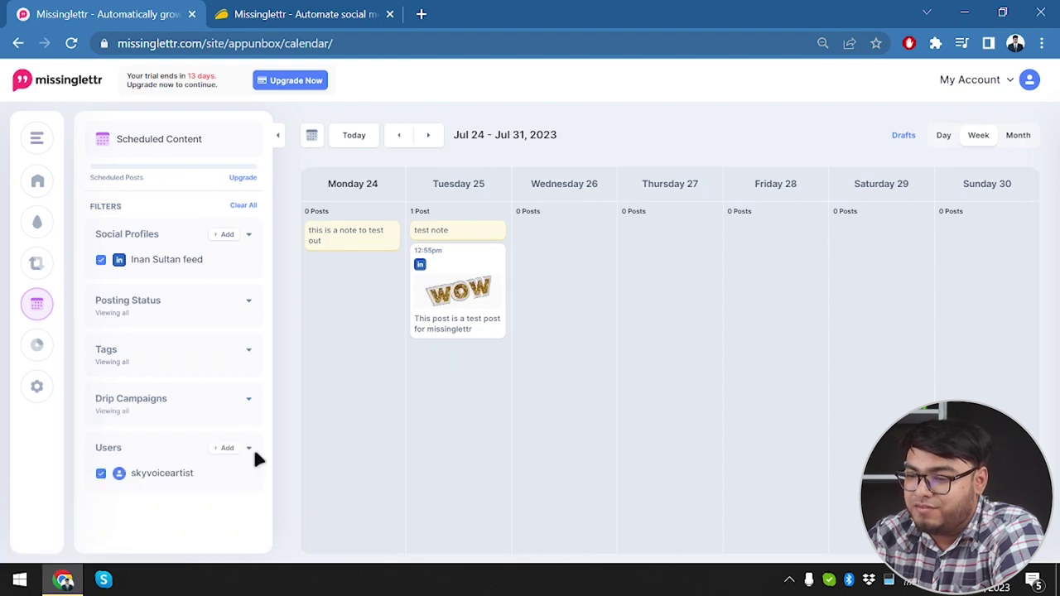
left_click(250, 452)
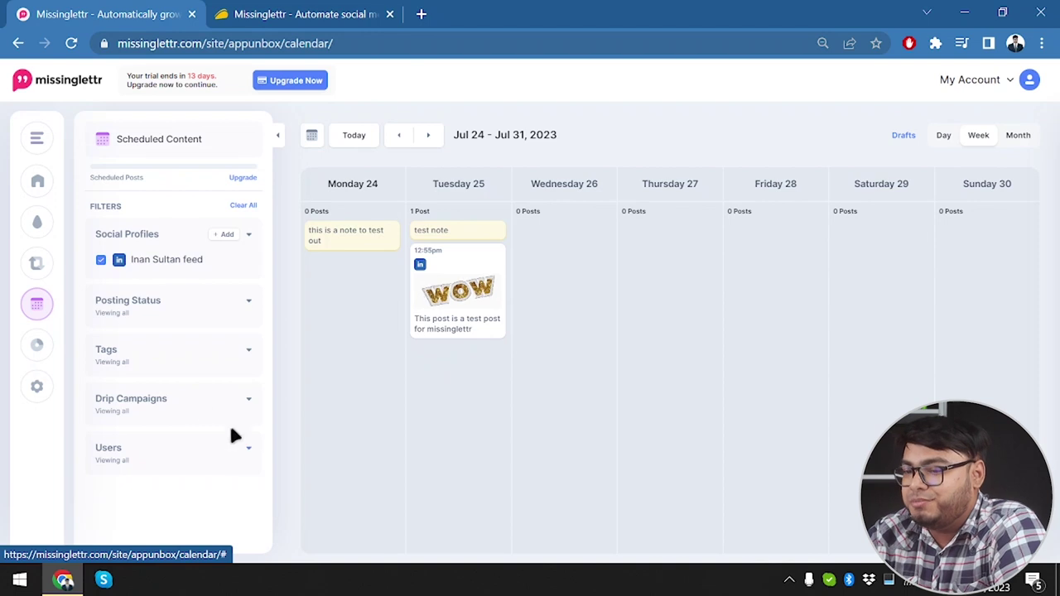
left_click(249, 451)
left_click(248, 451)
Open the Analytics area, dismiss the welcome video, and examine the click charts, social profile performance and click locations.
left_click(37, 346)
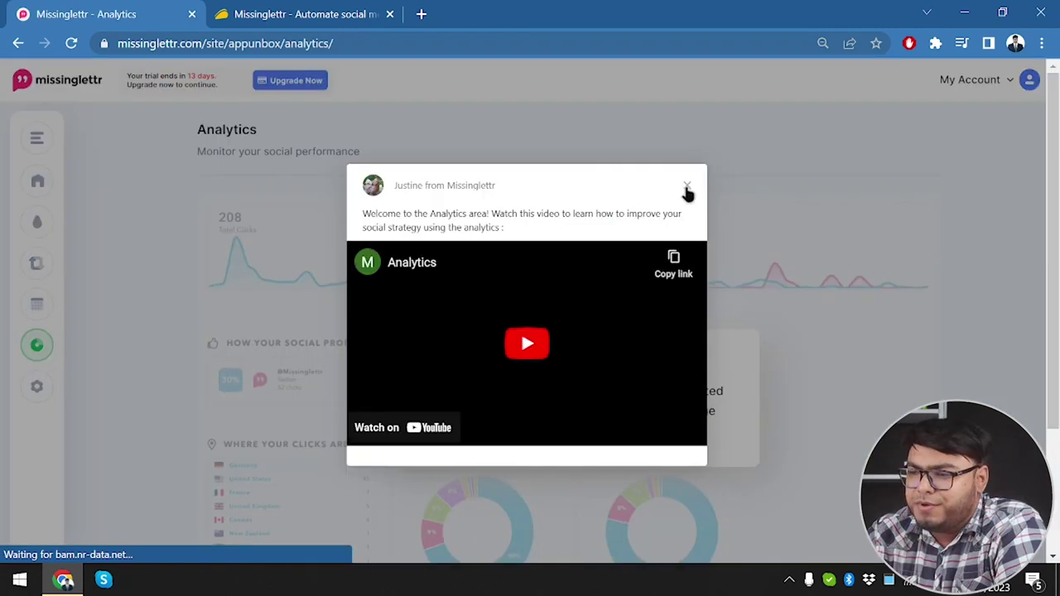
left_click(687, 189)
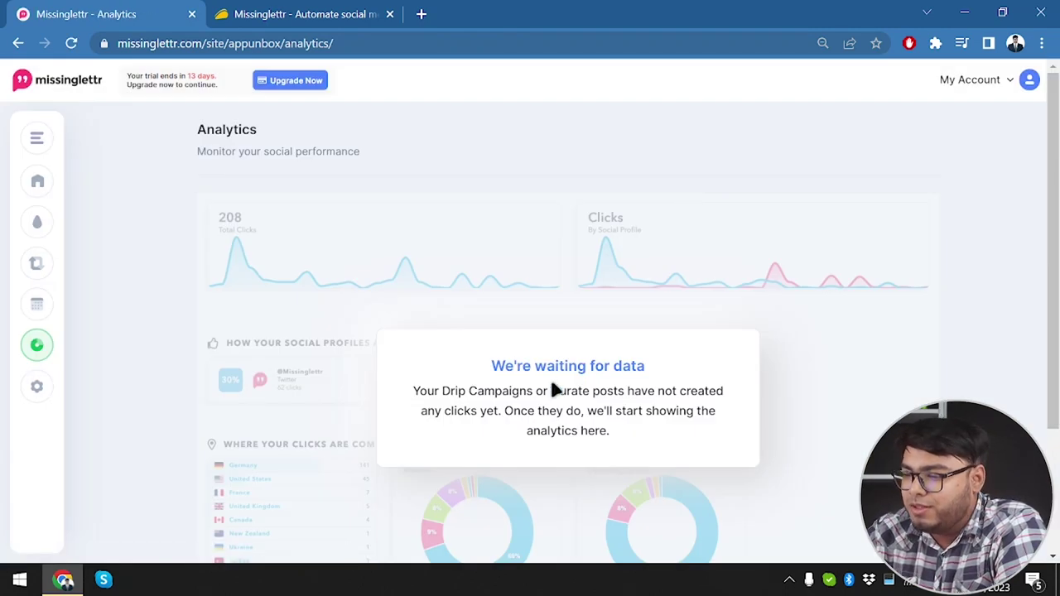
scroll(555, 387, "down", 2)
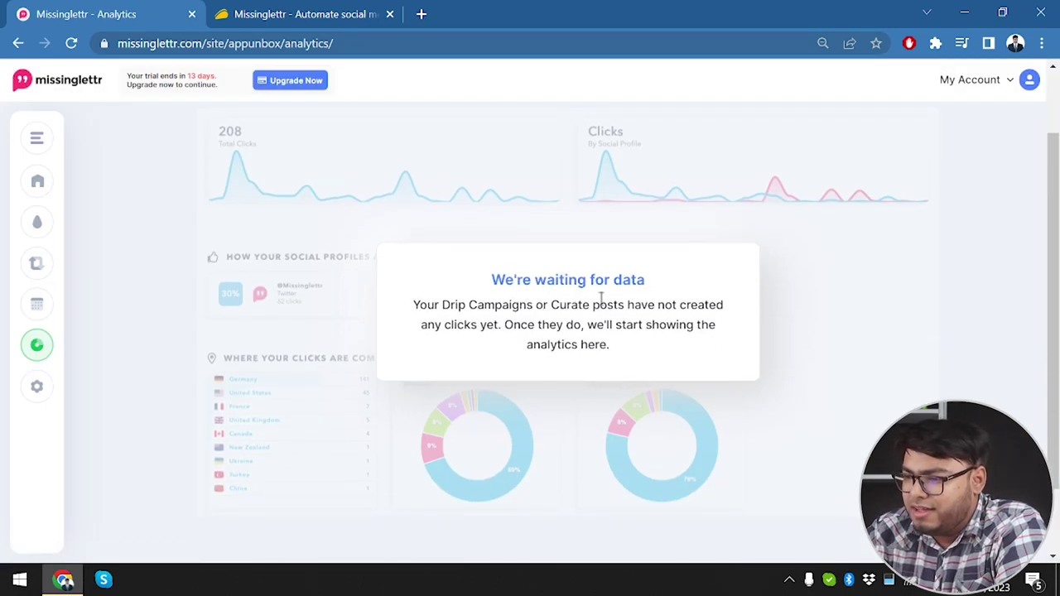
triple_click(522, 281)
left_click(508, 324)
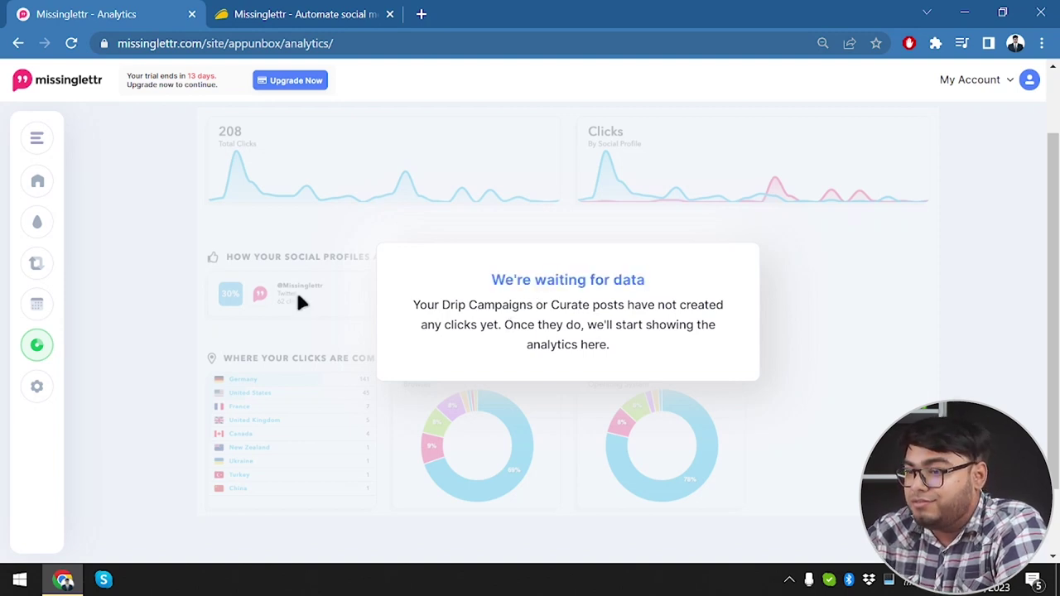
scroll(298, 298, "up", 2)
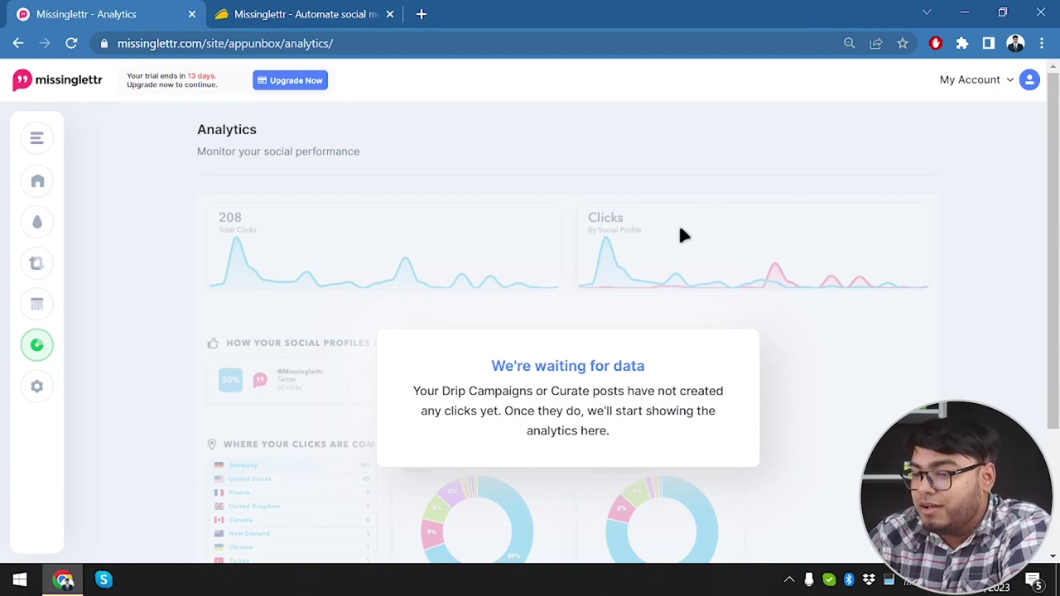
scroll(275, 435, "down", 1)
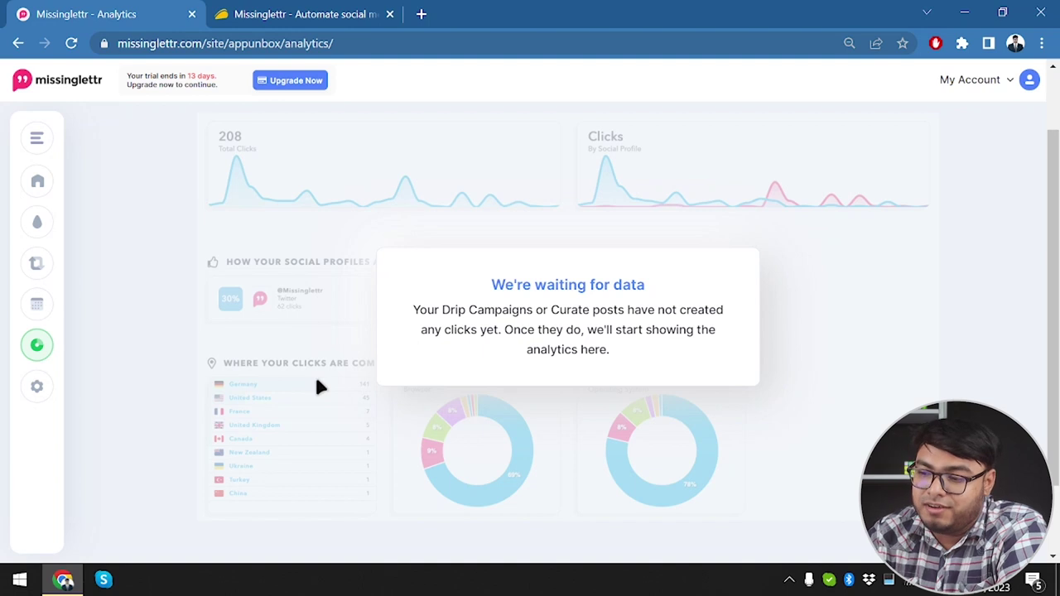
scroll(465, 441, "down", 1)
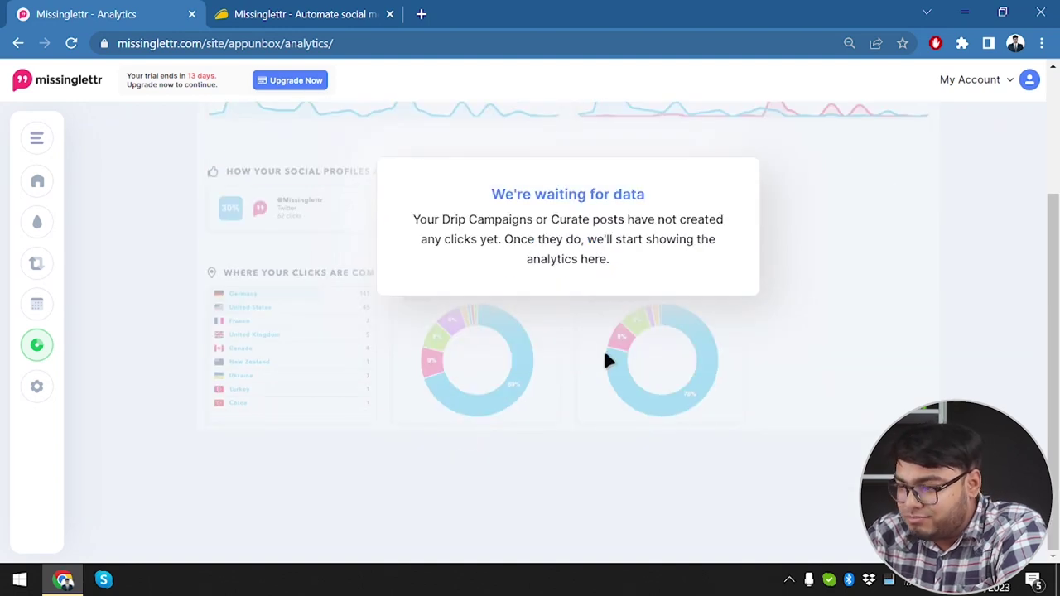
scroll(439, 292, "up", 2)
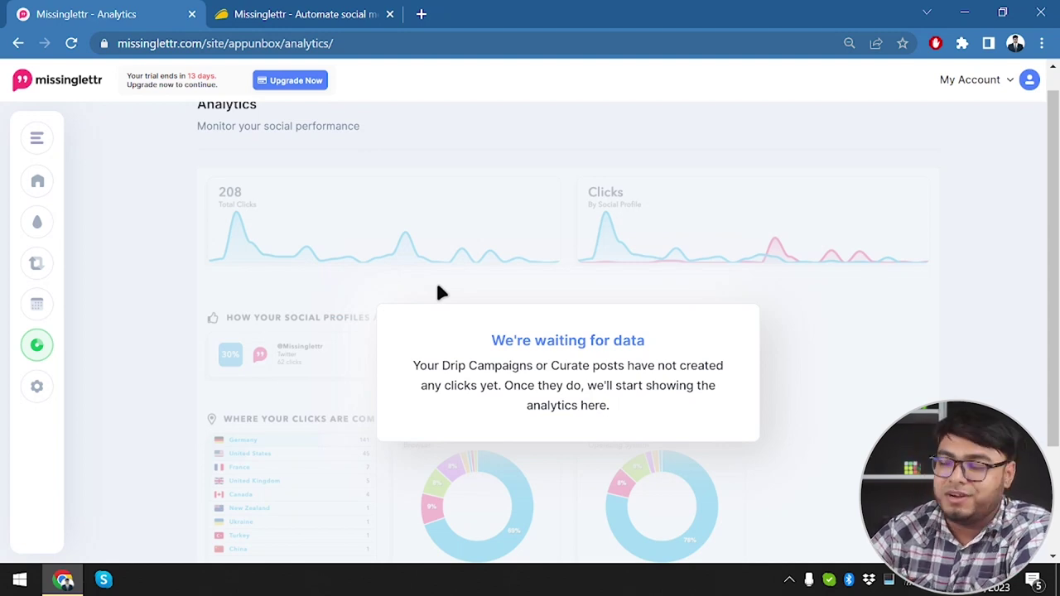
scroll(405, 296, "down", 1)
scroll(373, 307, "up", 2)
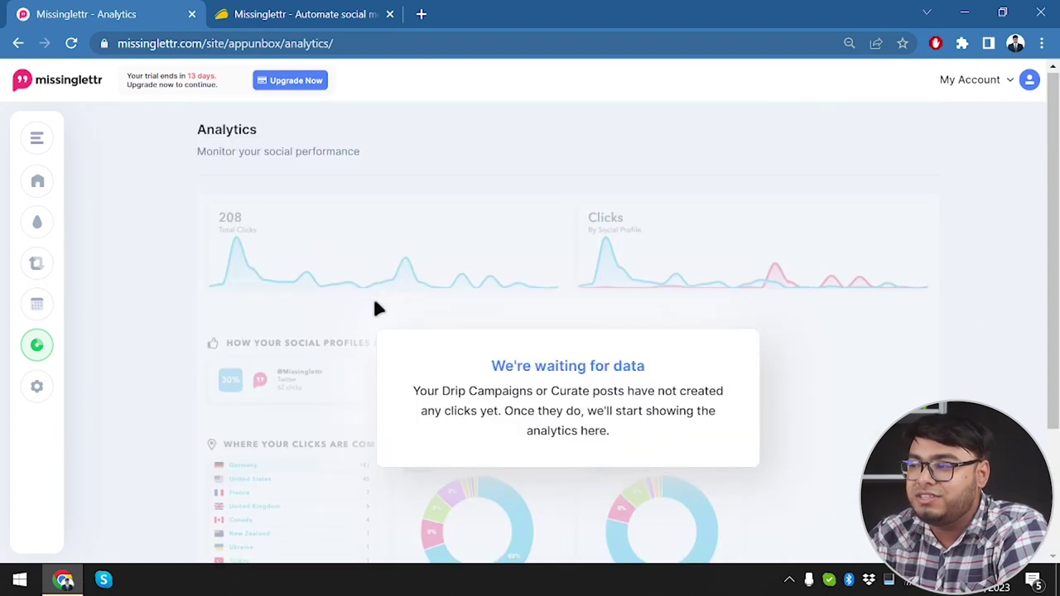
Open the workspace's general settings and inspect the Name and Workspace URL Slug fields.
mouse_move(35, 386)
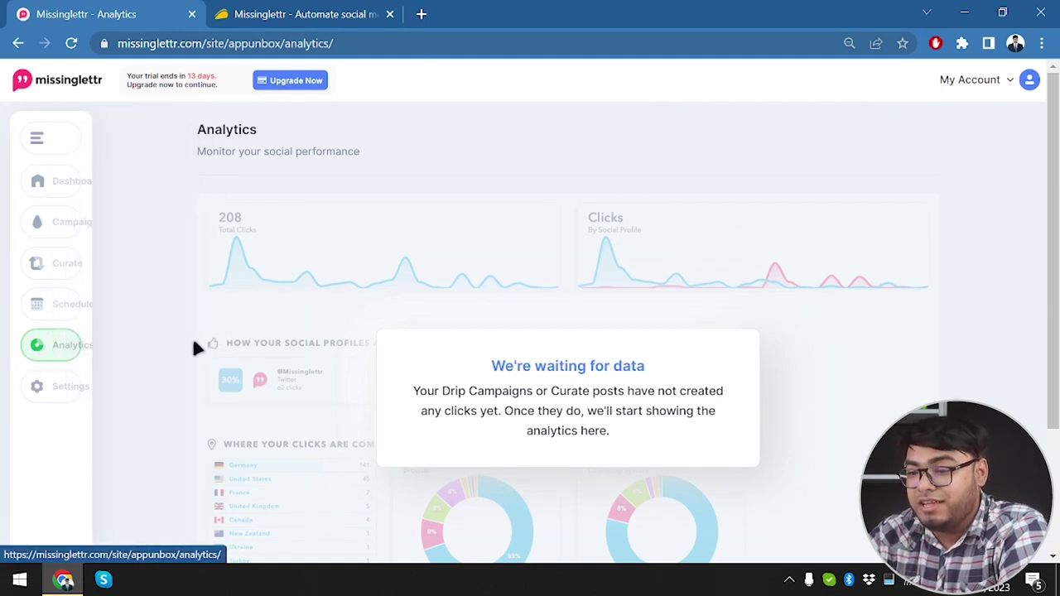
left_click(70, 388)
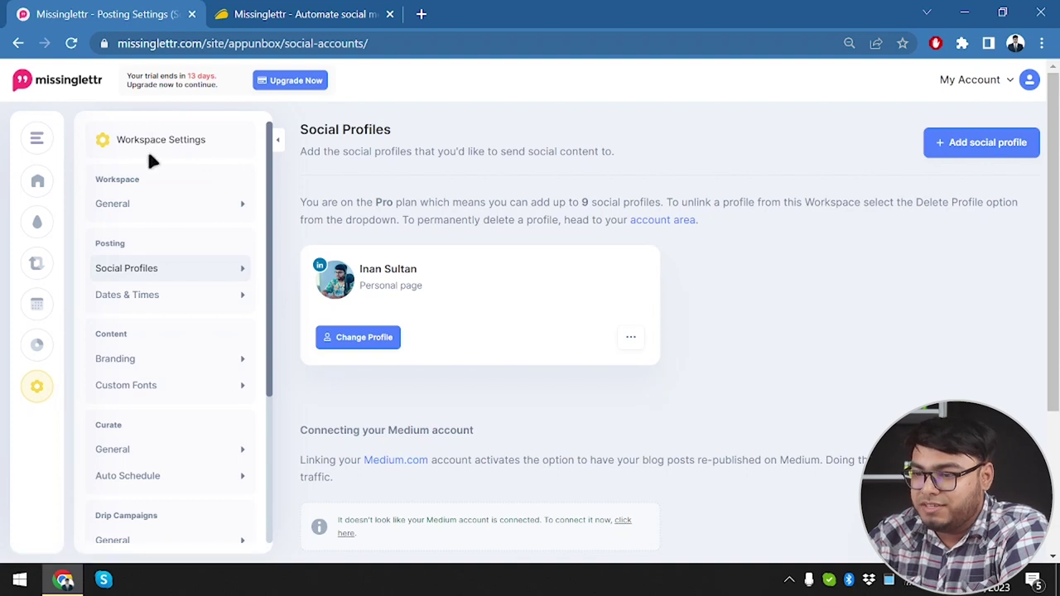
left_click(176, 209)
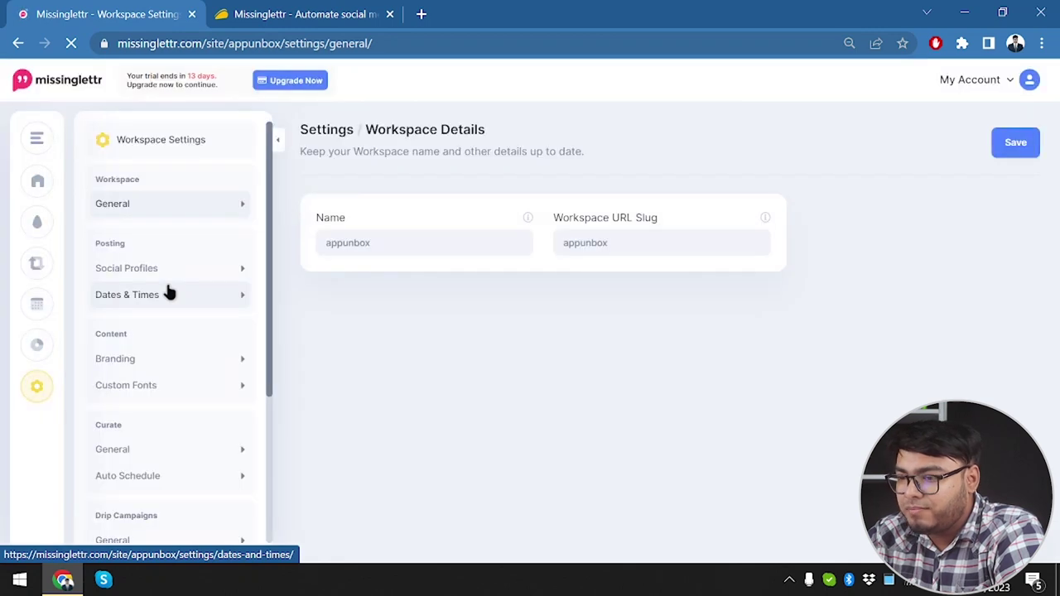
left_click(448, 248)
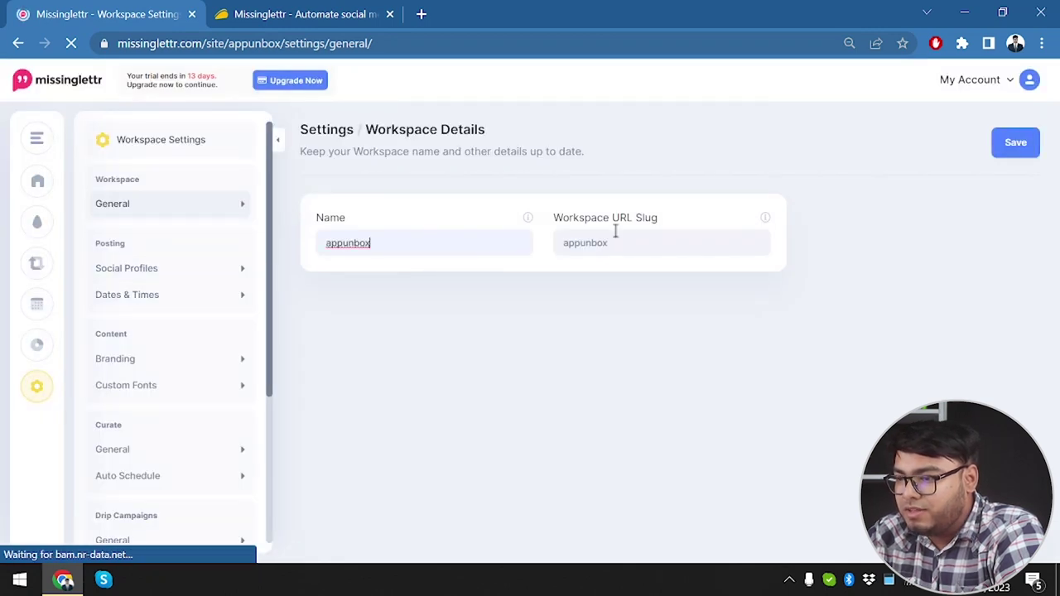
left_click(675, 240)
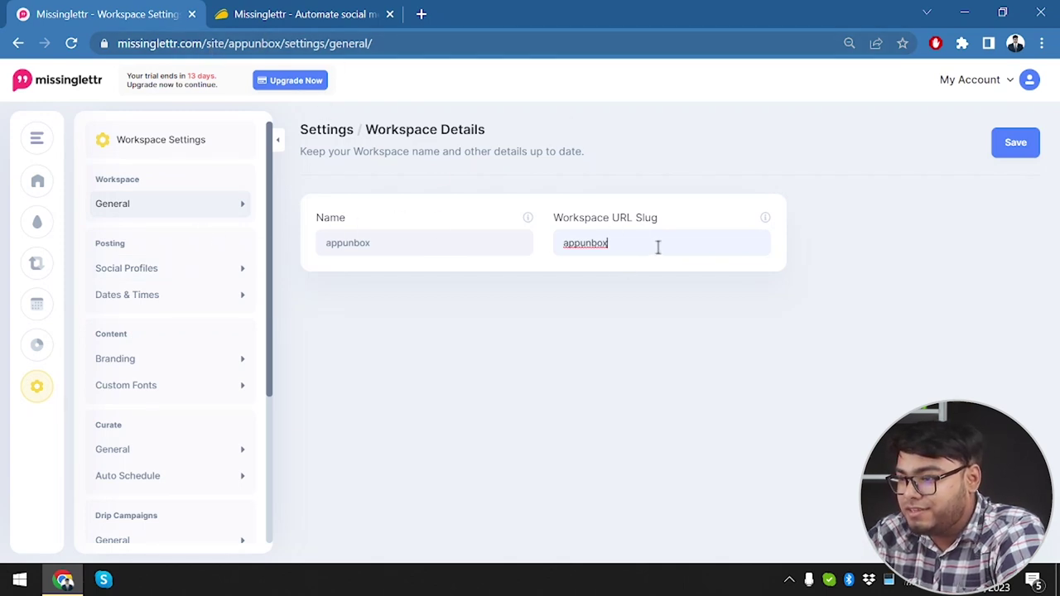
left_click(476, 243)
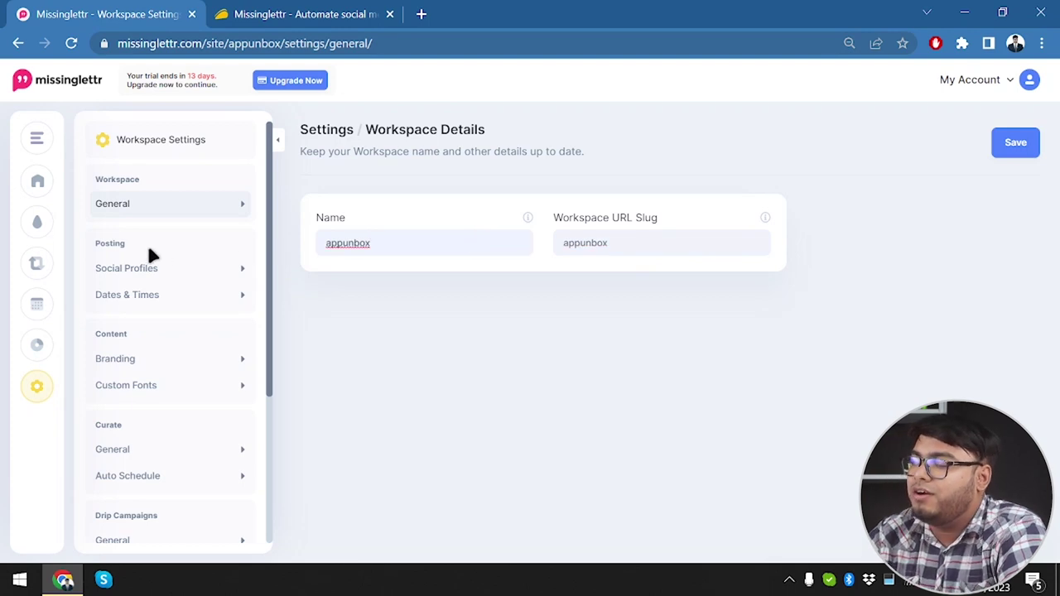
Open the Social Profiles settings and review the LinkedIn profile's extra options and the Medium and Mastodon connection sections.
left_click(203, 271)
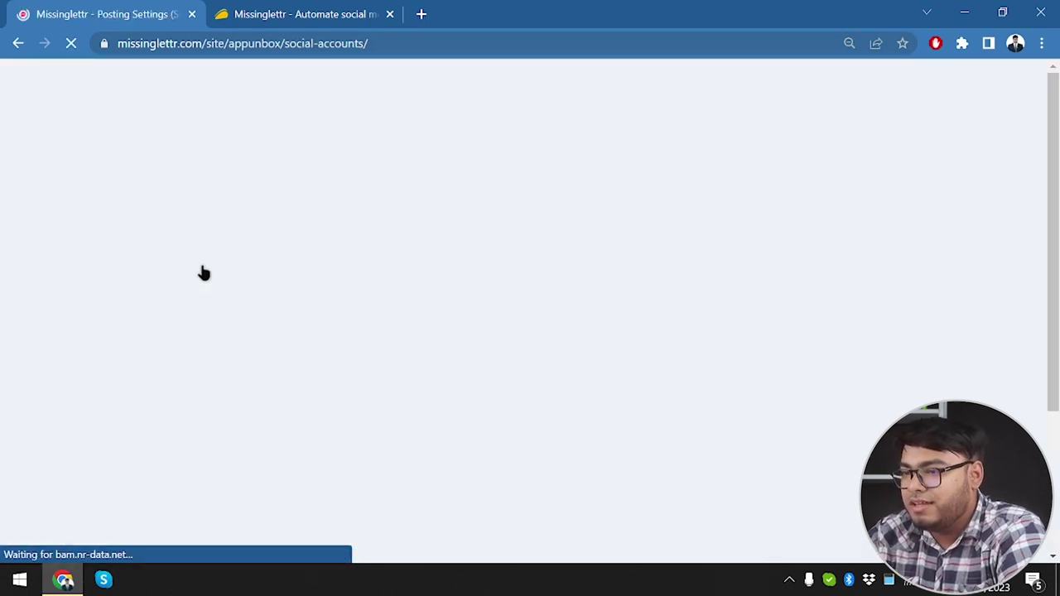
scroll(472, 294, "down", 2)
left_click(631, 161)
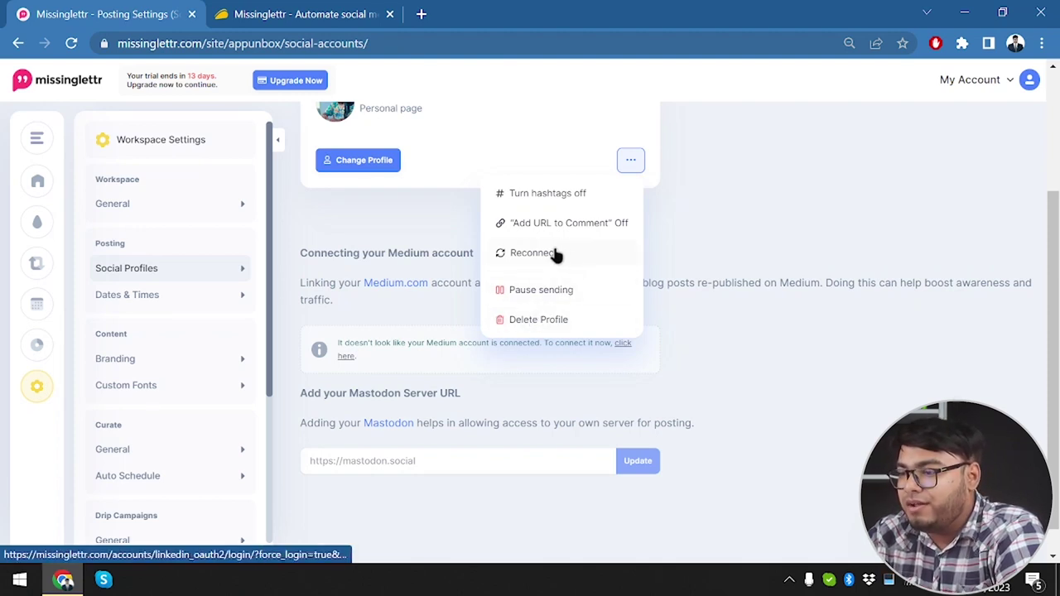
scroll(557, 252, "up", 1)
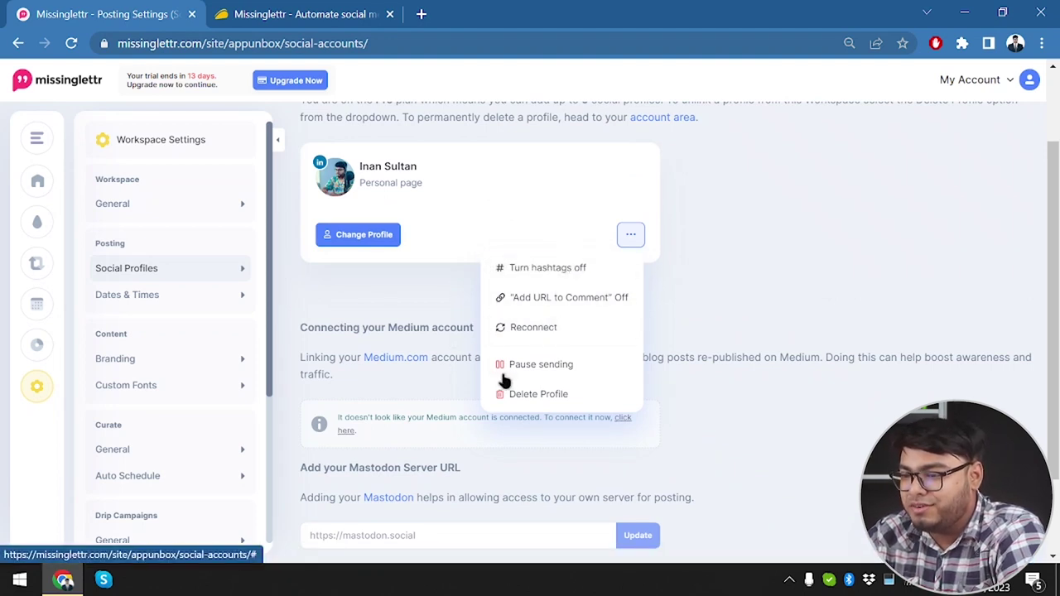
left_click(403, 324)
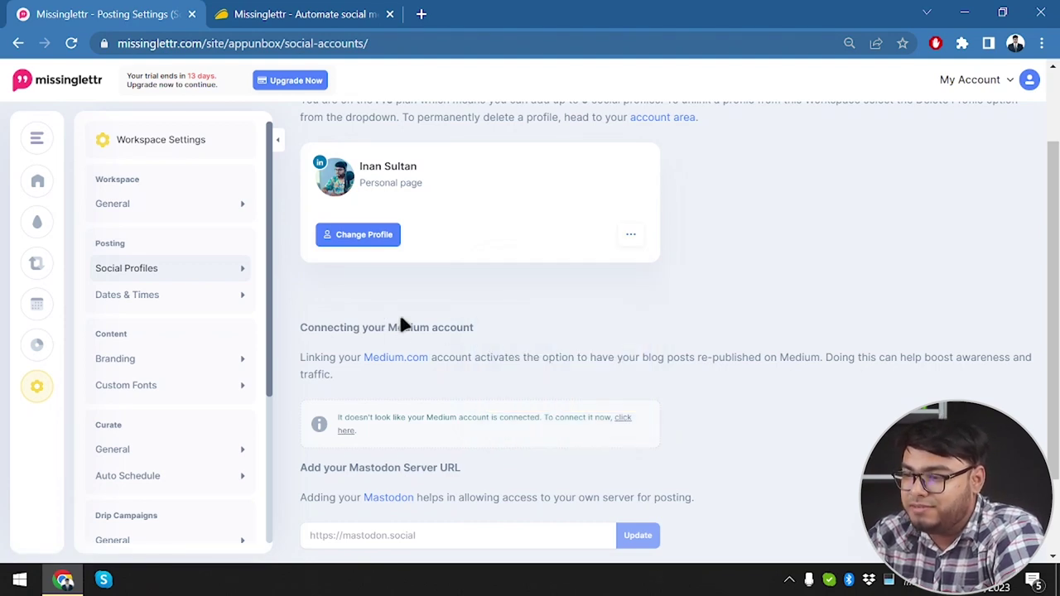
Open the Dates & Times settings, set the timezone to US/Central and keep Monday as the start of the week.
scroll(503, 336, "down", 1)
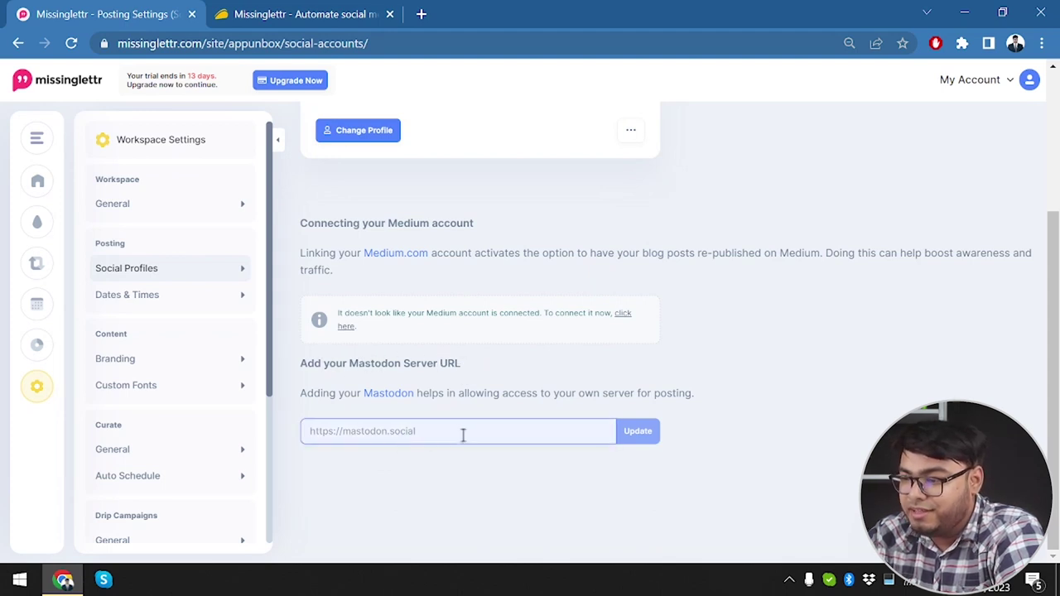
left_click(199, 297)
scroll(379, 199, "up", 2)
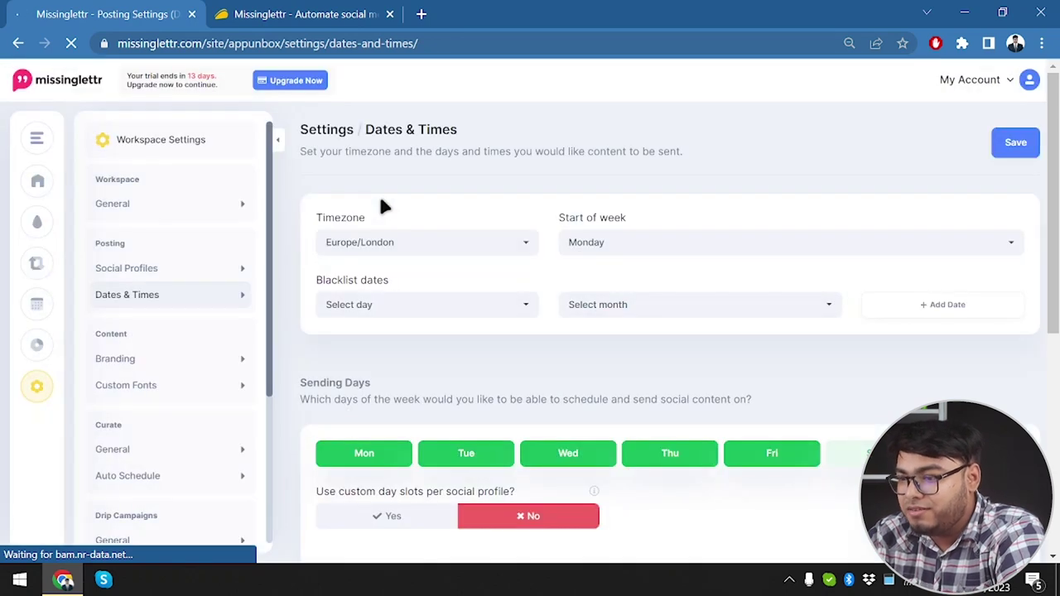
left_click(409, 246)
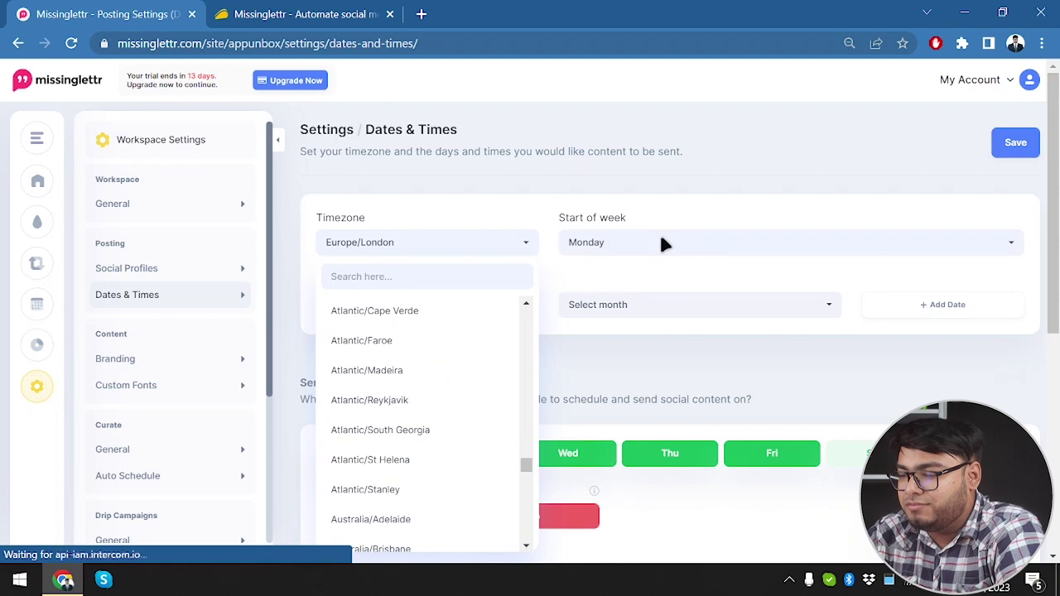
left_click(531, 240)
left_click(531, 240)
scroll(464, 425, "down", 20)
scroll(465, 425, "down", 20)
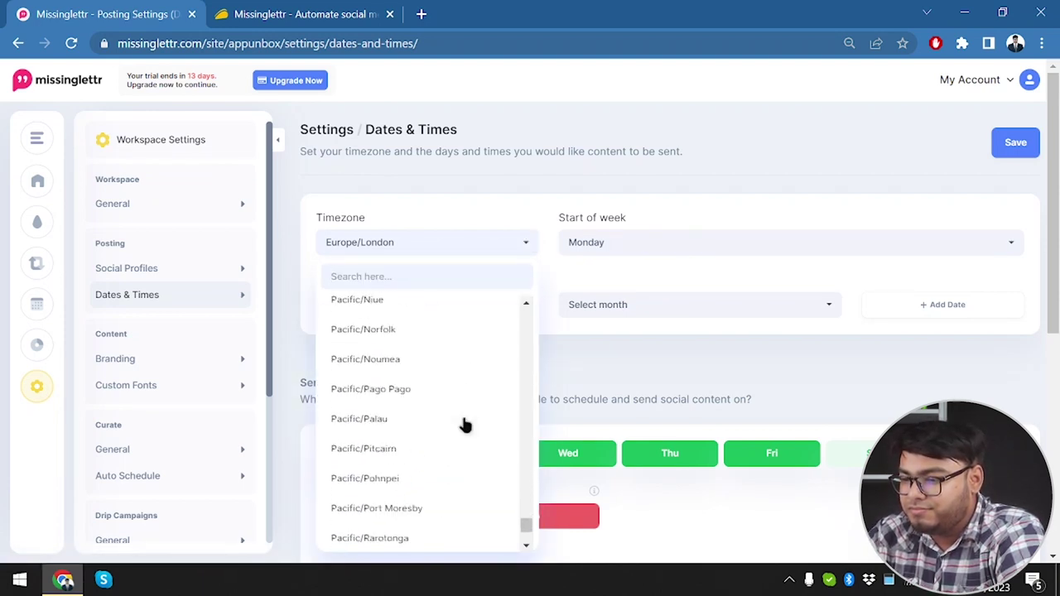
scroll(376, 421, "up", 1)
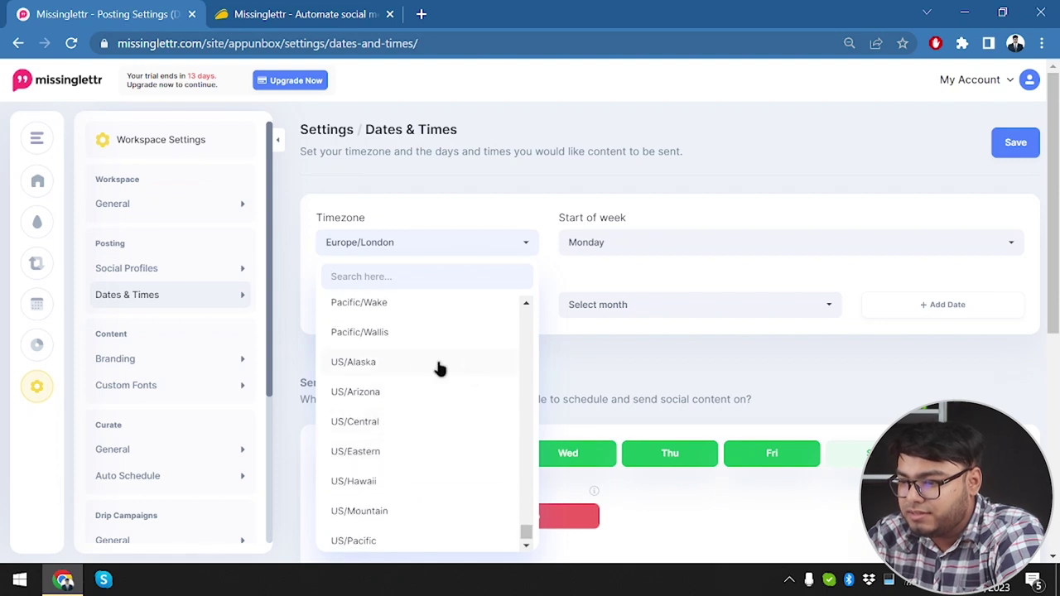
left_click(391, 426)
left_click(654, 255)
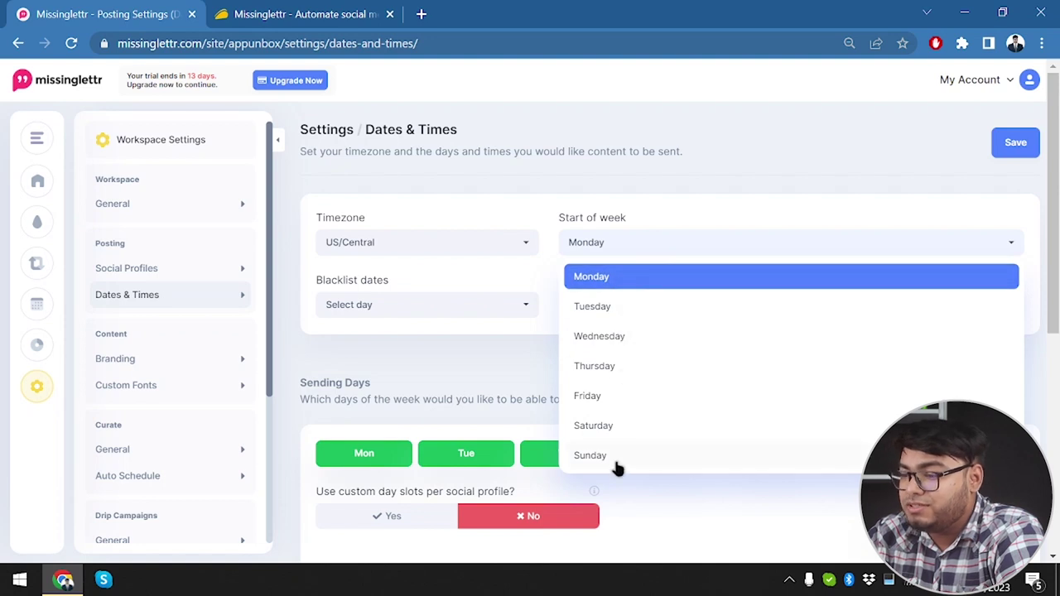
left_click(628, 284)
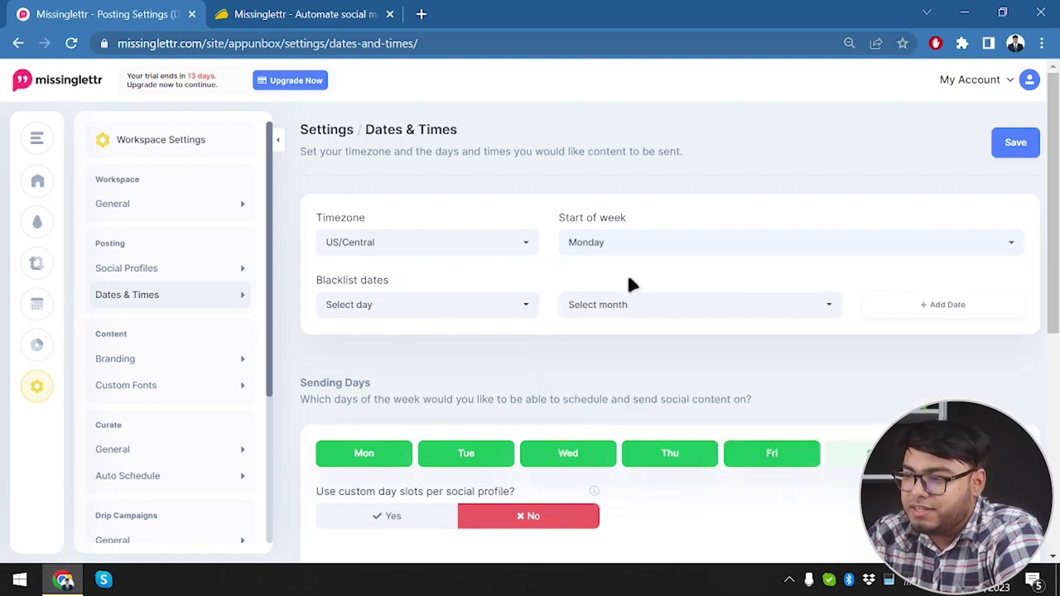
Look through the day options for blacklist dates and the Sending Days and Sending Time Slots sections.
left_click(423, 315)
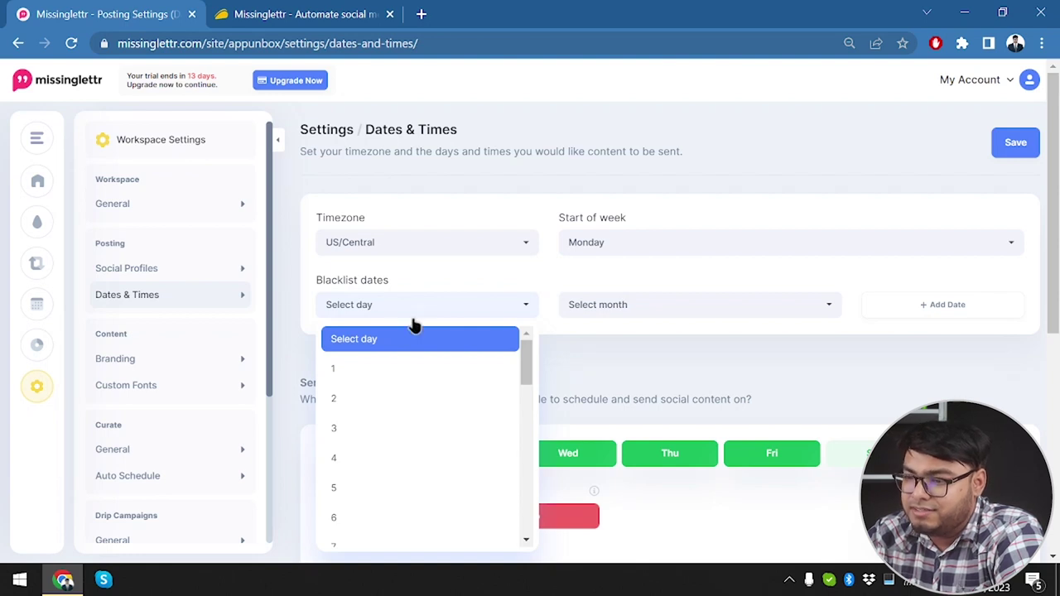
scroll(373, 357, "down", 1)
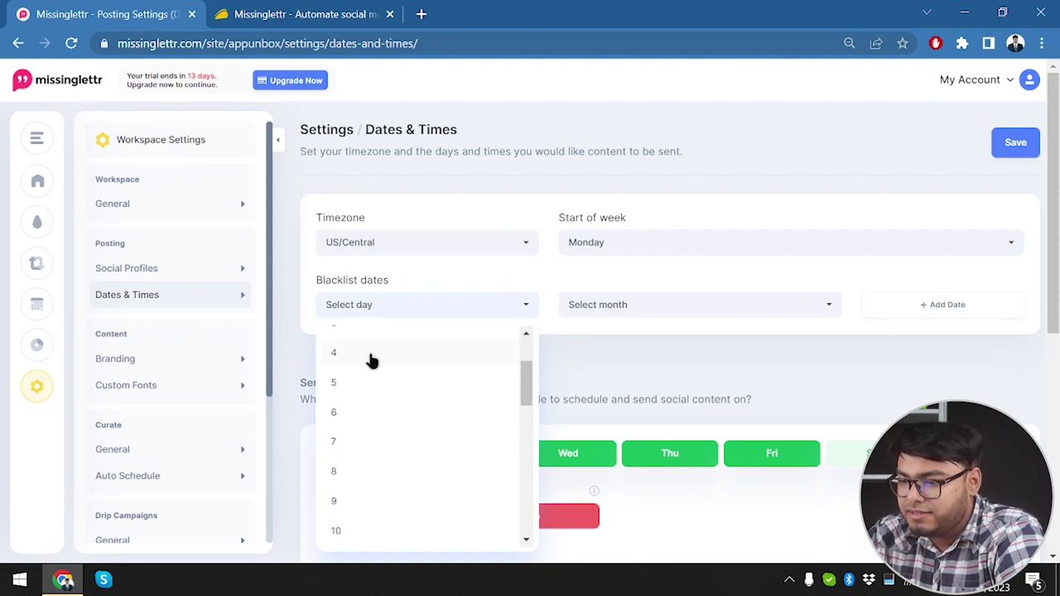
scroll(371, 360, "down", 10)
scroll(370, 360, "up", 2)
scroll(370, 360, "down", 2)
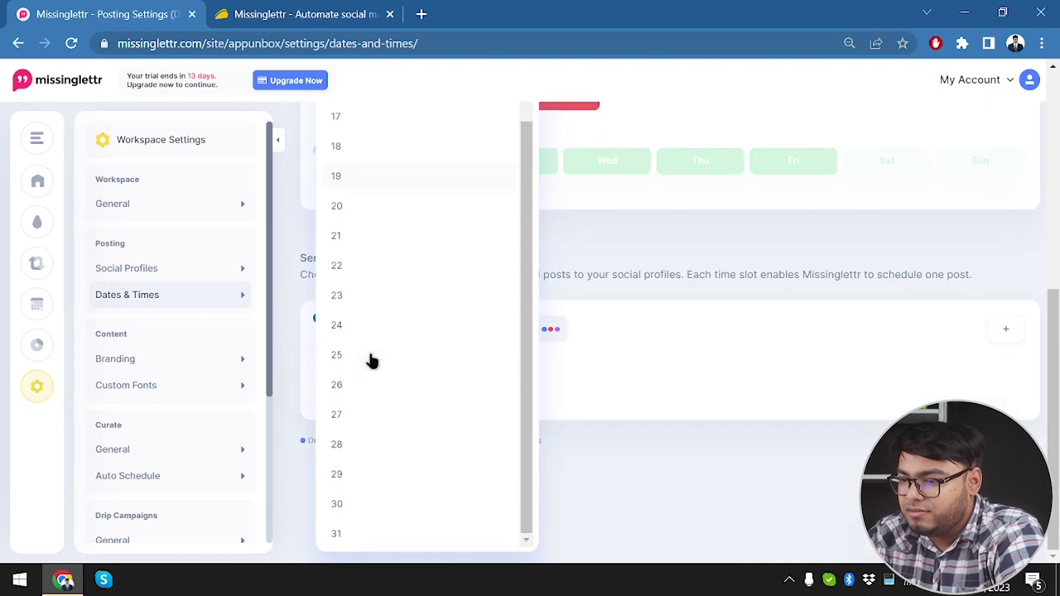
left_click(584, 200)
scroll(584, 200, "up", 2)
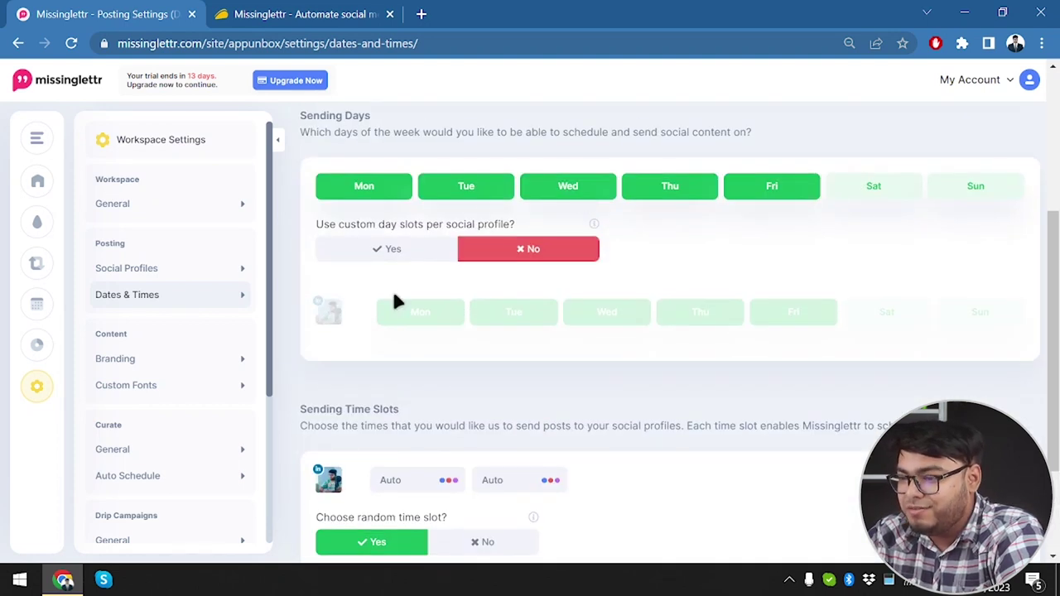
scroll(394, 293, "up", 1)
scroll(389, 339, "up", 1)
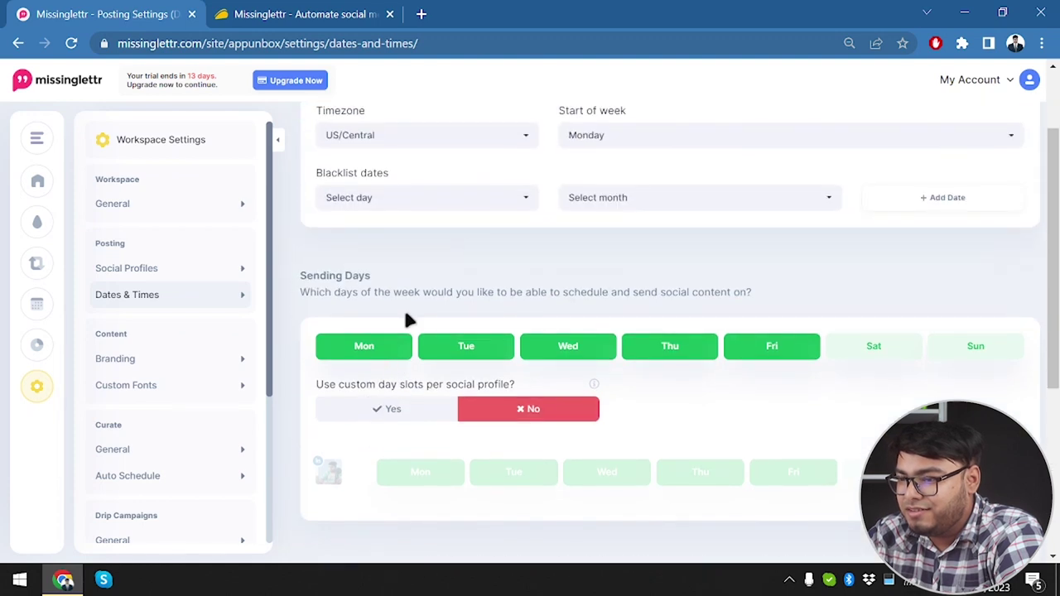
Try 7 and 9 as the day of the blacklist date.
left_click(489, 209)
left_click(360, 444)
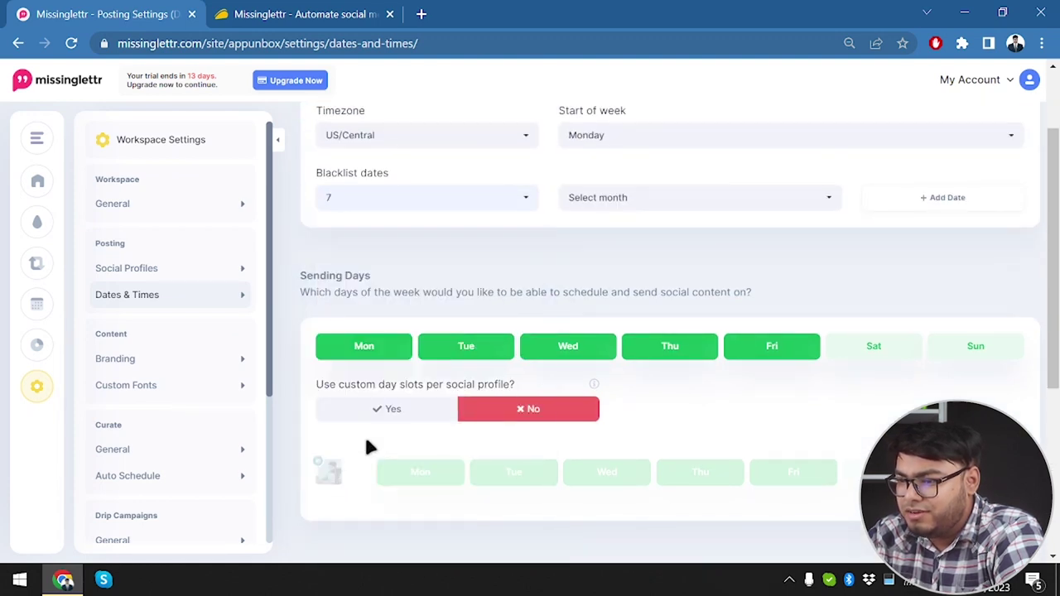
left_click(469, 205)
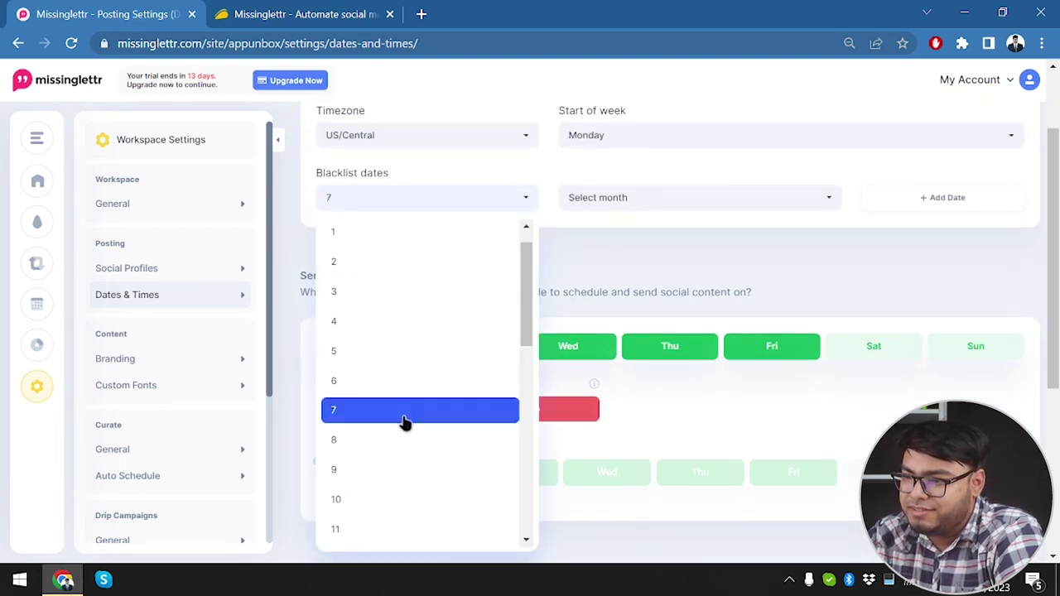
left_click(423, 470)
left_click(462, 207)
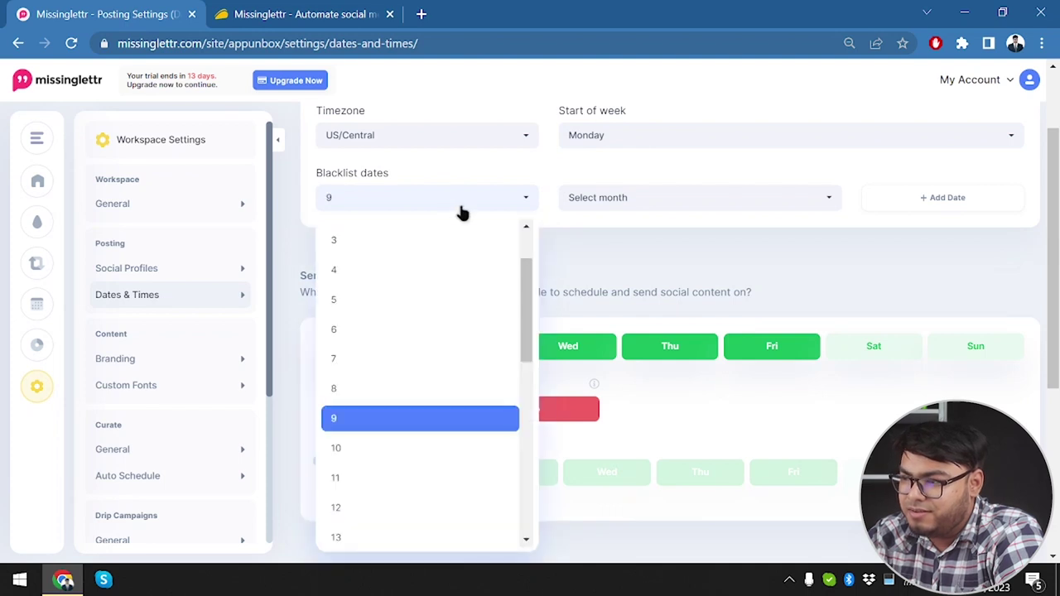
Add January 29 to the blacklist dates.
left_click(651, 204)
left_click(616, 261)
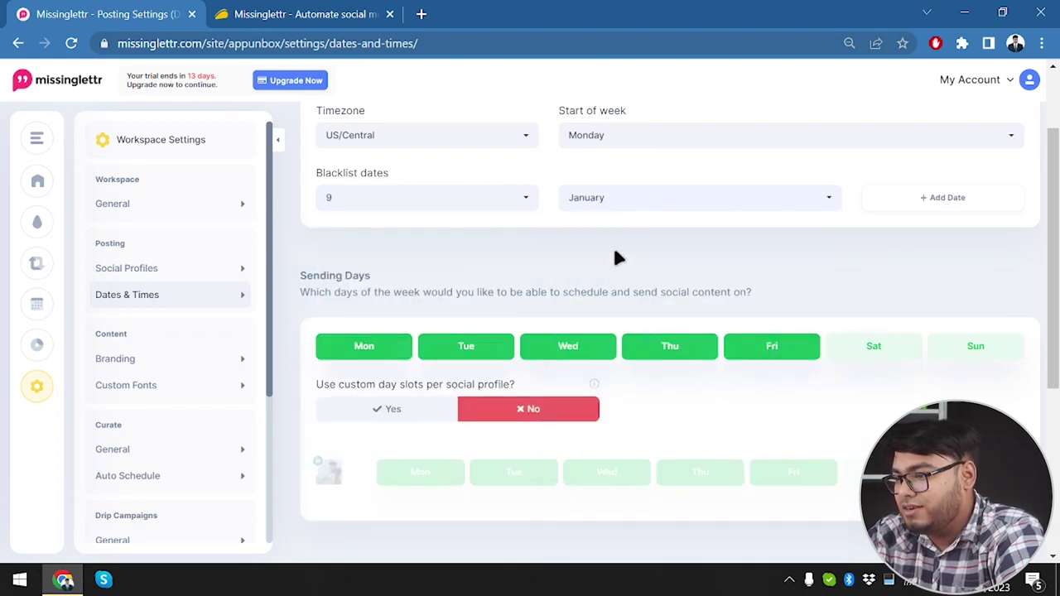
left_click(468, 202)
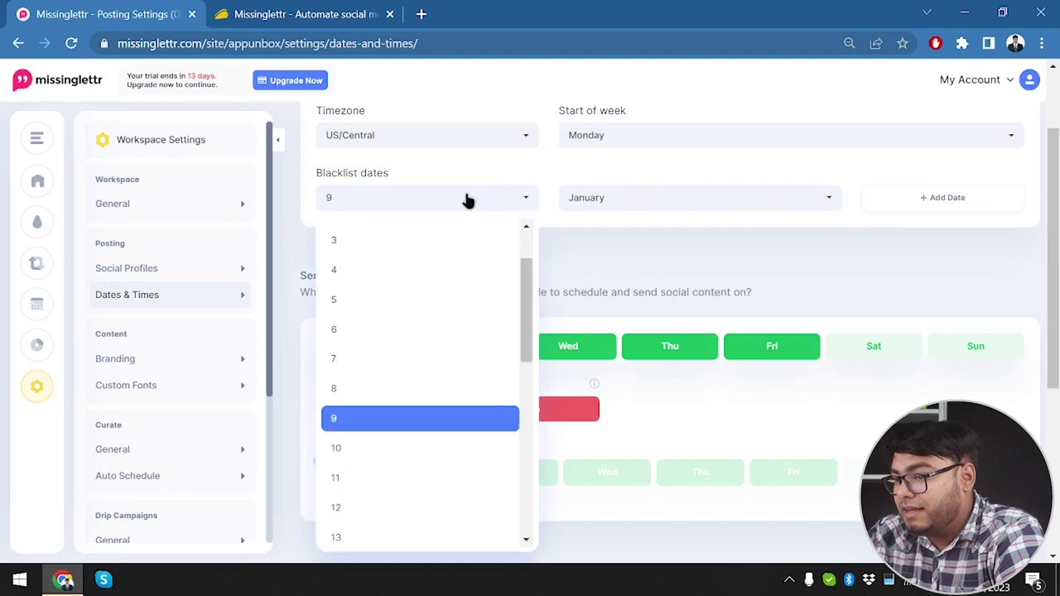
scroll(383, 260, "up", 2)
scroll(384, 260, "down", 5)
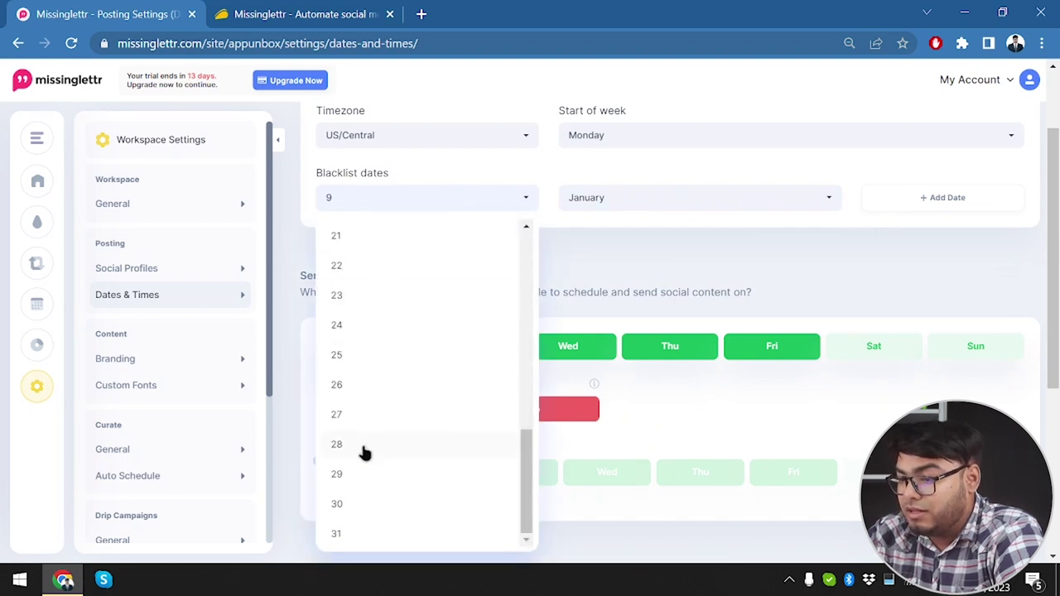
left_click(362, 478)
left_click(930, 198)
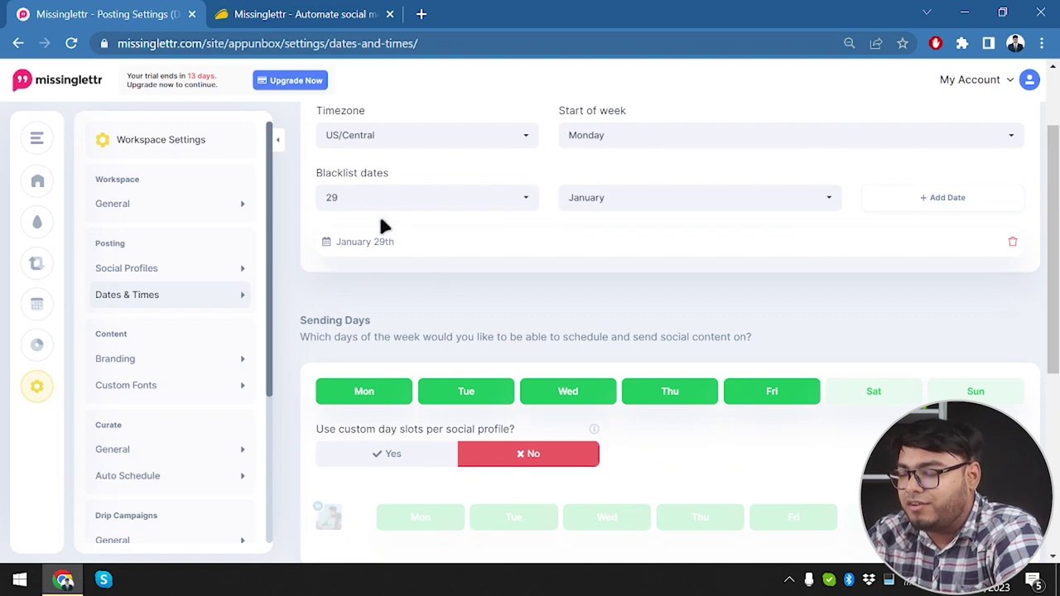
Add February 31 as another blacklist date.
left_click(468, 201)
scroll(371, 357, "down", 1)
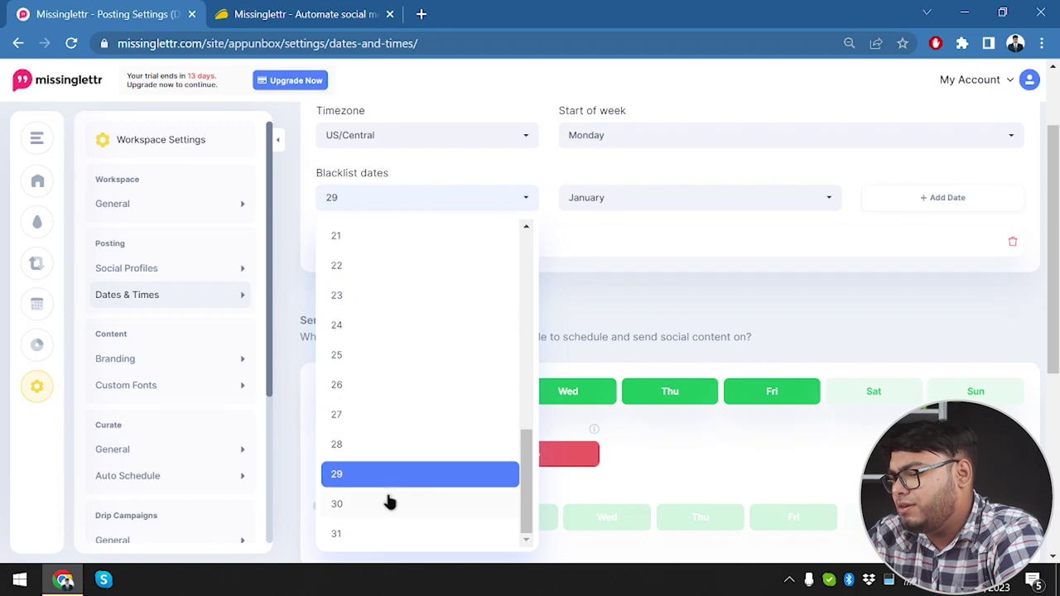
scroll(402, 289, "up", 7)
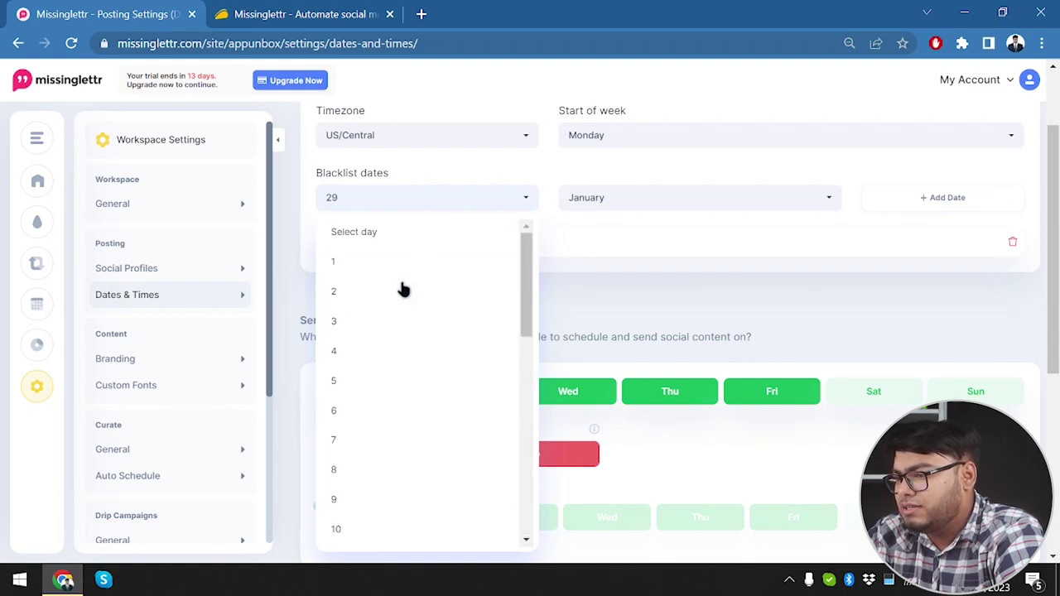
scroll(428, 300, "down", 5)
left_click(675, 204)
left_click(613, 290)
left_click(443, 202)
scroll(419, 378, "down", 1)
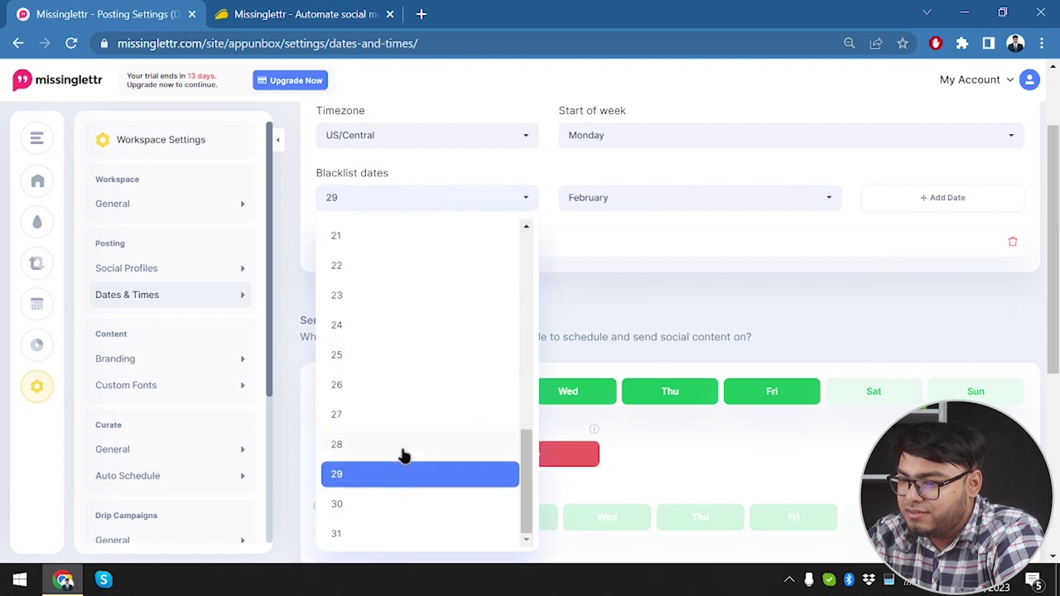
left_click(402, 531)
left_click(928, 199)
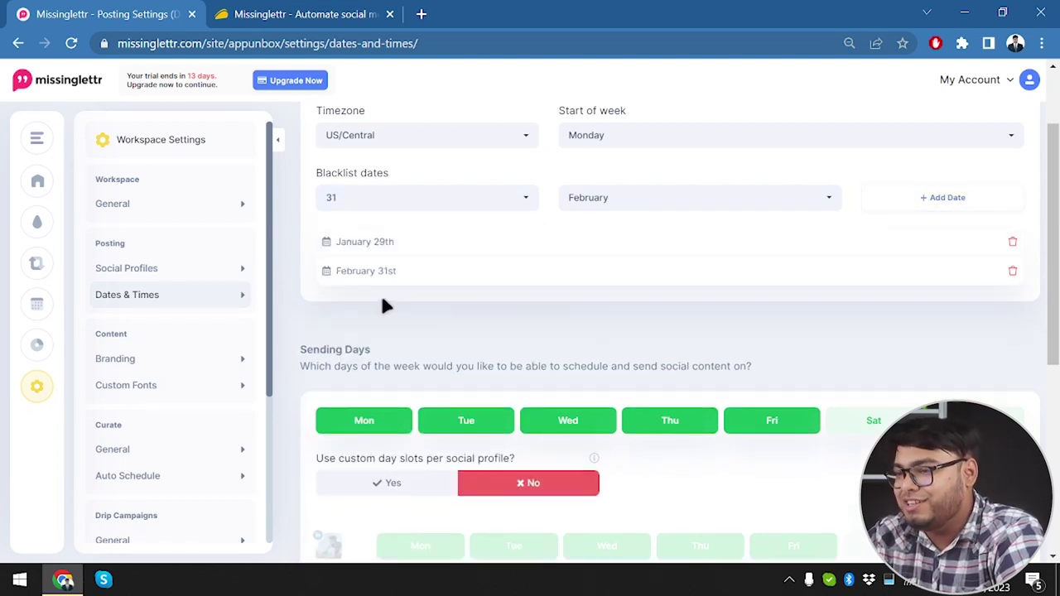
Change the blacklist day to 29, keeping February as the month, and add that date to the list.
double_click(409, 213)
left_click(477, 207)
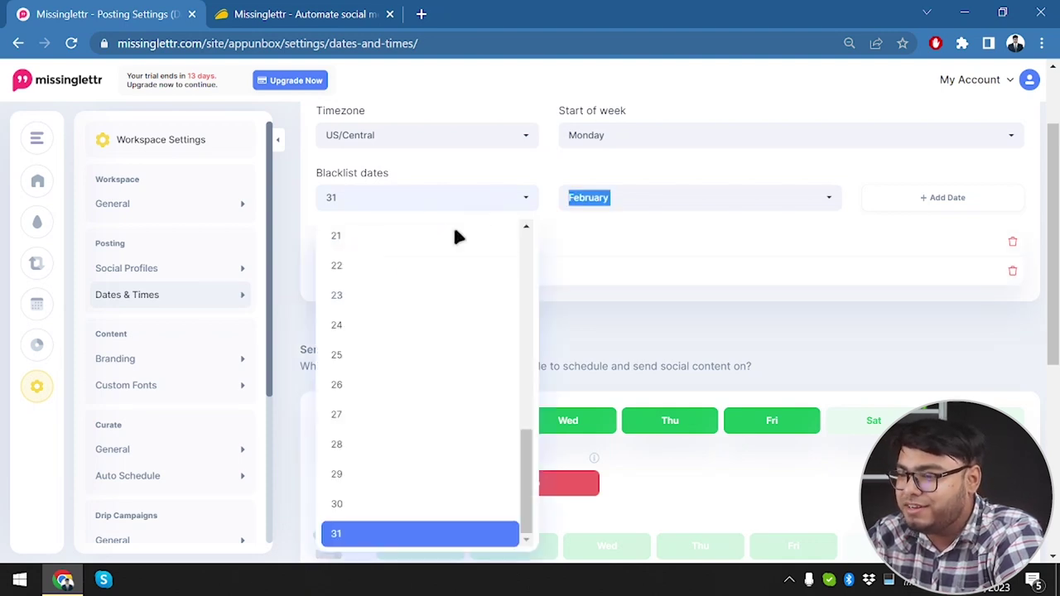
scroll(386, 356, "down", 2)
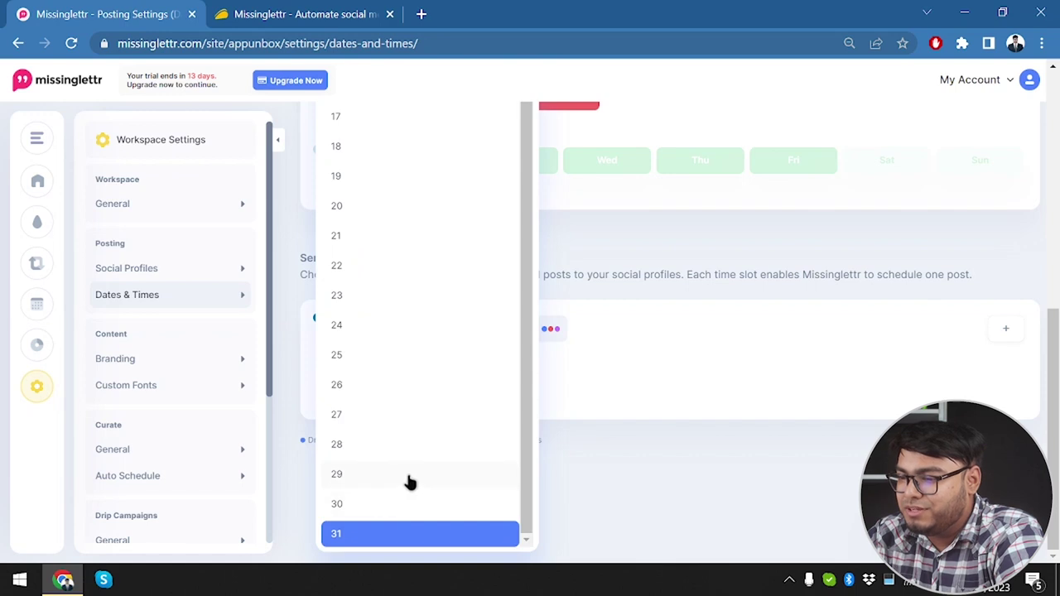
left_click(409, 482)
left_click(801, 249)
left_click(868, 252)
left_click(932, 306)
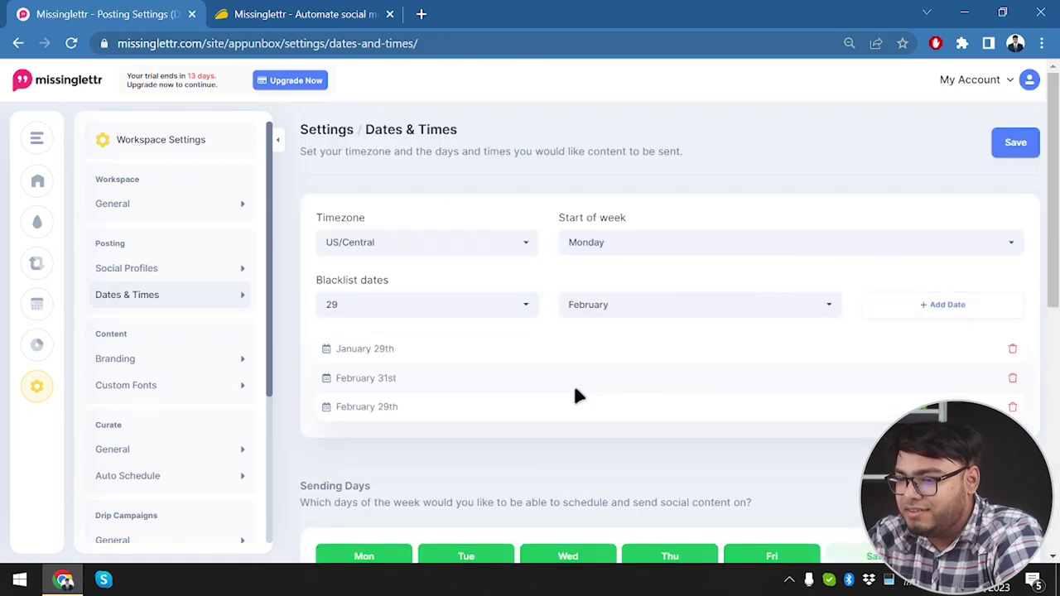
Enable custom day slots per social profile and set the LinkedIn profile's sending days to Mon, Tue, Thu, Sat and Sun.
scroll(575, 396, "down", 2)
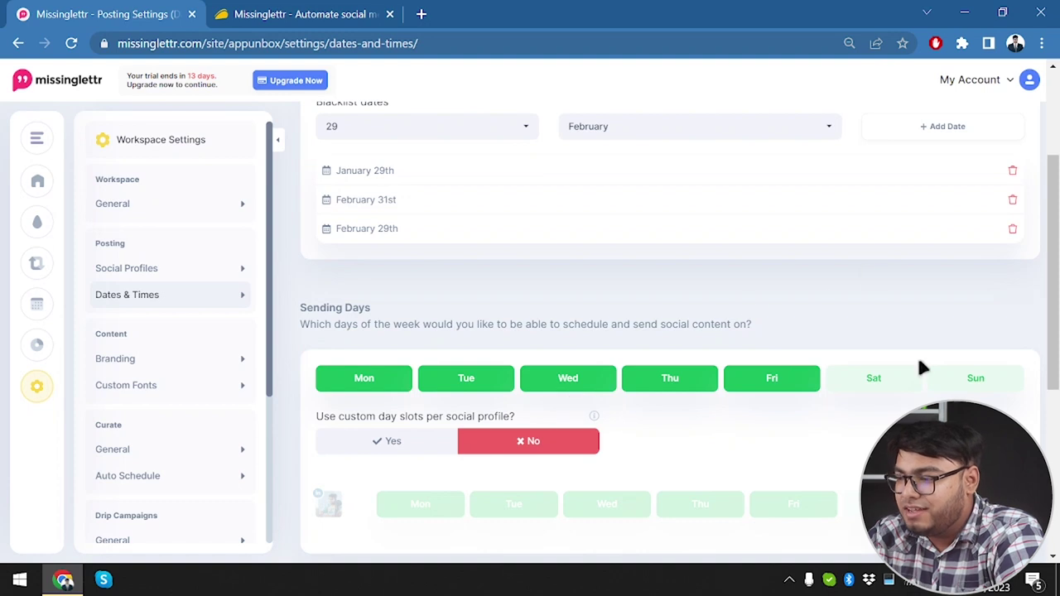
scroll(472, 386, "down", 2)
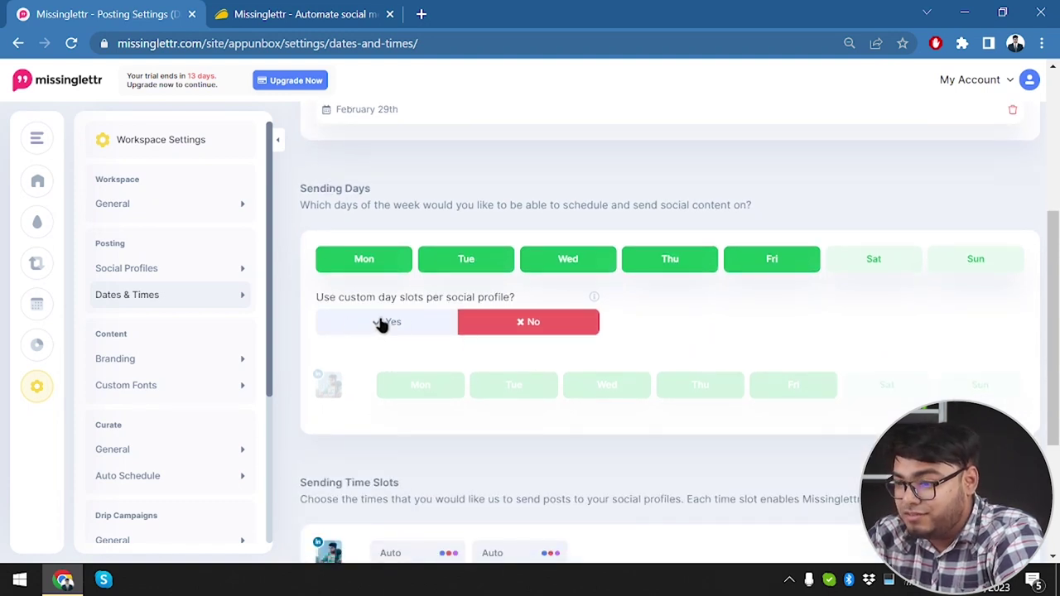
left_click(391, 331)
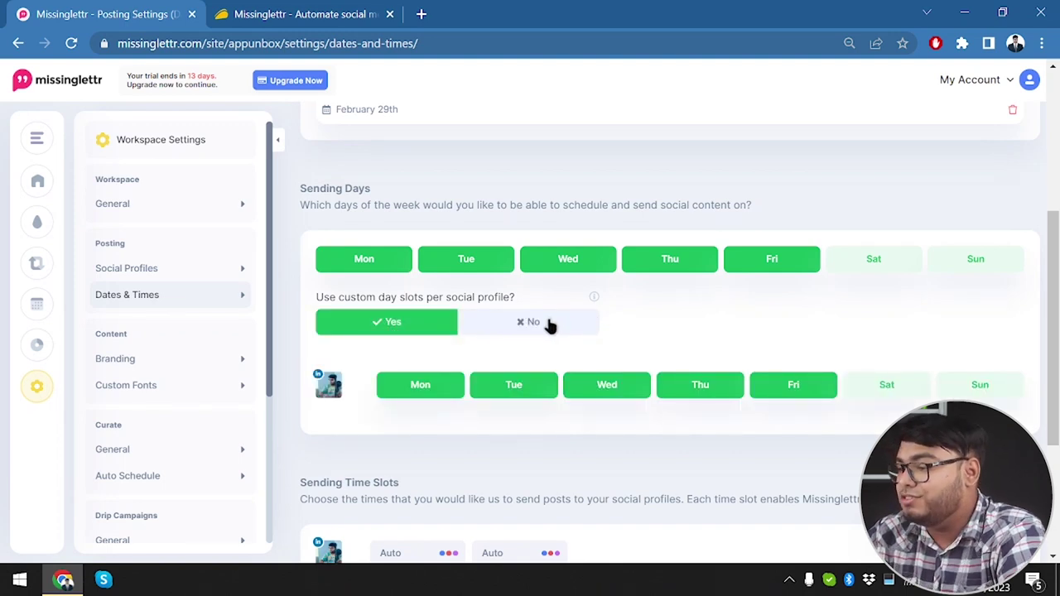
left_click(817, 396)
left_click(885, 390)
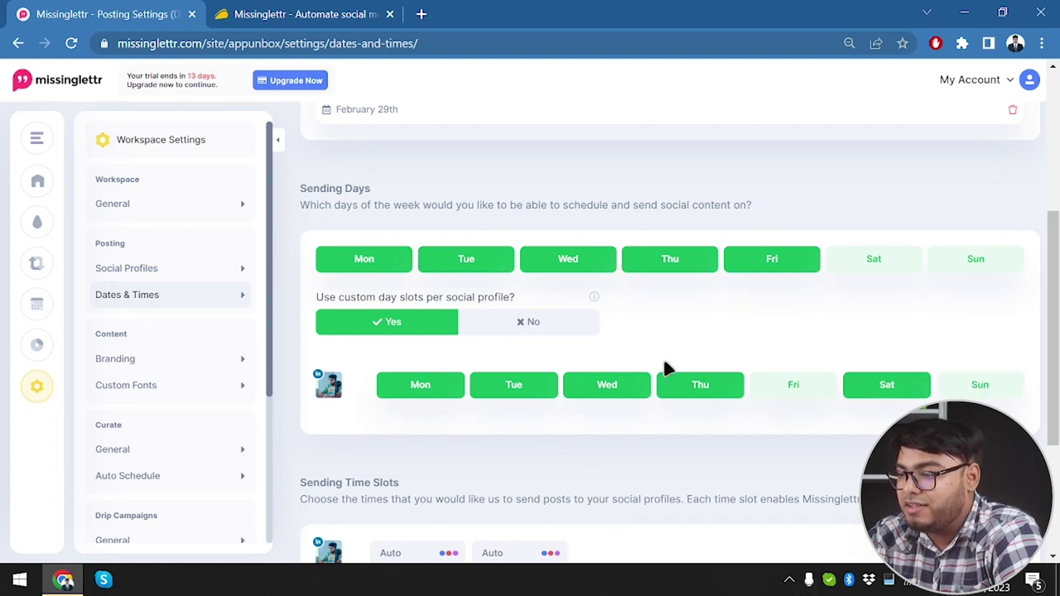
left_click(625, 388)
left_click(956, 385)
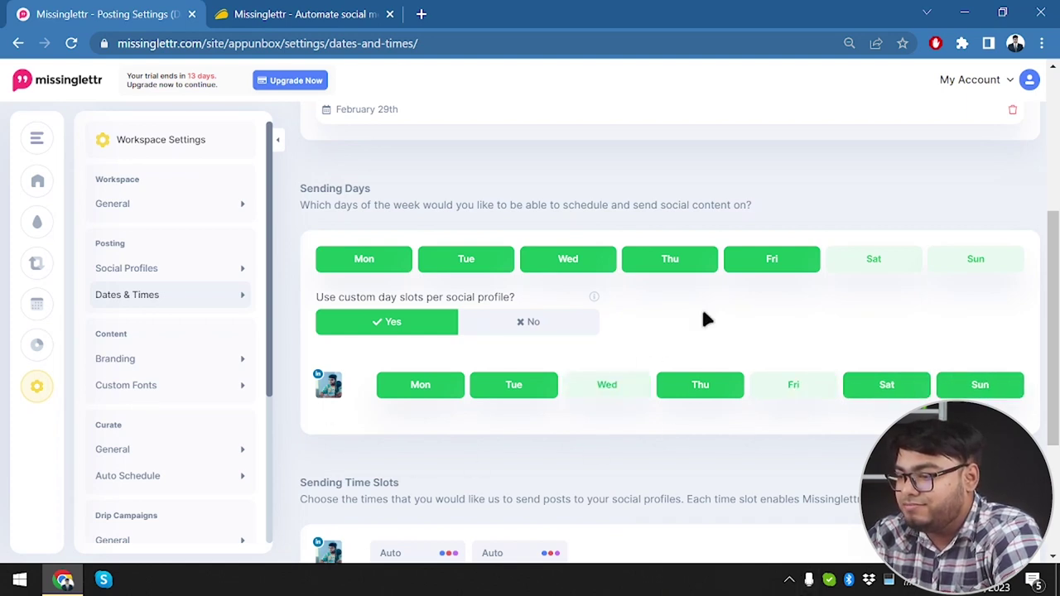
Change the LinkedIn profile's custom days to Mon, Wed, Fri and Sun, and set the use of custom day slots to No.
left_click(873, 384)
left_click(824, 387)
left_click(714, 391)
left_click(634, 388)
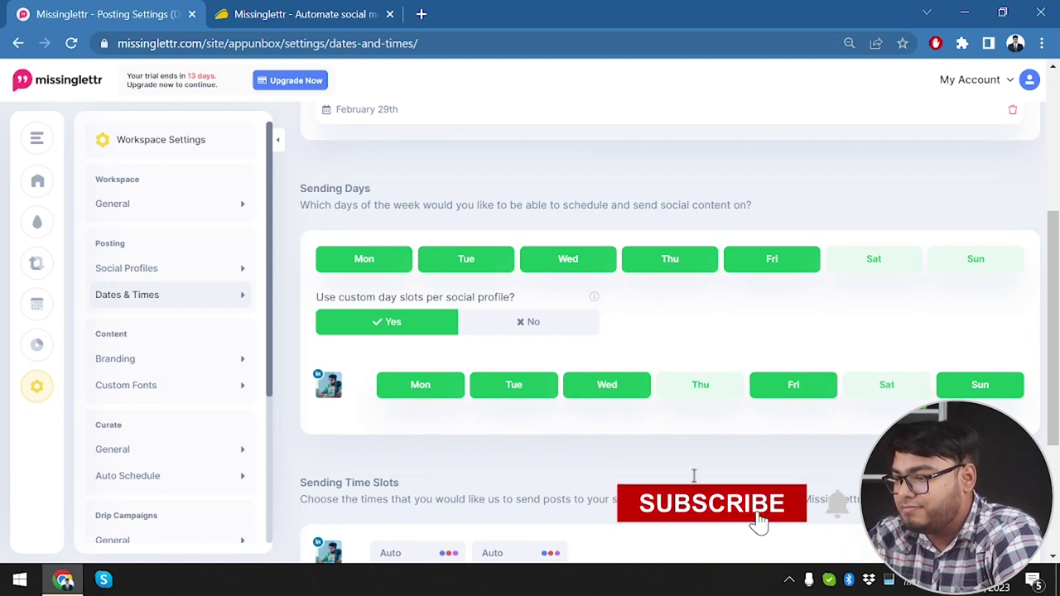
left_click(511, 391)
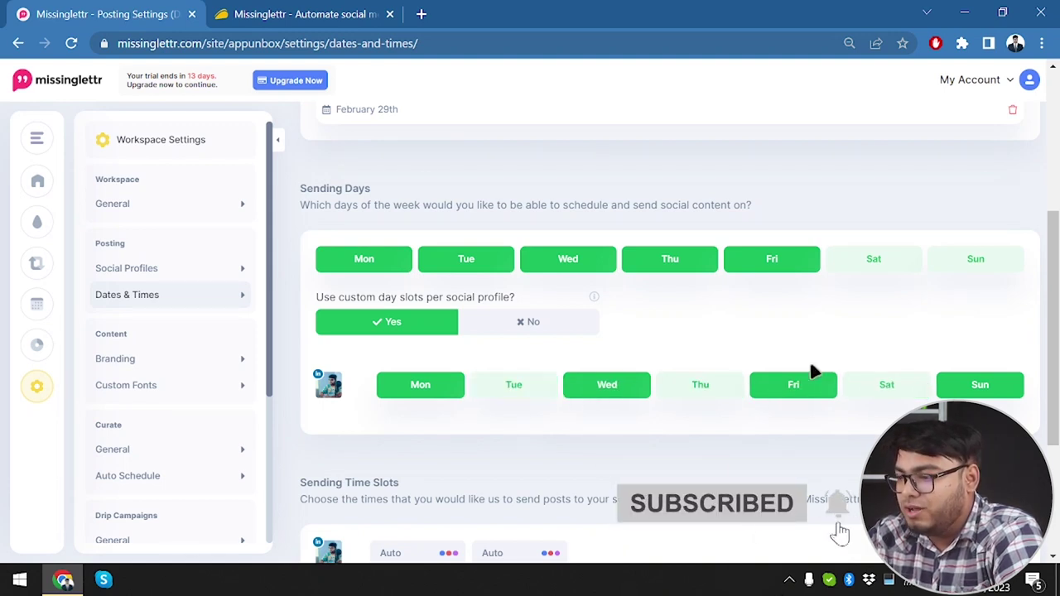
left_click(512, 323)
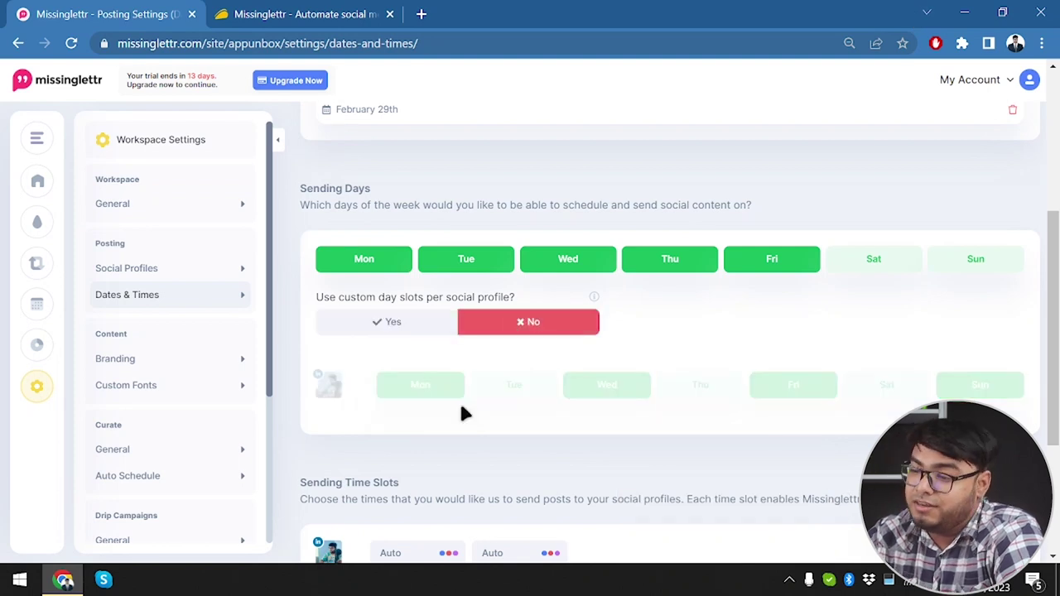
scroll(463, 414, "down", 3)
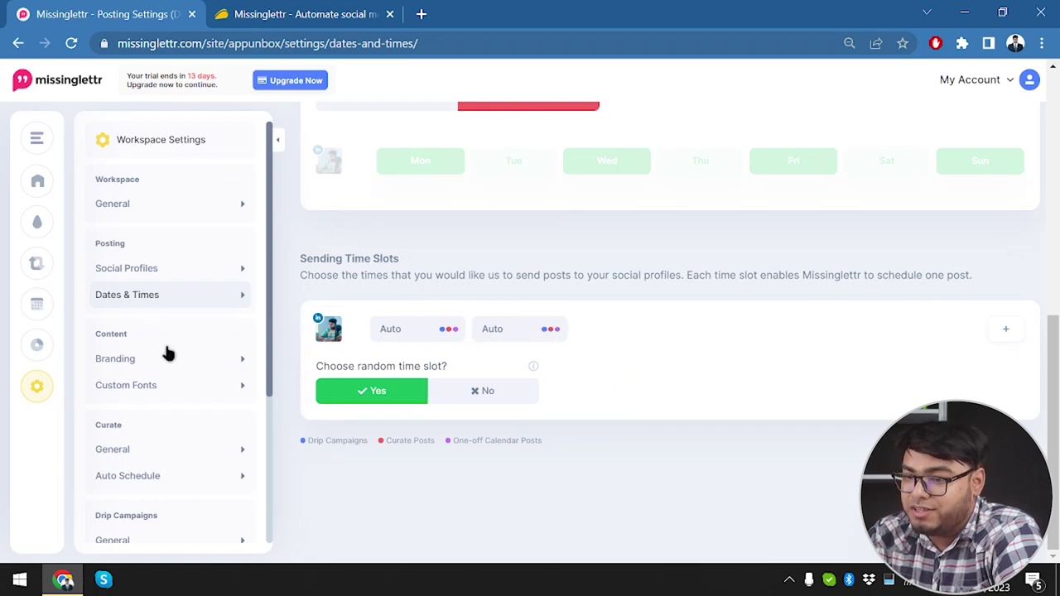
Switch the random time slot choice to No and back to Yes, and view the first Auto slot's timing and post-type options.
left_click(497, 392)
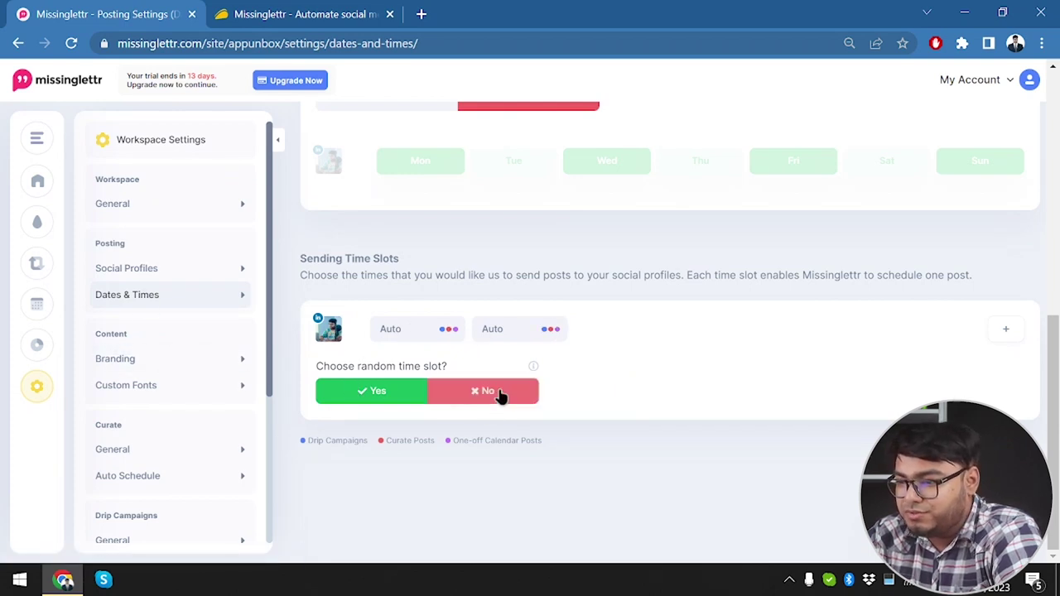
left_click(378, 390)
left_click(418, 329)
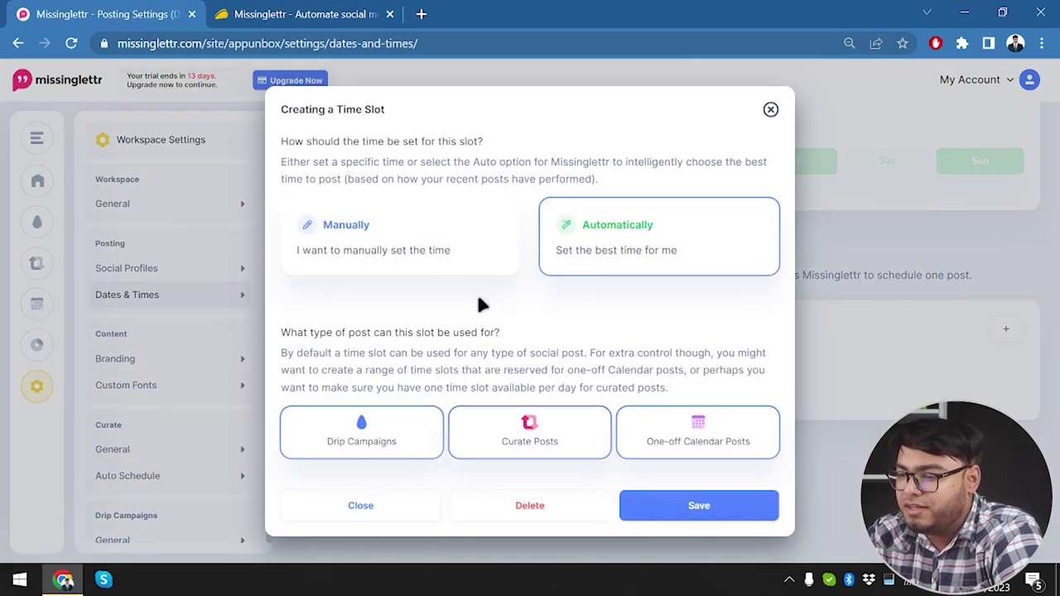
left_click(770, 109)
Open the Floating Caption theme from the Branding settings for customising and inspect its Quote and Background options.
mouse_move(42, 348)
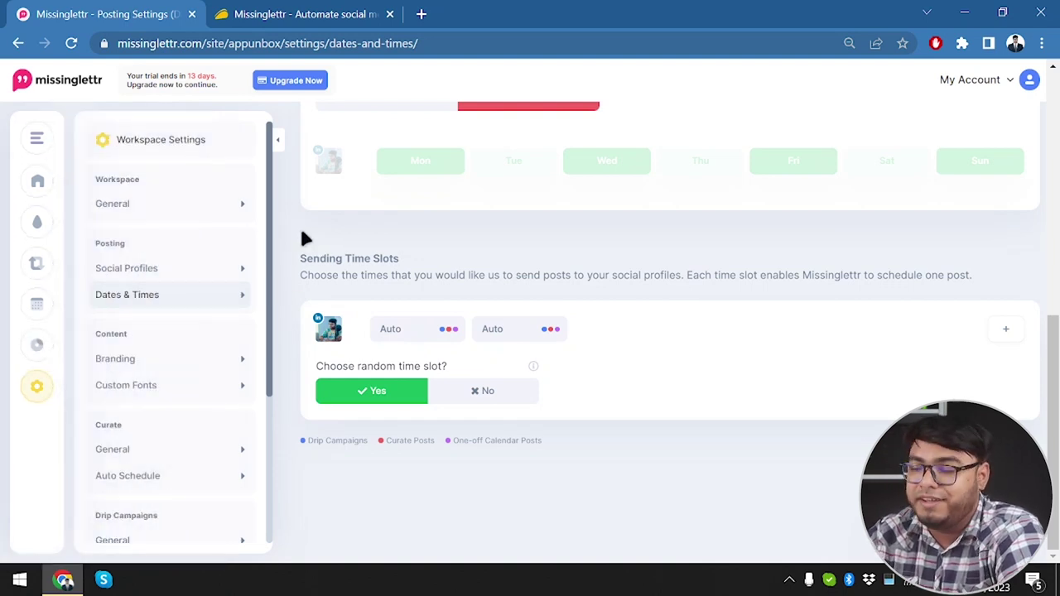
left_click(201, 364)
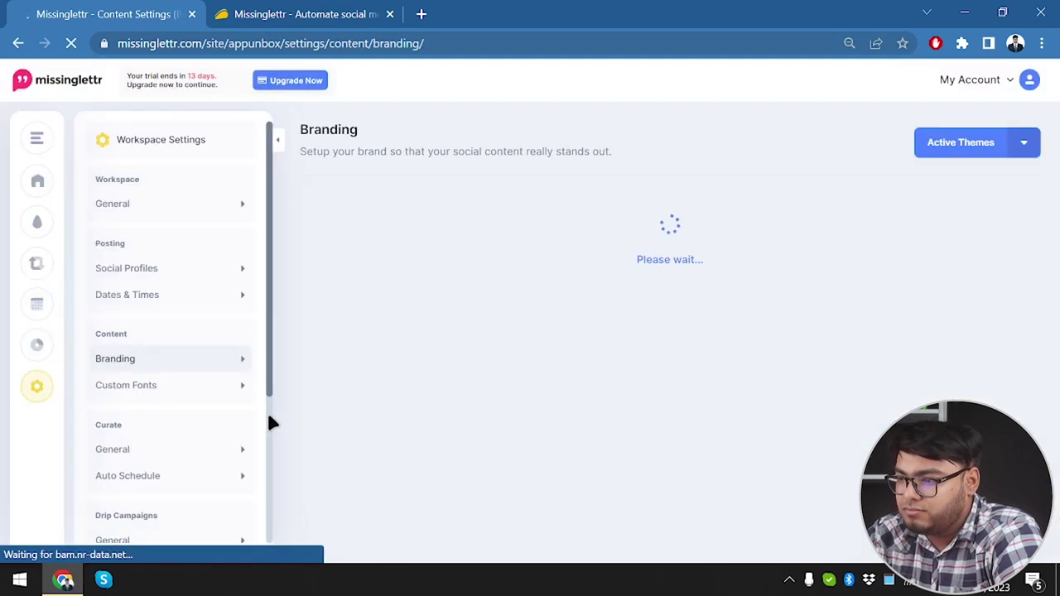
mouse_move(400, 434)
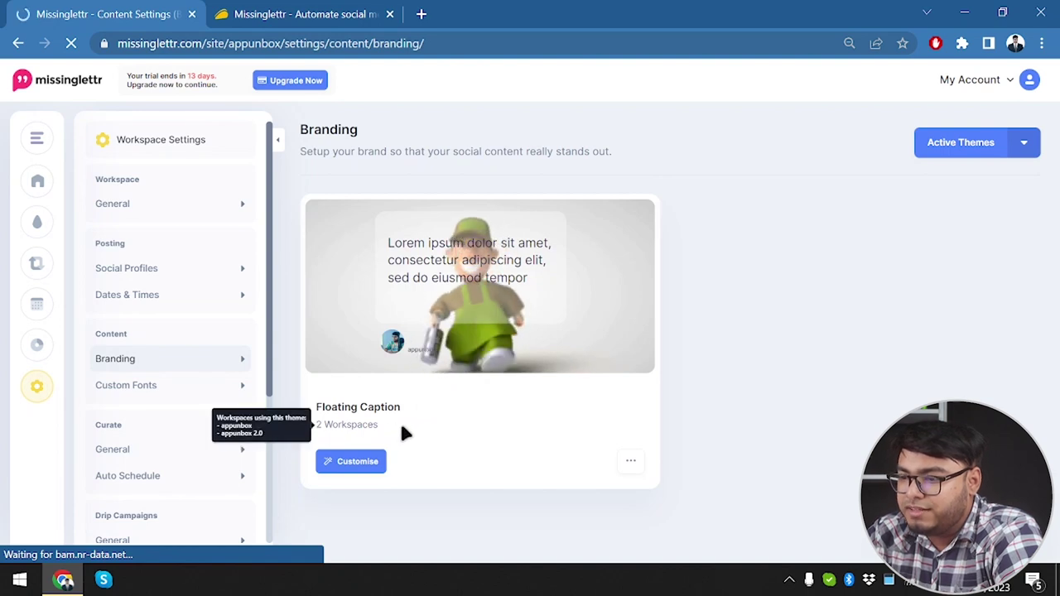
left_click(366, 466)
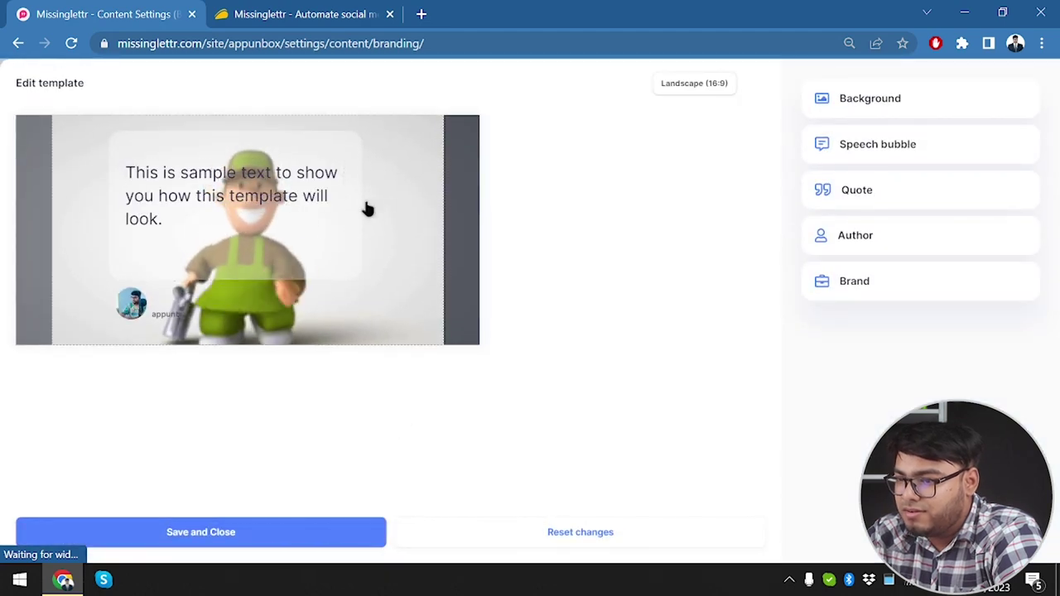
left_click(222, 185)
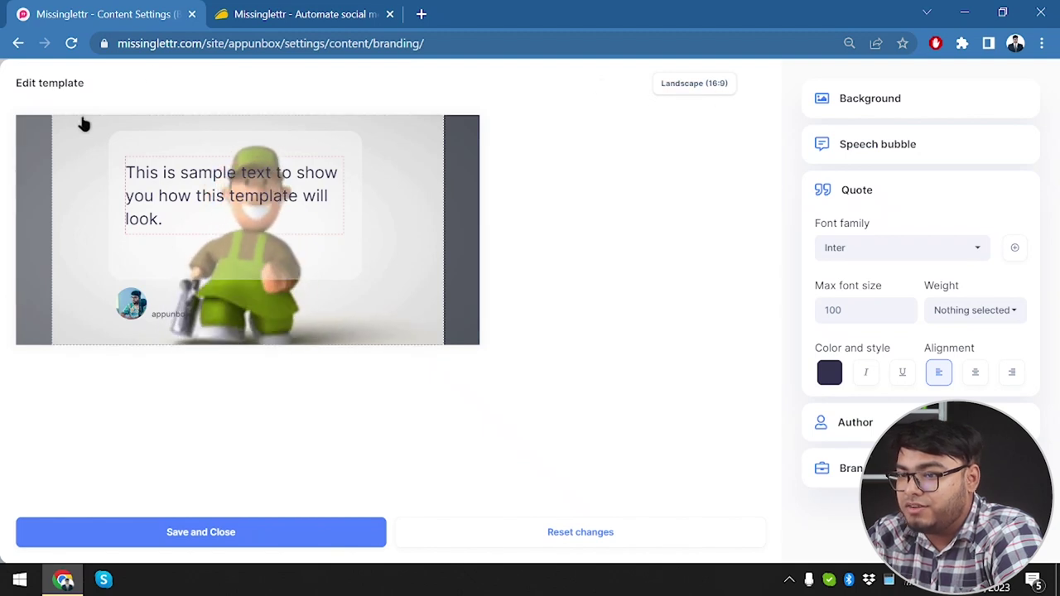
left_click(419, 225)
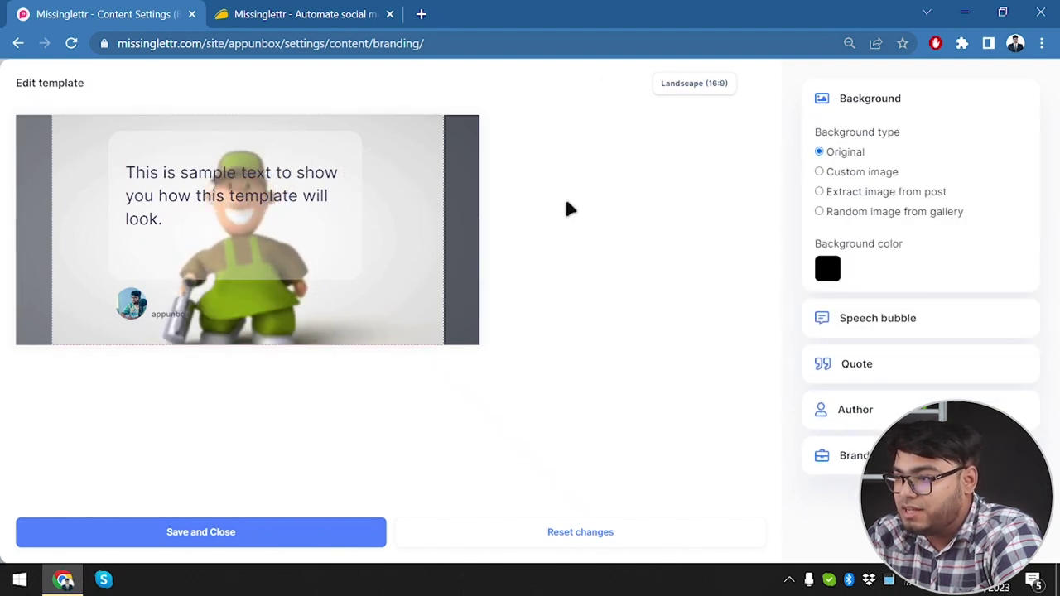
Set the template's background type to Custom image, cancel resetting its changes, and save and close the template.
left_click(858, 172)
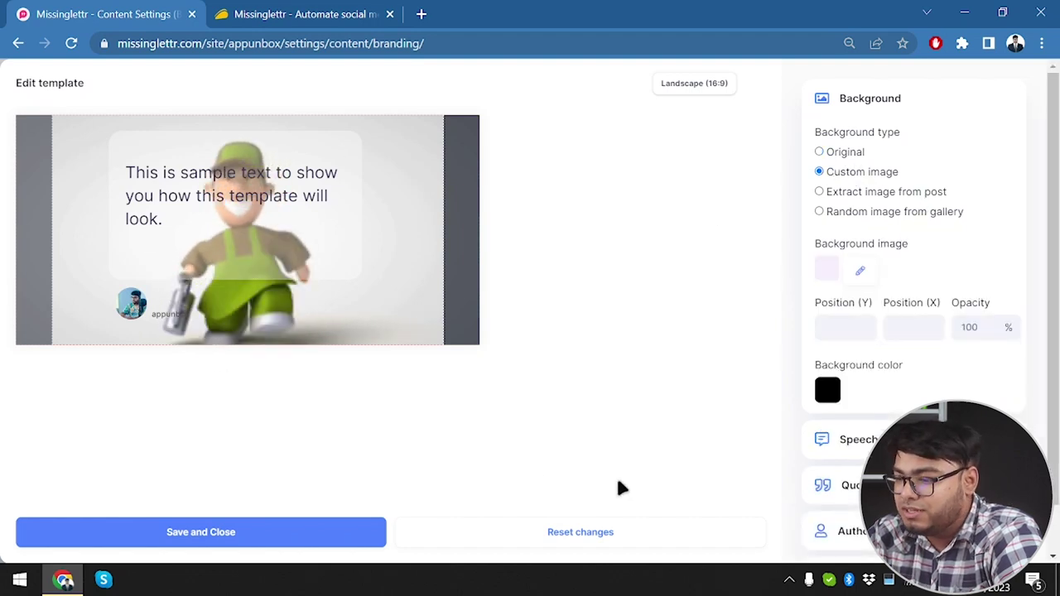
left_click(608, 536)
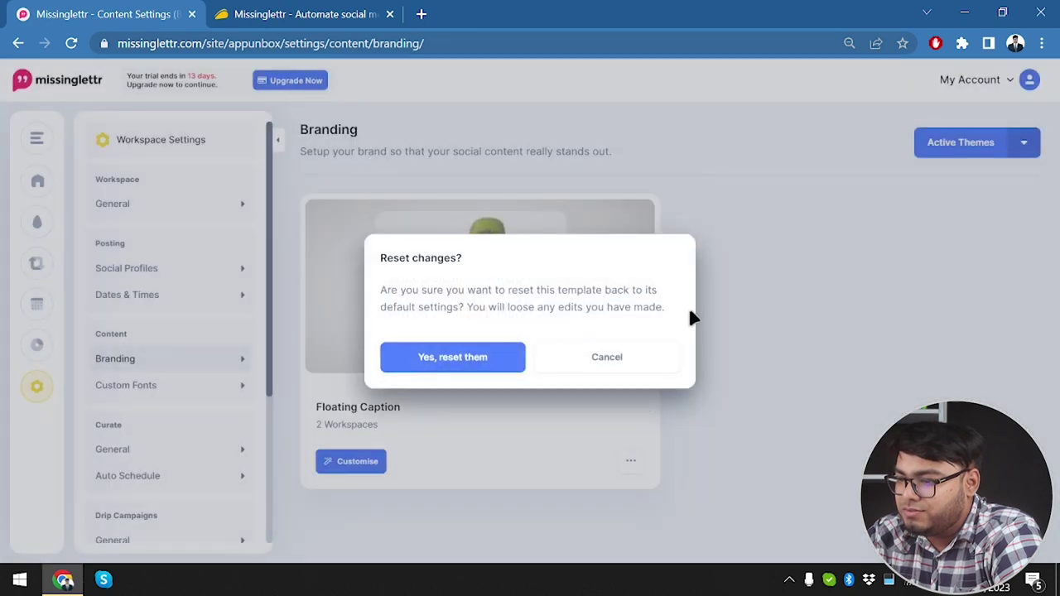
left_click(631, 363)
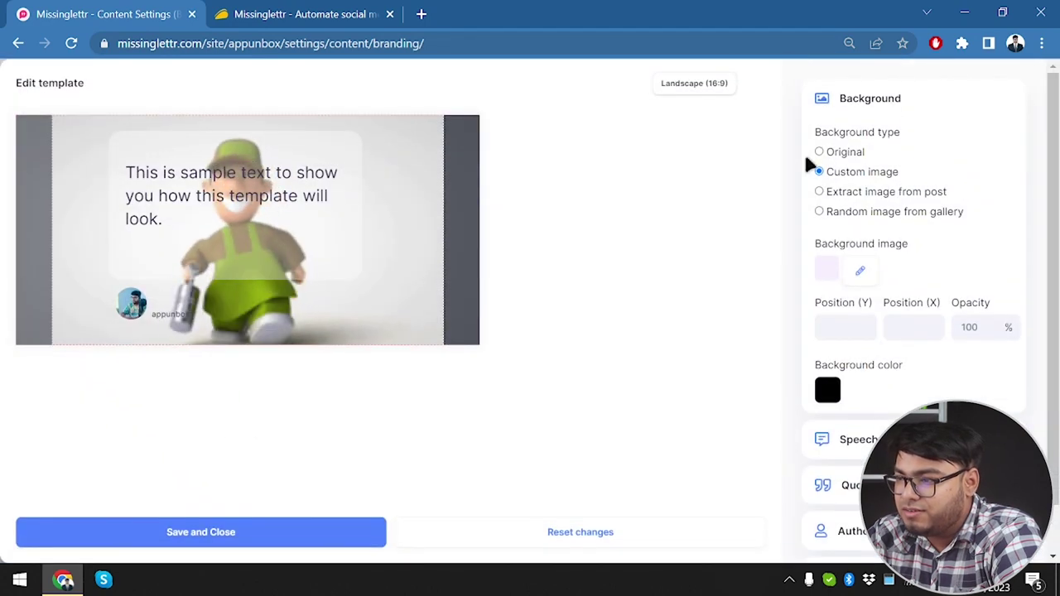
left_click(598, 540)
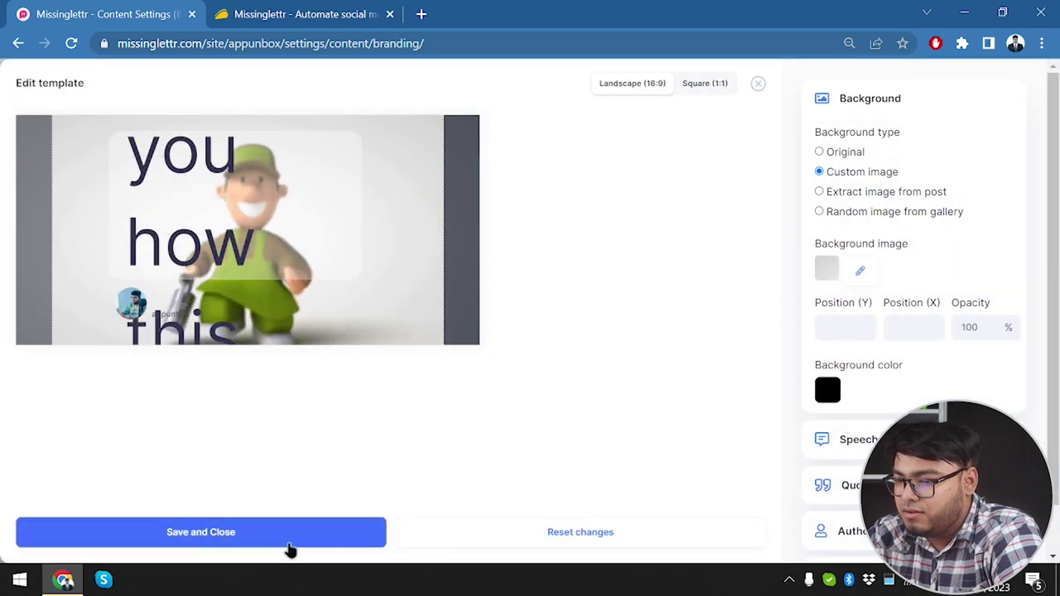
left_click(288, 543)
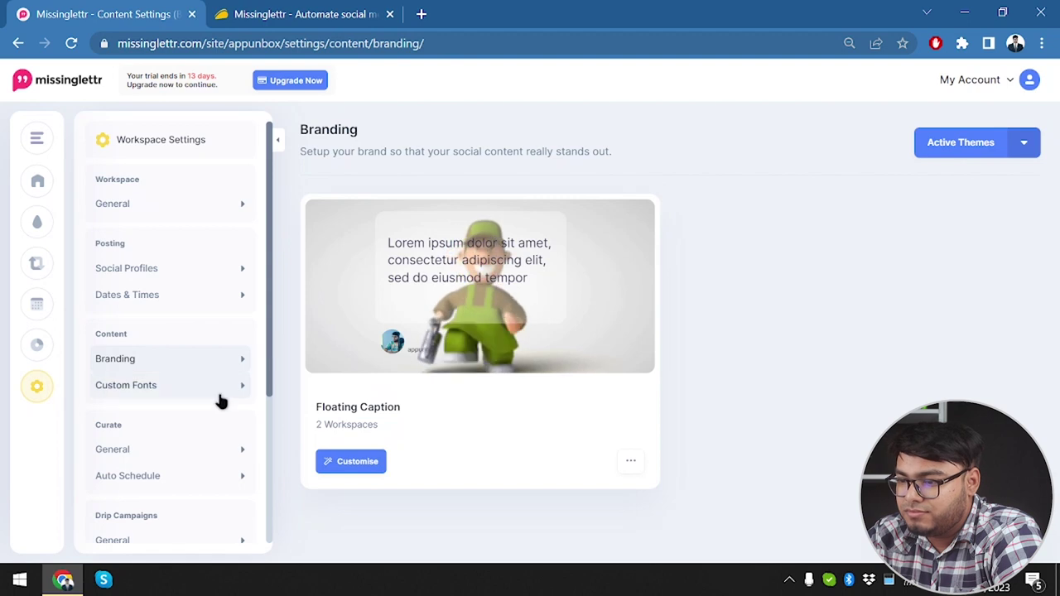
View the Custom Fonts settings and the remaining entries in the workspace settings list.
left_click(175, 386)
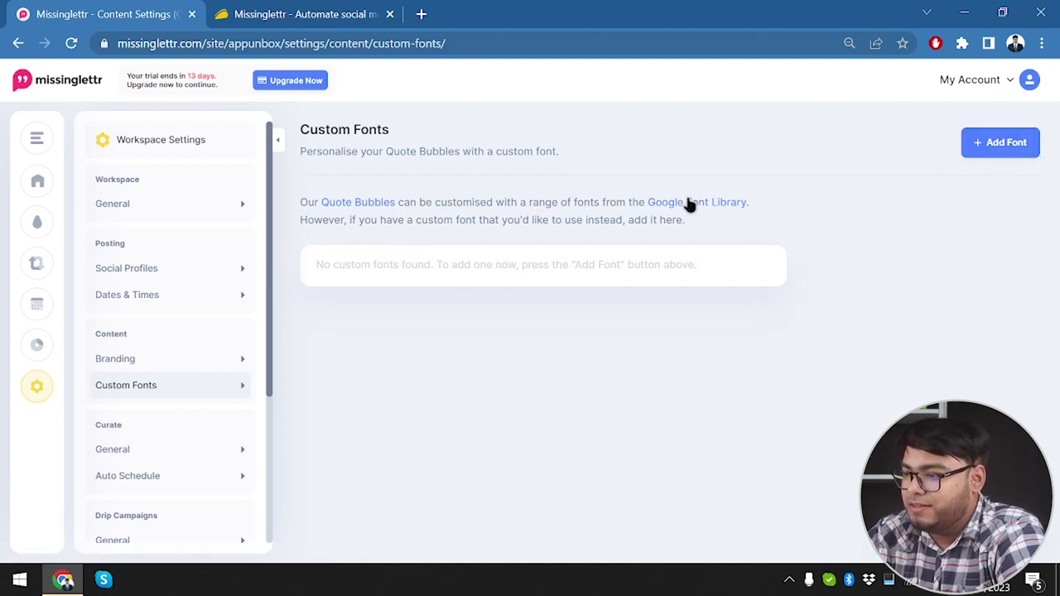
scroll(213, 537, "down", 1)
scroll(125, 362, "down", 1)
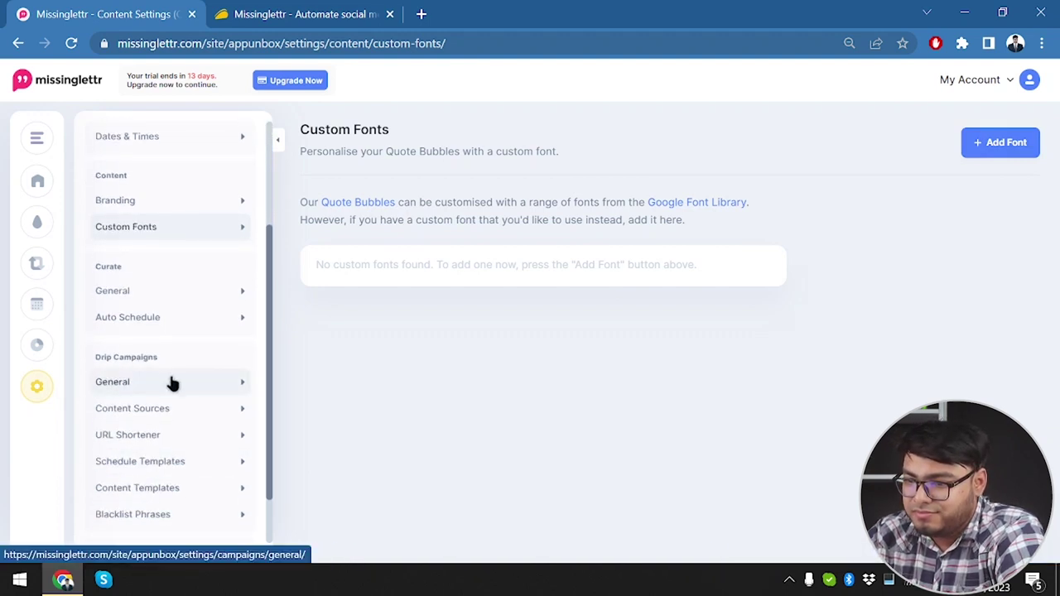
scroll(172, 382, "down", 1)
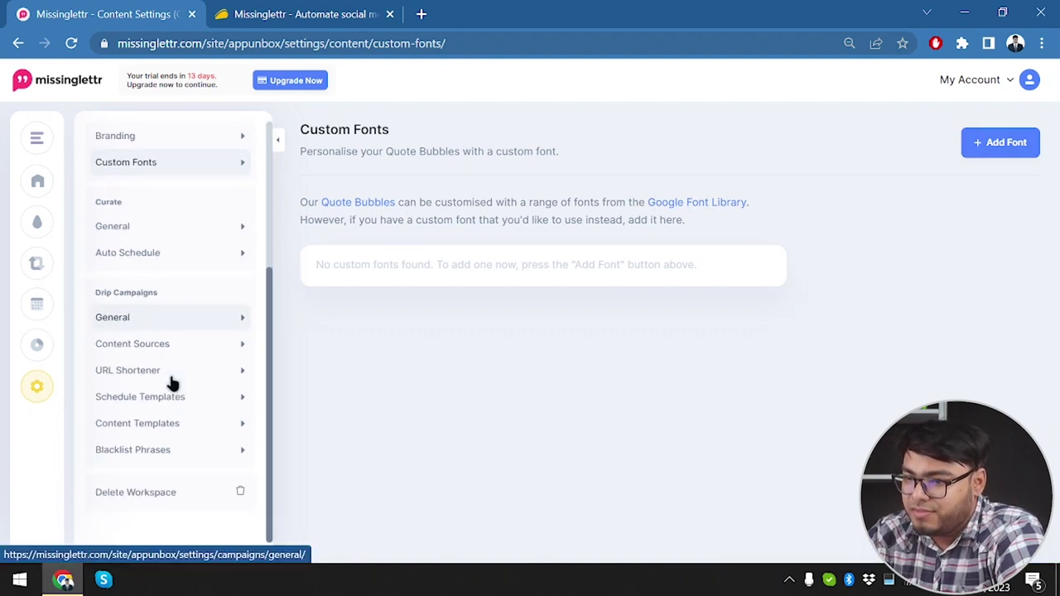
Review the frequency options for New Engage and New Promote Suggestions in Curate's general settings, keeping Weekly, and read the Promote Suggestions help.
left_click(199, 233)
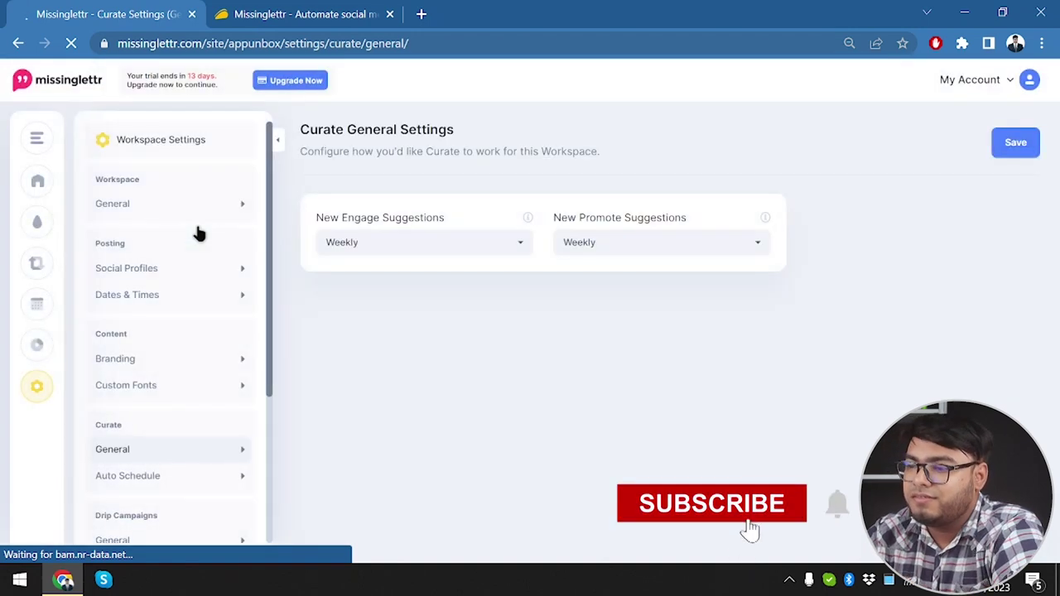
left_click(472, 247)
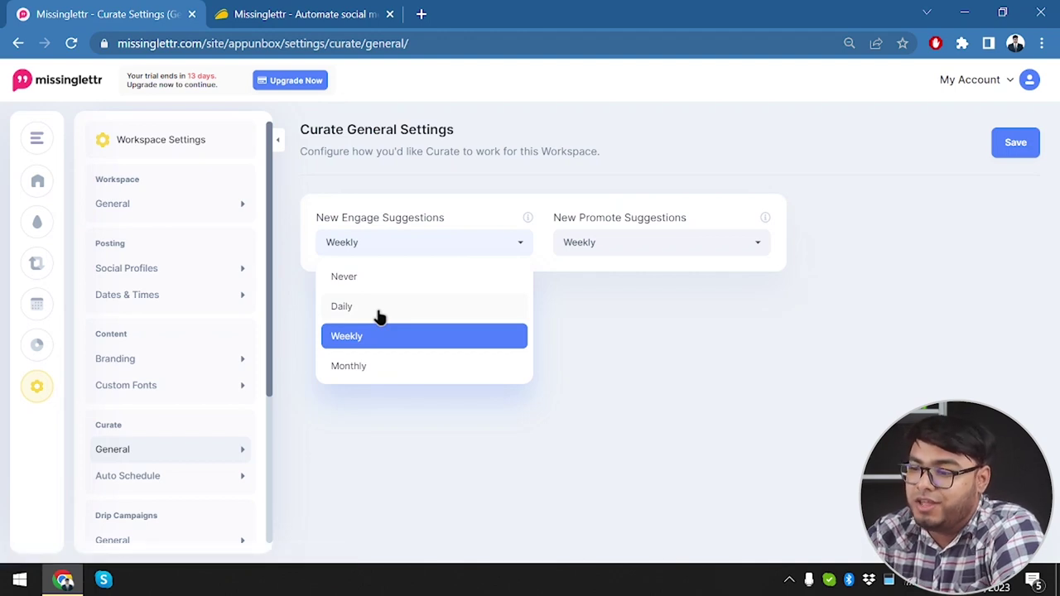
left_click(437, 333)
left_click(624, 248)
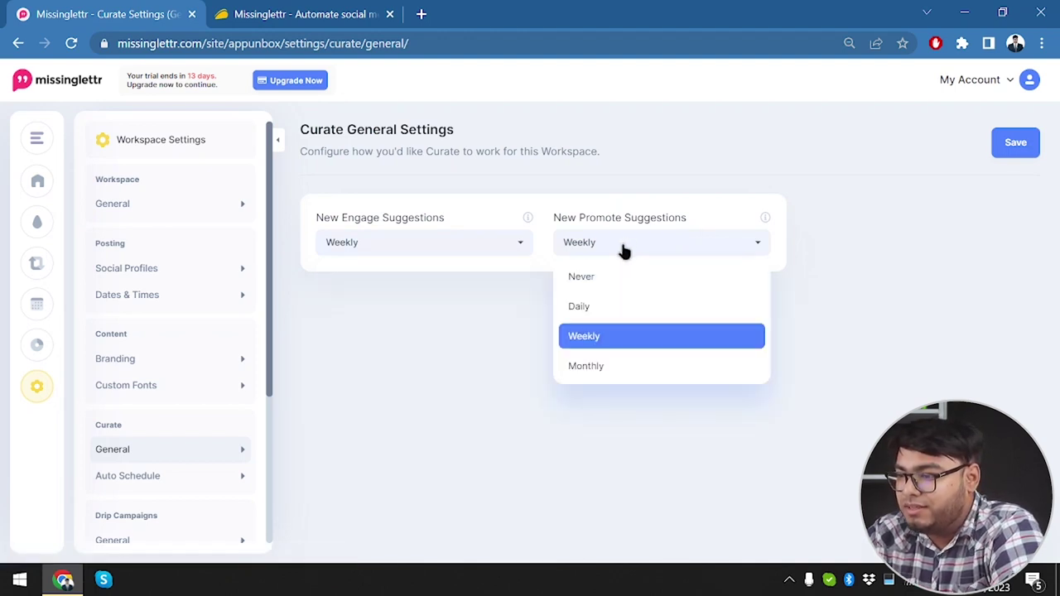
left_click(623, 249)
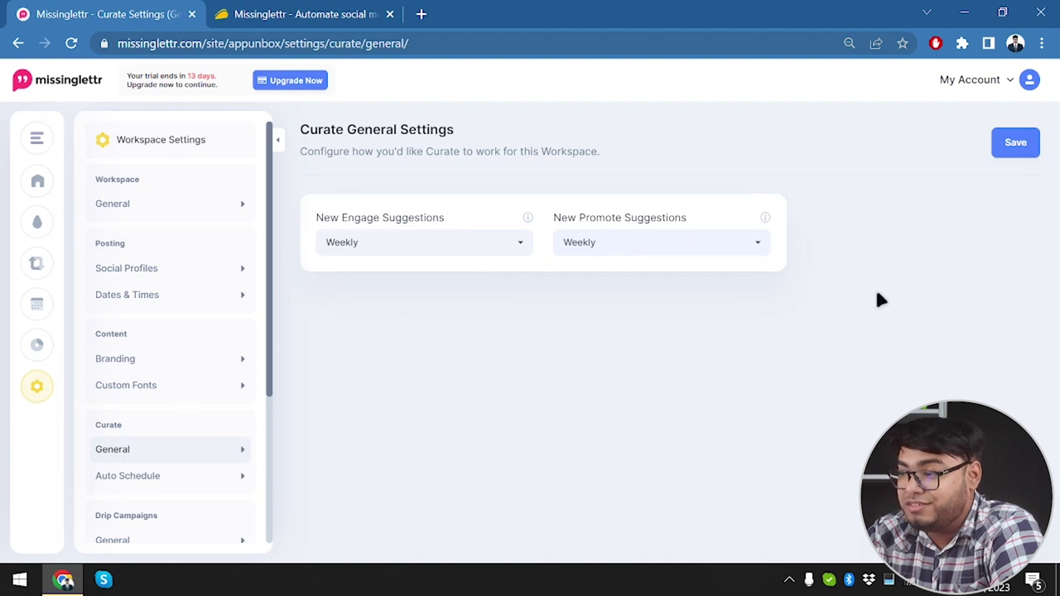
left_click(646, 249)
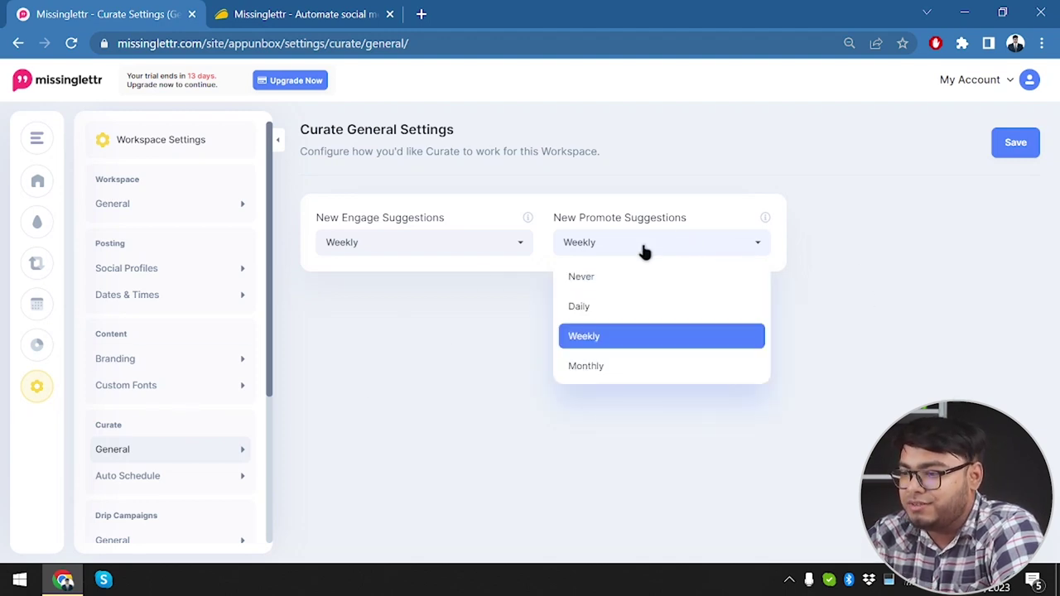
left_click(766, 219)
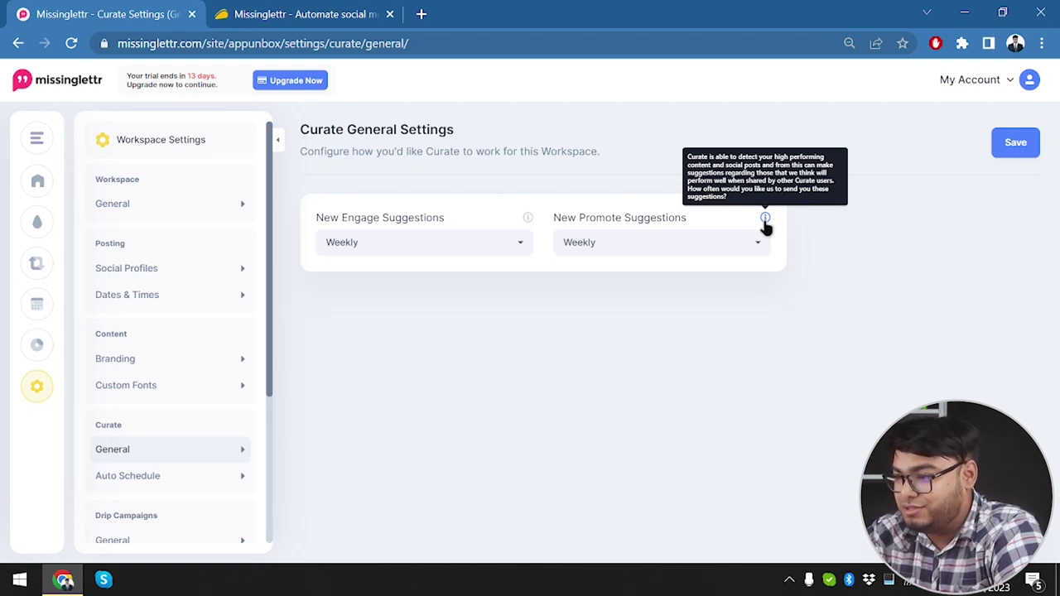
Examine Curate's Auto Schedule options by turning auto-scheduling on, and switch it back off.
left_click(170, 484)
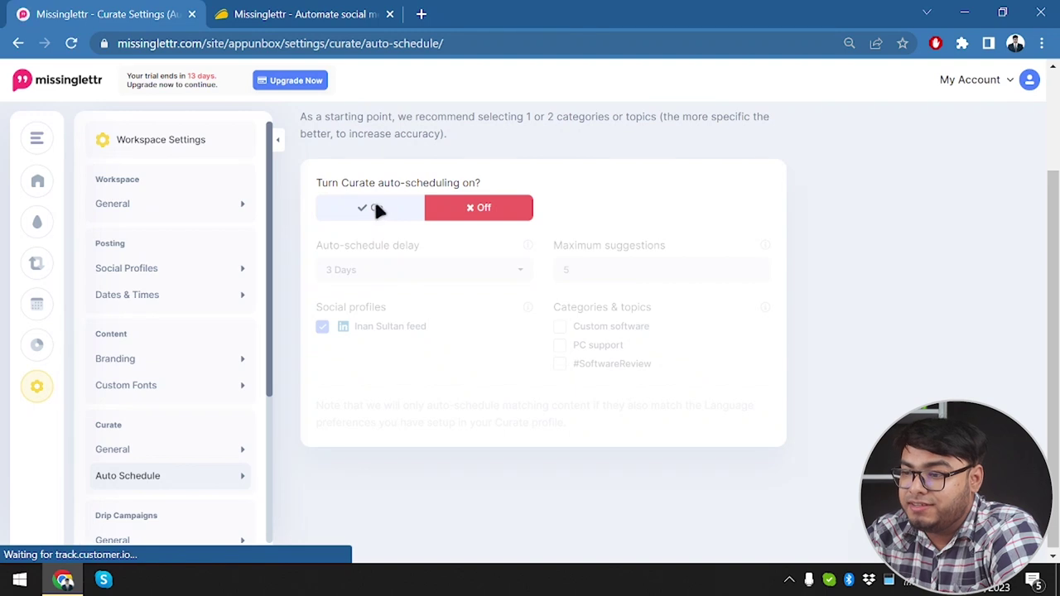
left_click(381, 208)
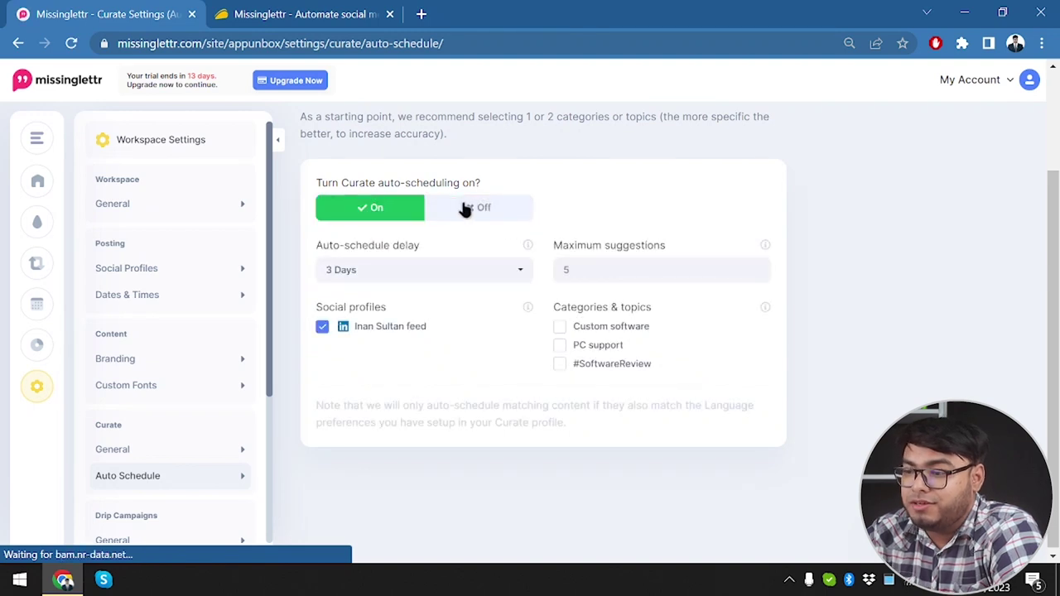
mouse_move(6, 432)
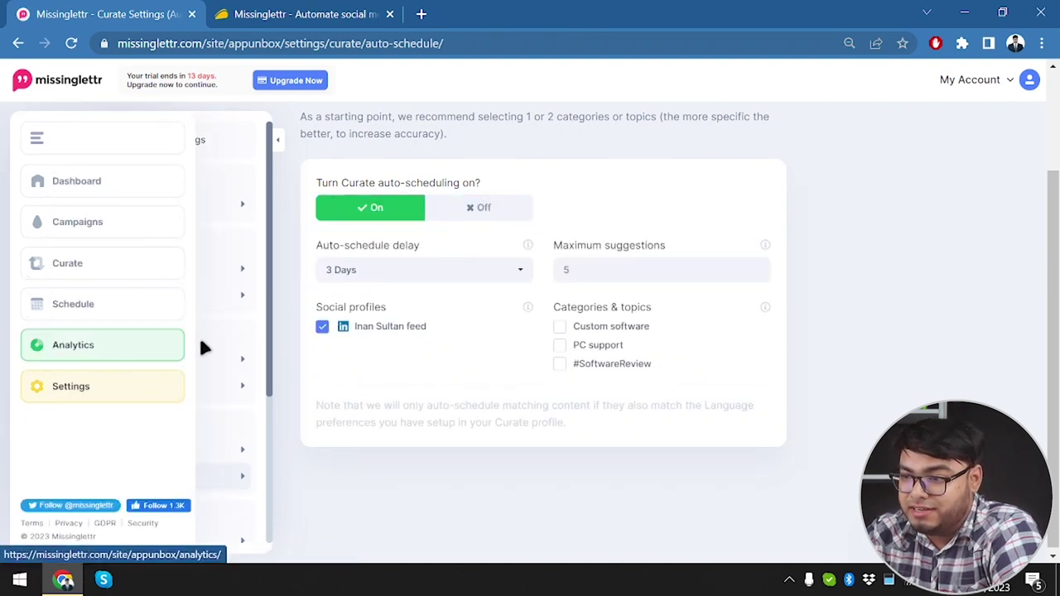
left_click(508, 217)
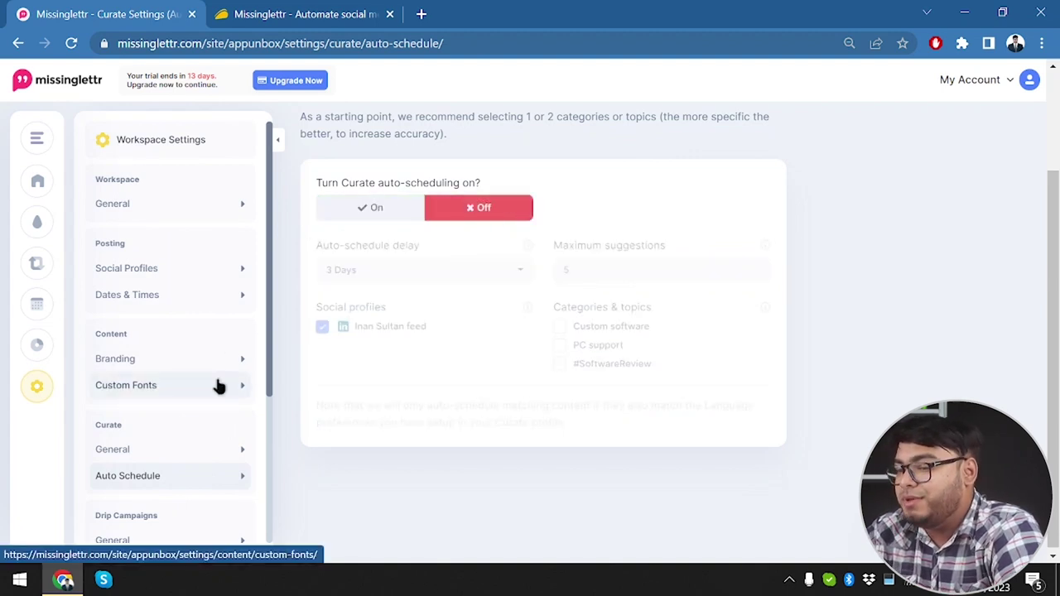
Look through the remaining workspace settings, including the Drip Campaigns entries, and return to the workspace dashboard.
scroll(218, 383, "down", 2)
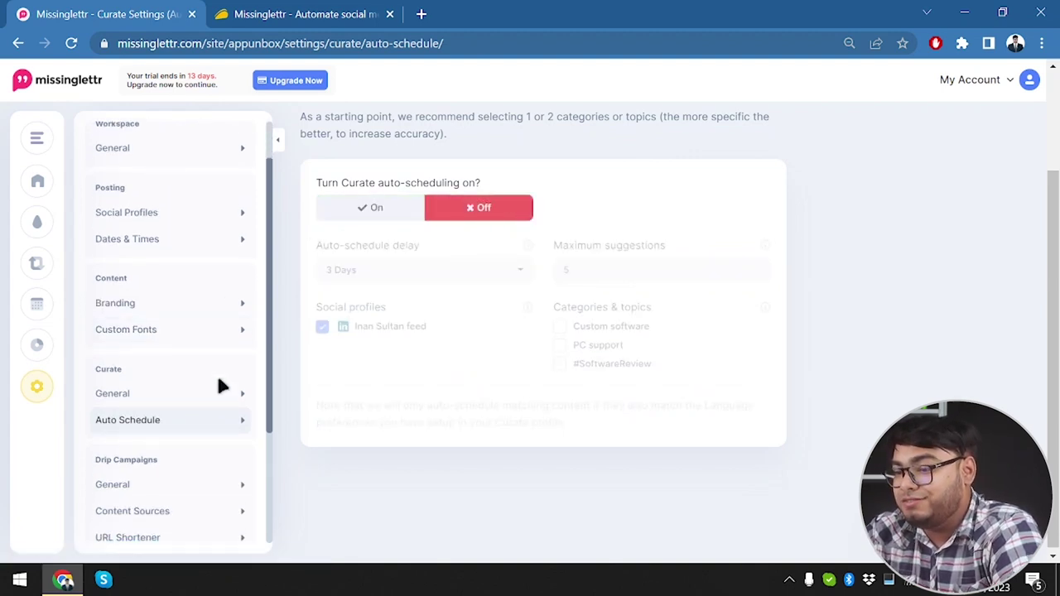
scroll(220, 385, "down", 4)
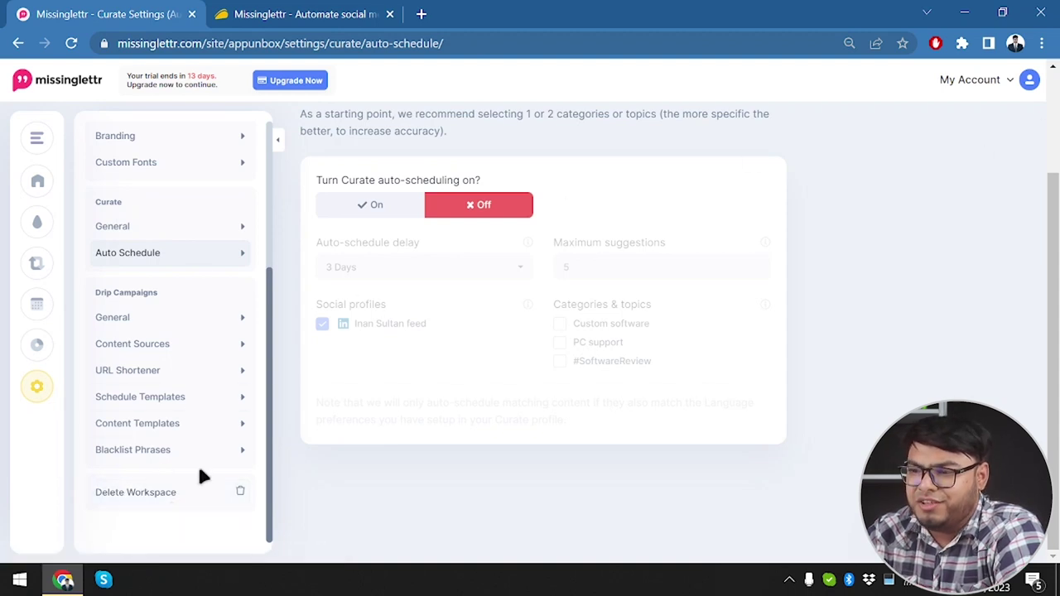
scroll(197, 477, "up", 5)
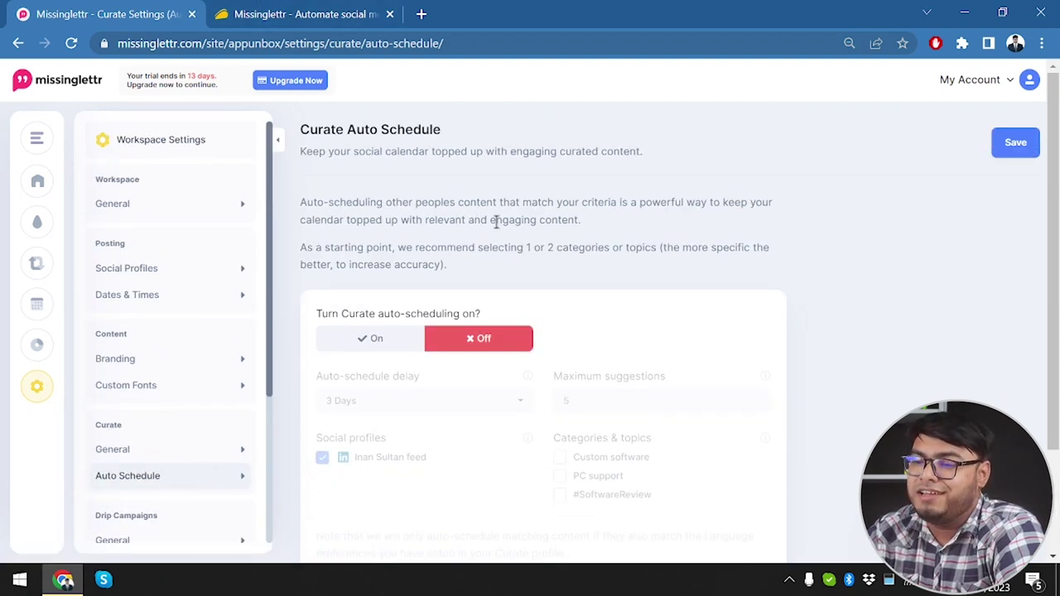
mouse_move(47, 142)
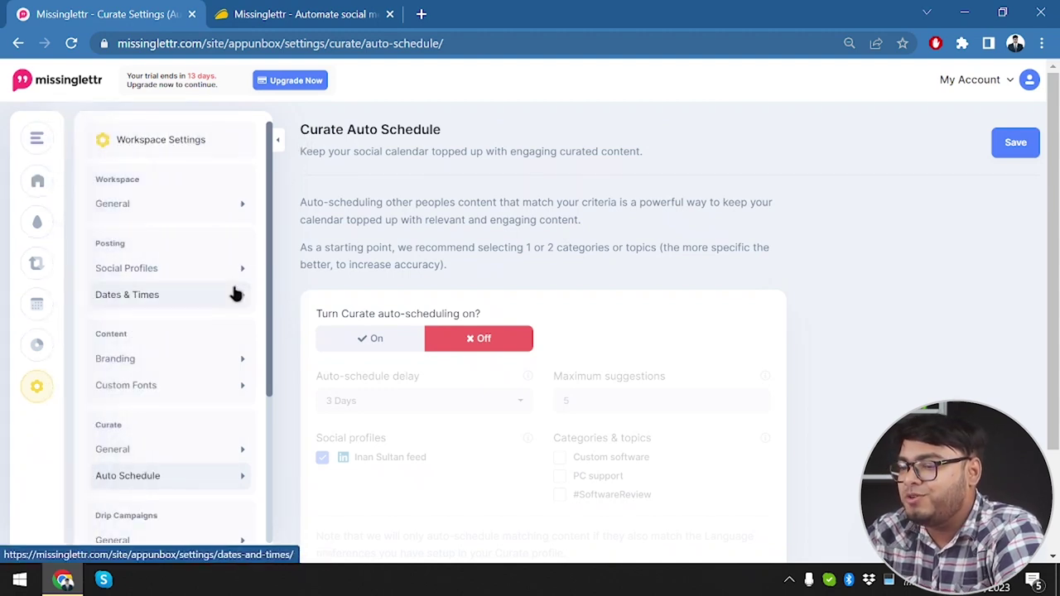
scroll(184, 424, "down", 5)
scroll(220, 244, "up", 3)
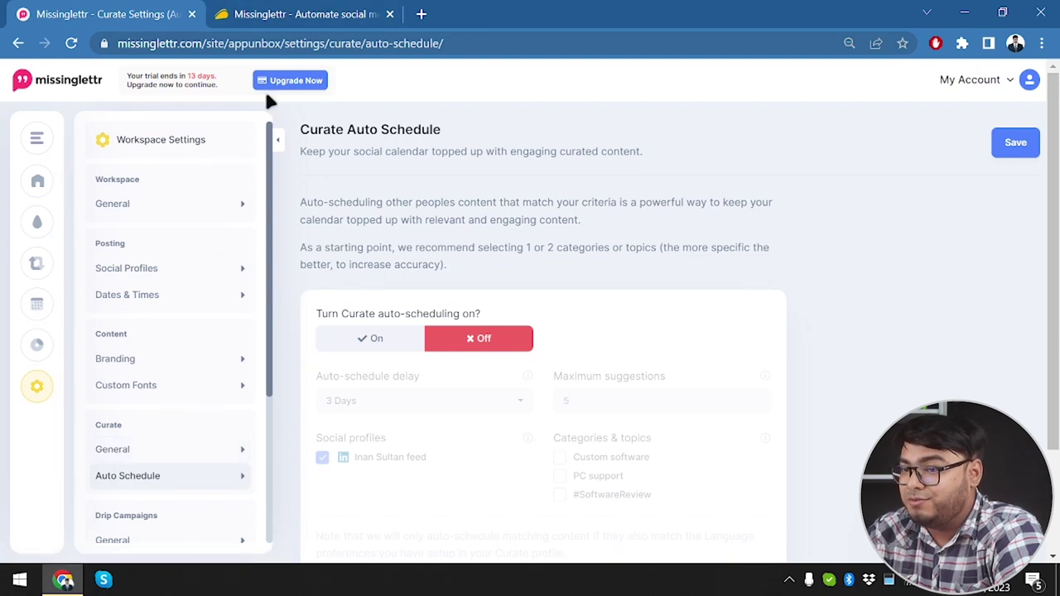
left_click(33, 79)
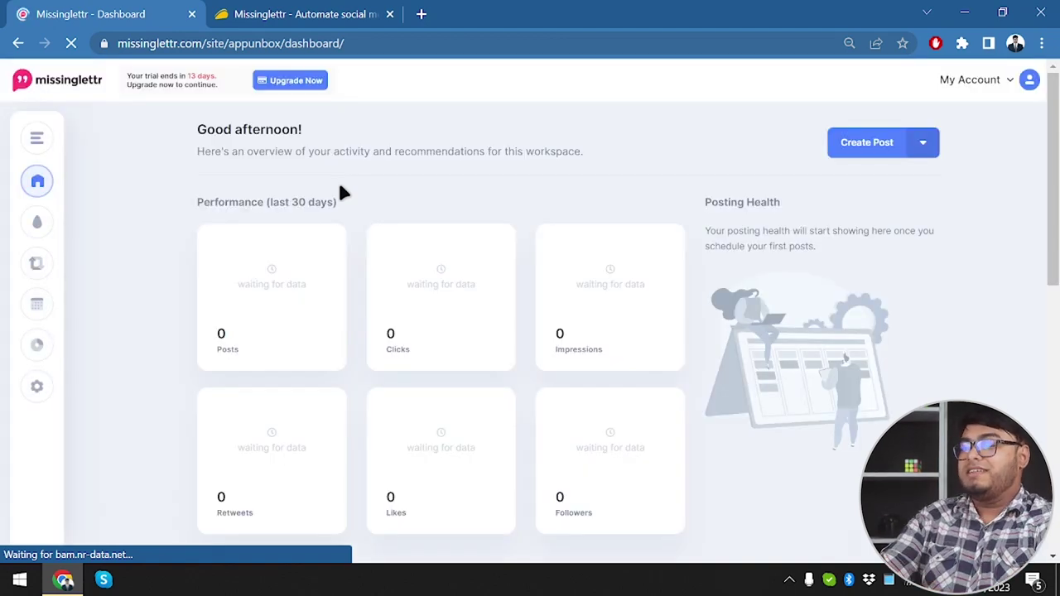
mouse_move(30, 371)
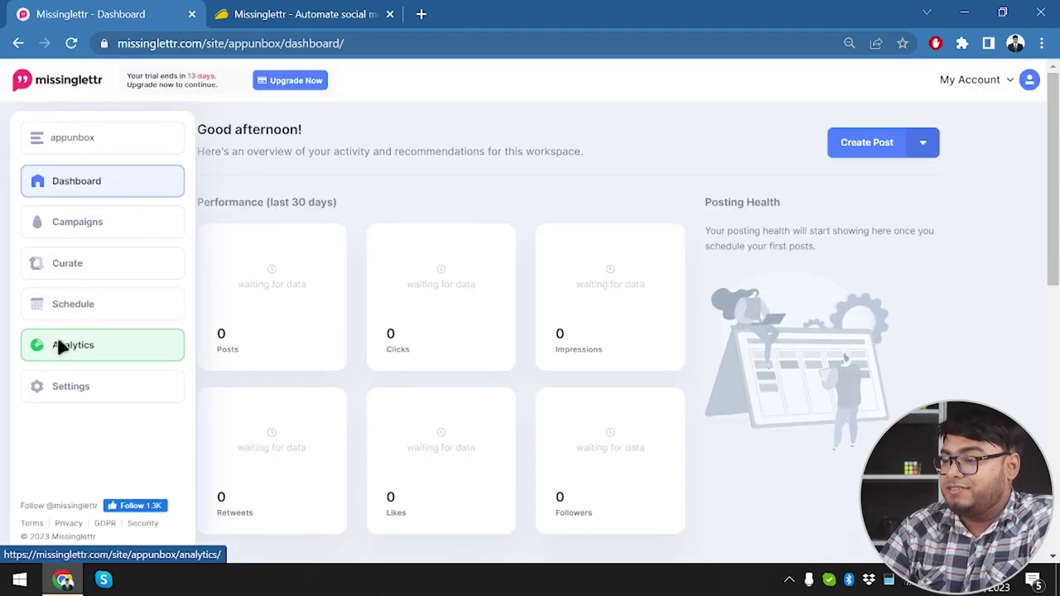